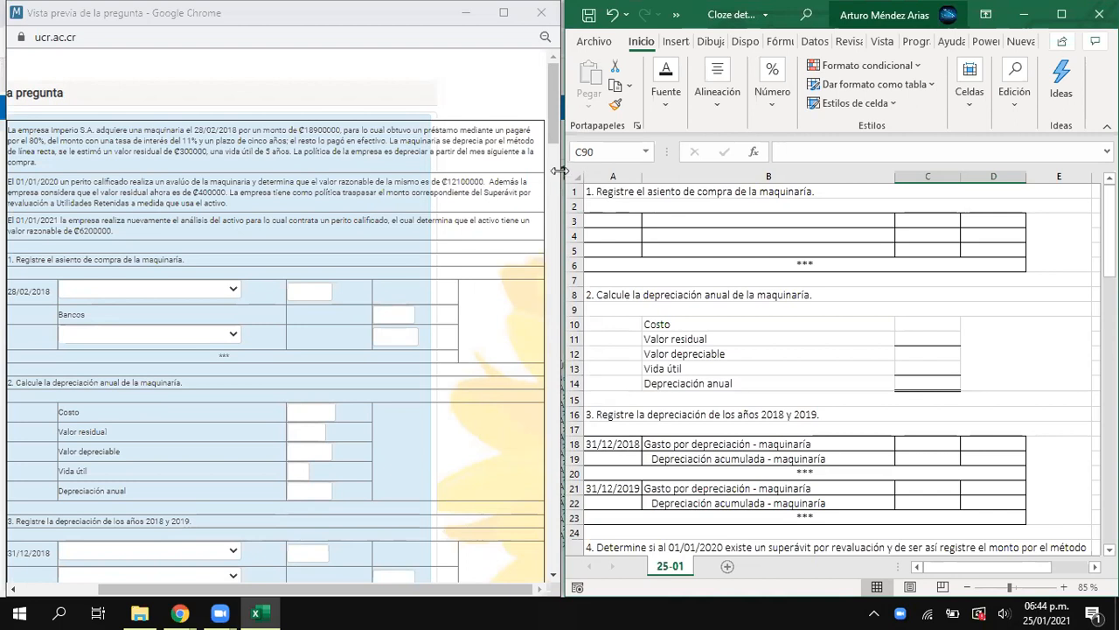
- Enter 28/02/2018 in A3 as the date of the machinery purchase entry
{"action": "left_click_drag", "start_coordinate": [558, 170], "coordinate": [554, 171]}
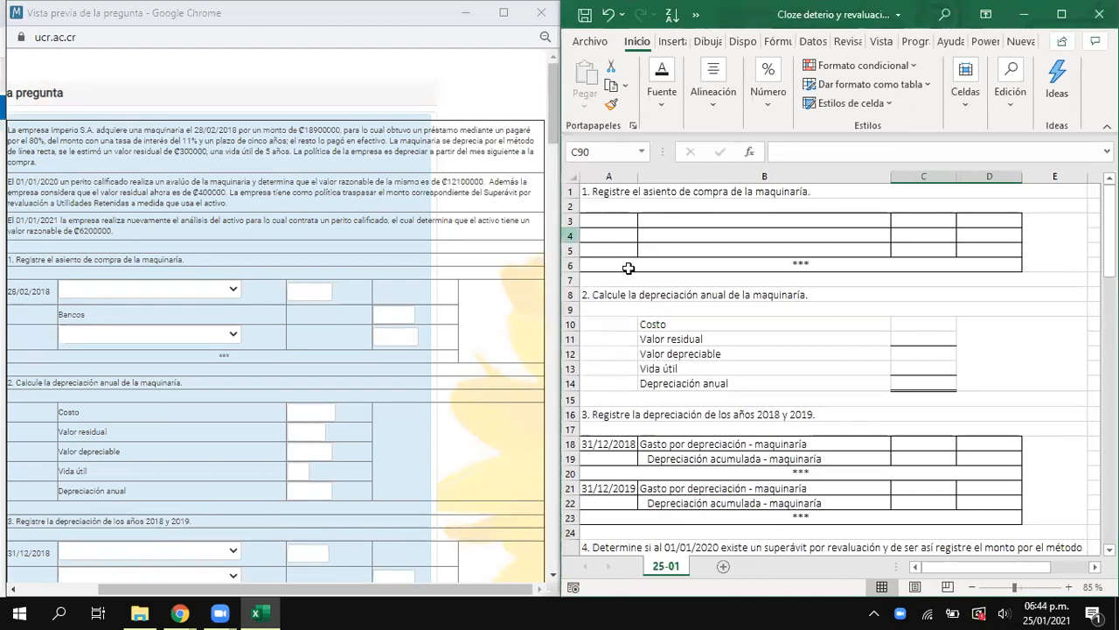
{"action": "left_click", "coordinate": [65, 192]}
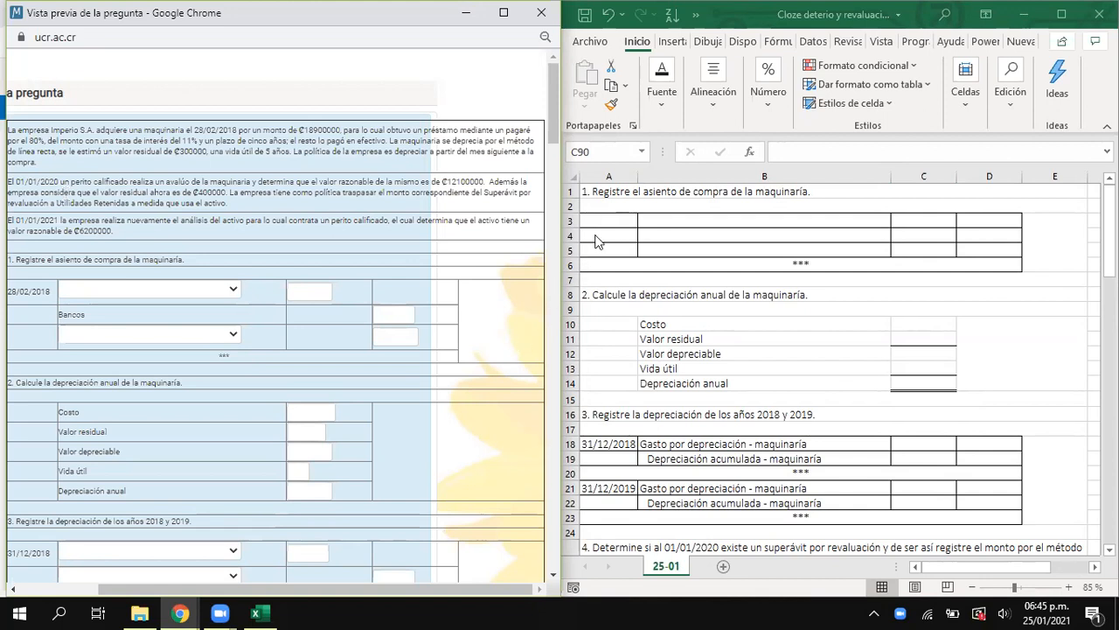
{"action": "left_click", "coordinate": [618, 220]}
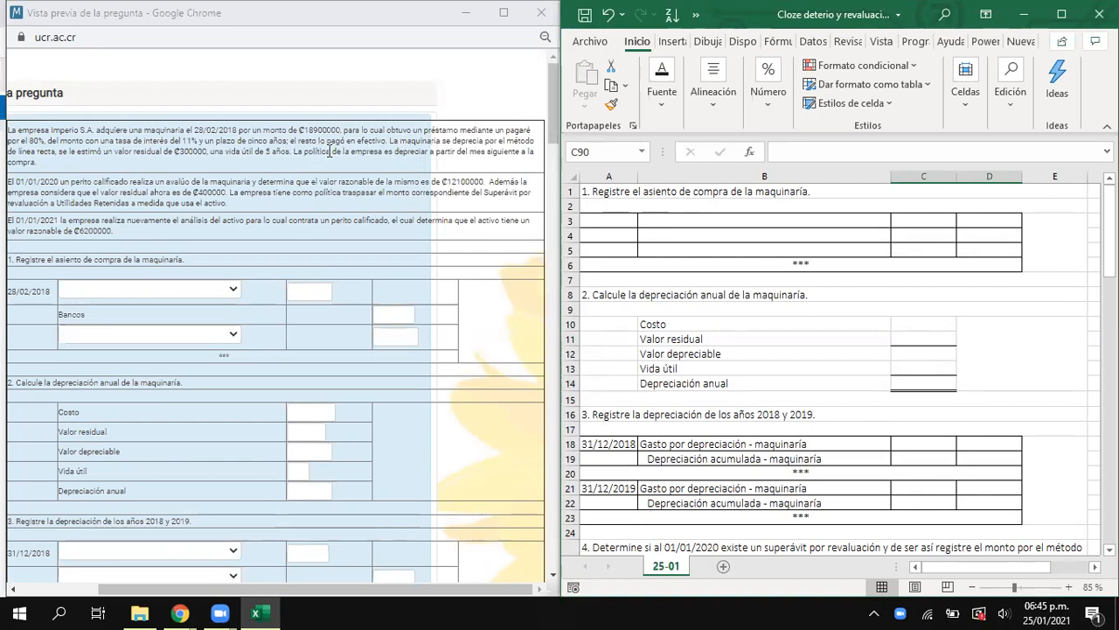
{"action": "left_click", "coordinate": [603, 219]}
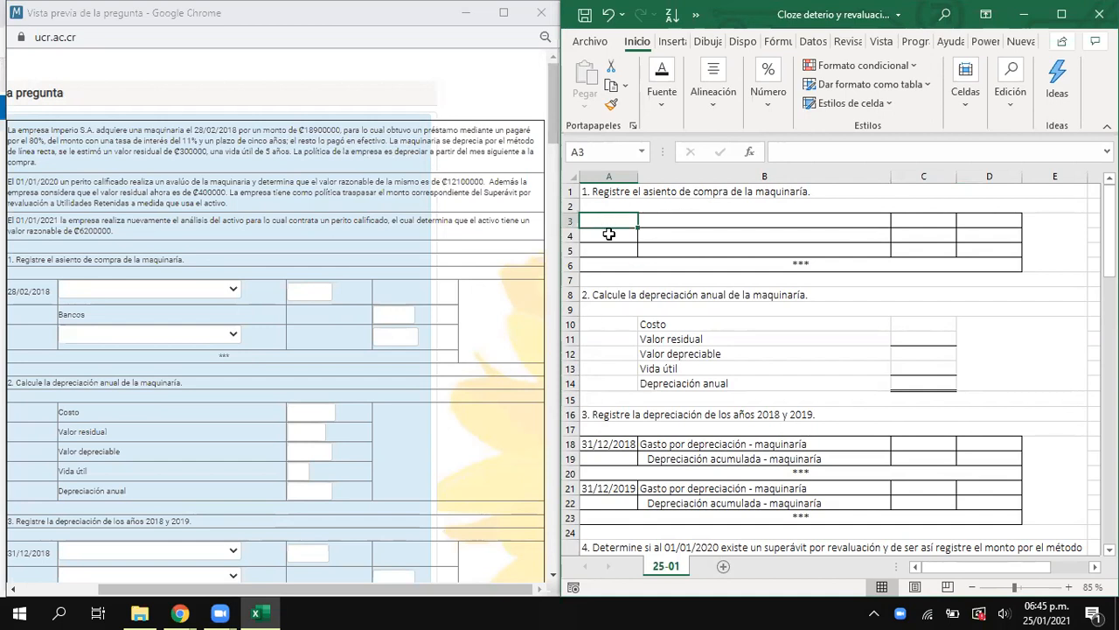
{"action": "type", "text": "28/"}
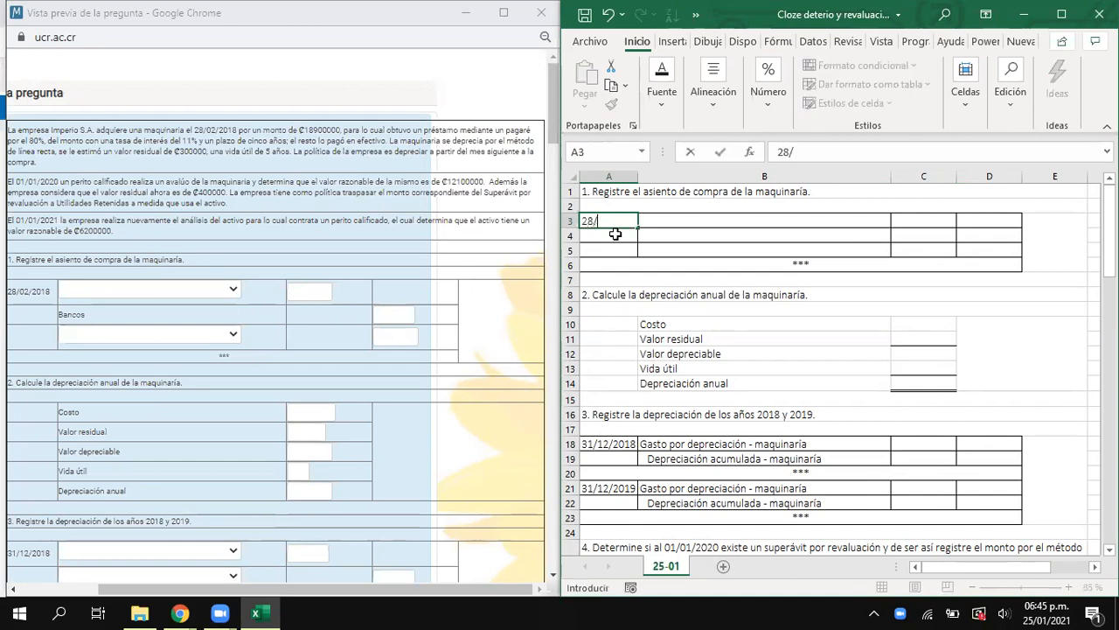
{"action": "type", "text": "02/2018"}
{"action": "key", "text": "Tab"}
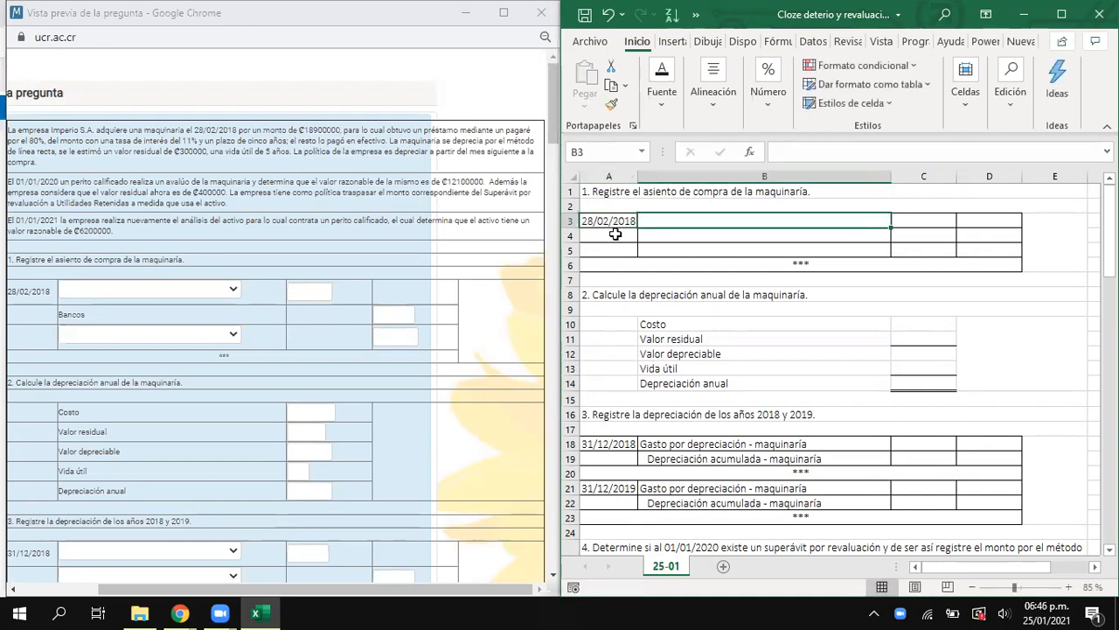
- Record the account Maquinaría with a debit of 18900000 on the first line of the purchase entry
{"action": "type", "text": "Maq"}
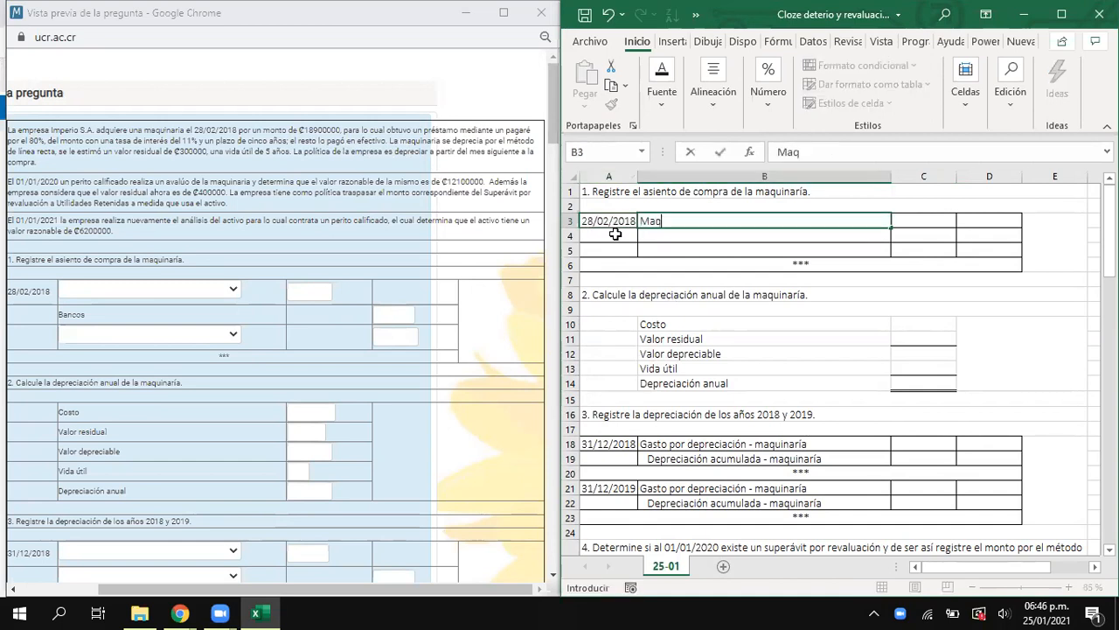
{"action": "type", "text": "uinaria"}
{"action": "key", "text": "Tab"}
{"action": "type", "text": "18.900."}
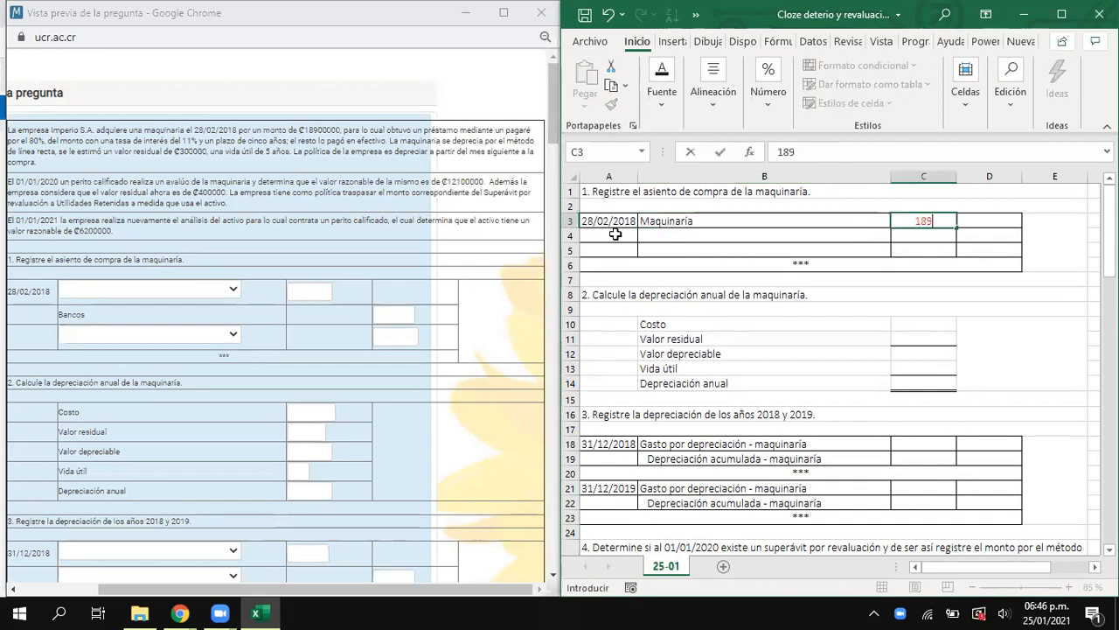
{"action": "type", "text": "00000"}
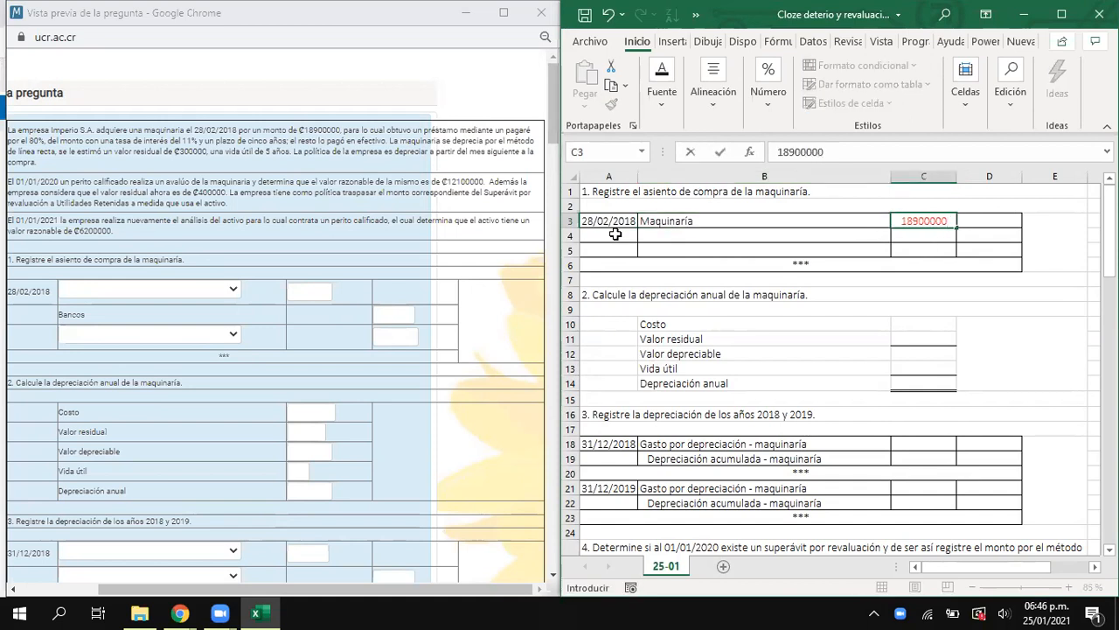
{"action": "key", "text": "Return"}
- Enter Bancos as the account on the second line of the purchase entry
{"action": "left_click", "coordinate": [615, 235]}
{"action": "key", "text": "Tab"}
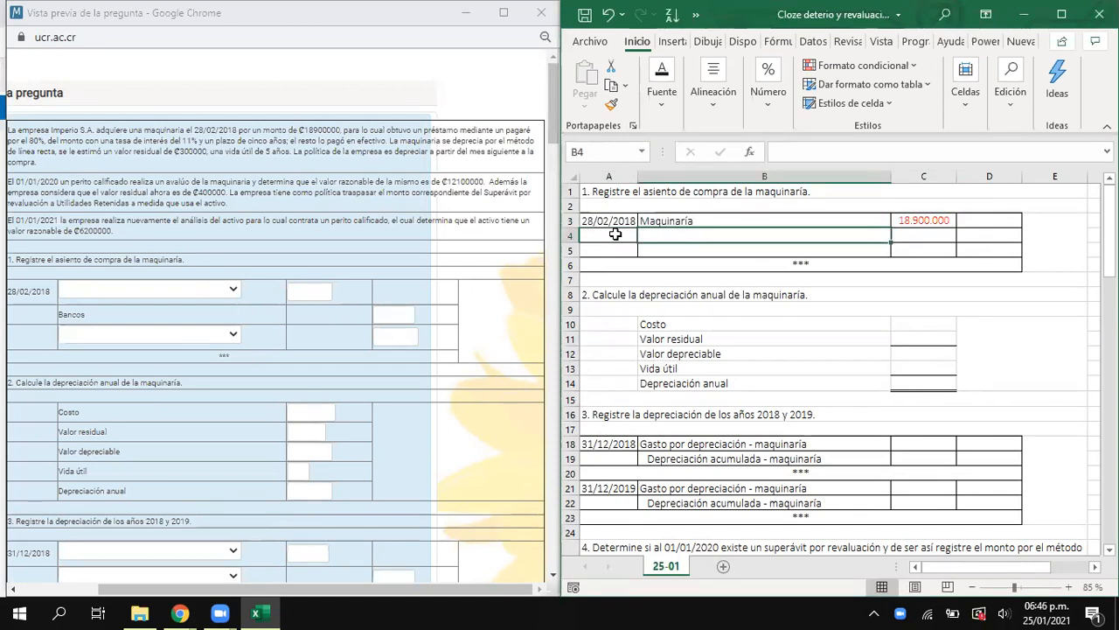
{"action": "type", "text": "Bancos"}
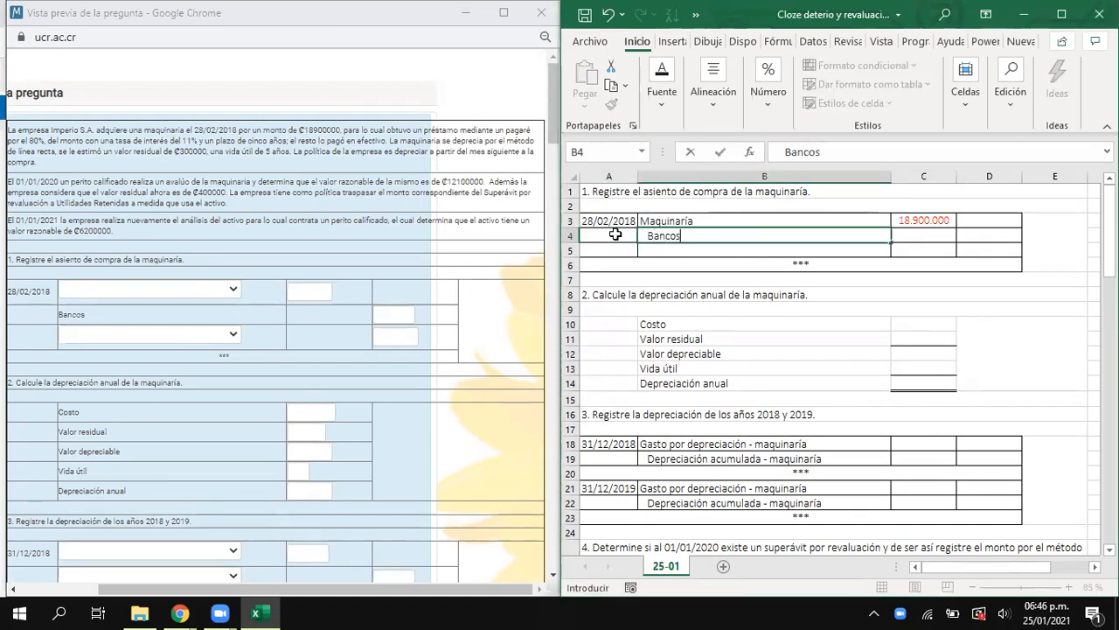
{"action": "key", "text": "Tab"}
{"action": "key", "text": "Tab"}
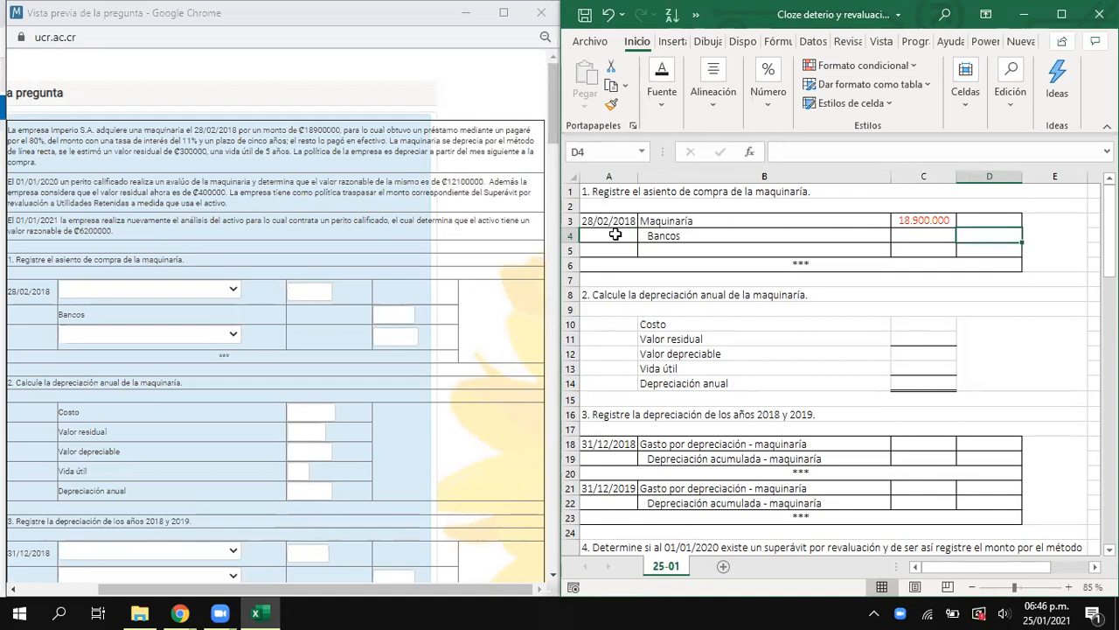
- Enter Documento por pagar as the account on the third line of the purchase entry
{"action": "key", "text": "Down"}
{"action": "key", "text": "Left"}
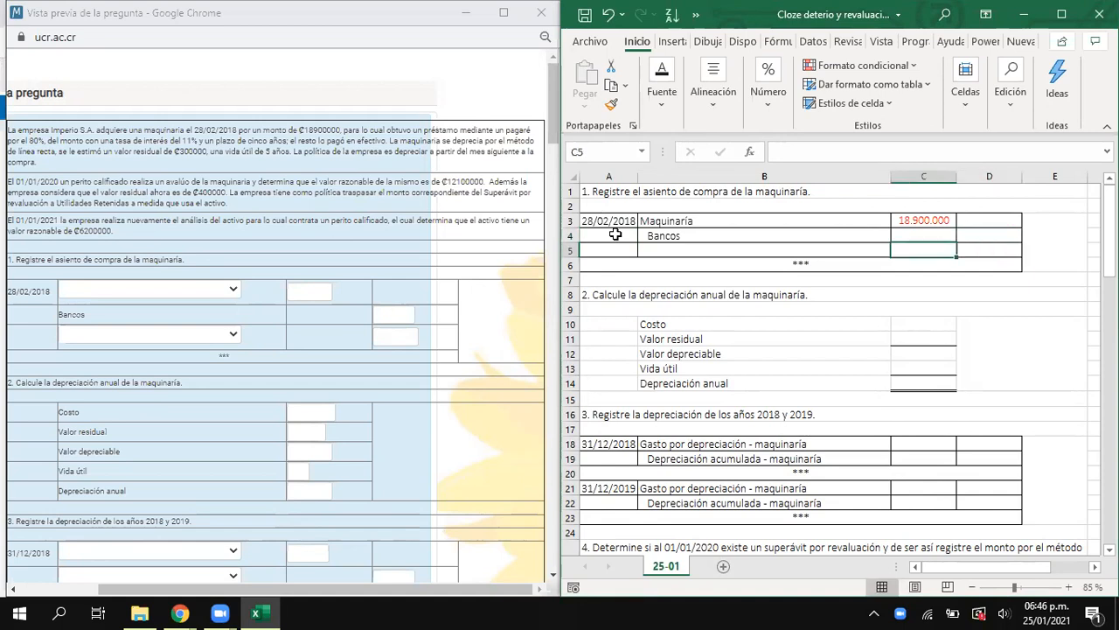
{"action": "key", "text": "Left"}
{"action": "type", "text": "Do"}
{"action": "type", "text": "cuemnto"}
{"action": "key", "text": "BackSpace"}
{"action": "key", "text": "BackSpace"}
{"action": "key", "text": "BackSpace"}
{"action": "key", "text": "BackSpace"}
{"action": "key", "text": "BackSpace"}
{"action": "type", "text": "mento por paga"}
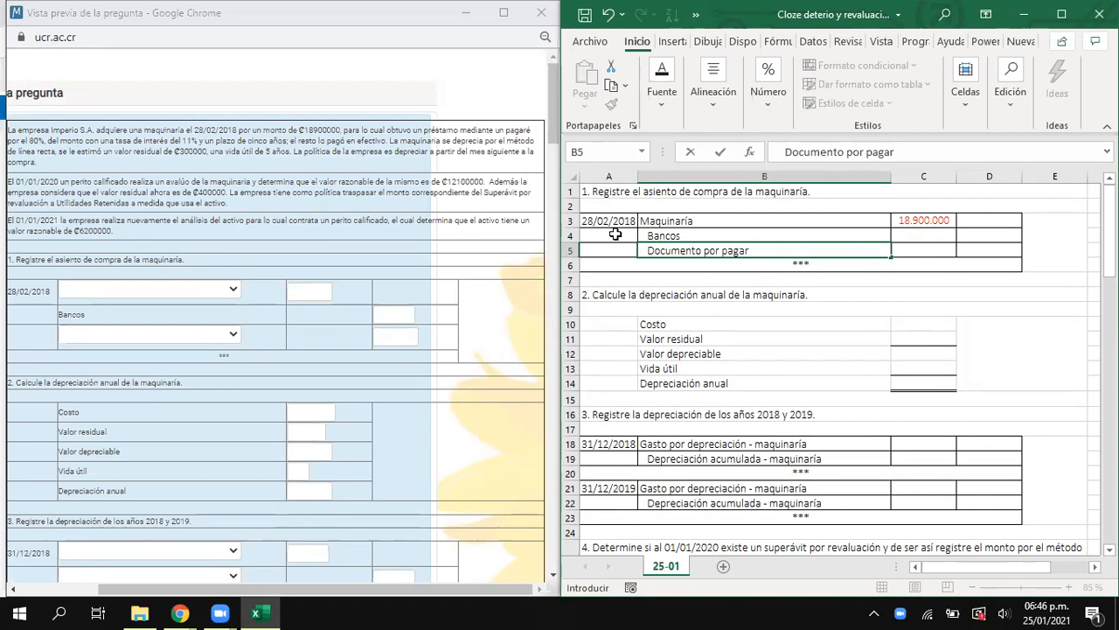
- Calculate the Documento por pagar credit in D5 with the formula =C3*80%
{"action": "key", "text": "Tab"}
{"action": "key", "text": "Tab"}
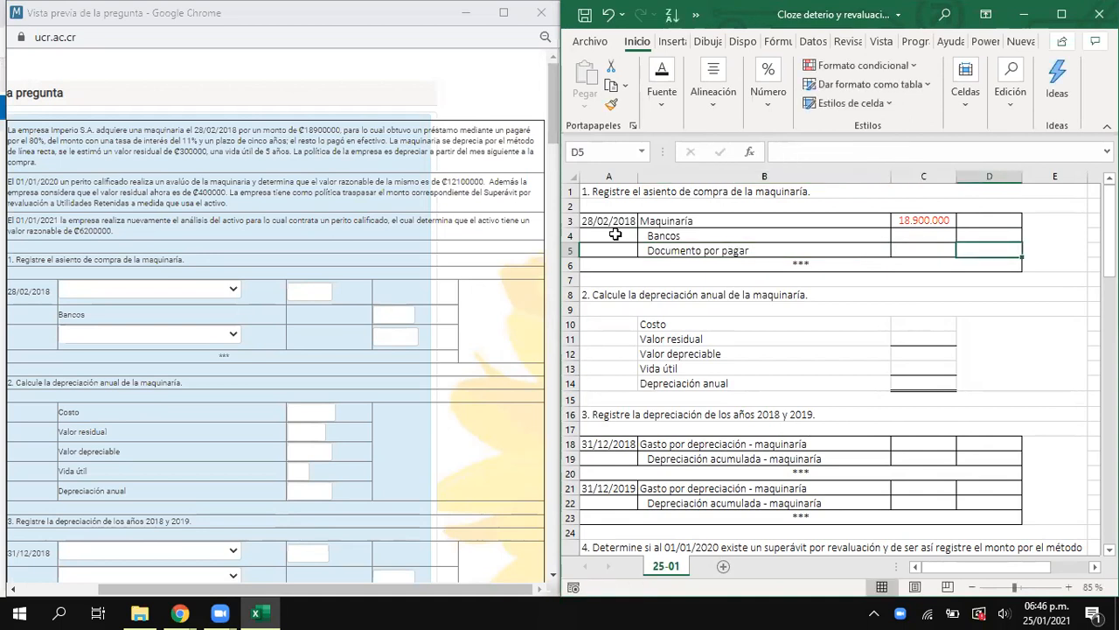
{"action": "type", "text": "="}
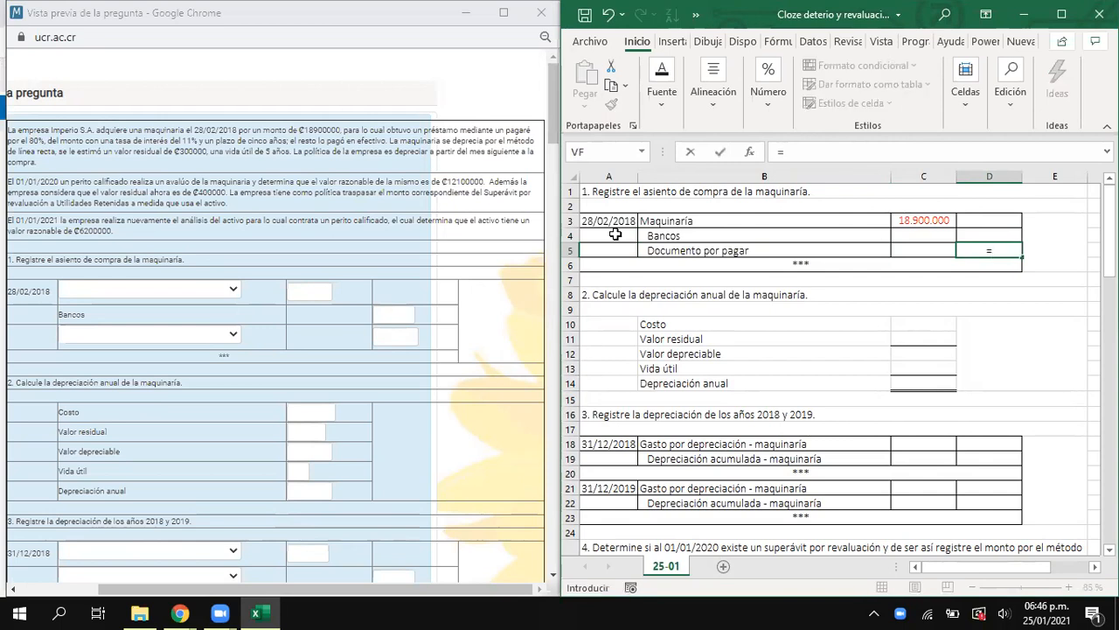
{"action": "left_click", "coordinate": [916, 219]}
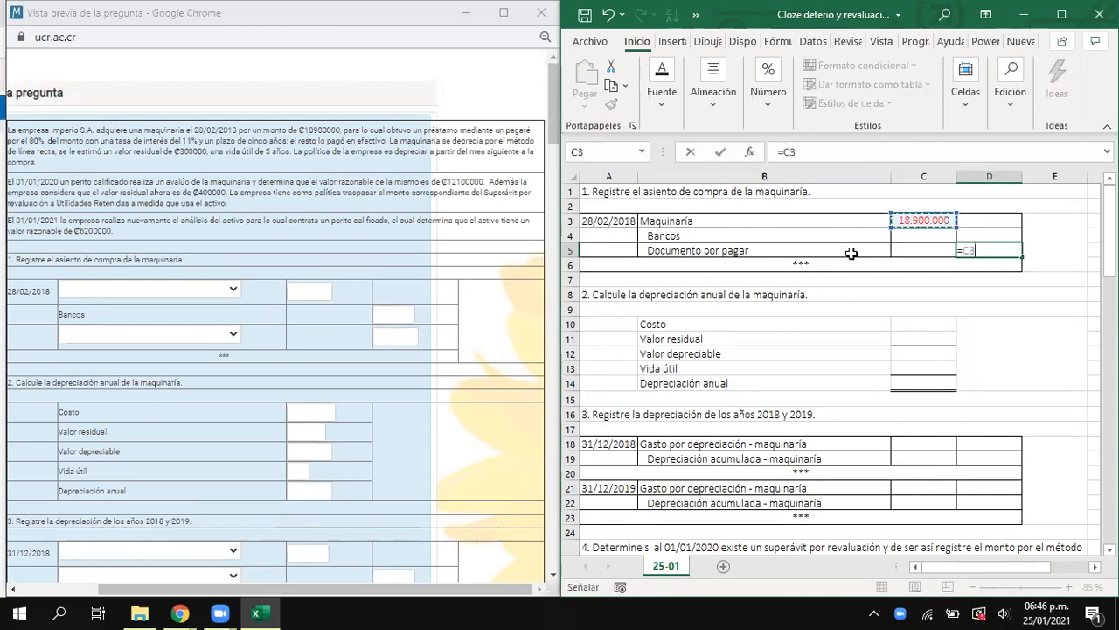
{"action": "type", "text": "*80%"}
{"action": "key", "text": "Return"}
- Calculate the Bancos credit in D4 with the formula =C3*20%
{"action": "key", "text": "Up"}
{"action": "key", "text": "Up"}
{"action": "type", "text": "="}
{"action": "key", "text": "Left"}
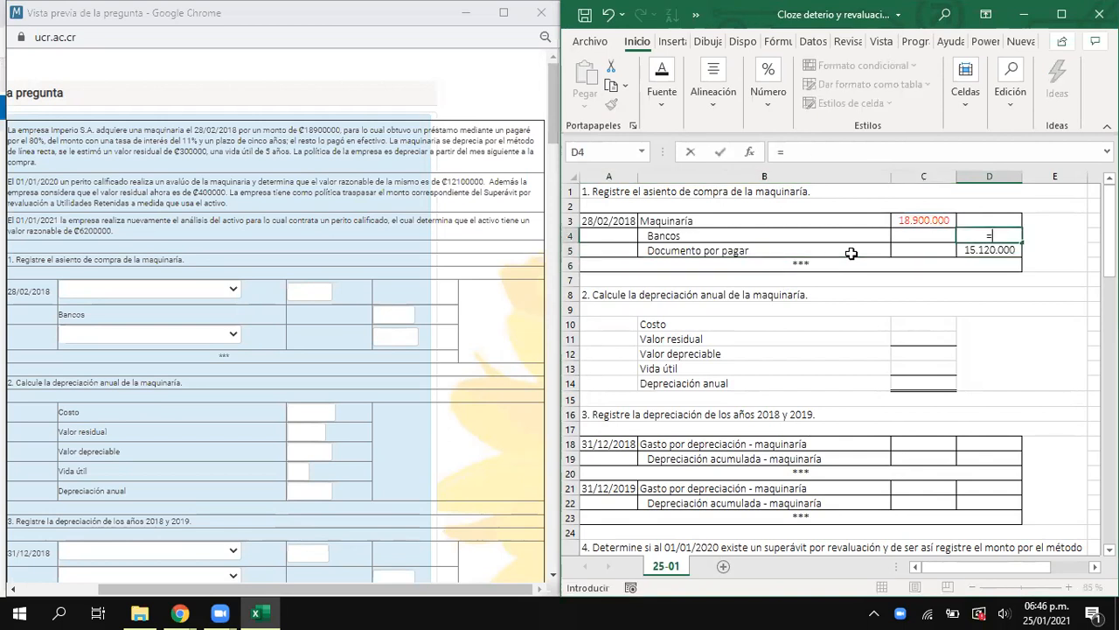
{"action": "key", "text": "Up"}
{"action": "type", "text": "*20%"}
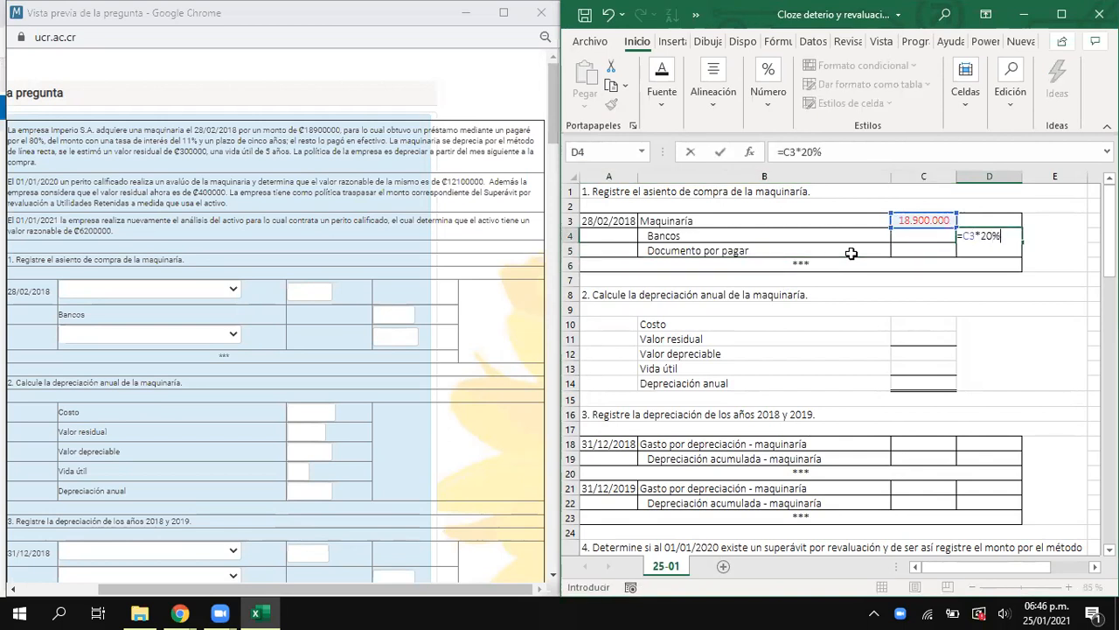
{"action": "key", "text": "Return"}
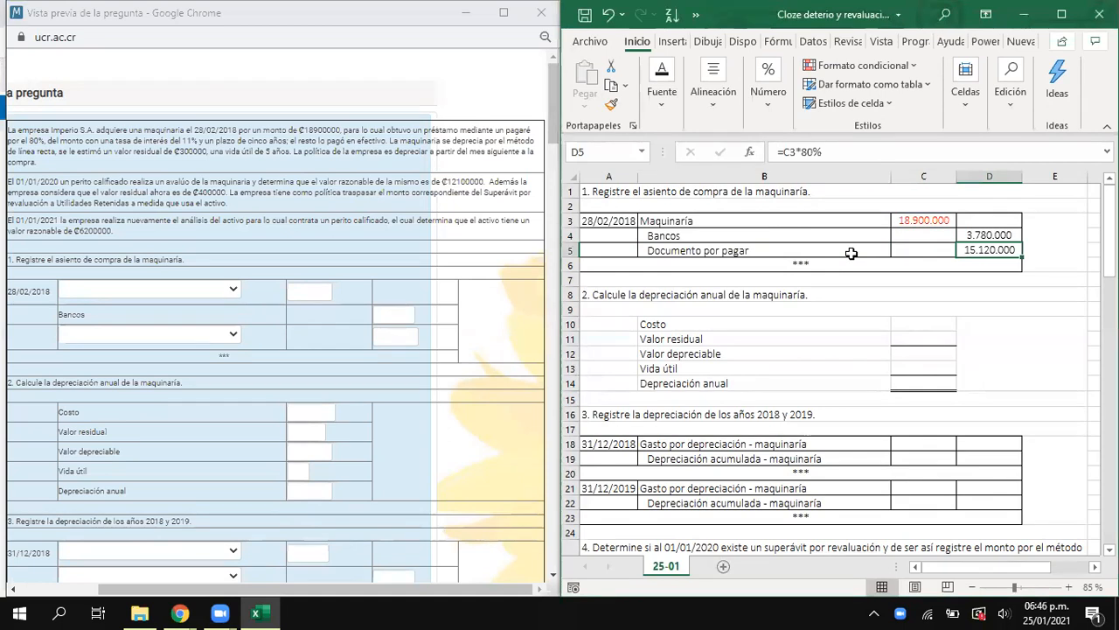
{"action": "left_click_drag", "start_coordinate": [925, 192], "coordinate": [913, 273]}
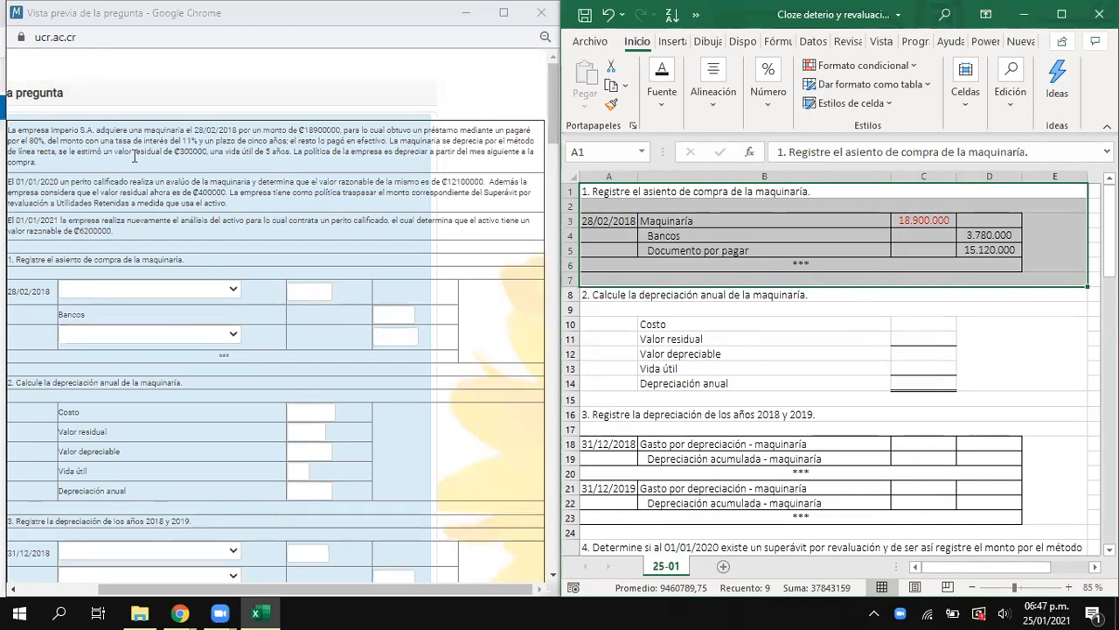
- Link the Costo value in C10 to the machinery amount in C3 and enter 300000 as the Valor residual
{"action": "left_click", "coordinate": [922, 341]}
{"action": "left_click", "coordinate": [917, 323]}
{"action": "type", "text": "="}
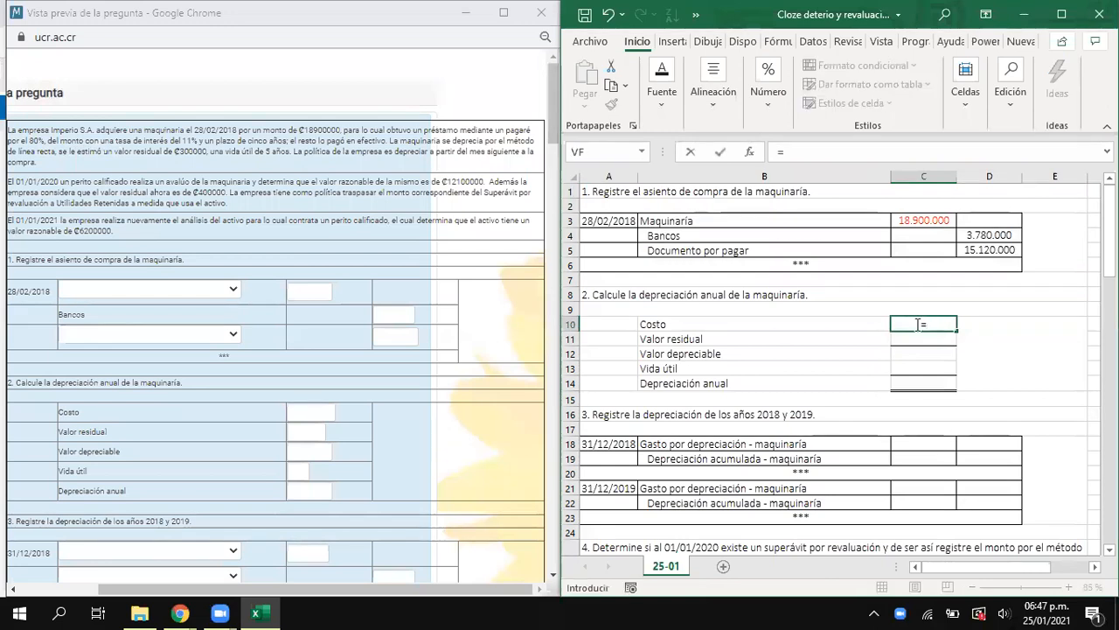
{"action": "left_click", "coordinate": [916, 220]}
{"action": "key", "text": "Return"}
{"action": "type", "text": "30"}
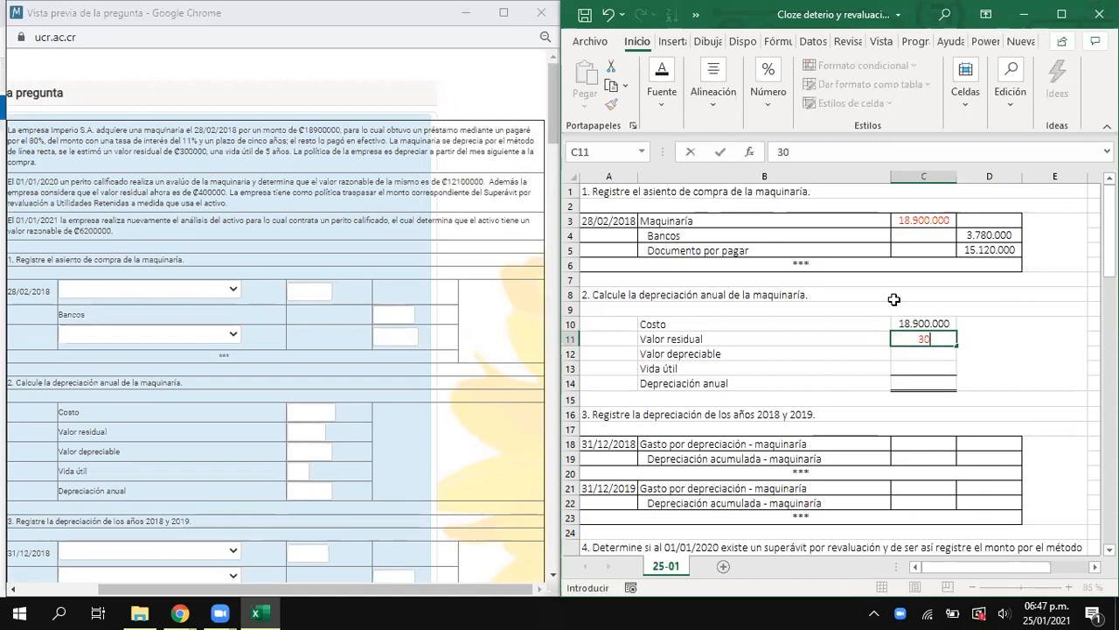
{"action": "type", "text": "0.0000"}
{"action": "key", "text": "Return"}
- Calculate the Valor depreciable in C12 as the cost in C10 minus the residual value in C11
{"action": "type", "text": "="}
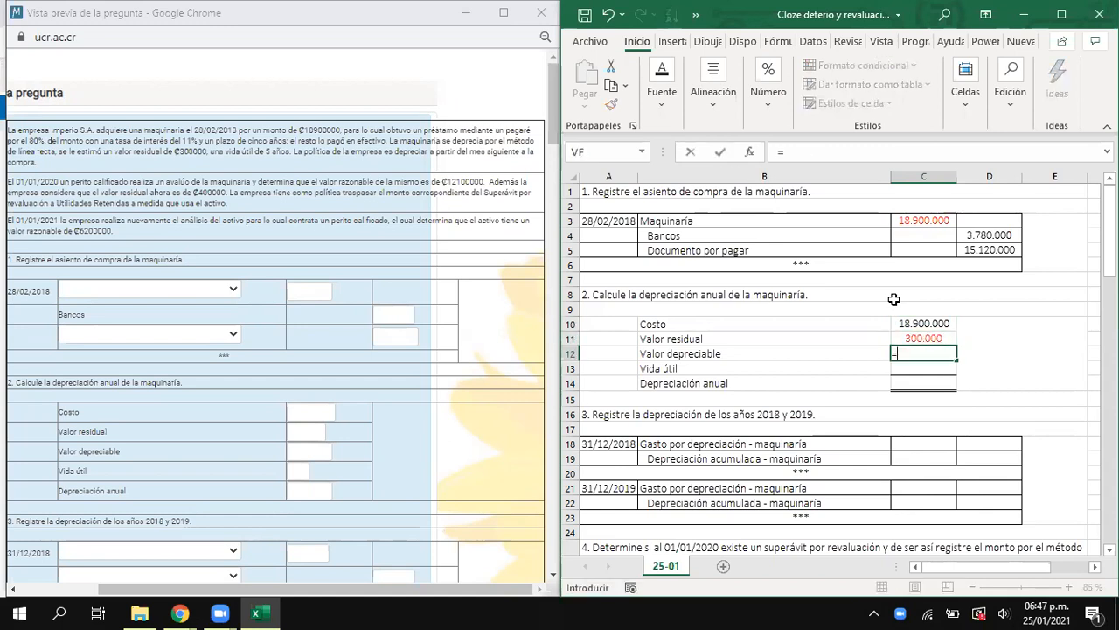
{"action": "key", "text": "Up"}
{"action": "key", "text": "Up"}
{"action": "type", "text": "-"}
{"action": "key", "text": "Up"}
{"action": "key", "text": "Return"}
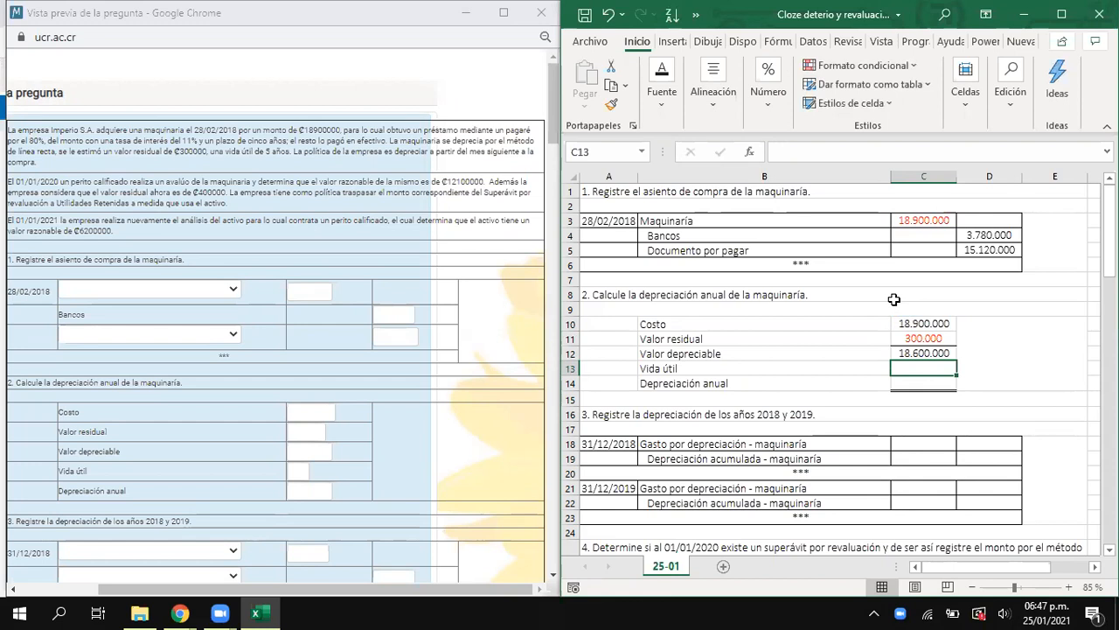
- Enter a Vida útil of 5 and calculate the Depreciación anual in C14 as C12/C13
{"action": "type", "text": "5"}
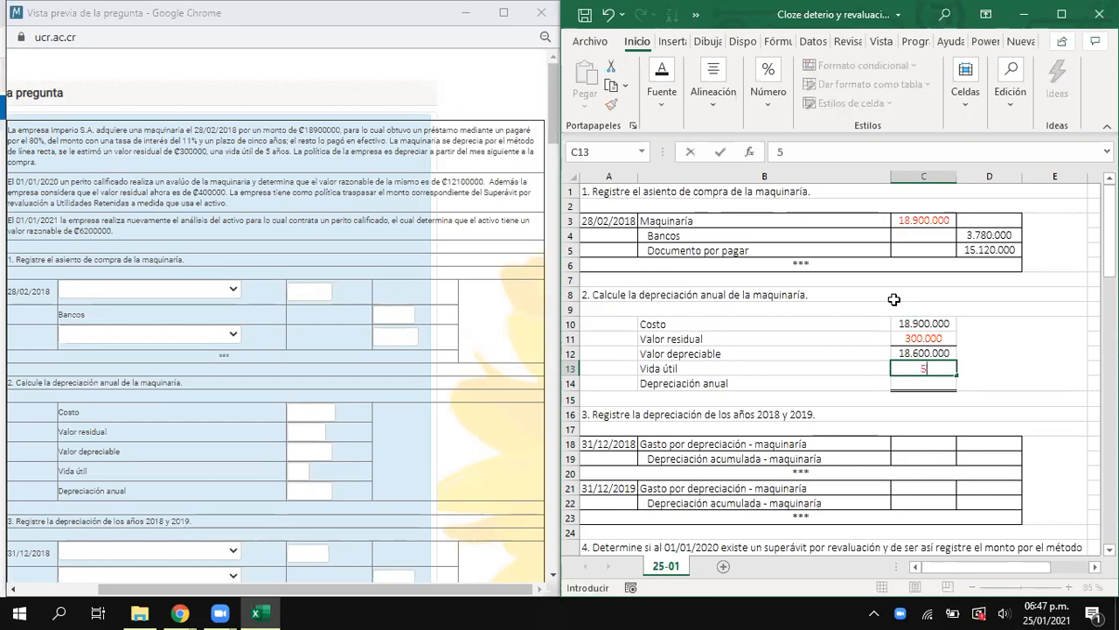
{"action": "key", "text": "Return"}
{"action": "type", "text": "="}
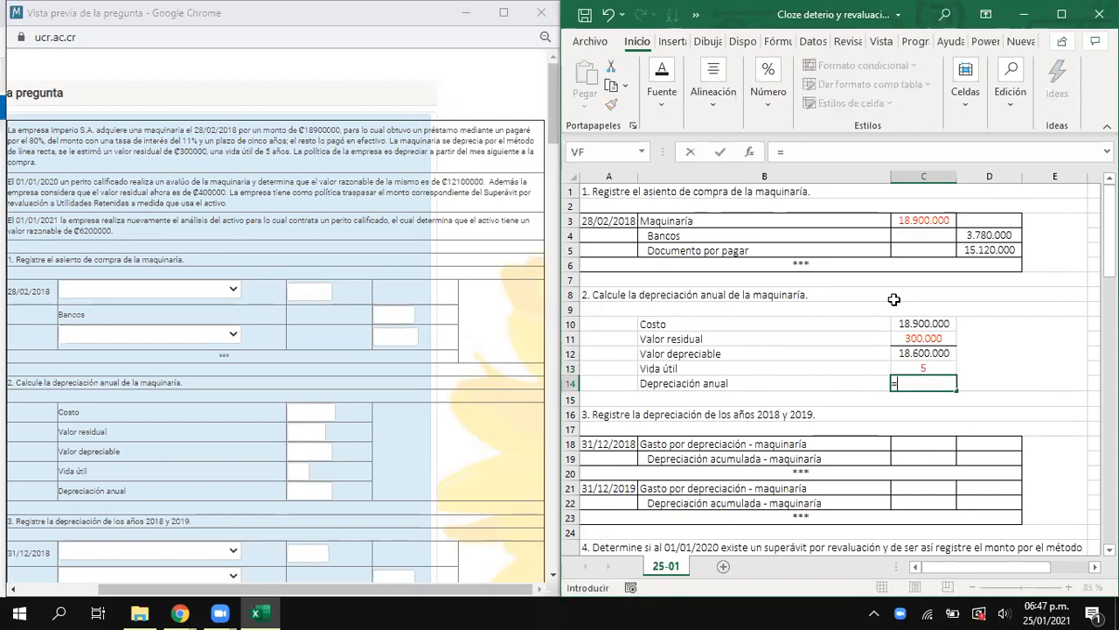
{"action": "key", "text": "Up"}
{"action": "key", "text": "Up"}
{"action": "type", "text": "/"}
{"action": "key", "text": "Up"}
{"action": "key", "text": "Return"}
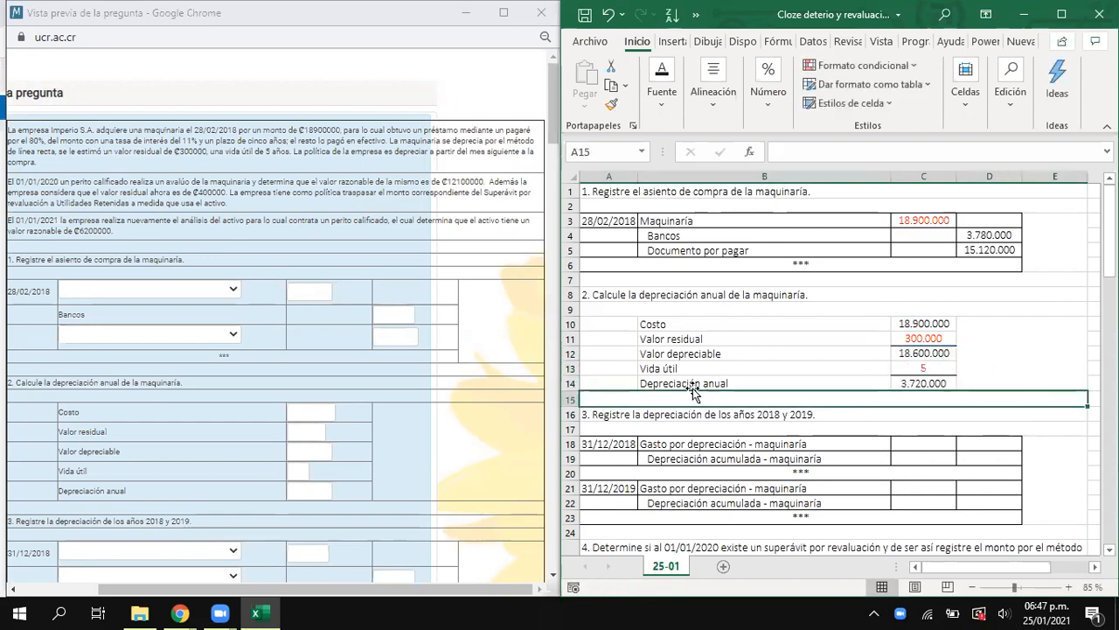
- Review the annual depreciation, the purchase date and section 3 on the 2018 and 2019 depreciation entries in the question and worksheet
{"action": "left_click", "coordinate": [915, 383]}
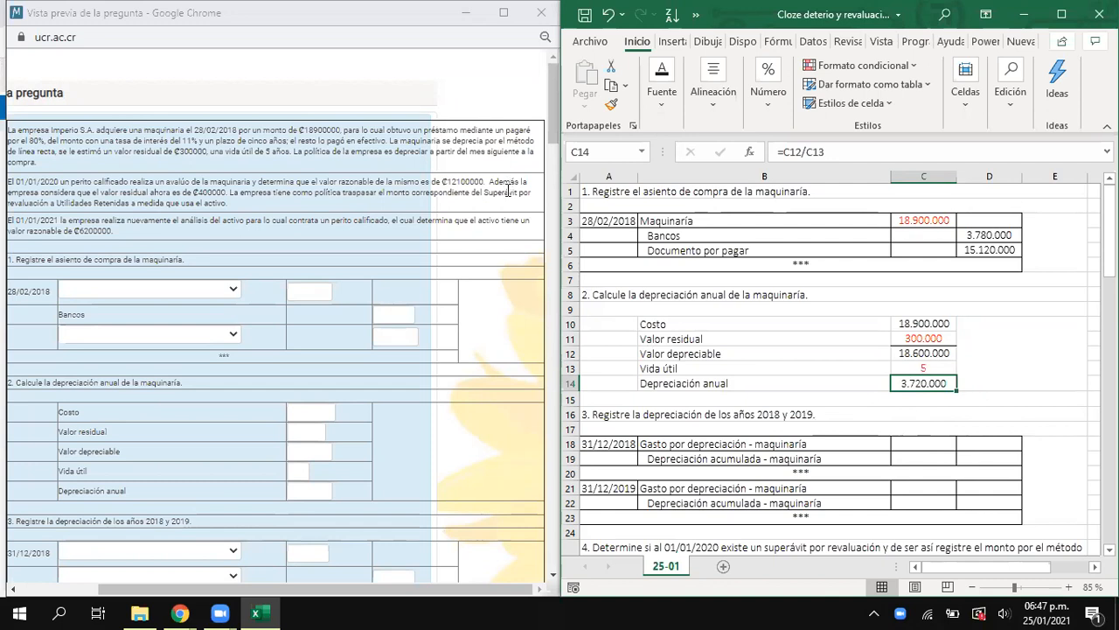
{"action": "left_click", "coordinate": [610, 220]}
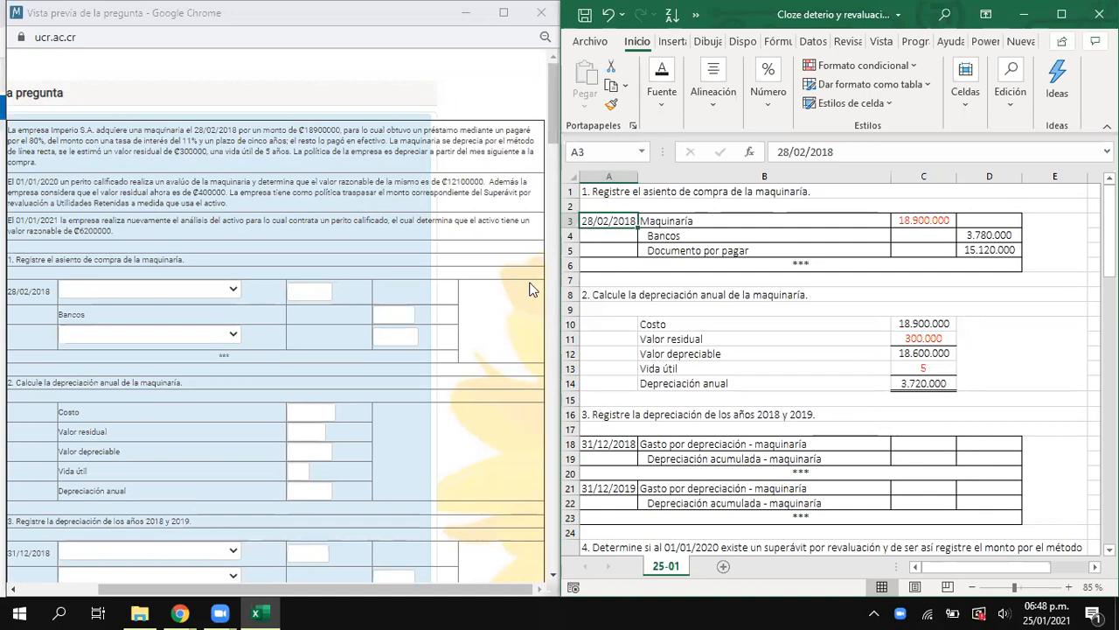
{"action": "scroll", "coordinate": [471, 277], "scroll_direction": "down", "scroll_amount": 1}
{"action": "scroll", "coordinate": [469, 275], "scroll_direction": "up", "scroll_amount": 1}
{"action": "scroll", "coordinate": [469, 280], "scroll_direction": "down", "scroll_amount": 2}
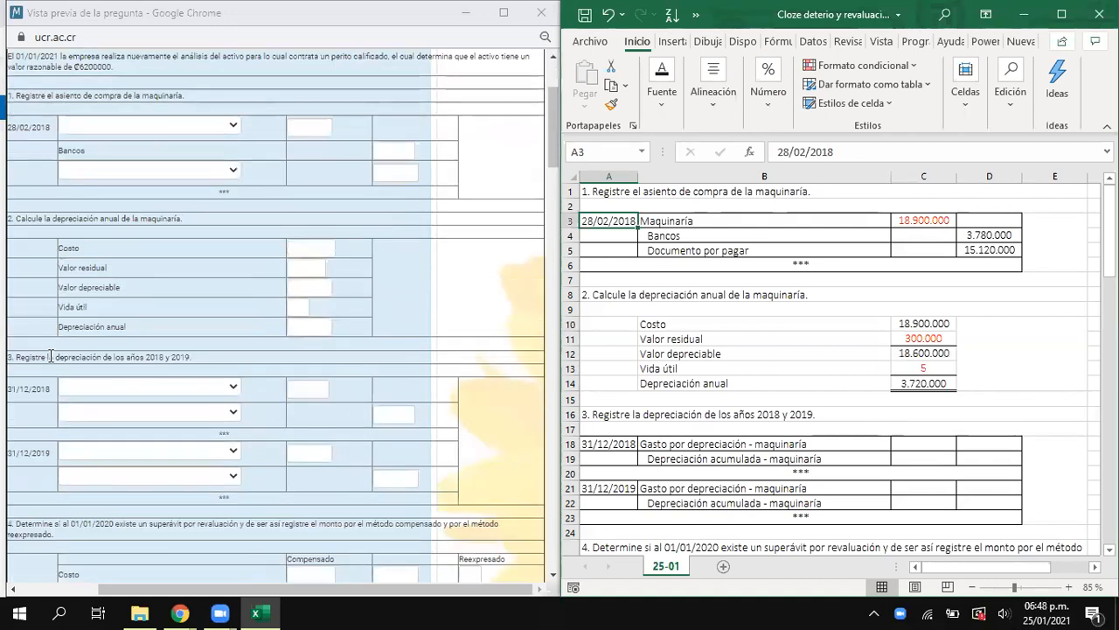
{"action": "left_click_drag", "start_coordinate": [12, 356], "coordinate": [206, 362]}
{"action": "left_click_drag", "start_coordinate": [275, 588], "coordinate": [347, 595]}
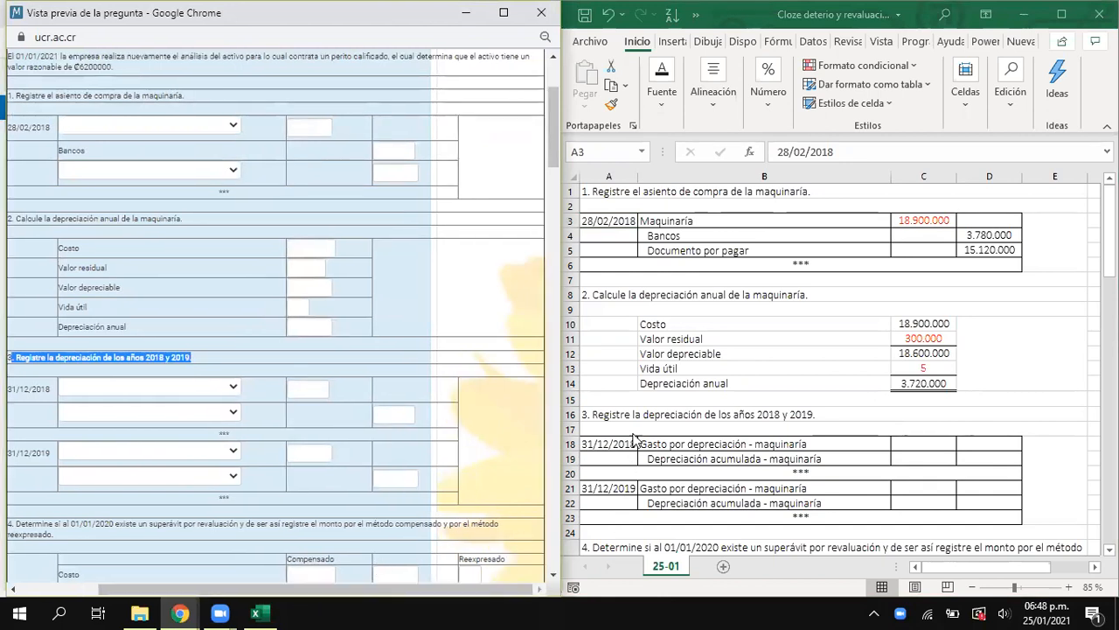
{"action": "left_click", "coordinate": [600, 447]}
{"action": "left_click_drag", "start_coordinate": [609, 446], "coordinate": [611, 456]}
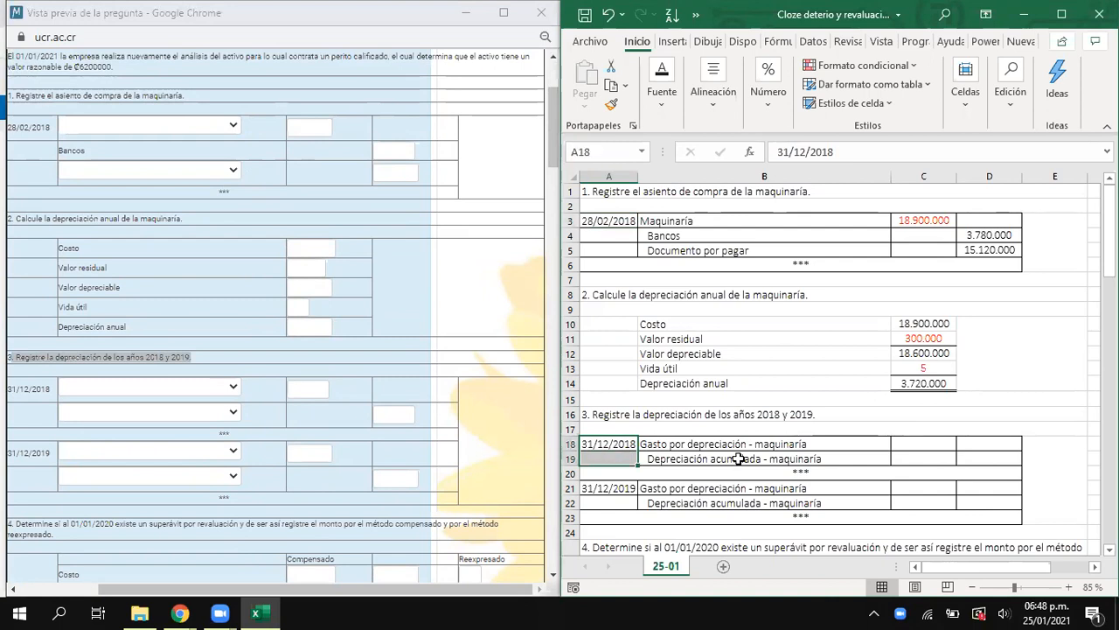
{"action": "left_click", "coordinate": [682, 447]}
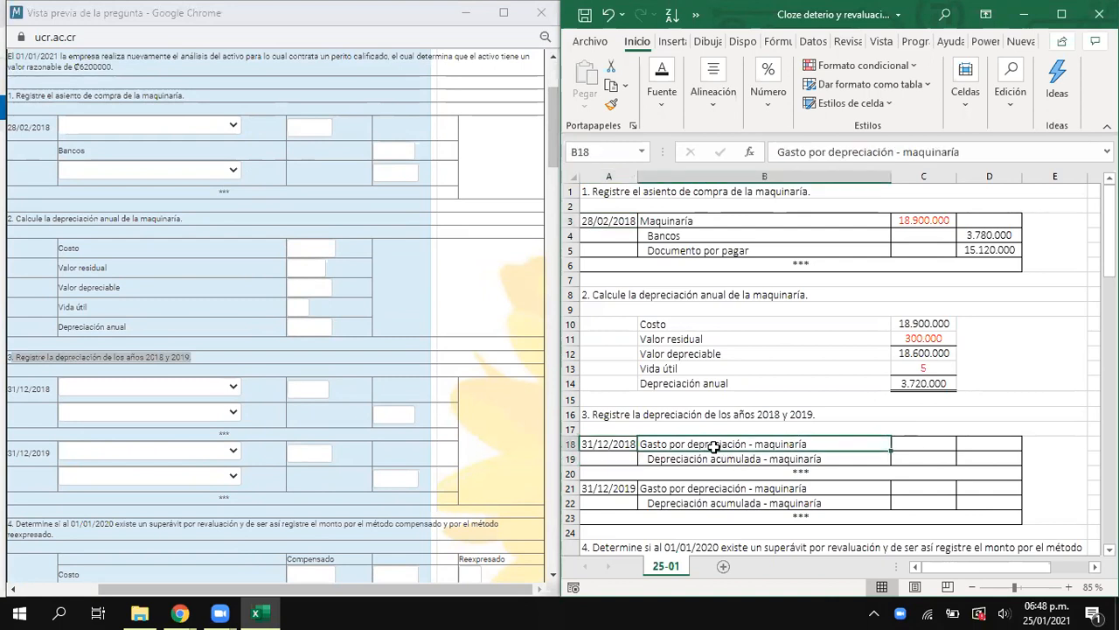
{"action": "left_click", "coordinate": [663, 457]}
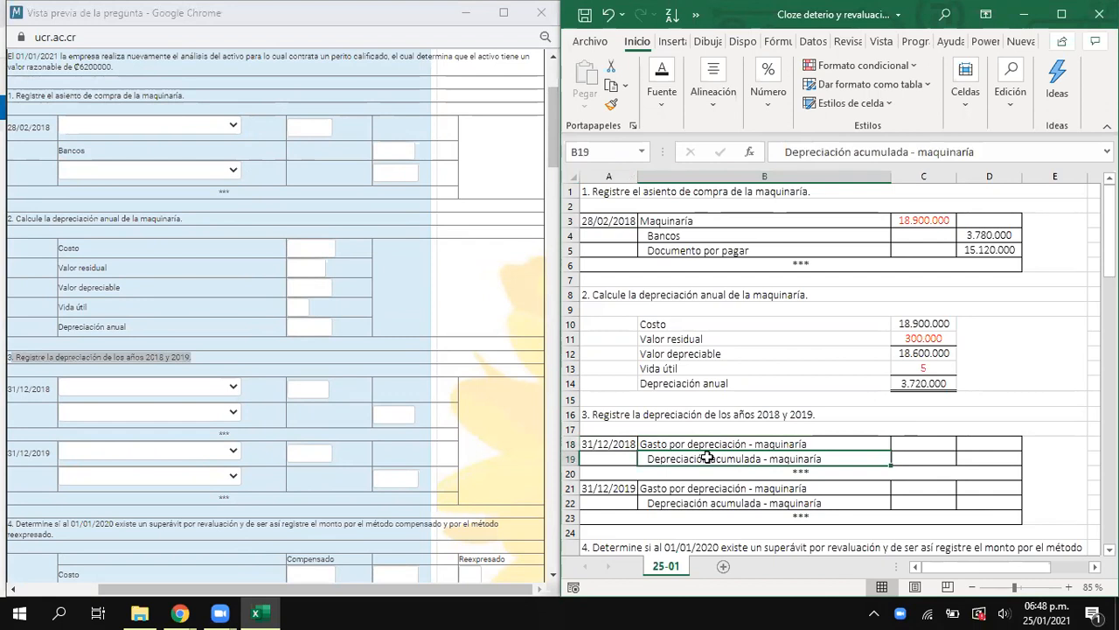
- Calculate the 2018 depreciation expense in C18 as ten months of the annual depreciation with =C14*10/12
{"action": "left_click", "coordinate": [907, 444]}
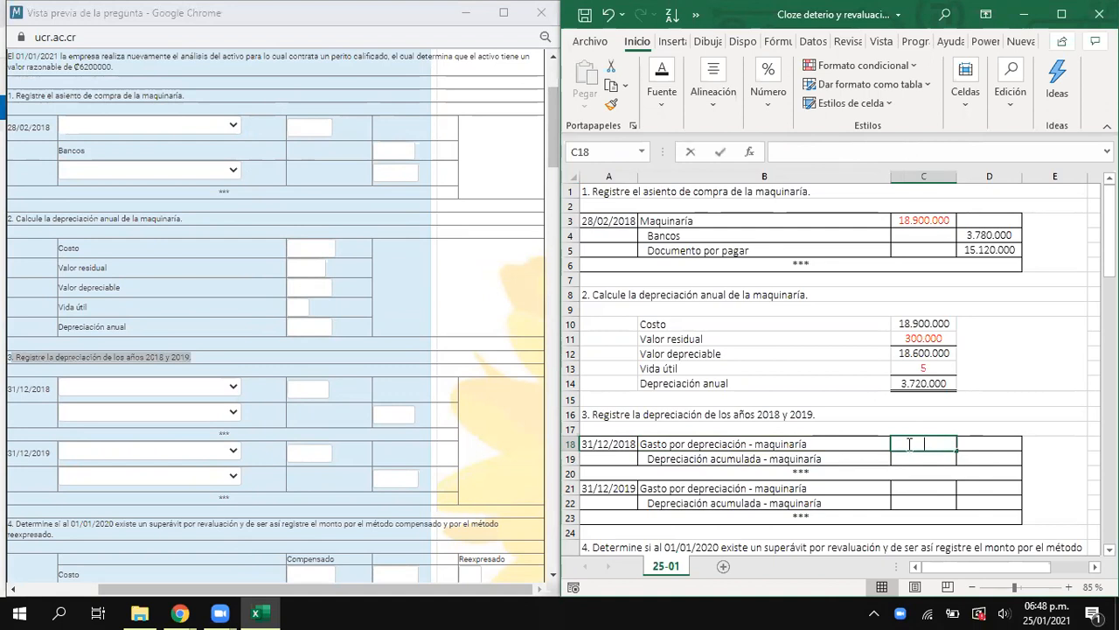
{"action": "type", "text": "="}
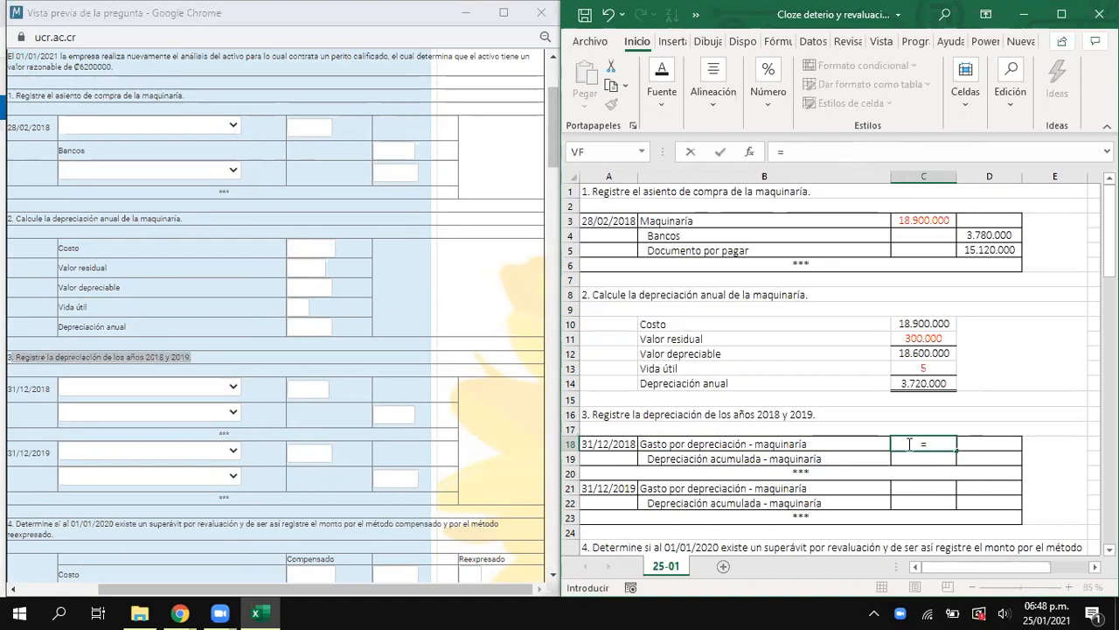
{"action": "left_click", "coordinate": [934, 384]}
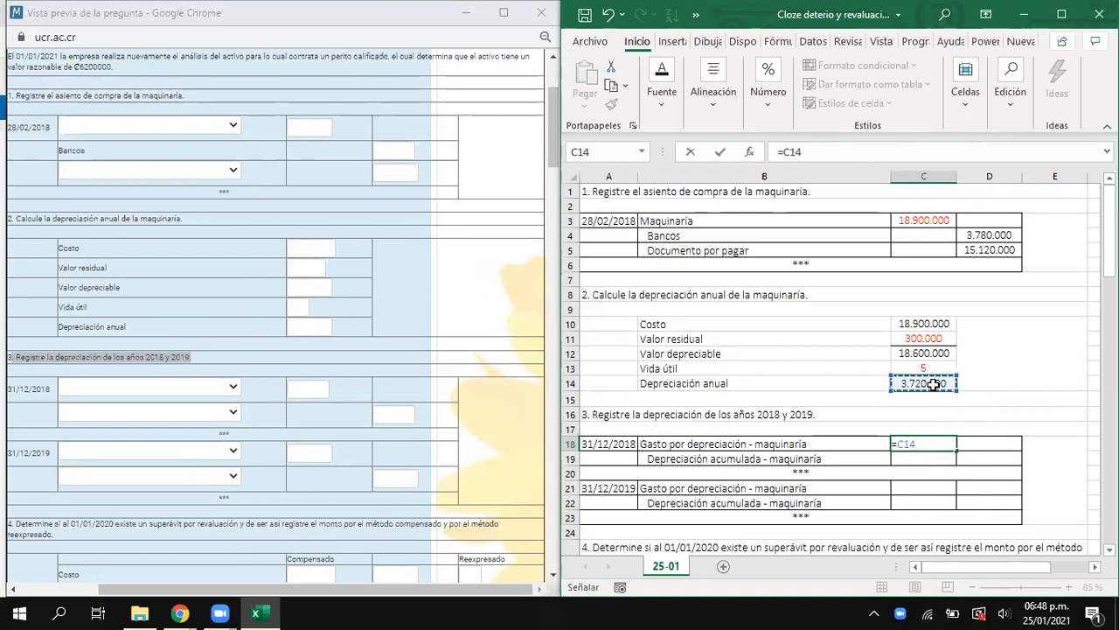
{"action": "type", "text": "*10/12"}
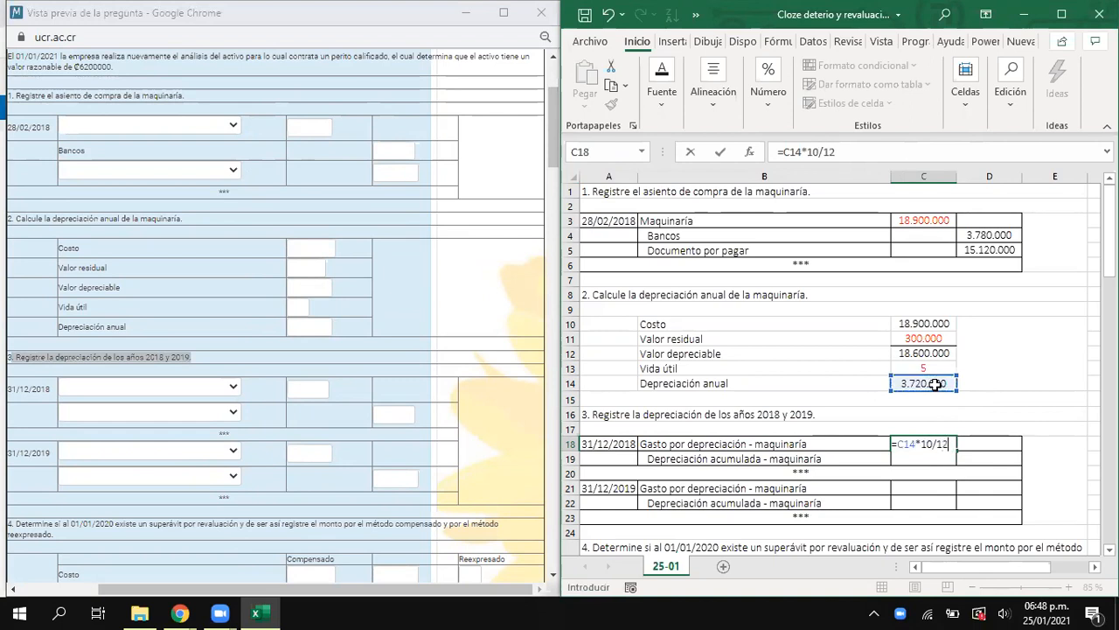
{"action": "key", "text": "Return"}
- Link the 2018 Depreciación acumulada credit in D19 to the expense amount in C18
{"action": "key", "text": "Right"}
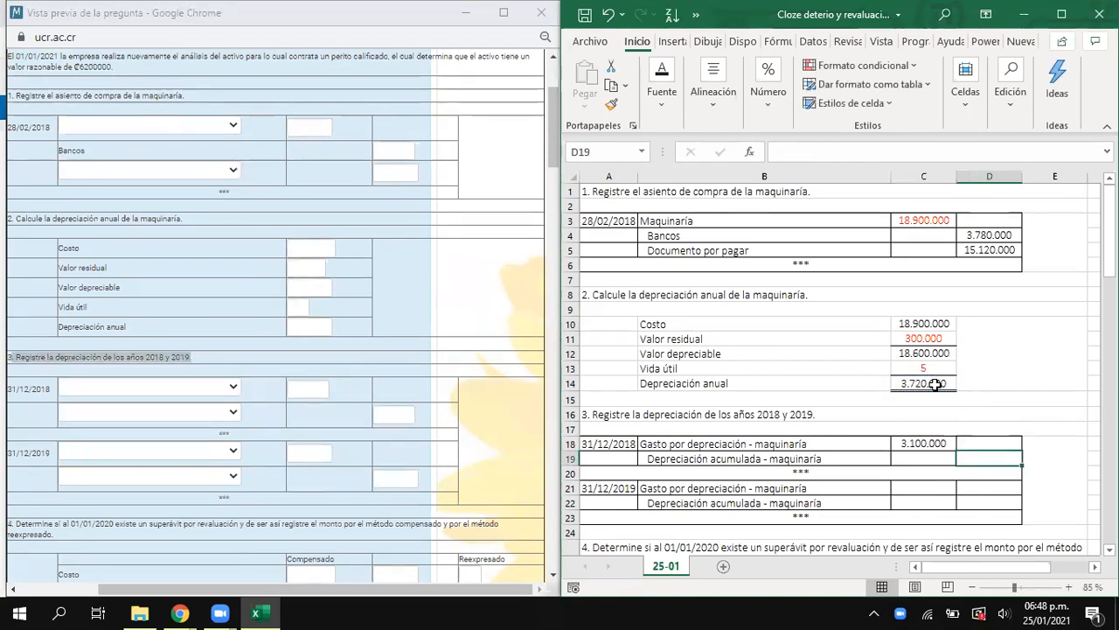
{"action": "type", "text": "="}
{"action": "key", "text": "Up"}
{"action": "key", "text": "Left"}
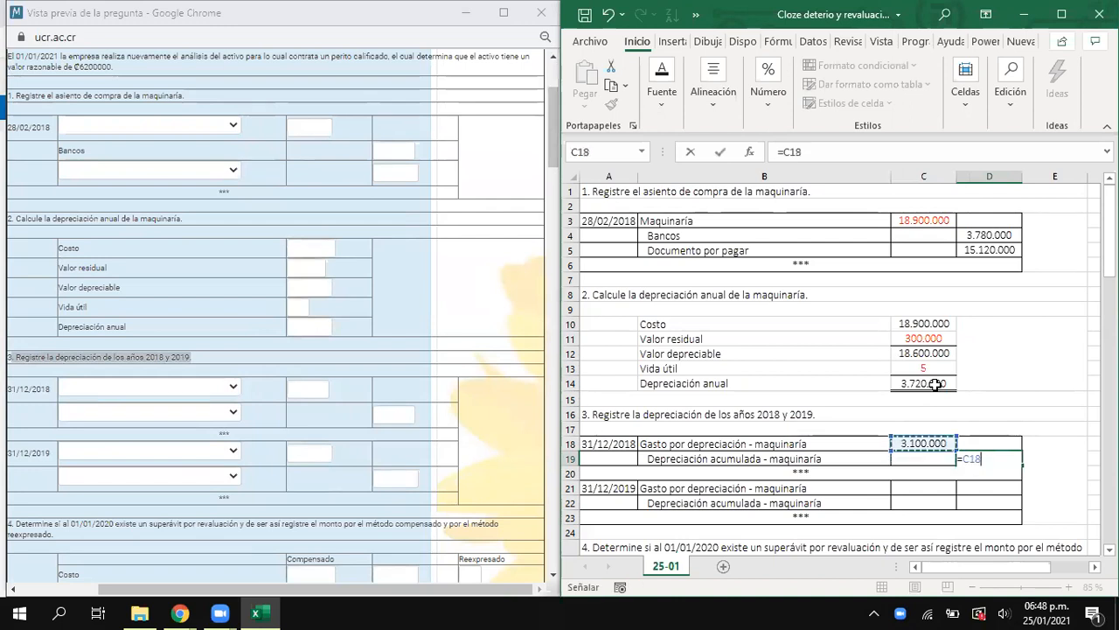
{"action": "key", "text": "Return"}
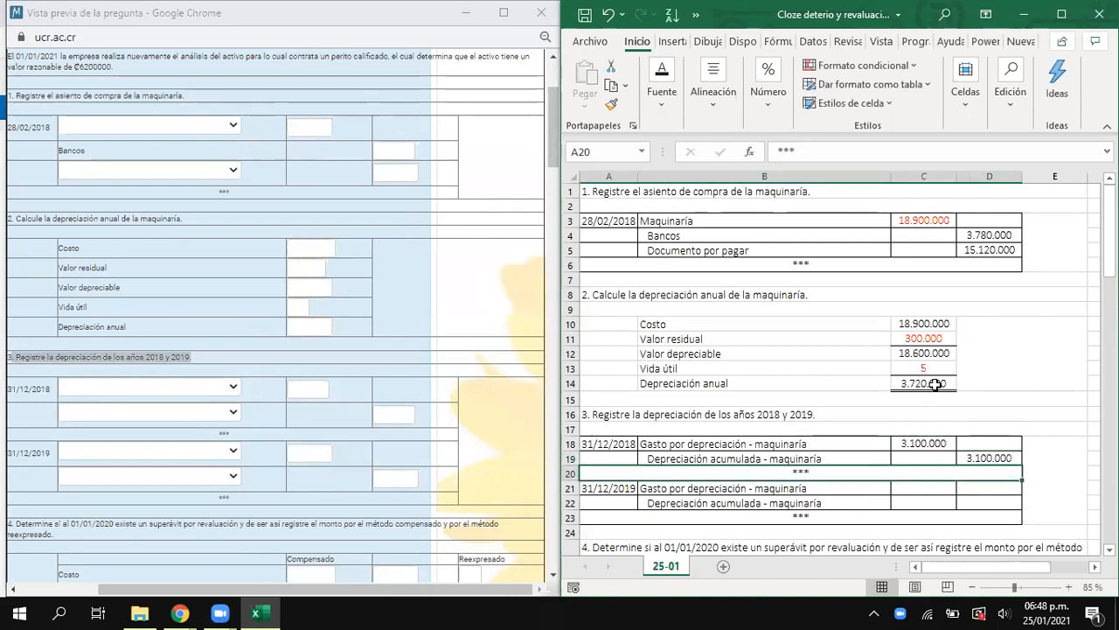
- Record the 2019 depreciation entry by linking the expense in C21 to C14 and the accumulated depreciation credit in D22 to C21
{"action": "left_click", "coordinate": [935, 491]}
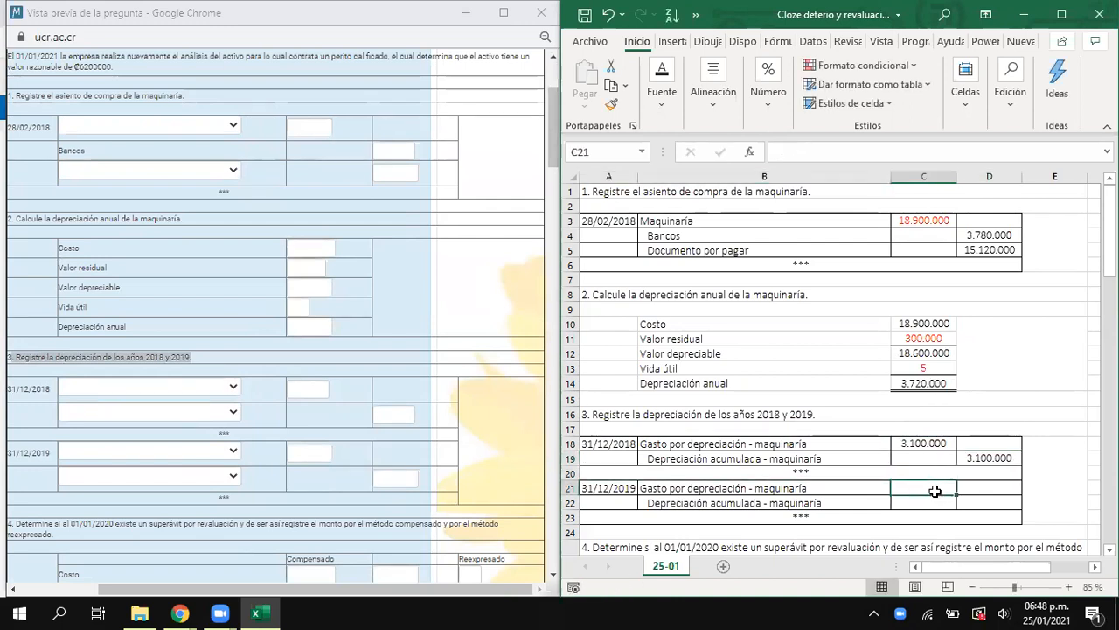
{"action": "type", "text": "="}
{"action": "left_click", "coordinate": [932, 382]}
{"action": "key", "text": "Return"}
{"action": "key", "text": "Right"}
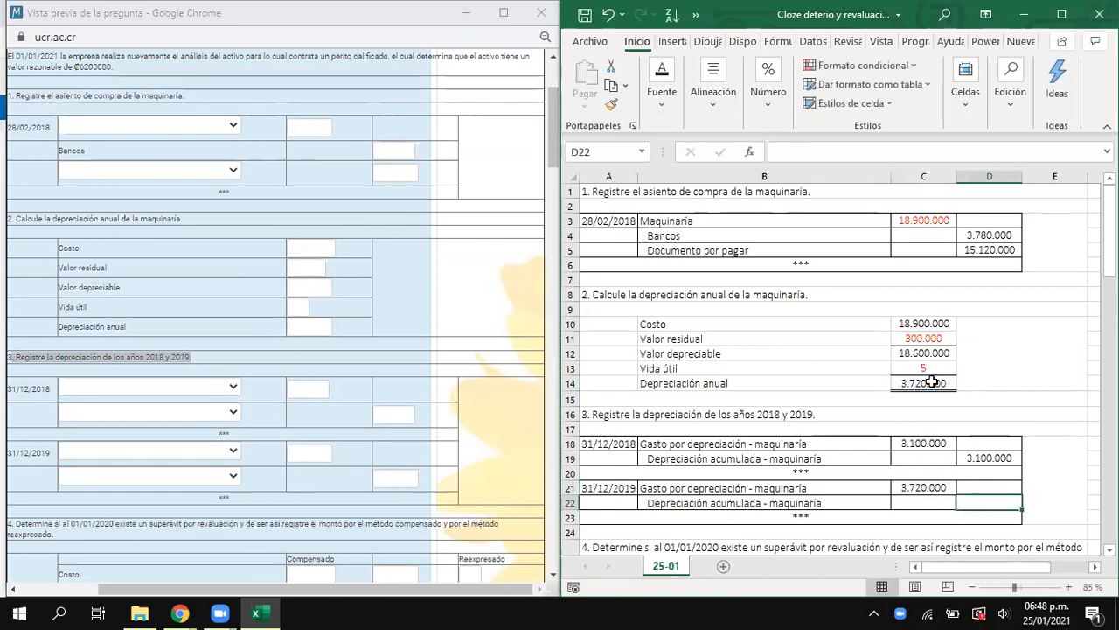
{"action": "type", "text": "="}
{"action": "key", "text": "Left"}
{"action": "key", "text": "Up"}
{"action": "key", "text": "Return"}
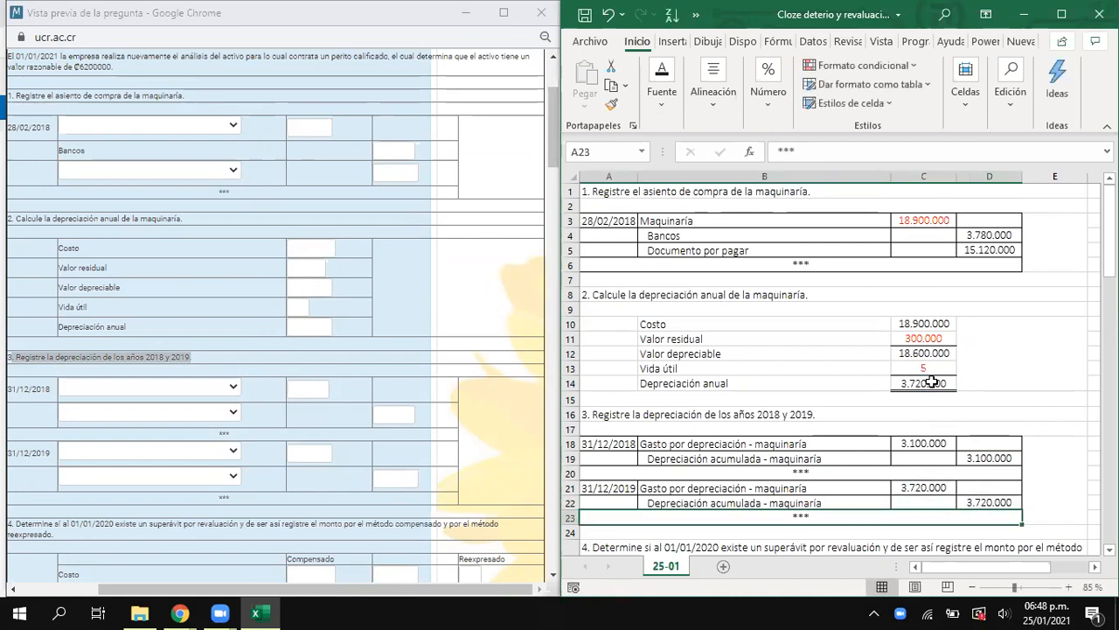
- Review the question's 01/01/2020 appraisal paragraph for the fair value, the new residual value and the policy on transferring the revaluation surplus
{"action": "scroll", "coordinate": [401, 381], "scroll_direction": "up", "scroll_amount": 2}
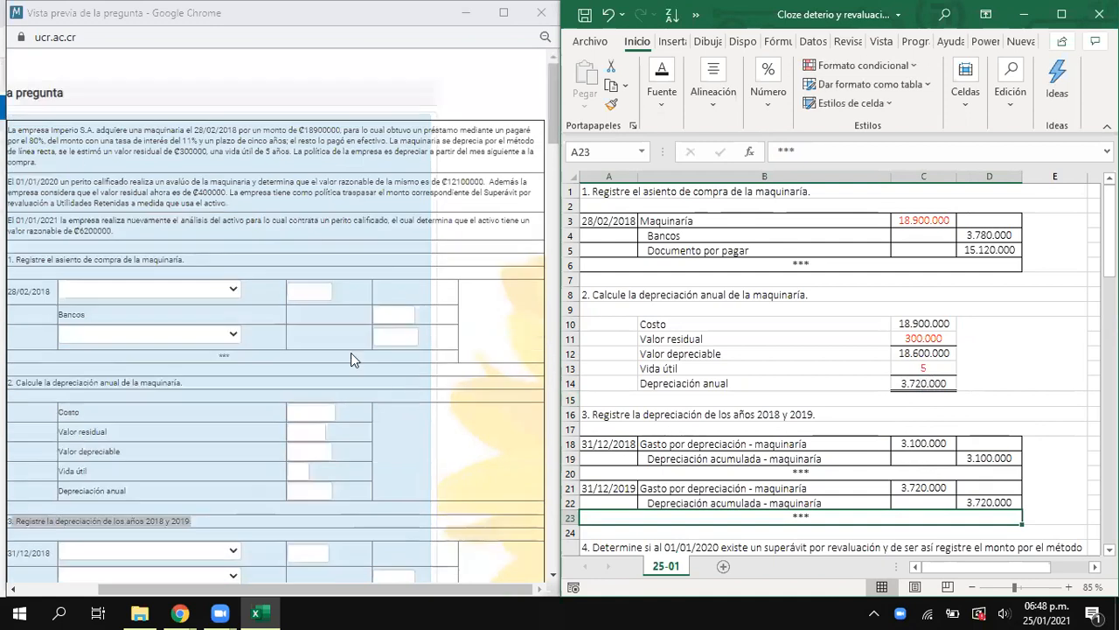
{"action": "left_click", "coordinate": [174, 187]}
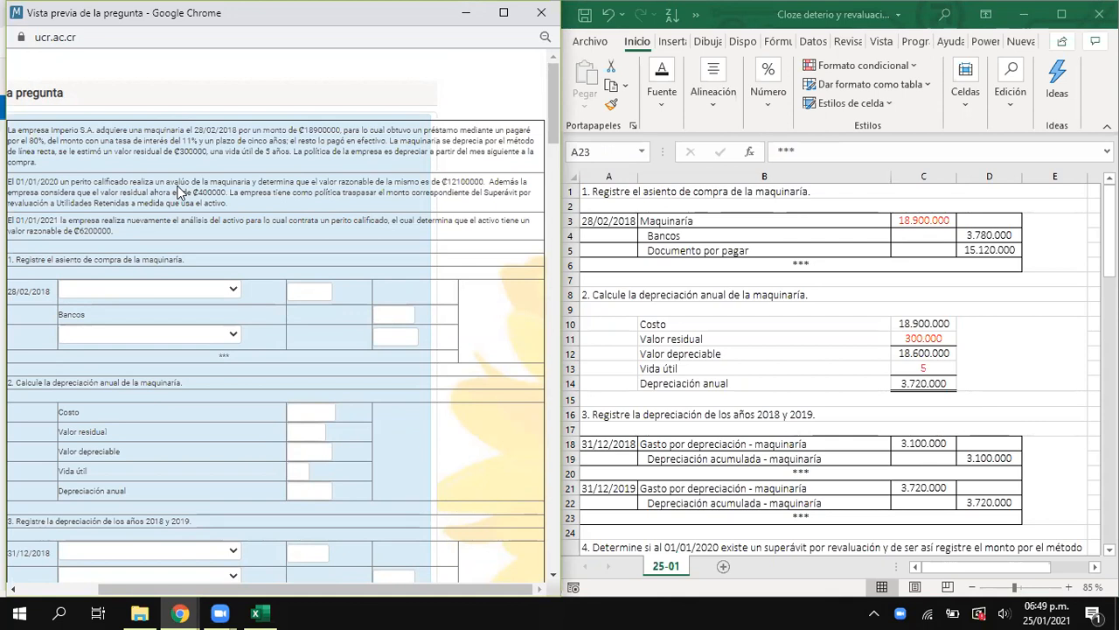
{"action": "left_click", "coordinate": [624, 116]}
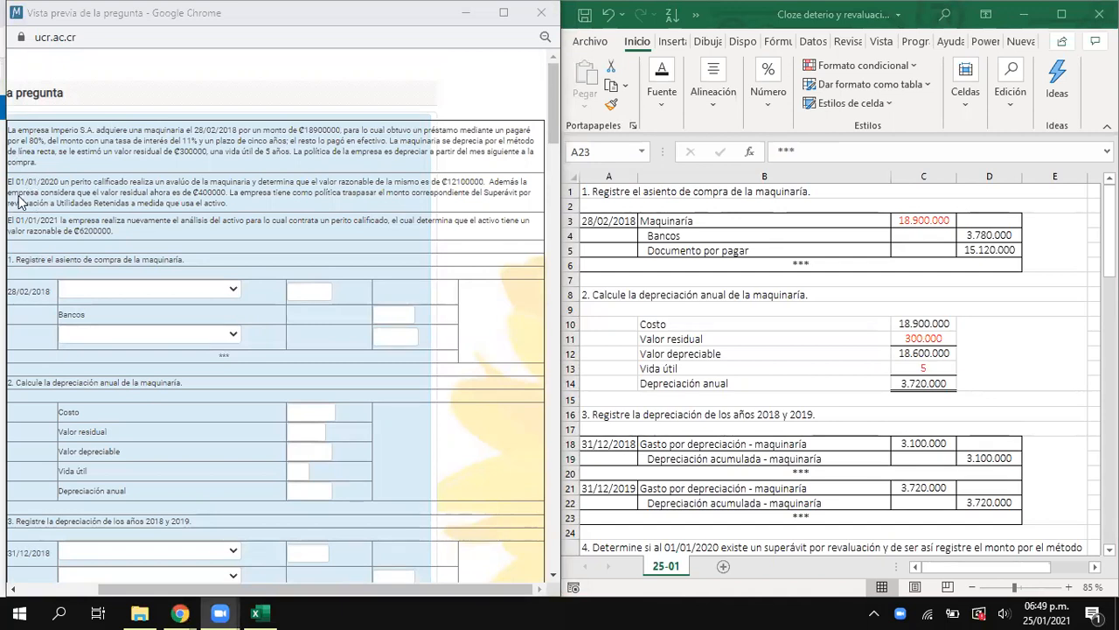
{"action": "left_click_drag", "start_coordinate": [8, 180], "coordinate": [60, 186]}
{"action": "left_click", "coordinate": [94, 183]}
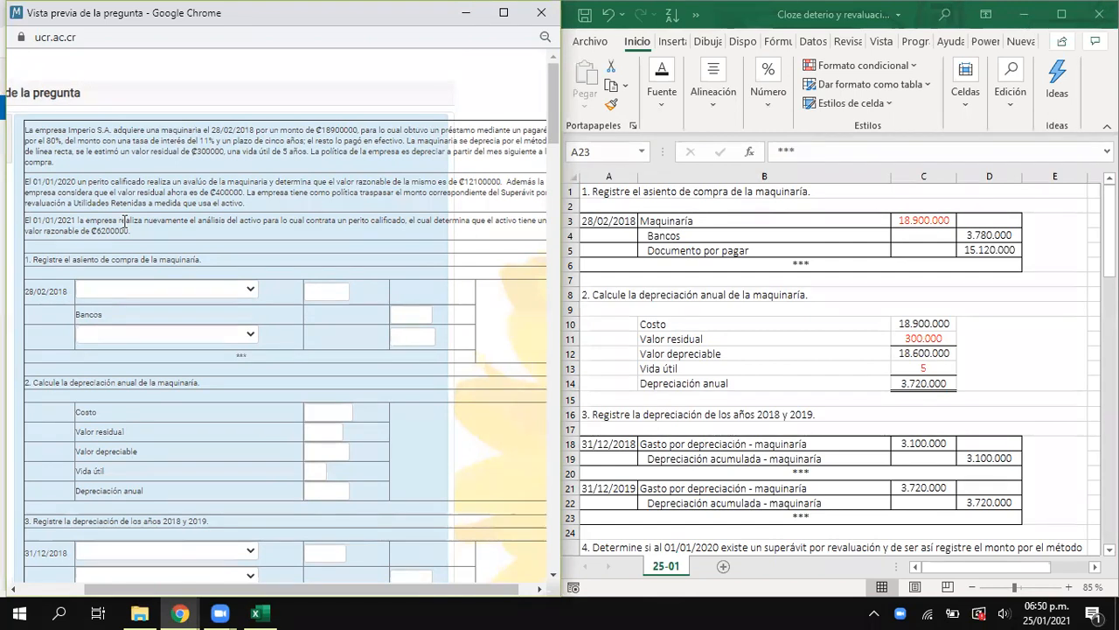
{"action": "left_click_drag", "start_coordinate": [251, 590], "coordinate": [287, 584]}
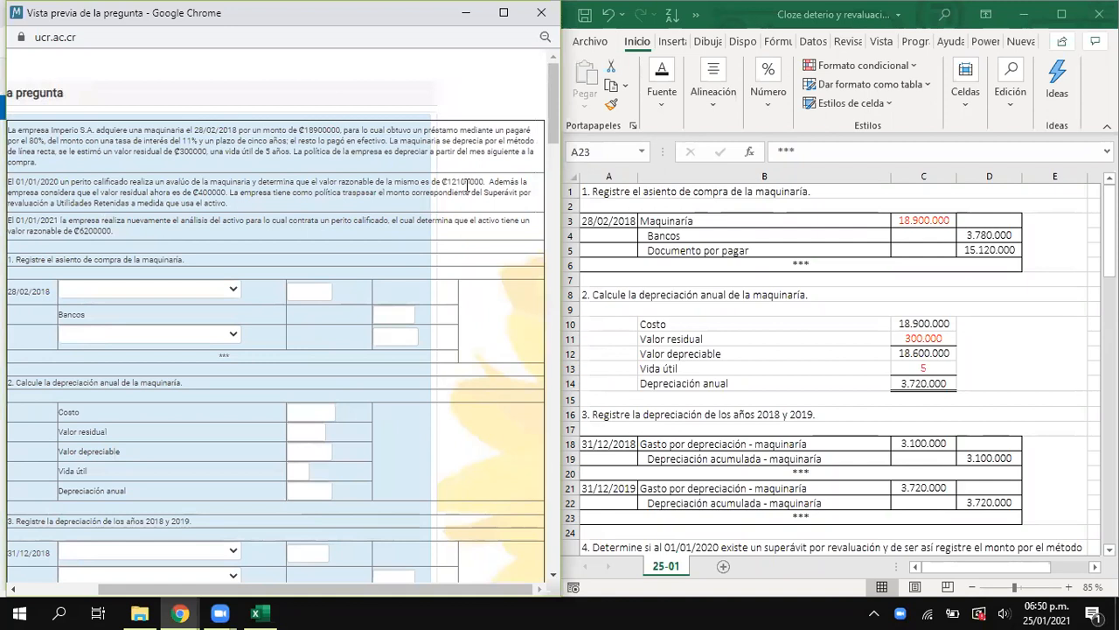
{"action": "left_click_drag", "start_coordinate": [473, 182], "coordinate": [456, 182]}
{"action": "left_click_drag", "start_coordinate": [193, 191], "coordinate": [226, 192]}
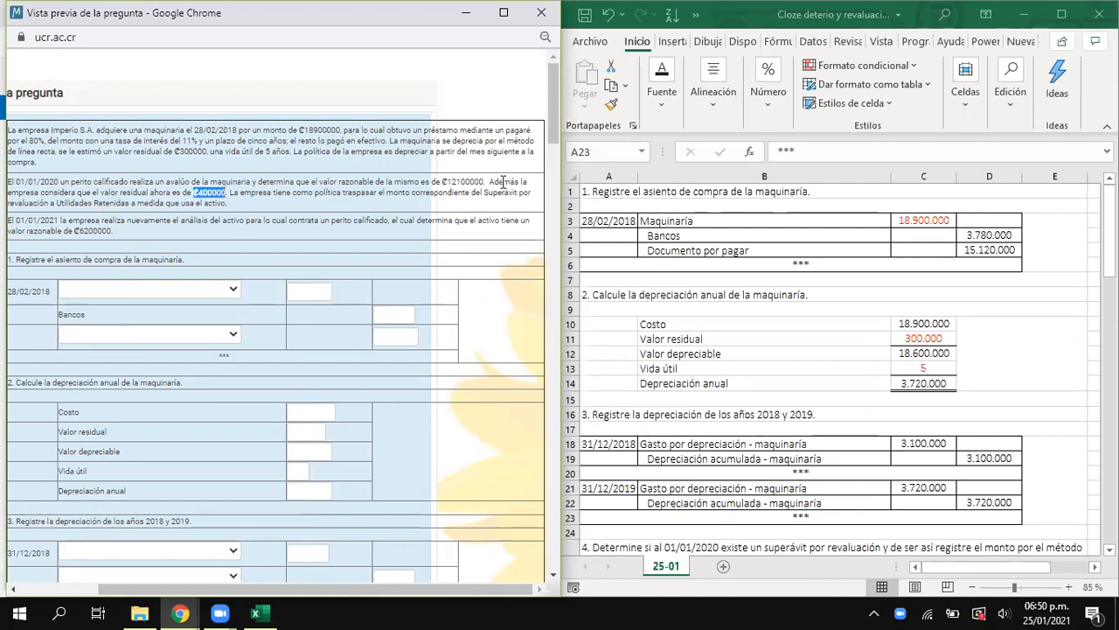
{"action": "left_click_drag", "start_coordinate": [26, 191], "coordinate": [229, 191]}
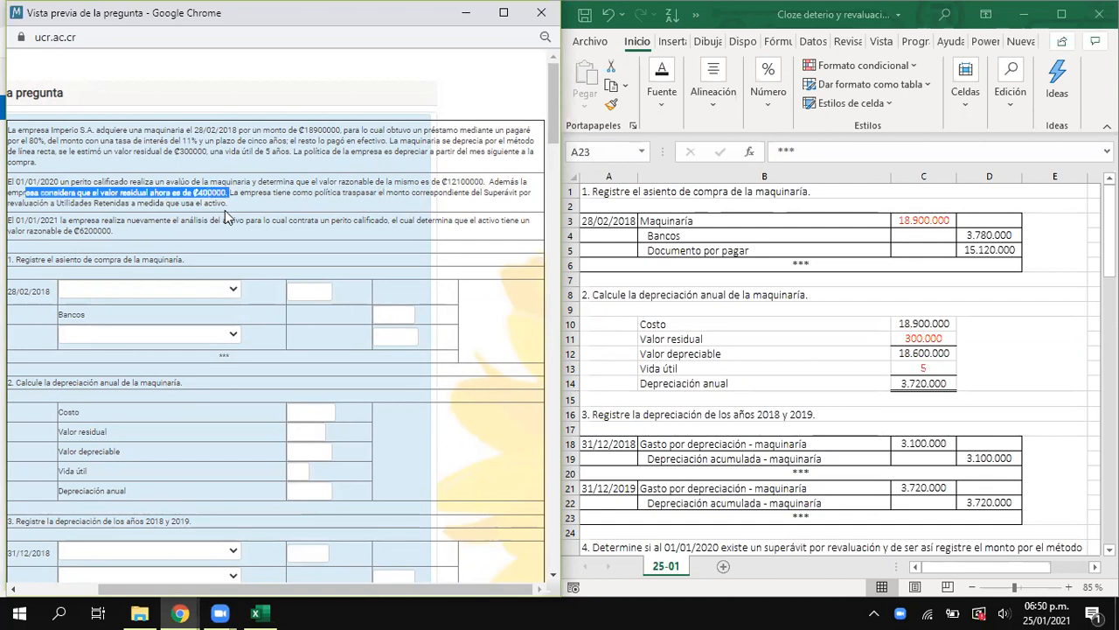
{"action": "left_click_drag", "start_coordinate": [750, 329], "coordinate": [929, 380]}
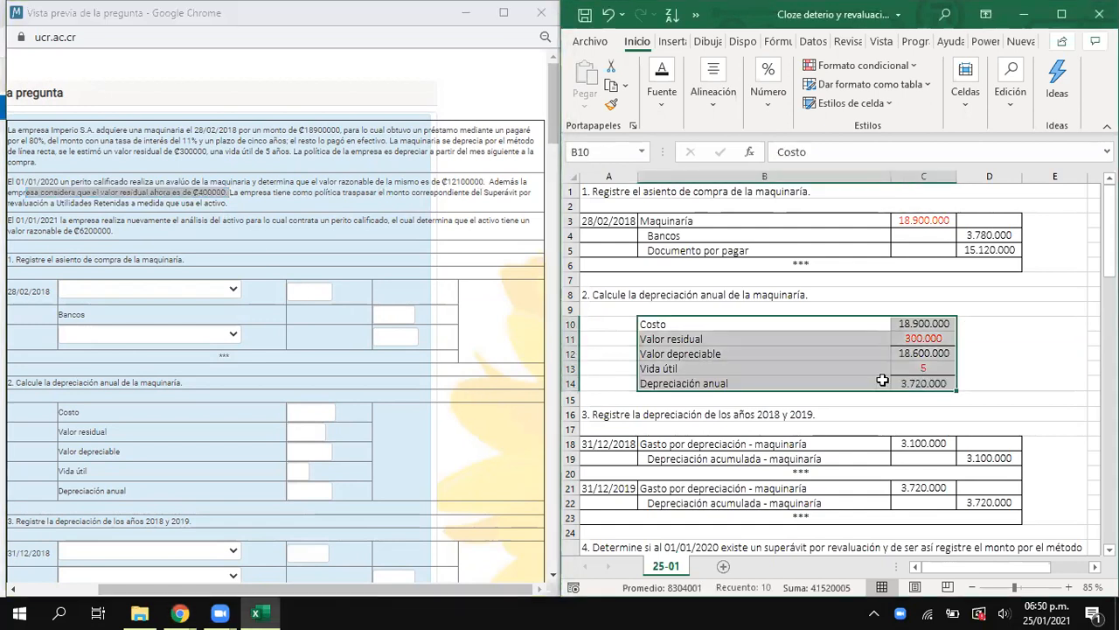
{"action": "left_click", "coordinate": [232, 192]}
{"action": "mouse_move", "coordinate": [233, 192]}
{"action": "left_mouse_down"}
{"action": "mouse_move", "coordinate": [446, 205]}
{"action": "mouse_move", "coordinate": [114, 203]}
{"action": "mouse_move", "coordinate": [236, 210]}
{"action": "left_mouse_up"}
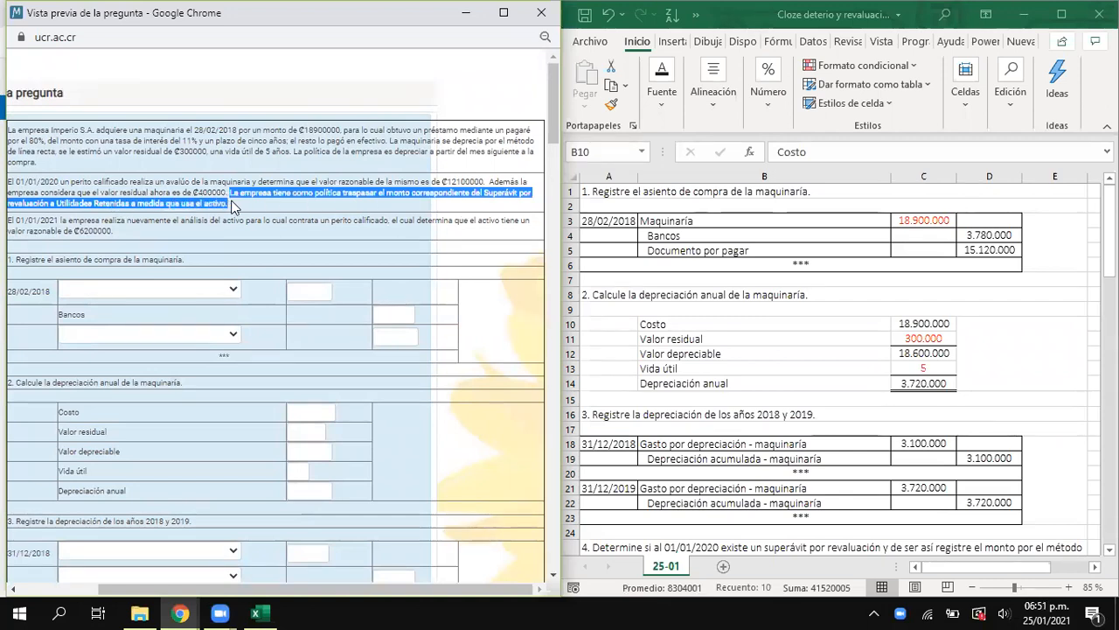
- Examine section 4 of the worksheet, covering the Compensado and Reexpresado columns and the two revaluation journal entries
{"action": "scroll", "coordinate": [965, 432], "scroll_direction": "down", "scroll_amount": 5}
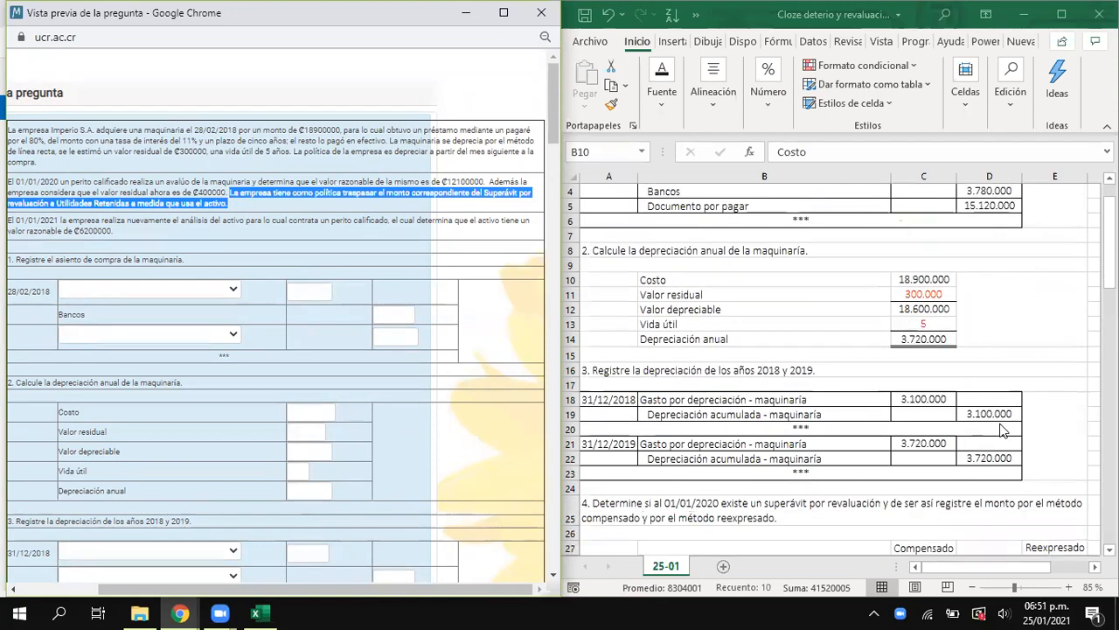
{"action": "scroll", "coordinate": [966, 432], "scroll_direction": "down", "scroll_amount": 1}
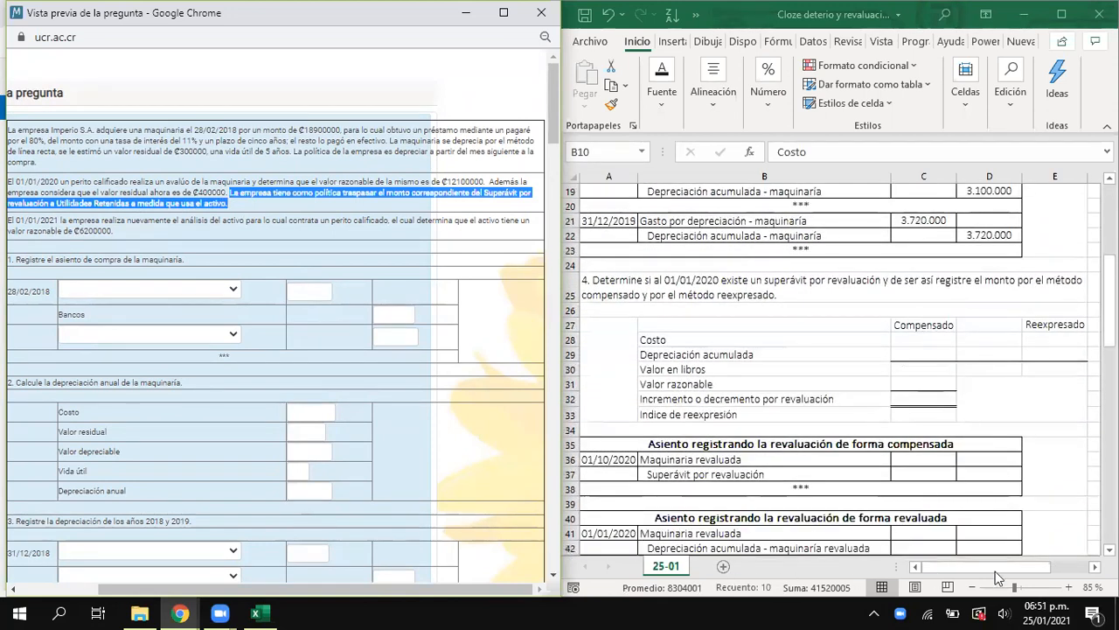
{"action": "left_click", "coordinate": [805, 328]}
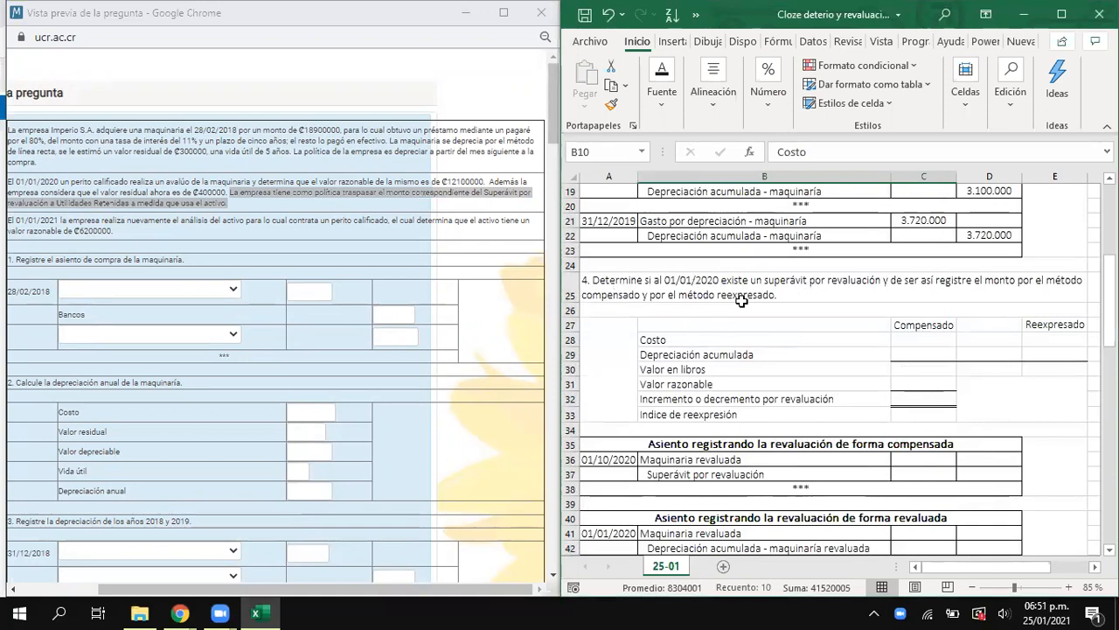
{"action": "left_click_drag", "start_coordinate": [931, 294], "coordinate": [934, 413]}
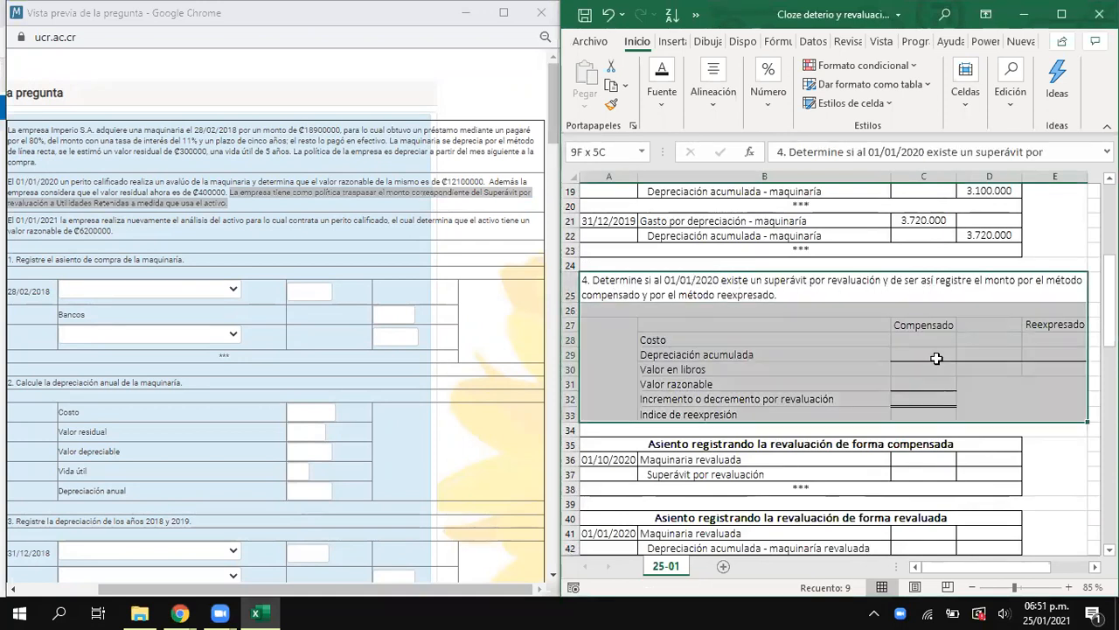
{"action": "scroll", "coordinate": [845, 451], "scroll_direction": "down", "scroll_amount": 1}
{"action": "left_click_drag", "start_coordinate": [845, 400], "coordinate": [856, 500]}
{"action": "scroll", "coordinate": [856, 501], "scroll_direction": "down", "scroll_amount": 1}
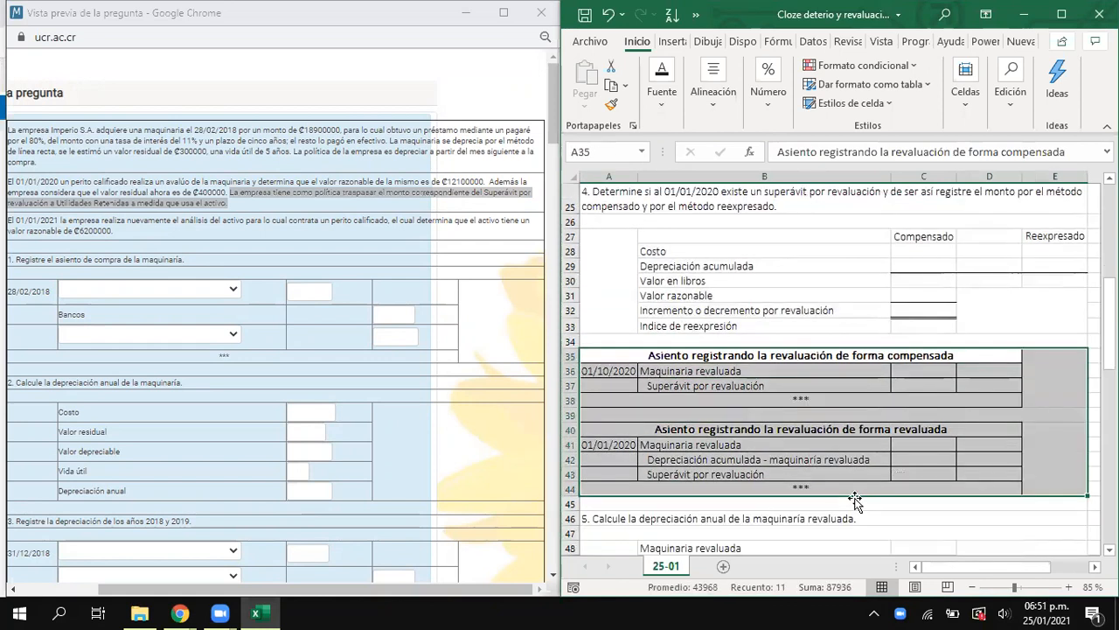
{"action": "scroll", "coordinate": [856, 500], "scroll_direction": "up", "scroll_amount": 3}
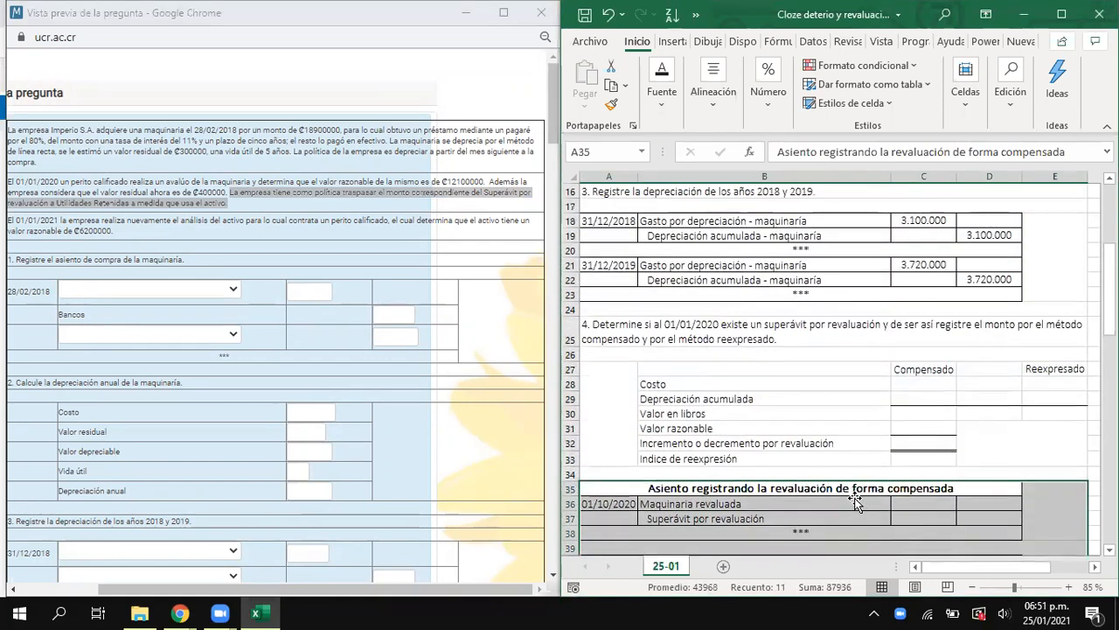
{"action": "scroll", "coordinate": [856, 500], "scroll_direction": "up", "scroll_amount": 1}
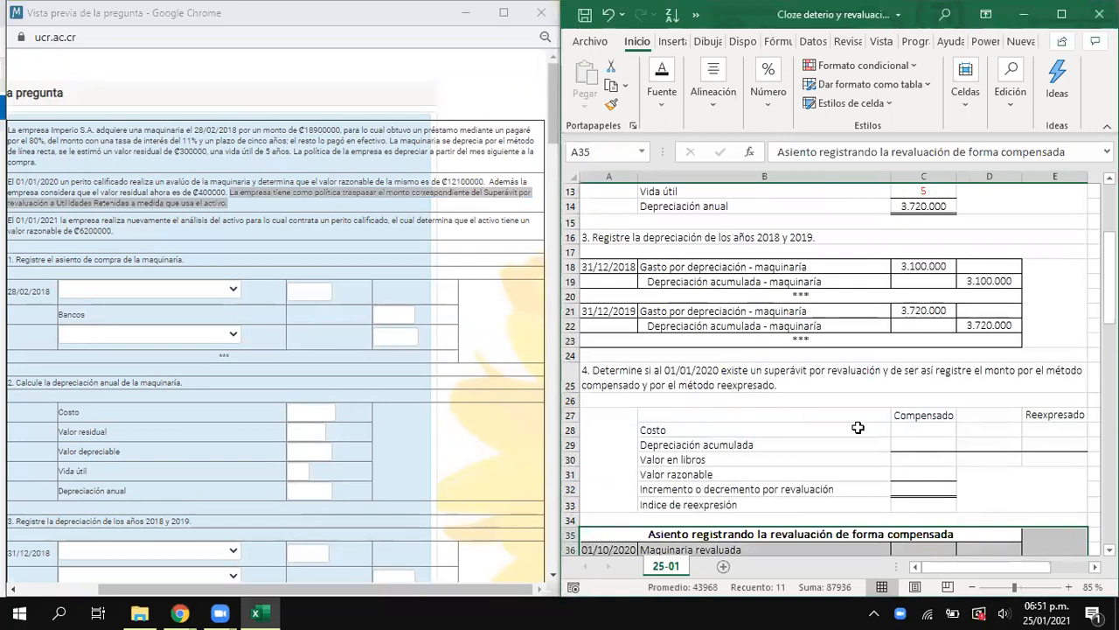
{"action": "left_click", "coordinate": [900, 427]}
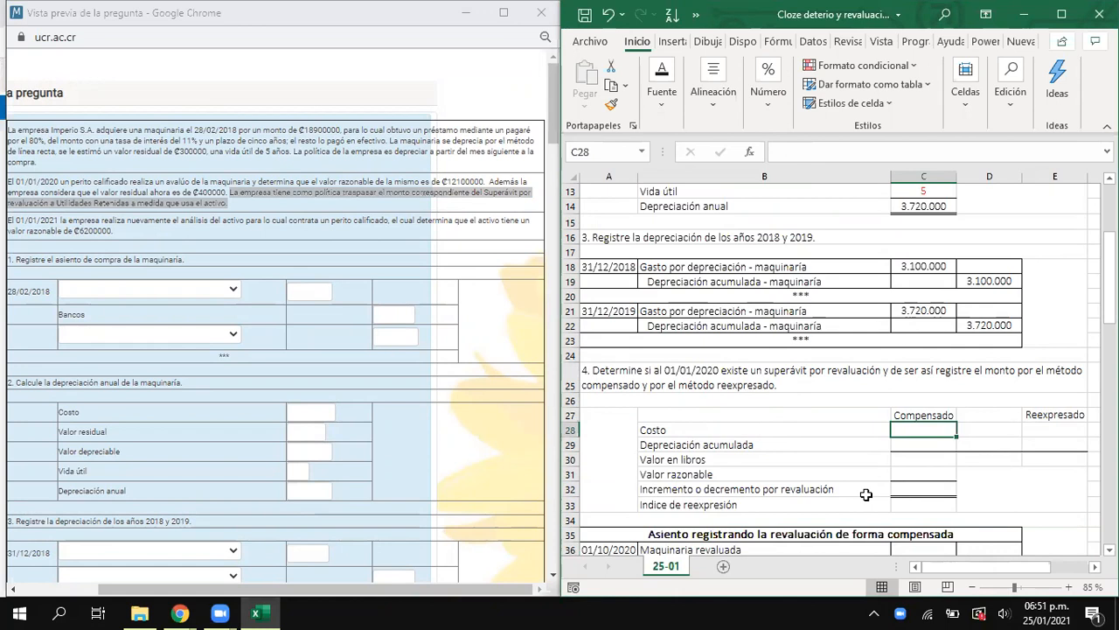
{"action": "left_click_drag", "start_coordinate": [913, 416], "coordinate": [921, 491]}
{"action": "left_click_drag", "start_coordinate": [749, 416], "coordinate": [1017, 486]}
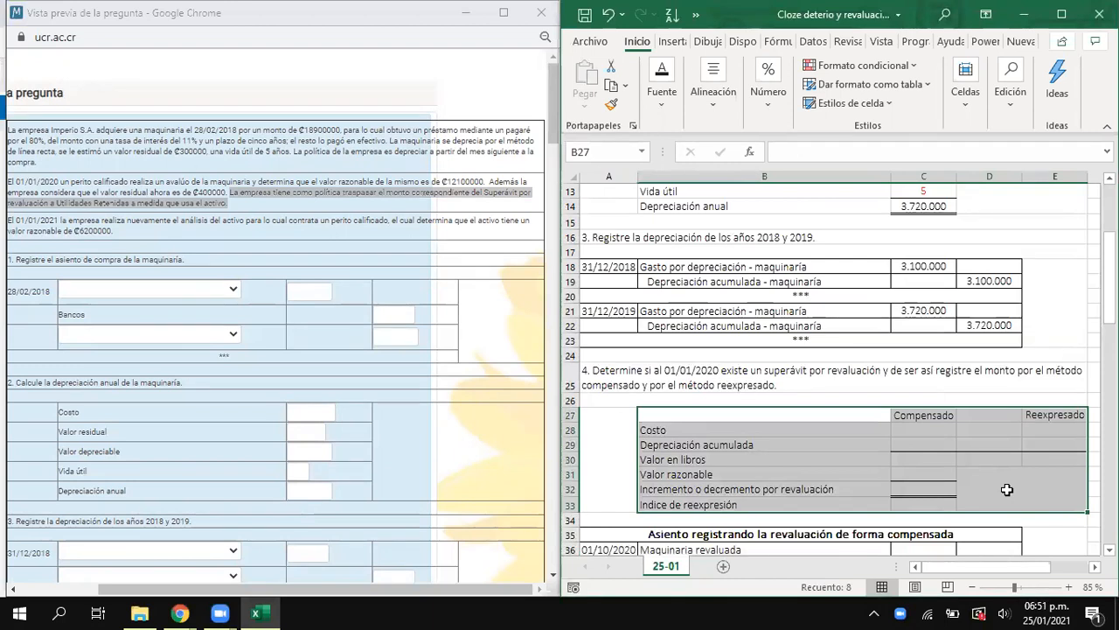
{"action": "left_click_drag", "start_coordinate": [917, 419], "coordinate": [925, 477]}
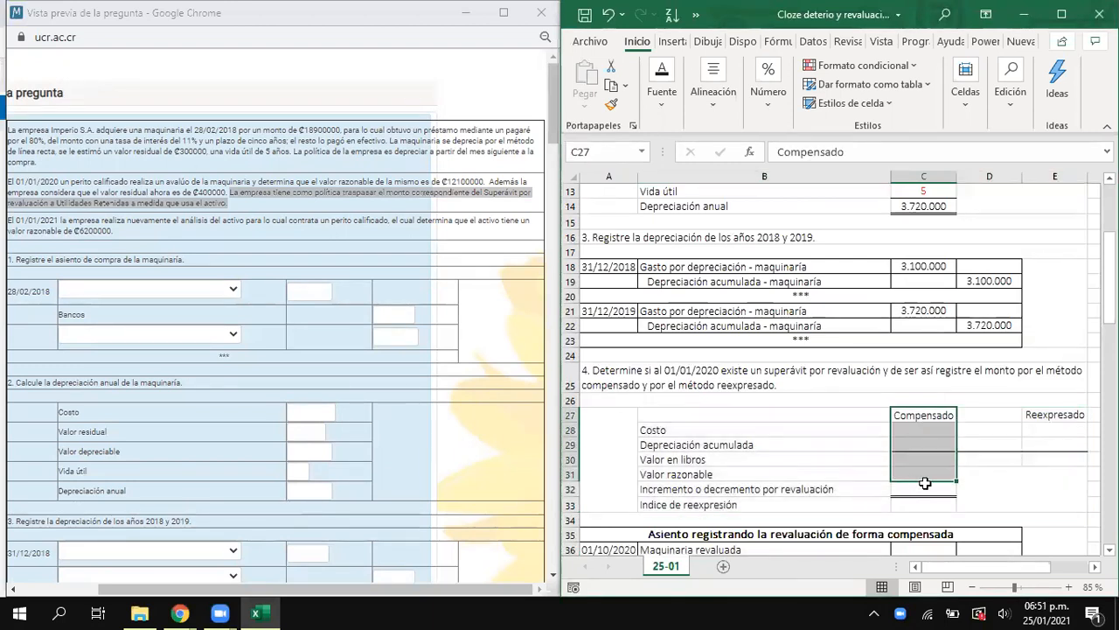
{"action": "left_click_drag", "start_coordinate": [1064, 413], "coordinate": [1064, 453]}
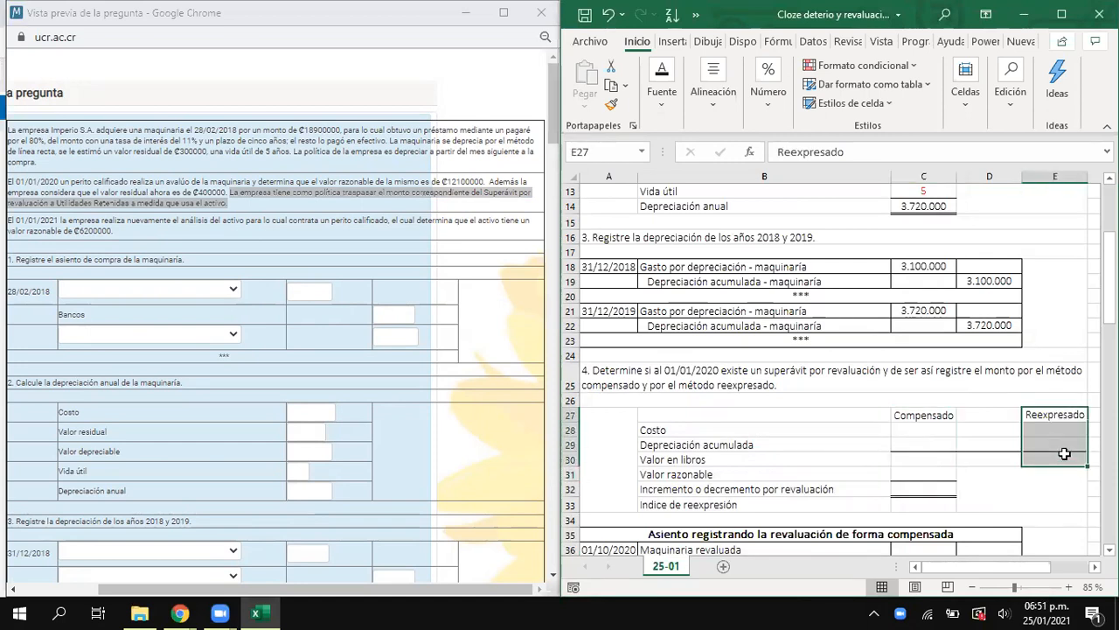
- Link the Costo value in C28 of the Compensado column to the machinery amount in C3
{"action": "left_click", "coordinate": [935, 430]}
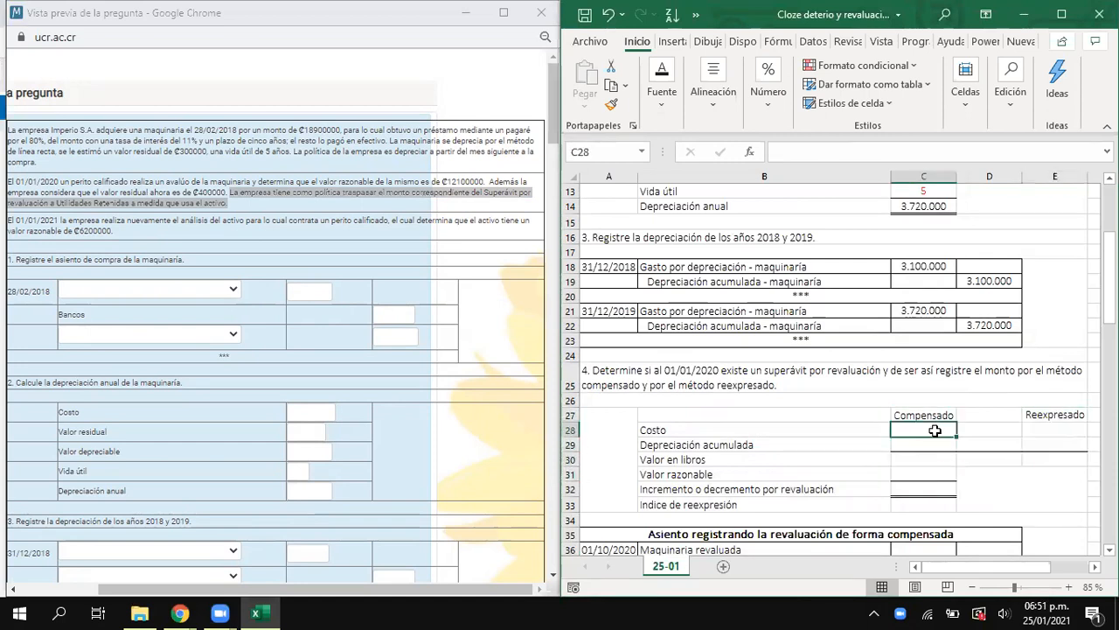
{"action": "type", "text": "="}
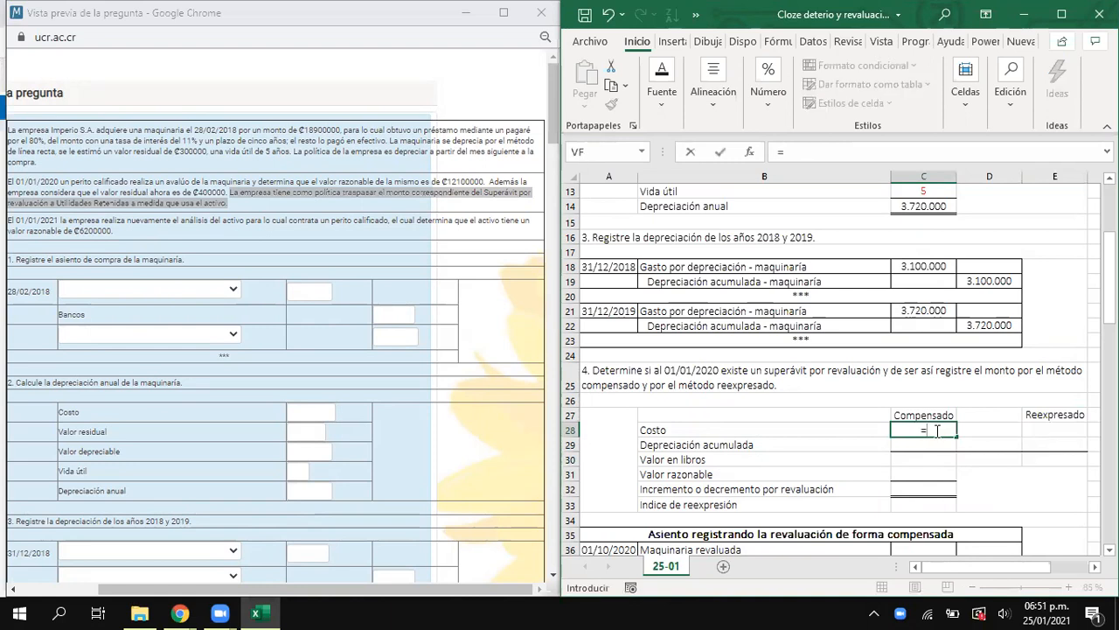
{"action": "scroll", "coordinate": [879, 262], "scroll_direction": "up", "scroll_amount": 4}
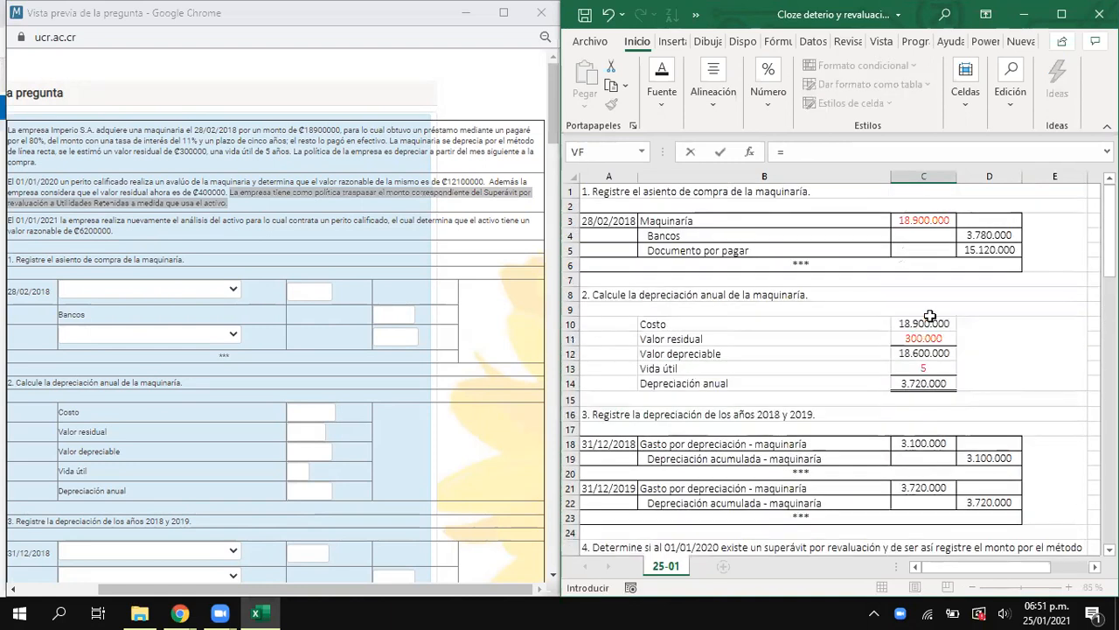
{"action": "left_click", "coordinate": [916, 219]}
{"action": "scroll", "coordinate": [800, 429], "scroll_direction": "down", "scroll_amount": 4}
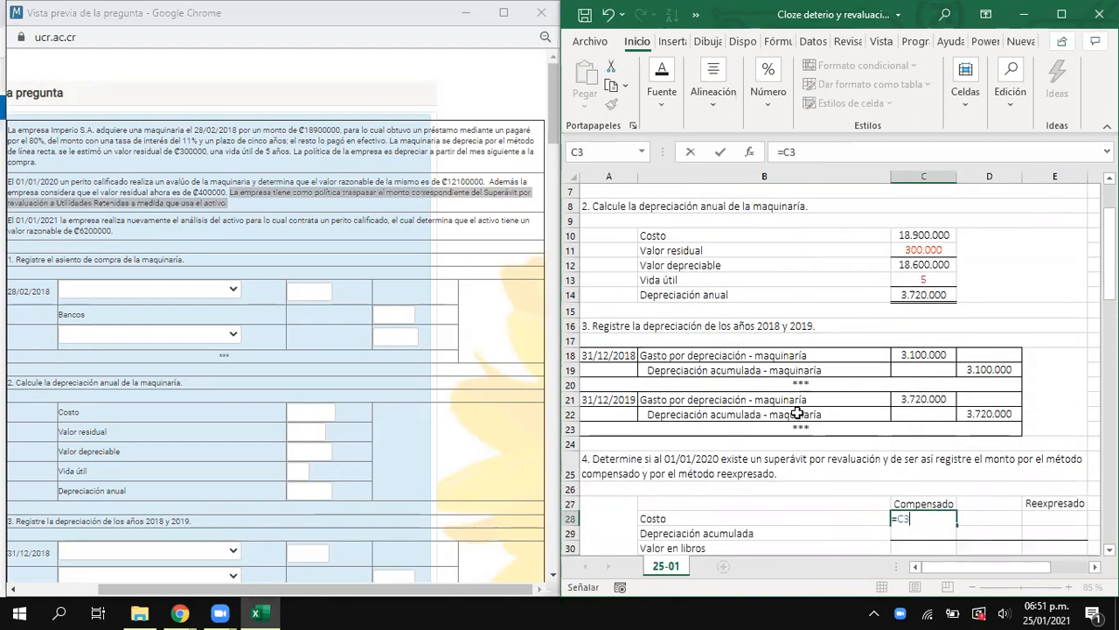
{"action": "key", "text": "Return"}
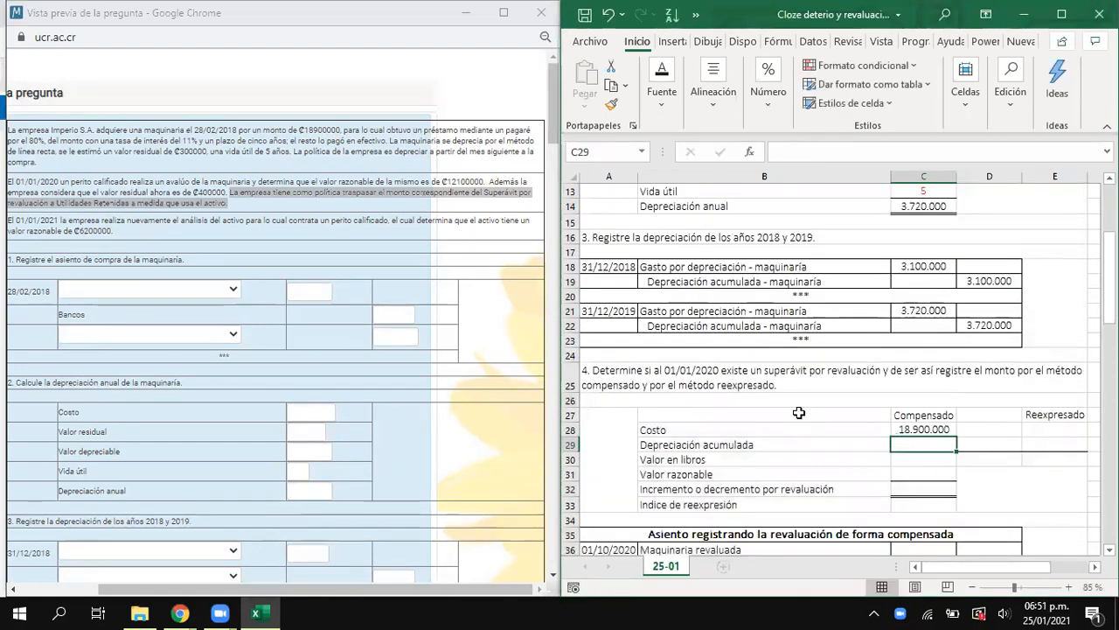
- Calculate Depreciación acumulada in C29 by adding the 2018 and 2019 accumulated depreciation credits in D19 and D22
{"action": "type", "text": "="}
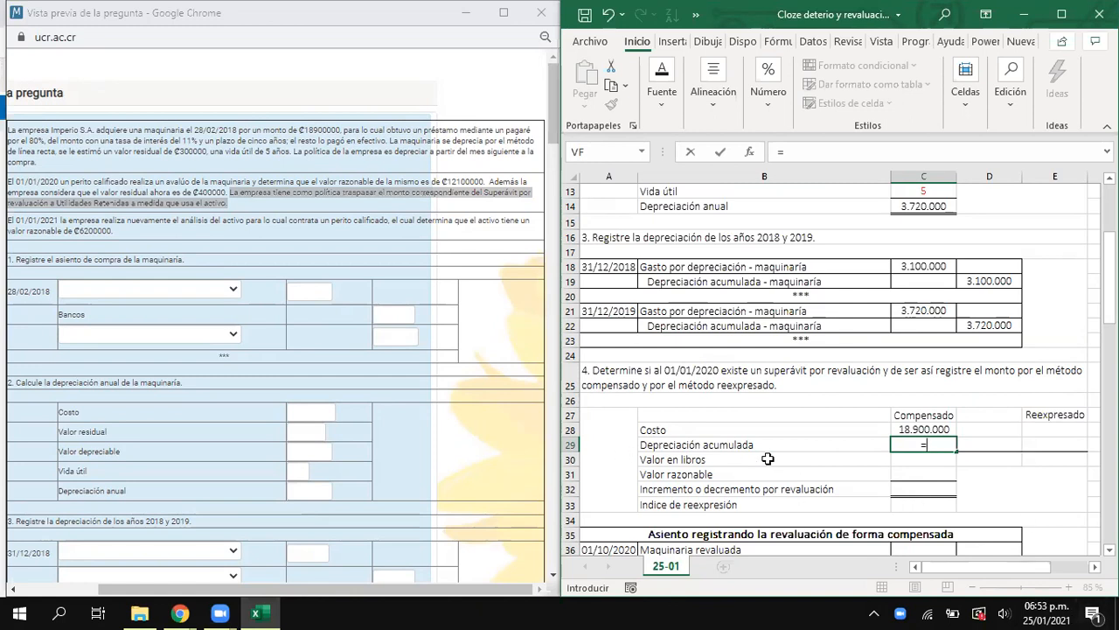
{"action": "scroll", "coordinate": [787, 376], "scroll_direction": "up", "scroll_amount": 4}
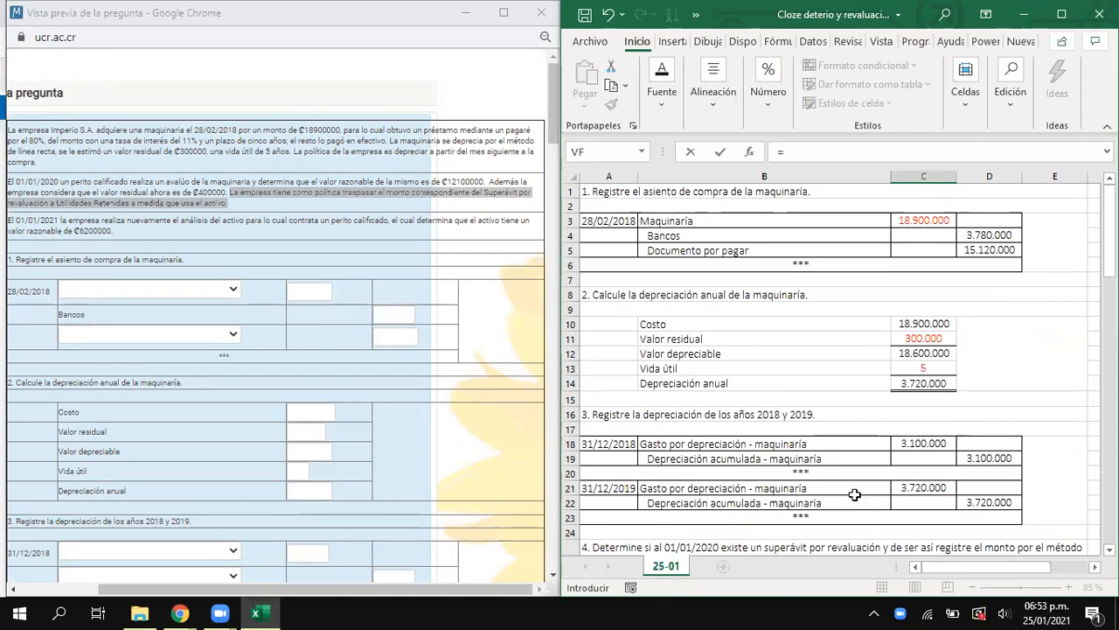
{"action": "left_click", "coordinate": [983, 458]}
{"action": "type", "text": "+"}
{"action": "left_click", "coordinate": [970, 506]}
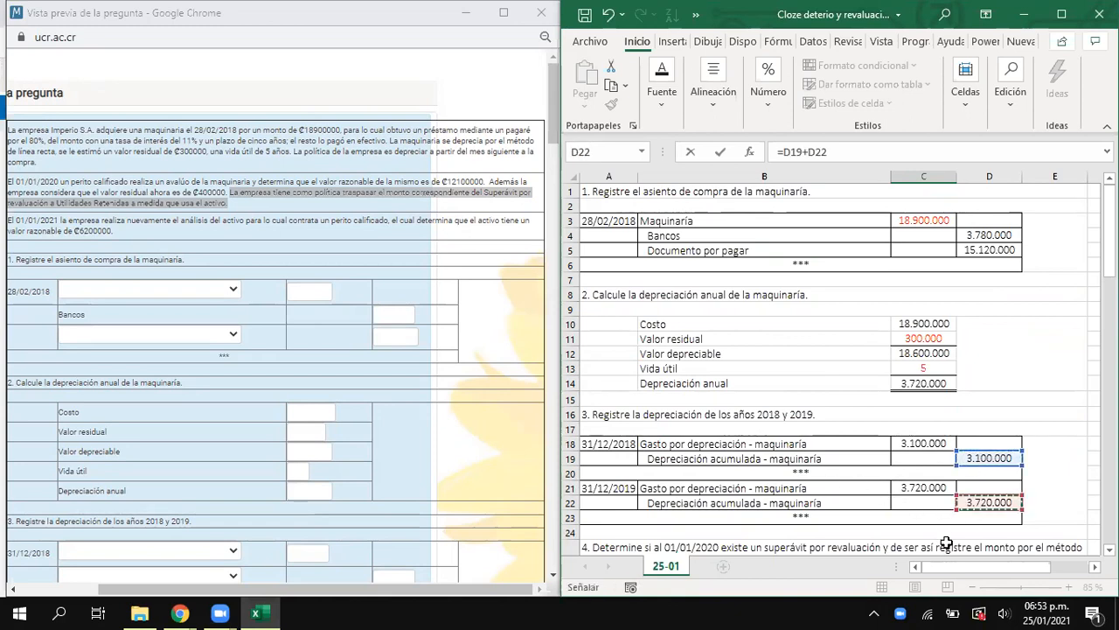
{"action": "key", "text": "Return"}
- Calculate Valor en libros in C30 as the cost in C28 minus the accumulated depreciation in C29
{"action": "scroll", "coordinate": [861, 479], "scroll_direction": "down", "scroll_amount": 1}
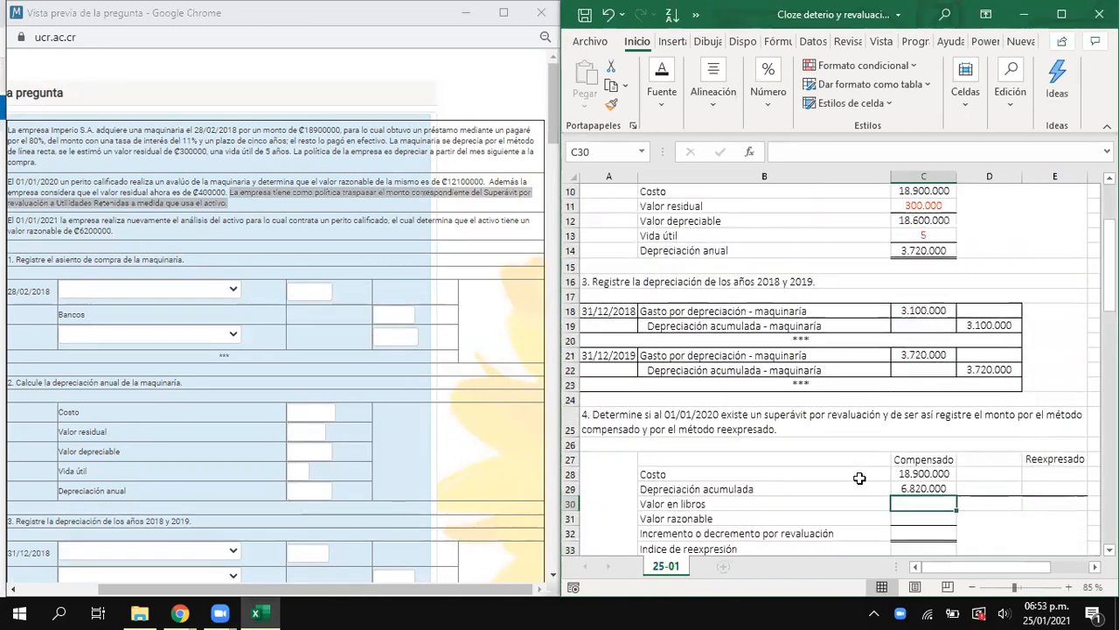
{"action": "type", "text": "="}
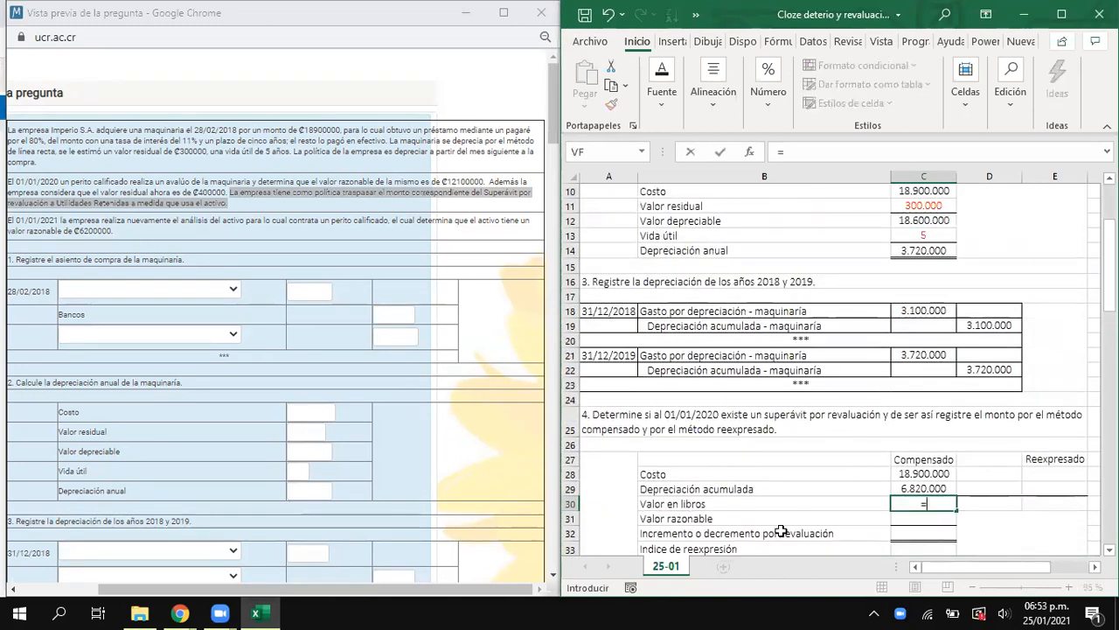
{"action": "key", "text": "Up"}
{"action": "key", "text": "Up"}
{"action": "type", "text": "-"}
{"action": "key", "text": "Up"}
{"action": "key", "text": "Return"}
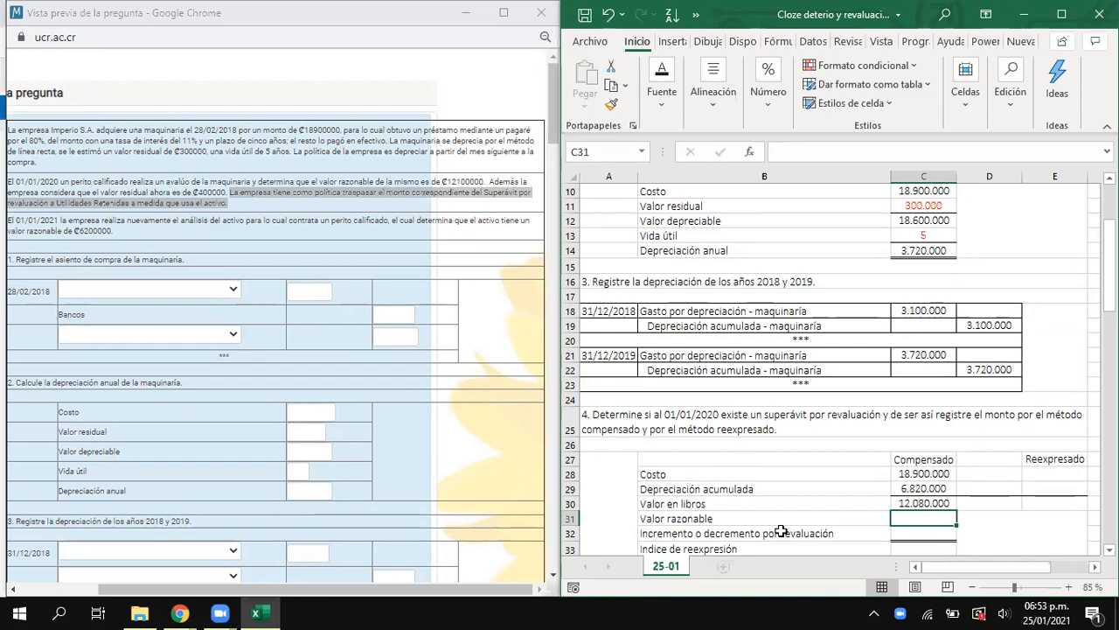
- Enter the appraised Valor razonable of 12.100.000 in C31 of the Compensado column
{"action": "type", "text": "12.1"}
{"action": "type", "text": "00.000"}
{"action": "key", "text": "Return"}
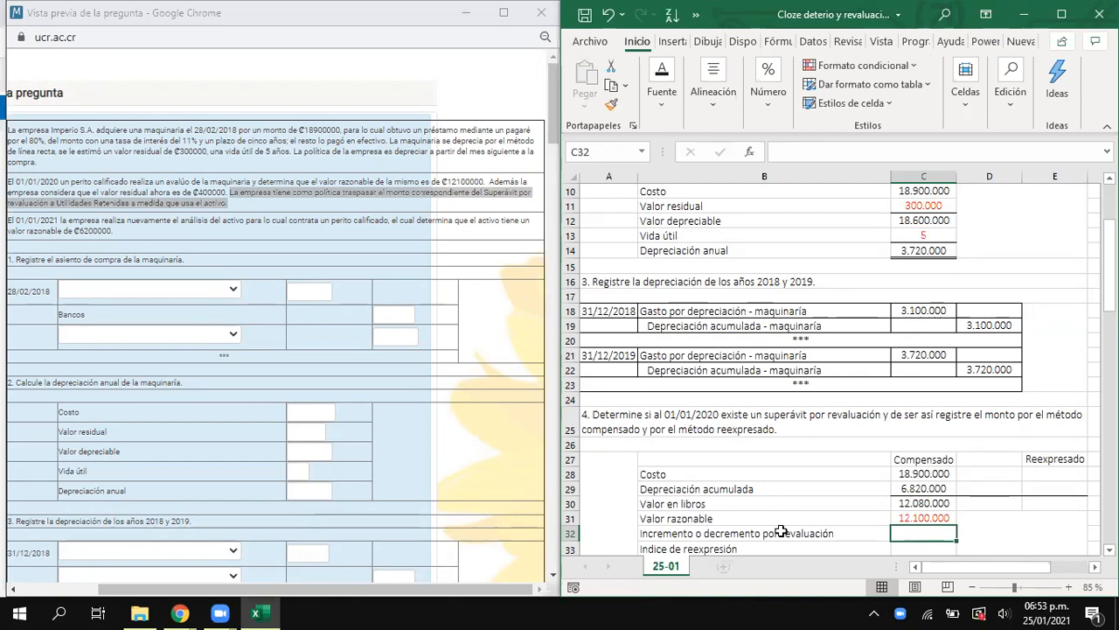
- Calculate Incremento o decremento por revaluación in C32 as fair value C31 minus book value C30, and check the result
{"action": "type", "text": "="}
{"action": "key", "text": "Up"}
{"action": "type", "text": "-"}
{"action": "key", "text": "Up"}
{"action": "key", "text": "Up"}
{"action": "key", "text": "Up"}
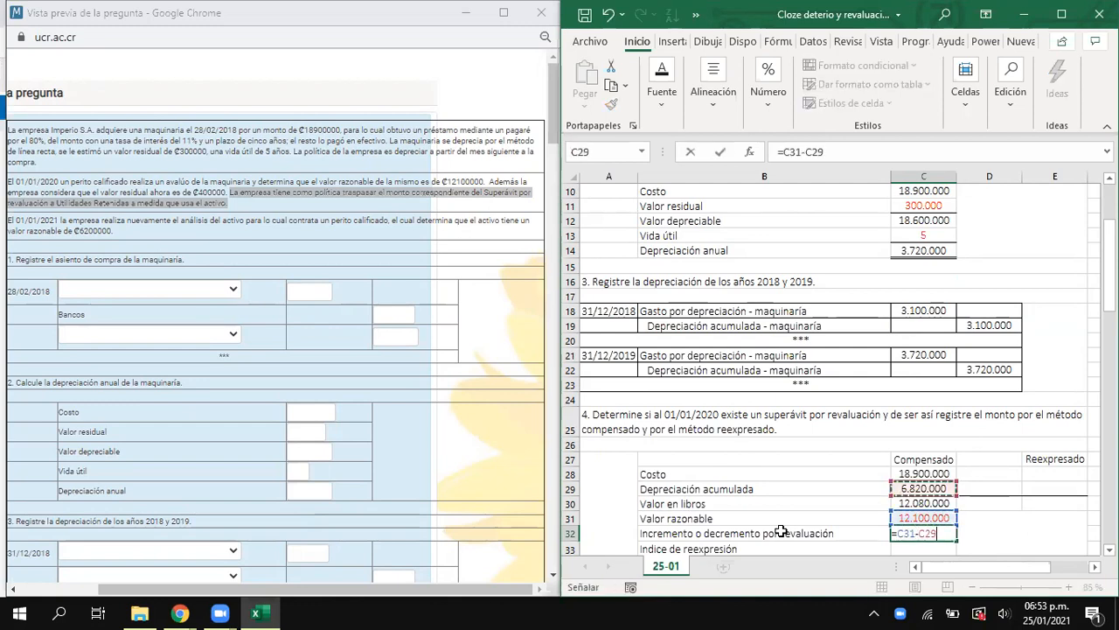
{"action": "key", "text": "Return"}
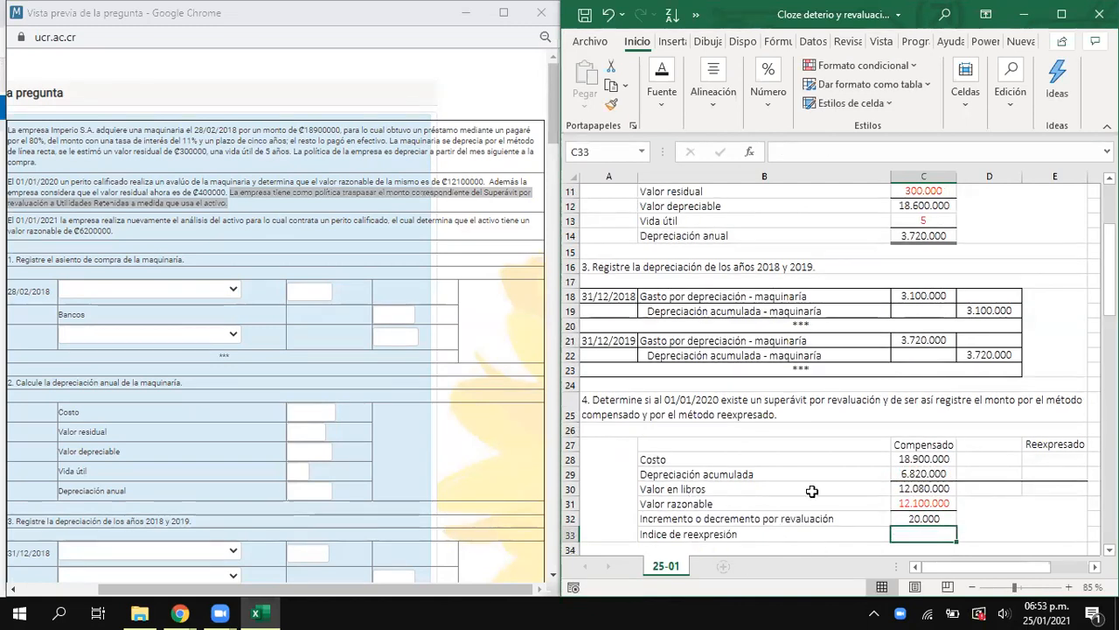
{"action": "scroll", "coordinate": [787, 476], "scroll_direction": "down", "scroll_amount": 1}
{"action": "left_click_drag", "start_coordinate": [713, 474], "coordinate": [909, 473]}
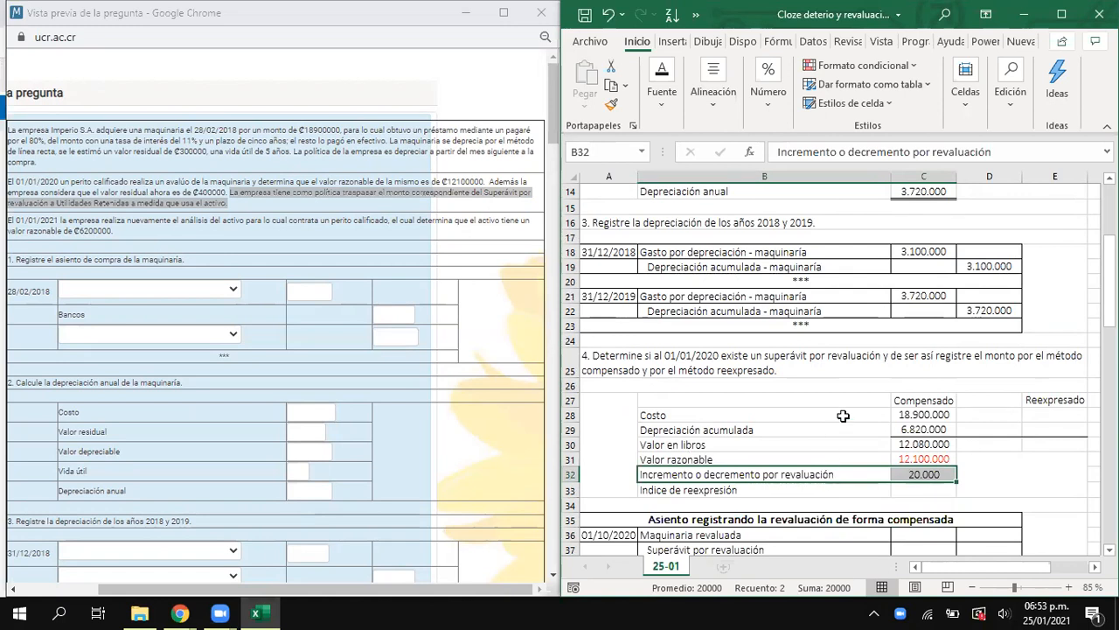
{"action": "scroll", "coordinate": [842, 416], "scroll_direction": "down", "scroll_amount": 1}
{"action": "left_click_drag", "start_coordinate": [926, 354], "coordinate": [934, 427]}
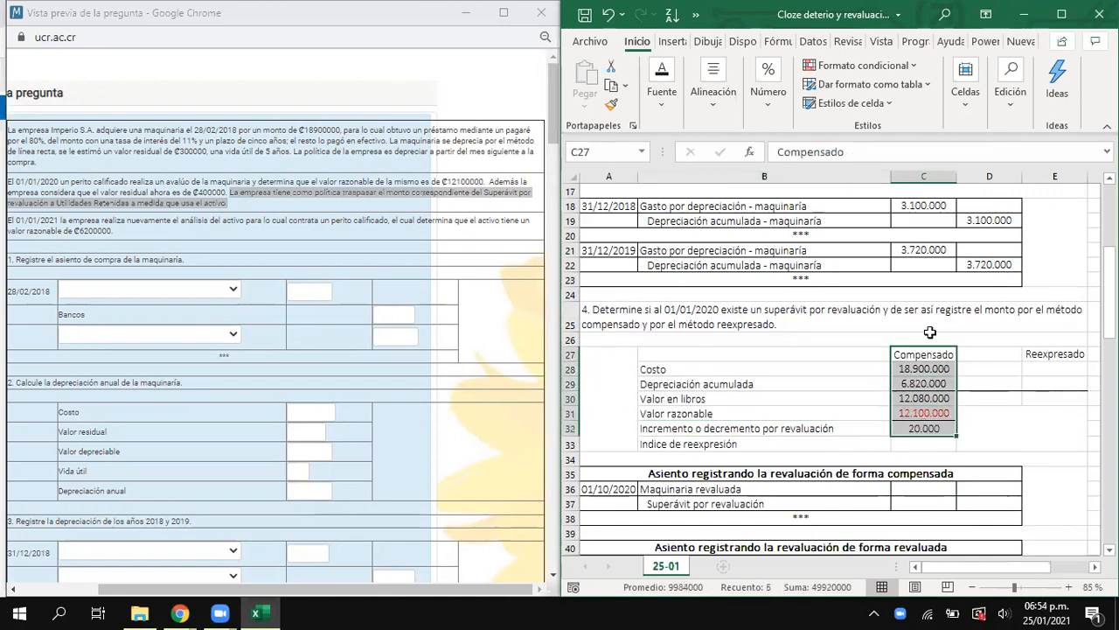
{"action": "left_click", "coordinate": [933, 427]}
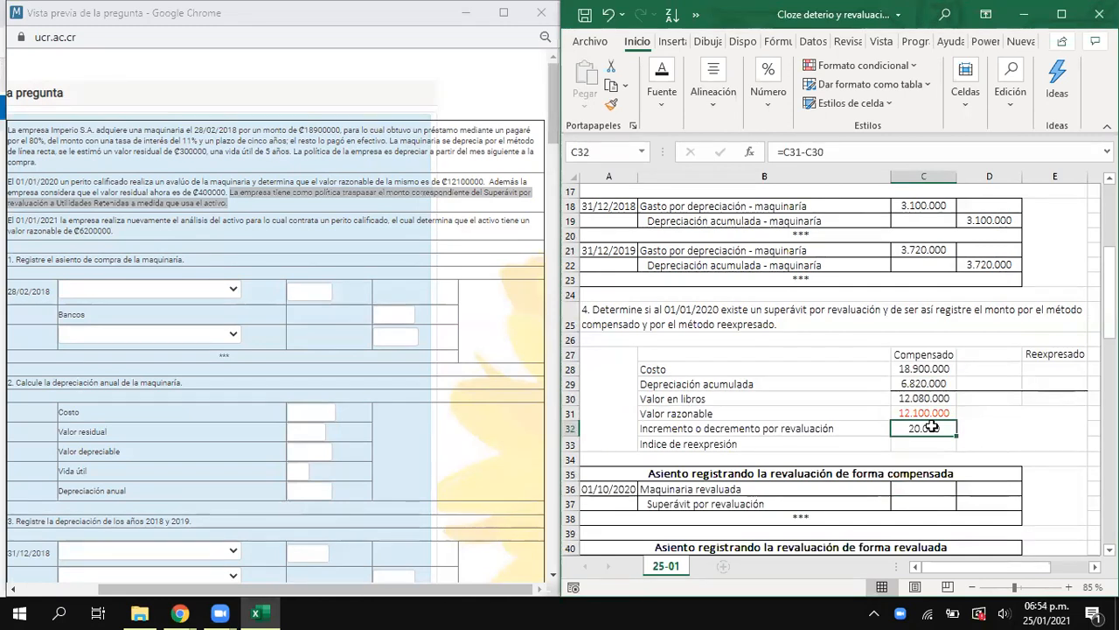
- Correct the date of the compensated revaluation journal entry in A36 to 01/01/2020
{"action": "left_click", "coordinate": [618, 492]}
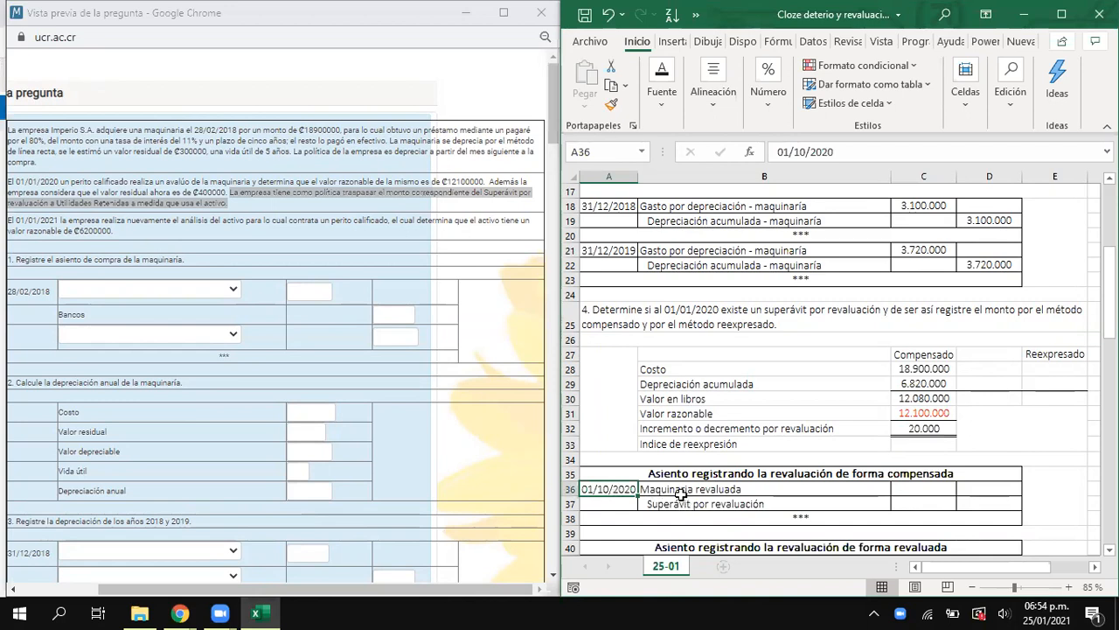
{"action": "double_click", "coordinate": [609, 490]}
{"action": "key", "text": "BackSpace"}
{"action": "key", "text": "BackSpace"}
{"action": "type", "text": "01"}
{"action": "key", "text": "Return"}
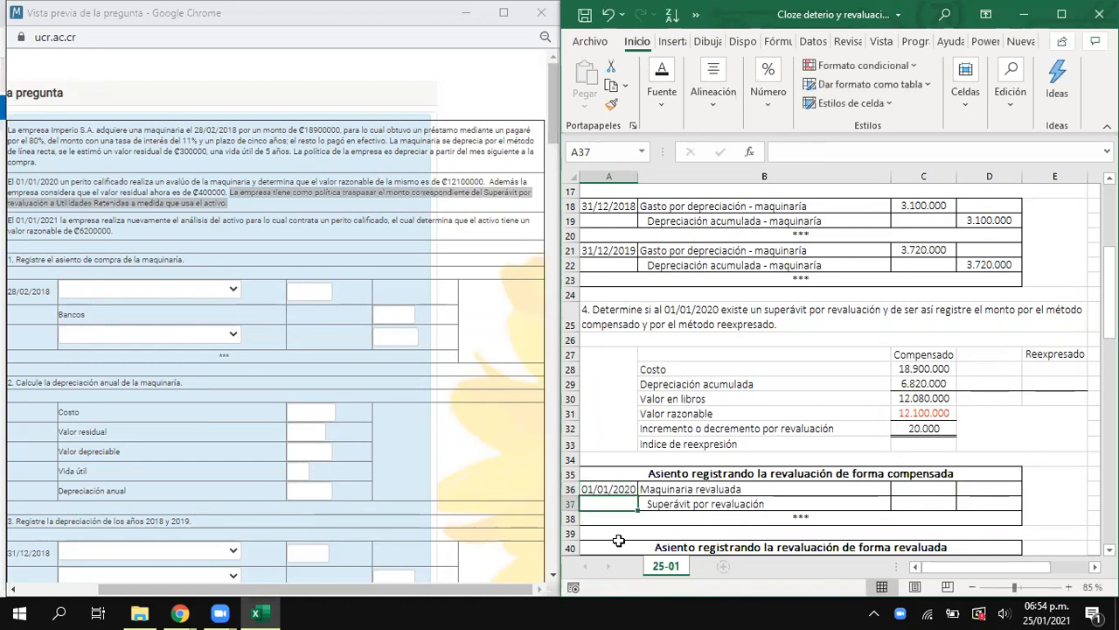
- Record the compensated revaluation entry by linking the Maquinaria revaluada debit C36 to C32 and the Superávit por revaluación credit D37 to C36
{"action": "left_click", "coordinate": [665, 491]}
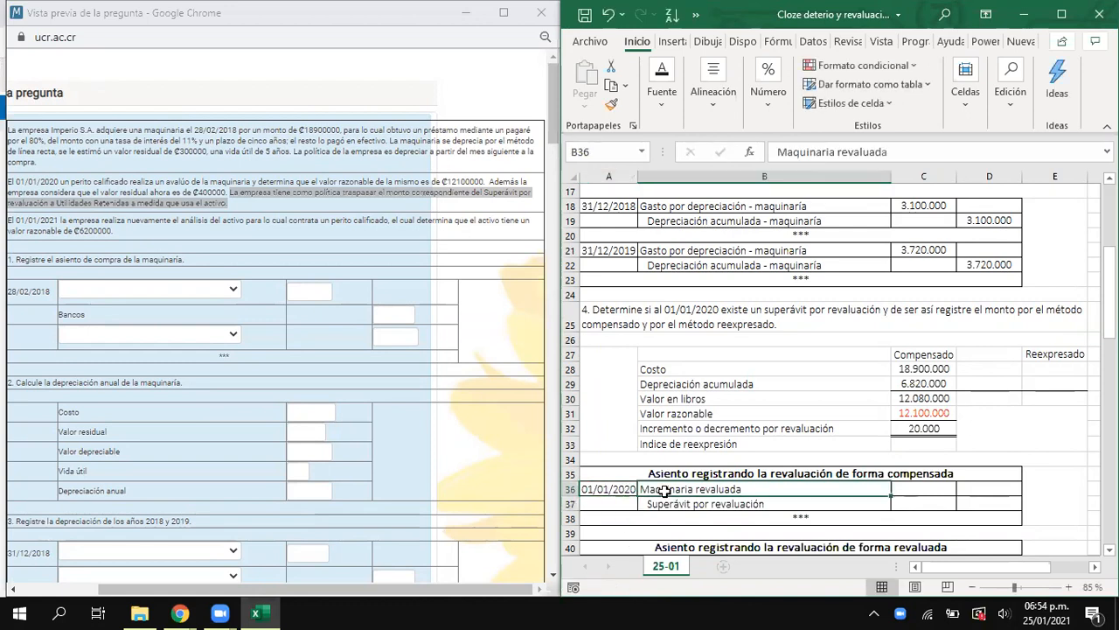
{"action": "left_click", "coordinate": [665, 503]}
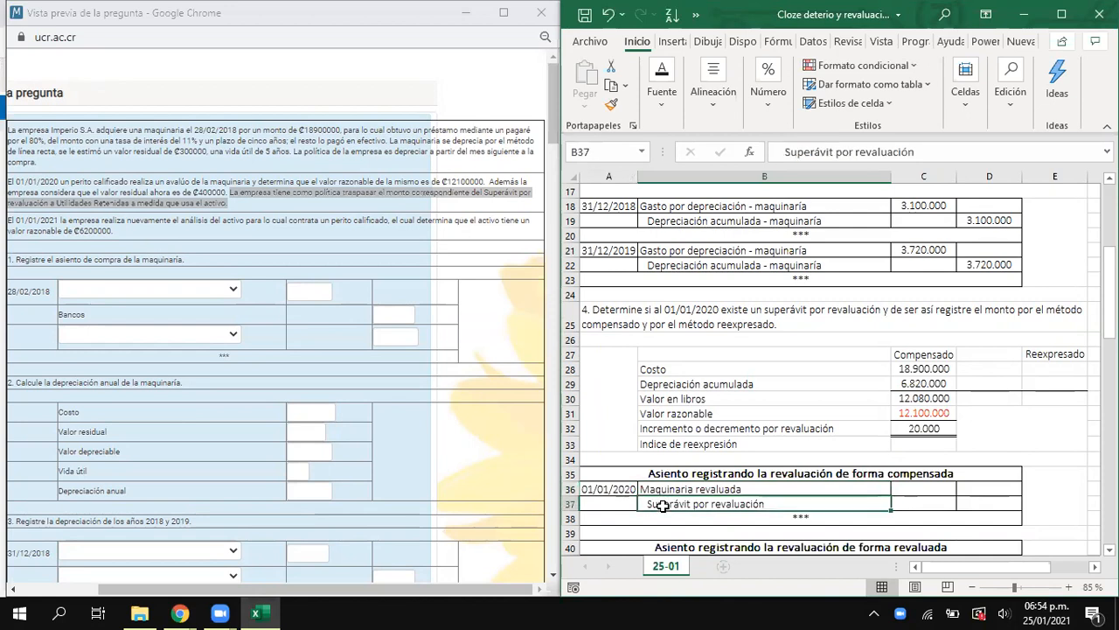
{"action": "left_click", "coordinate": [908, 489]}
{"action": "type", "text": "="}
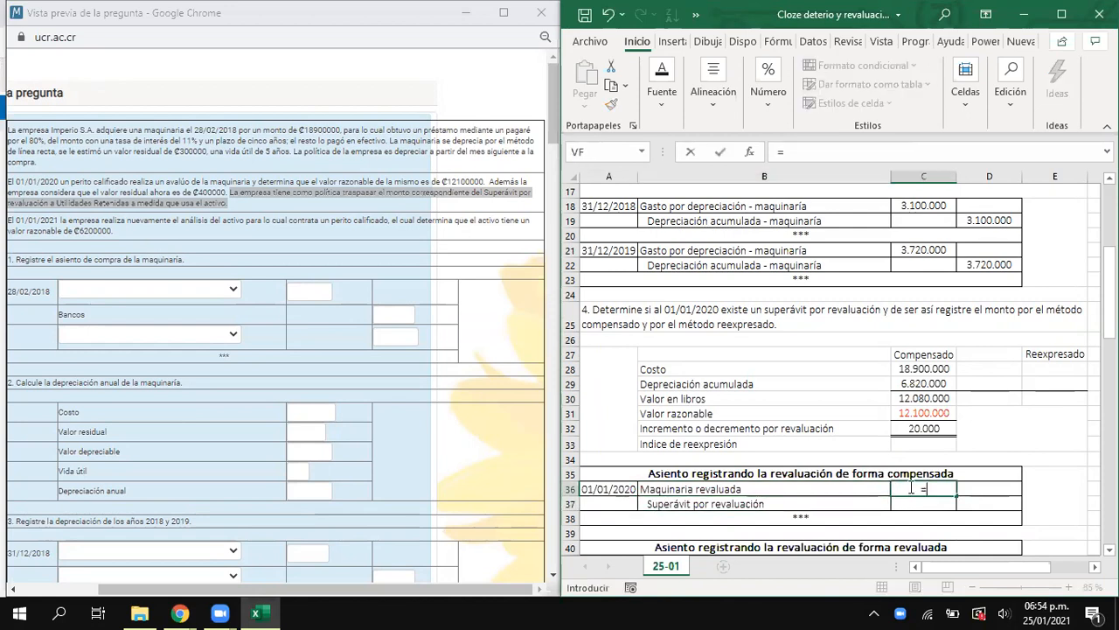
{"action": "left_click", "coordinate": [926, 427]}
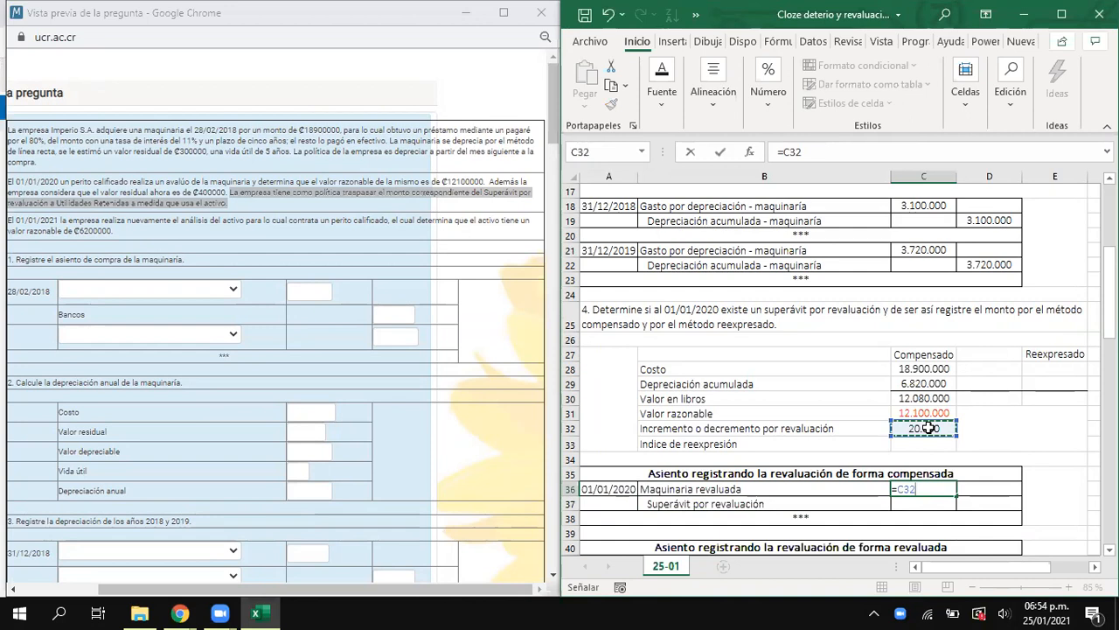
{"action": "key", "text": "Return"}
{"action": "key", "text": "Right"}
{"action": "type", "text": "="}
{"action": "key", "text": "Left"}
{"action": "key", "text": "Up"}
{"action": "key", "text": "Return"}
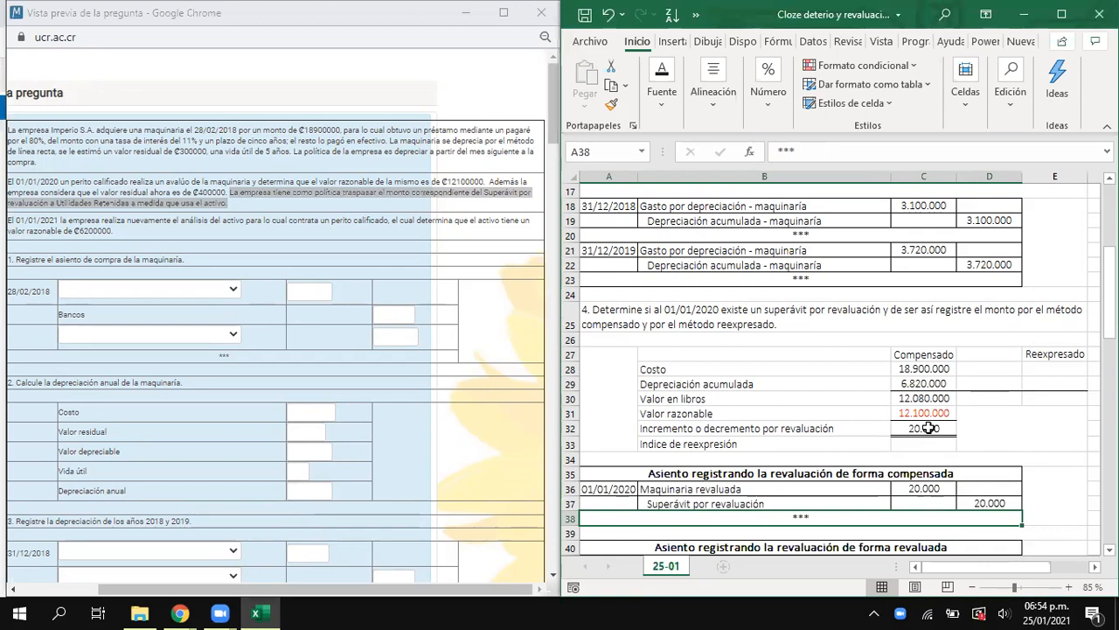
- Calculate Indice de reexpresión in C33 by dividing the fair value in C31 by the book value in C30
{"action": "left_click", "coordinate": [921, 446]}
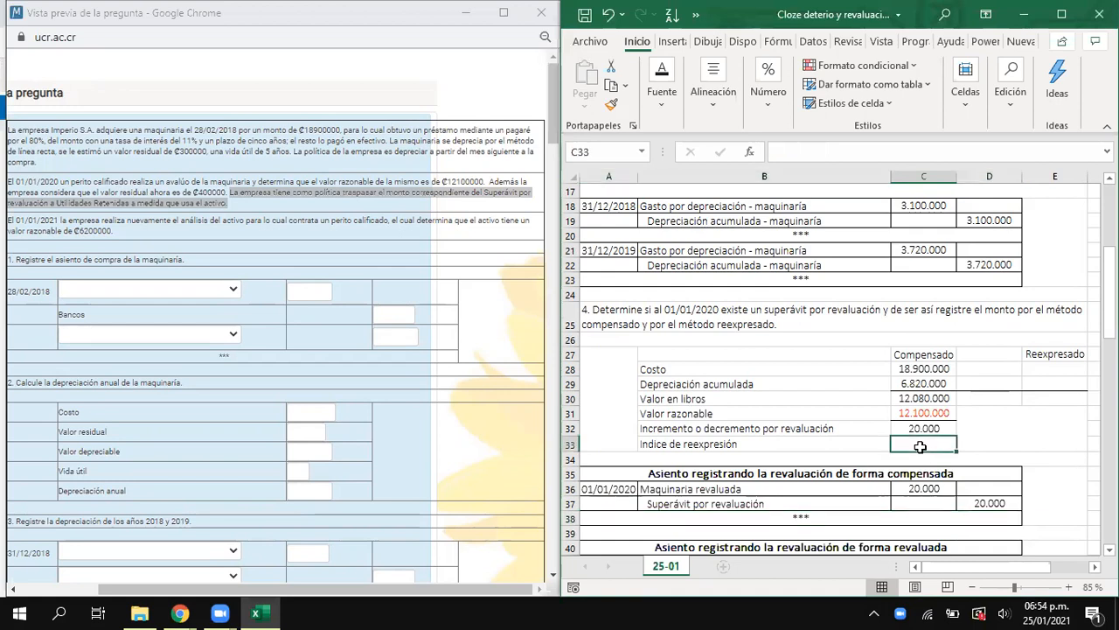
{"action": "type", "text": "="}
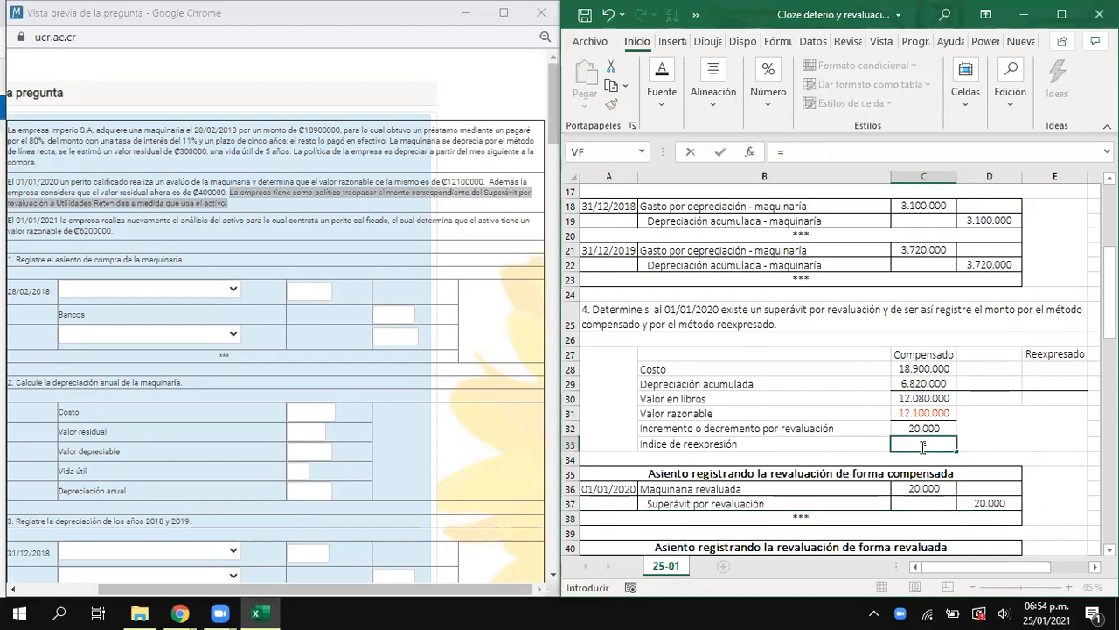
{"action": "left_click", "coordinate": [913, 413]}
{"action": "type", "text": "/"}
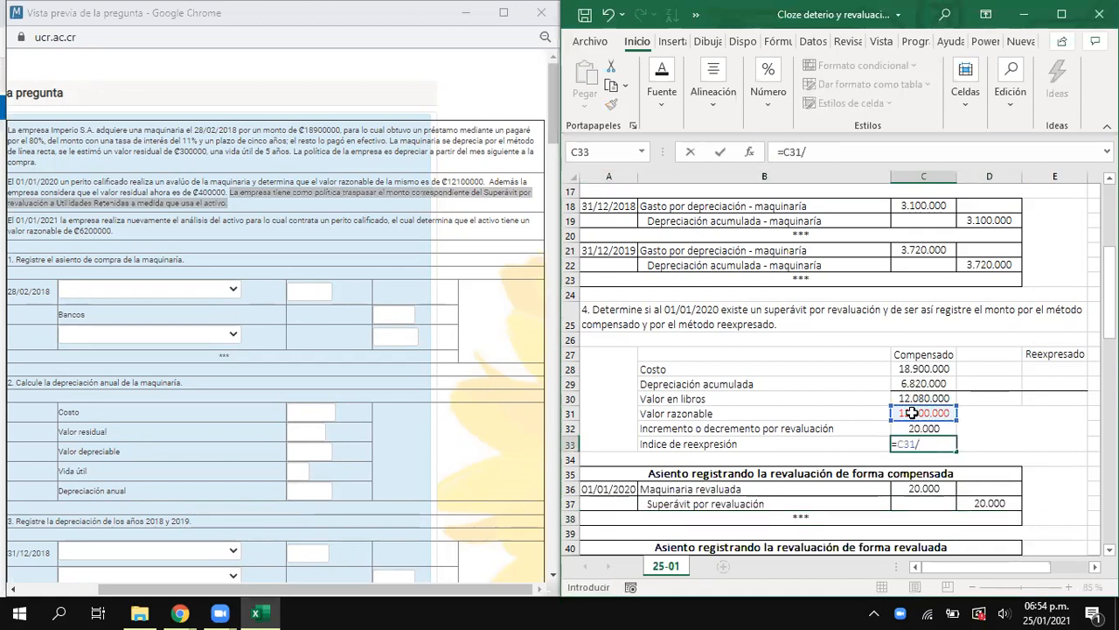
{"action": "left_click", "coordinate": [912, 395]}
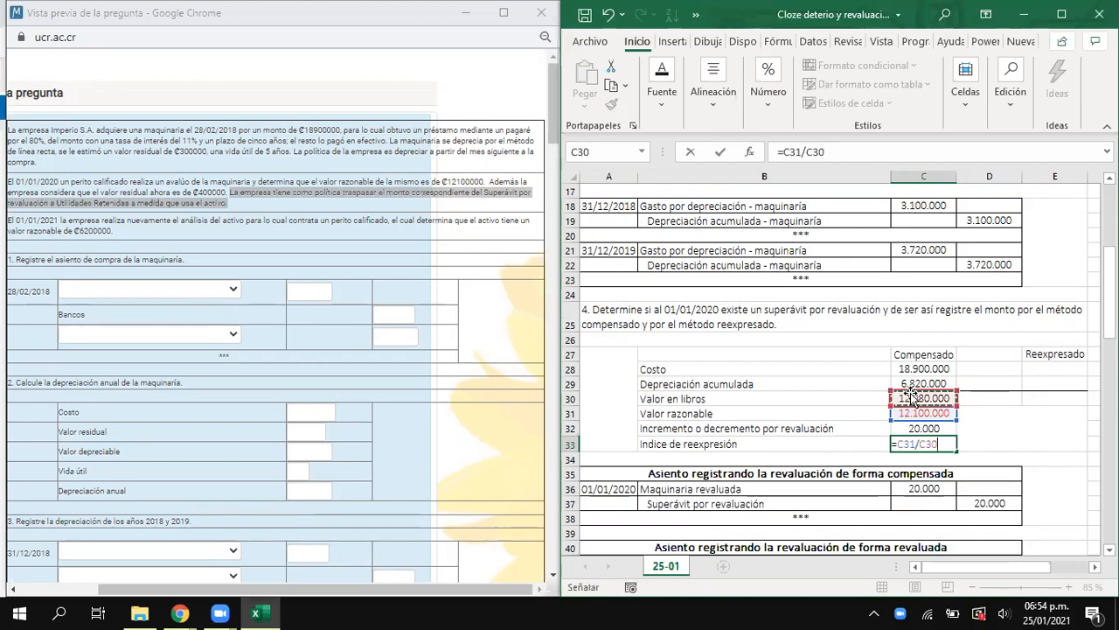
{"action": "key", "text": "Return"}
- Show the Indice de reexpresión in C33 with three decimal places
{"action": "left_click", "coordinate": [925, 446]}
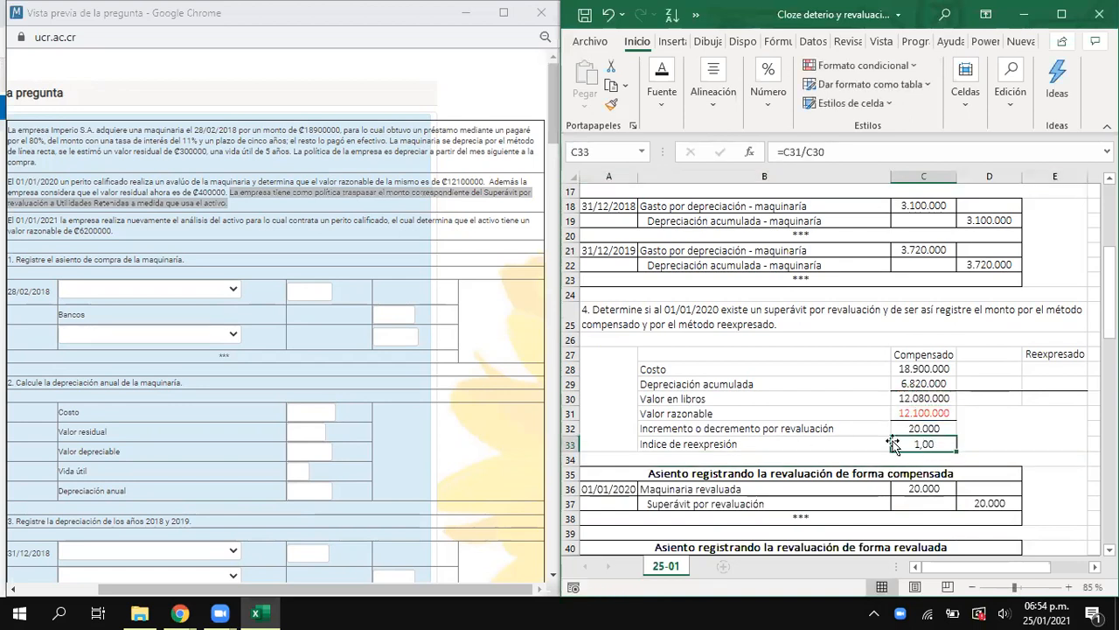
{"action": "left_click", "coordinate": [768, 103]}
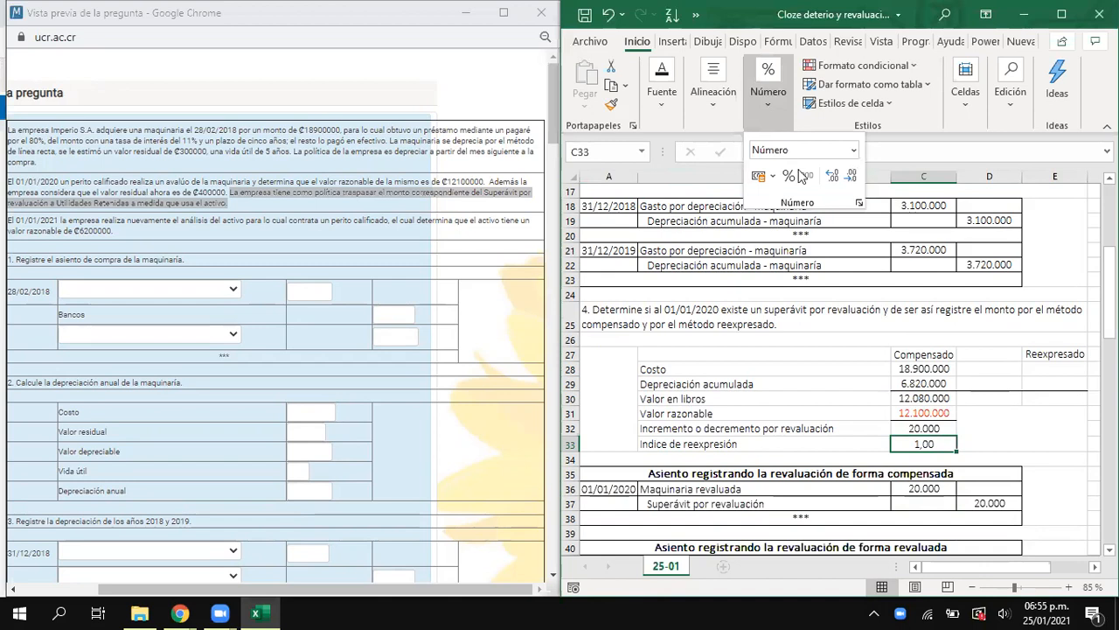
{"action": "left_click", "coordinate": [831, 177]}
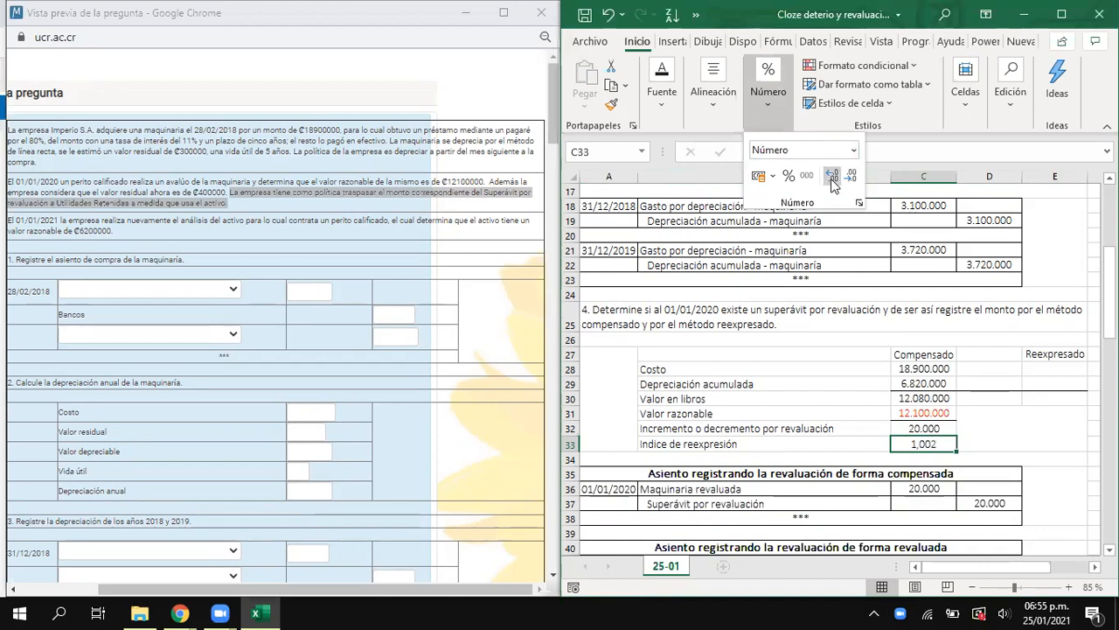
{"action": "left_click", "coordinate": [926, 453]}
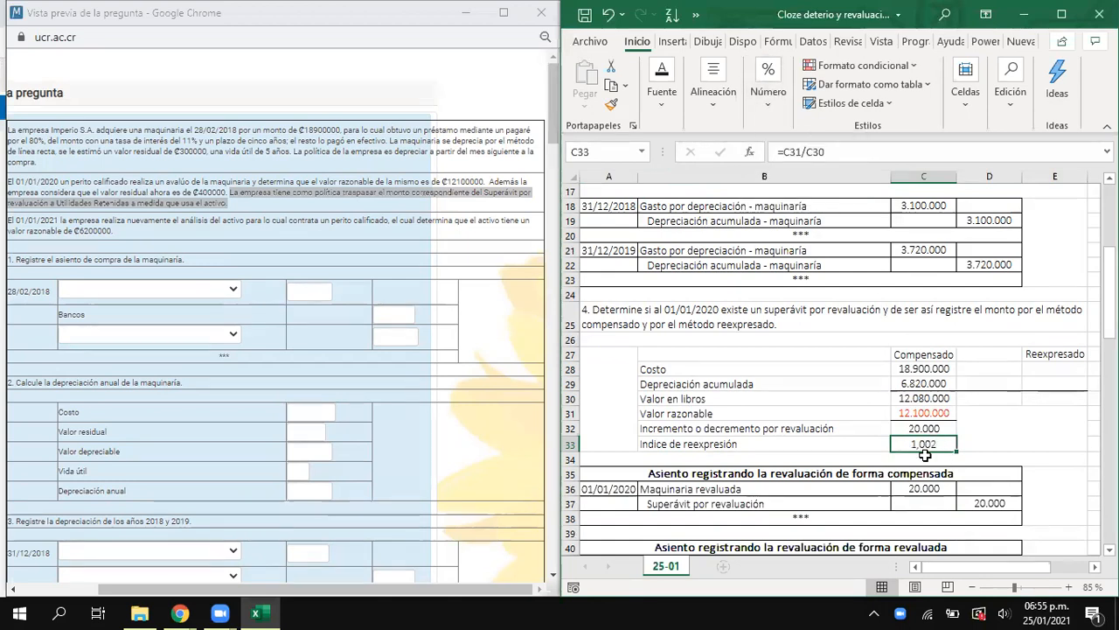
- Calculate the restated Costo in D28 by multiplying C28 by the restatement index in C33
{"action": "left_click", "coordinate": [983, 372]}
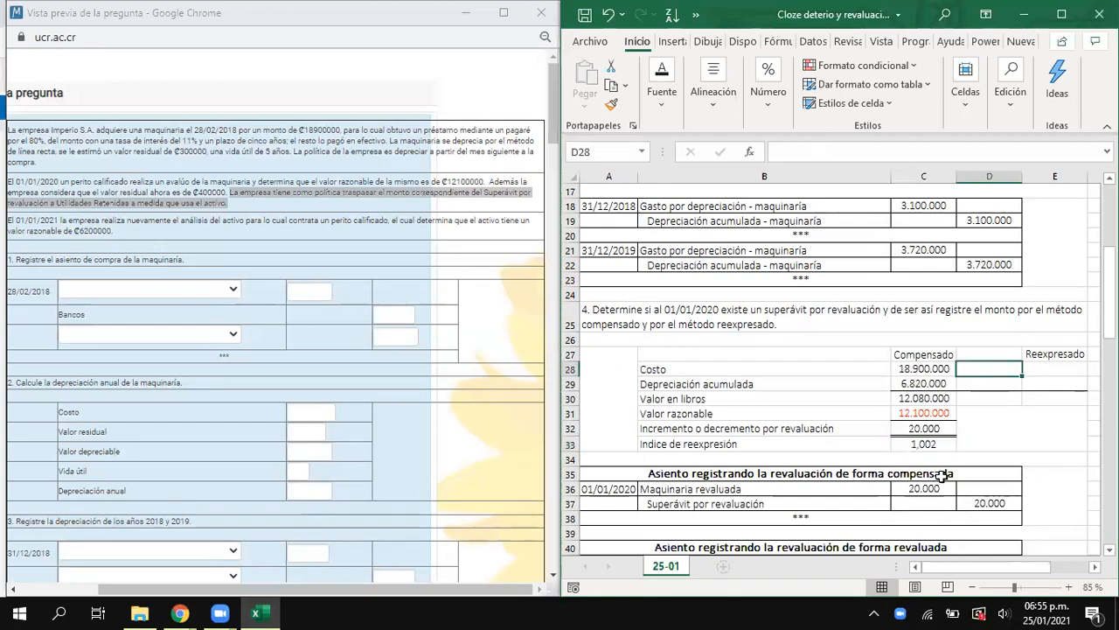
{"action": "type", "text": "="}
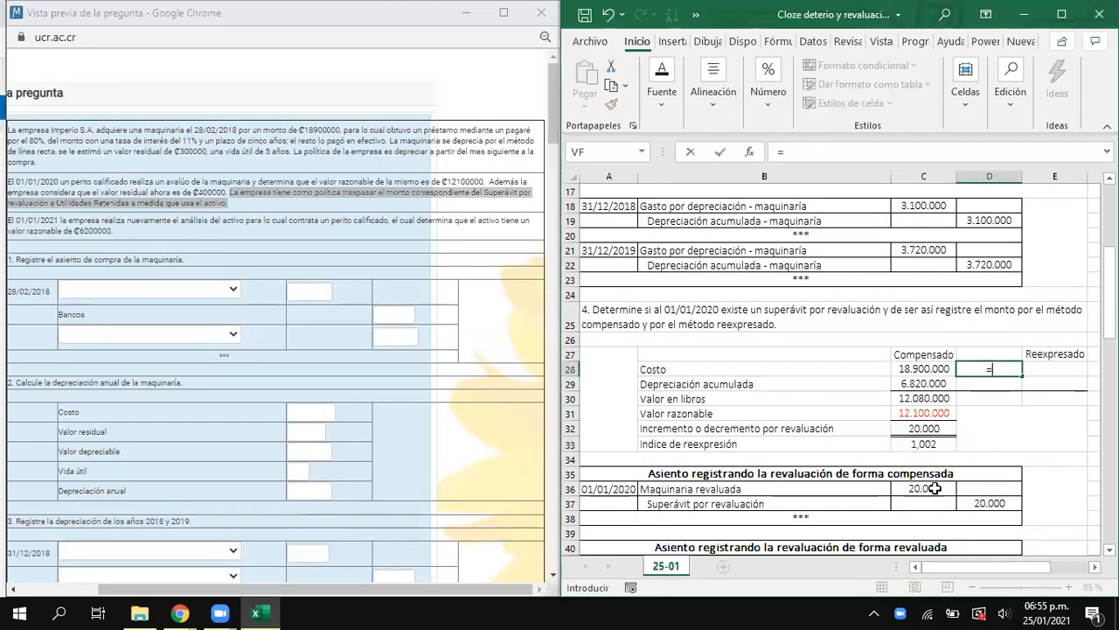
{"action": "key", "text": "Left"}
{"action": "type", "text": "*"}
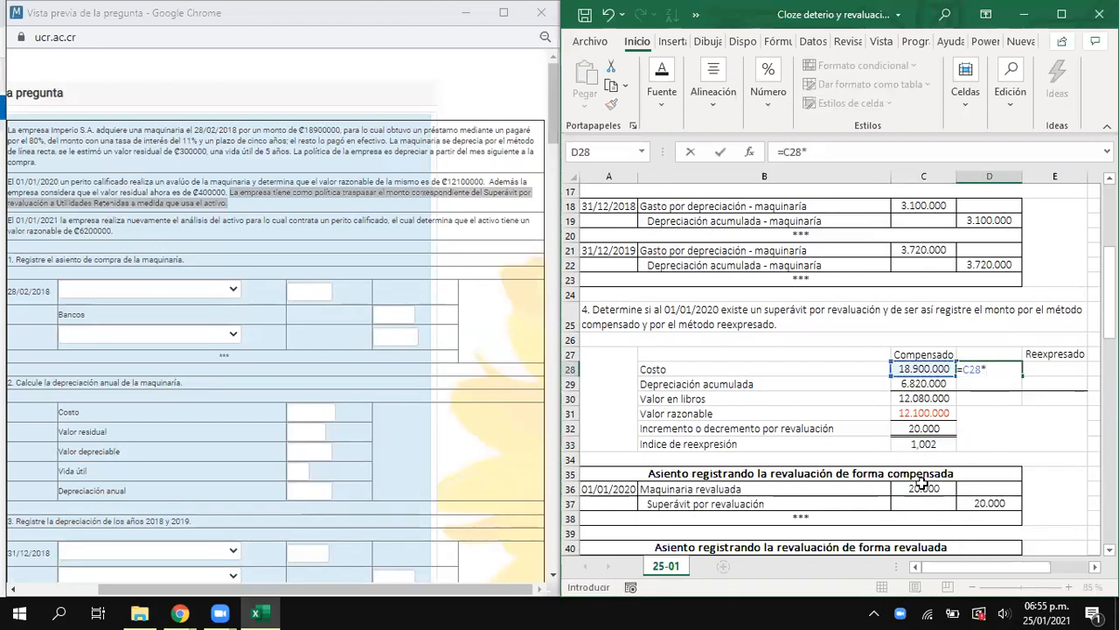
{"action": "left_click", "coordinate": [942, 445]}
{"action": "key", "text": "Return"}
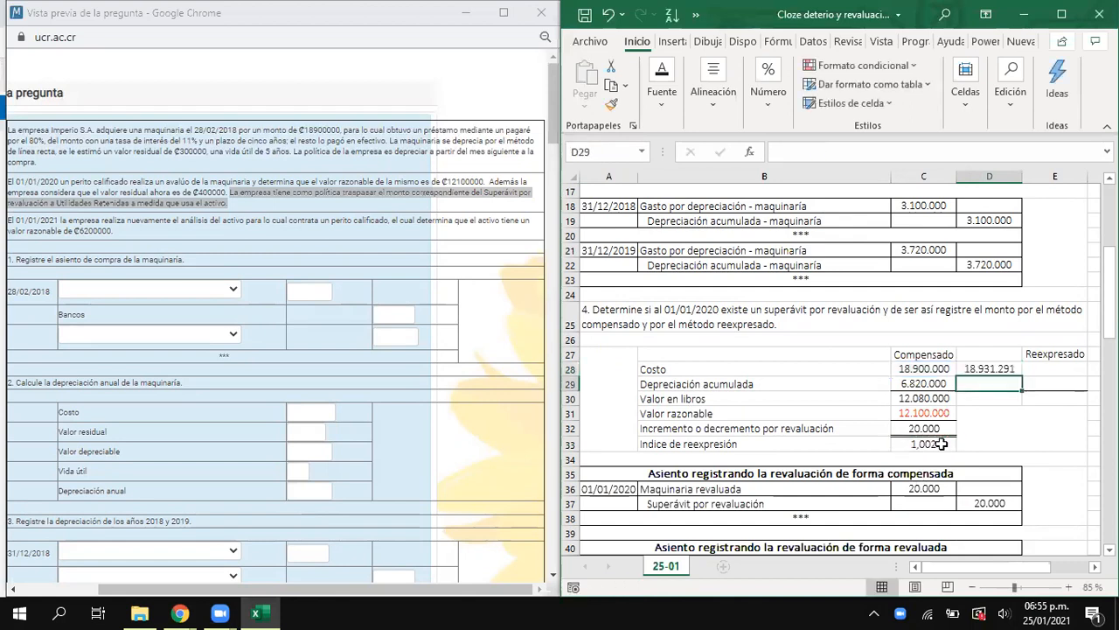
- Calculate the restated Depreciación acumulada in D29 and Valor en libros in D30 by multiplying C29 and C30 by the index in C33
{"action": "type", "text": "="}
{"action": "key", "text": "Left"}
{"action": "type", "text": "*"}
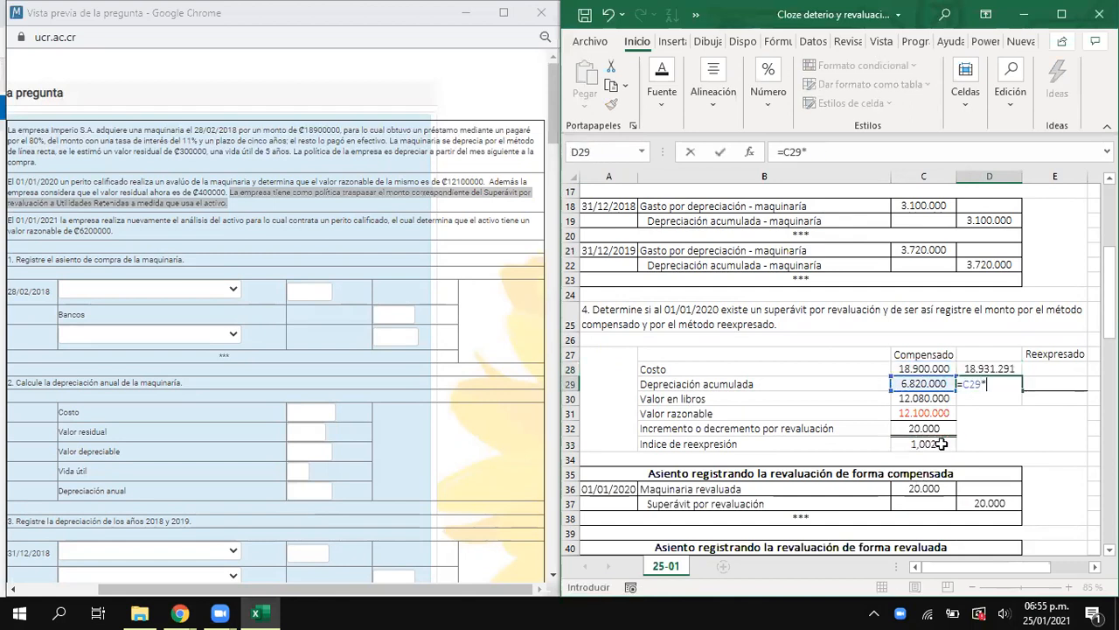
{"action": "left_click", "coordinate": [942, 444]}
{"action": "key", "text": "Return"}
{"action": "type", "text": "="}
{"action": "key", "text": "Left"}
{"action": "type", "text": "*"}
{"action": "left_click", "coordinate": [942, 445]}
{"action": "key", "text": "Return"}
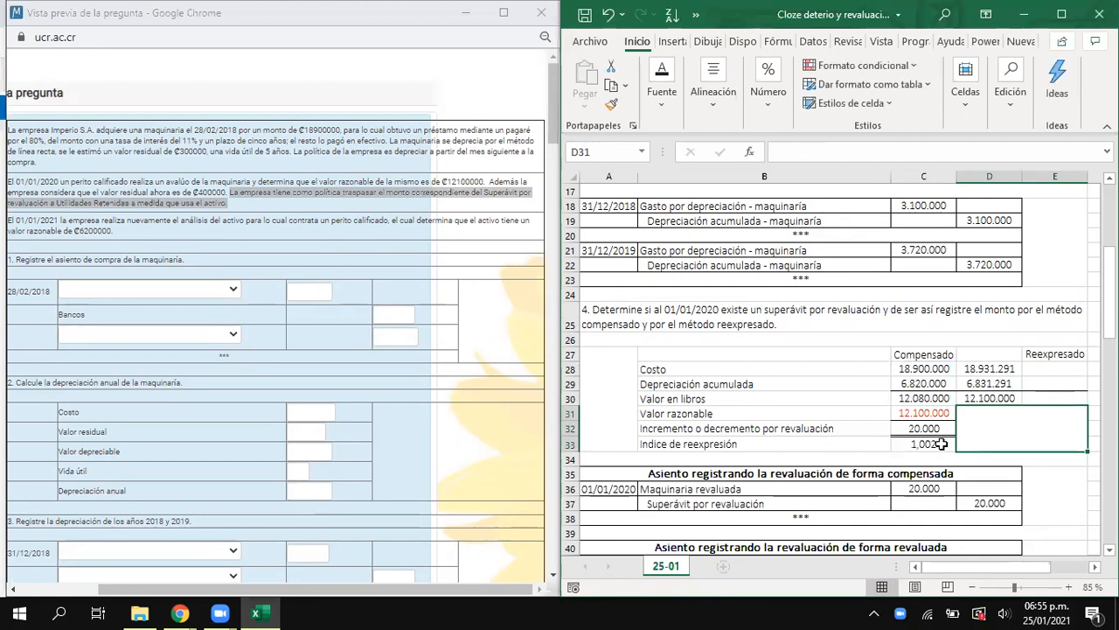
- Calculate the Reexpresado difference for Costo in E28 by subtracting C28 from D28
{"action": "left_click_drag", "start_coordinate": [986, 368], "coordinate": [990, 398]}
{"action": "left_click_drag", "start_coordinate": [933, 369], "coordinate": [932, 398]}
{"action": "mouse_move", "coordinate": [1052, 367]}
{"action": "left_mouse_down"}
{"action": "mouse_move", "coordinate": [1053, 397]}
{"action": "mouse_move", "coordinate": [1045, 374]}
{"action": "left_mouse_up"}
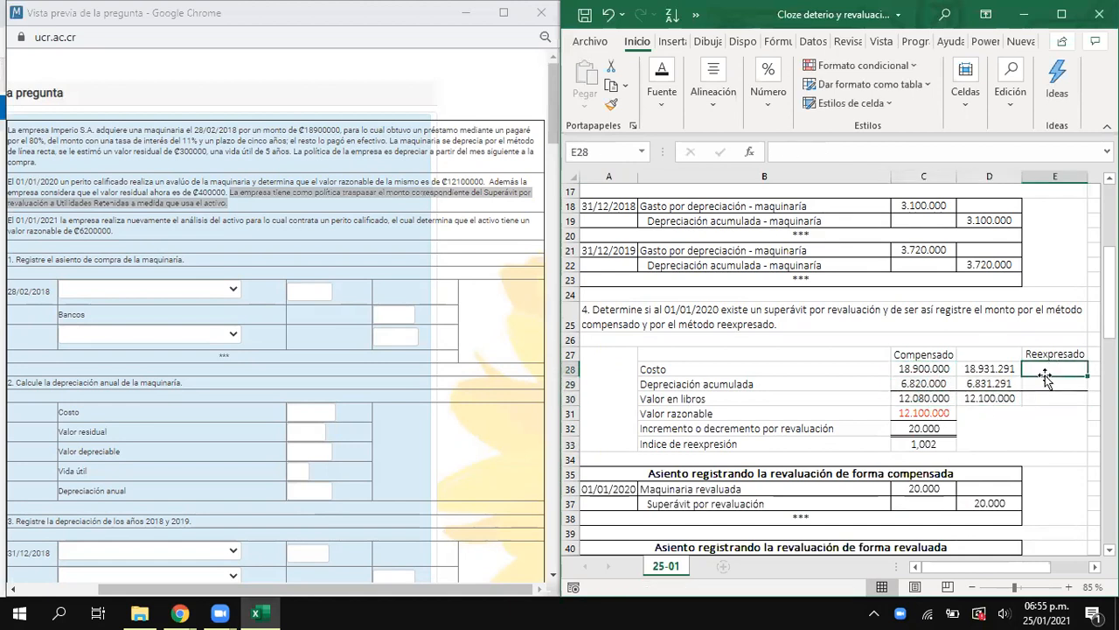
{"action": "type", "text": "="}
{"action": "key", "text": "Left"}
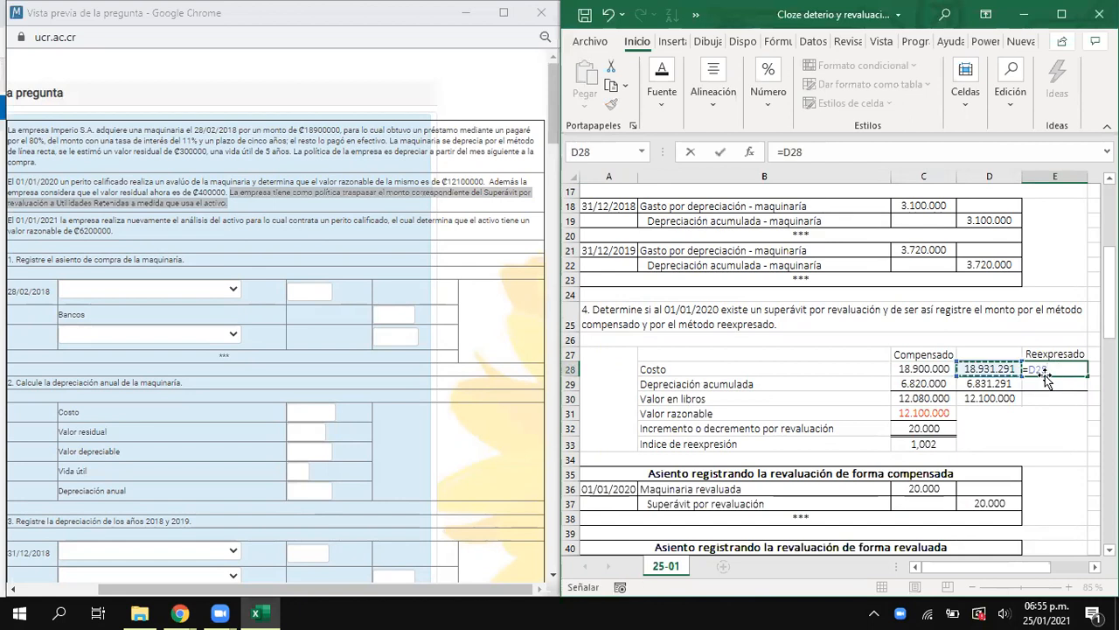
{"action": "type", "text": "-"}
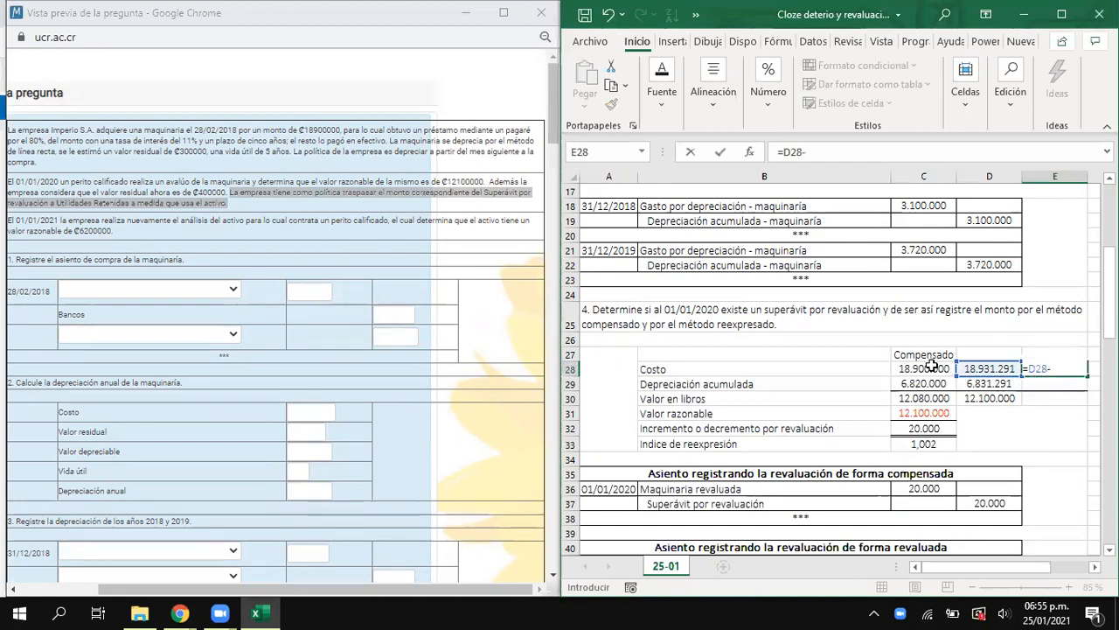
{"action": "left_click", "coordinate": [931, 367]}
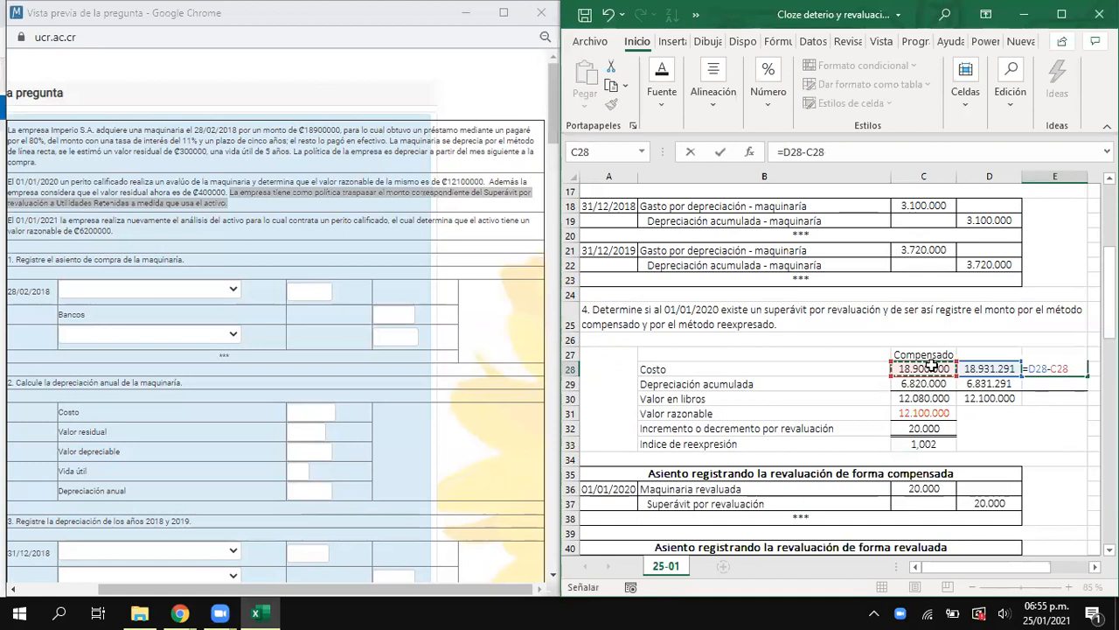
{"action": "key", "text": "Return"}
- Calculate the Reexpresado differences for Depreciación acumulada in E29 as D29-C29 and for Valor en libros in E30 as D30-C30
{"action": "type", "text": "="}
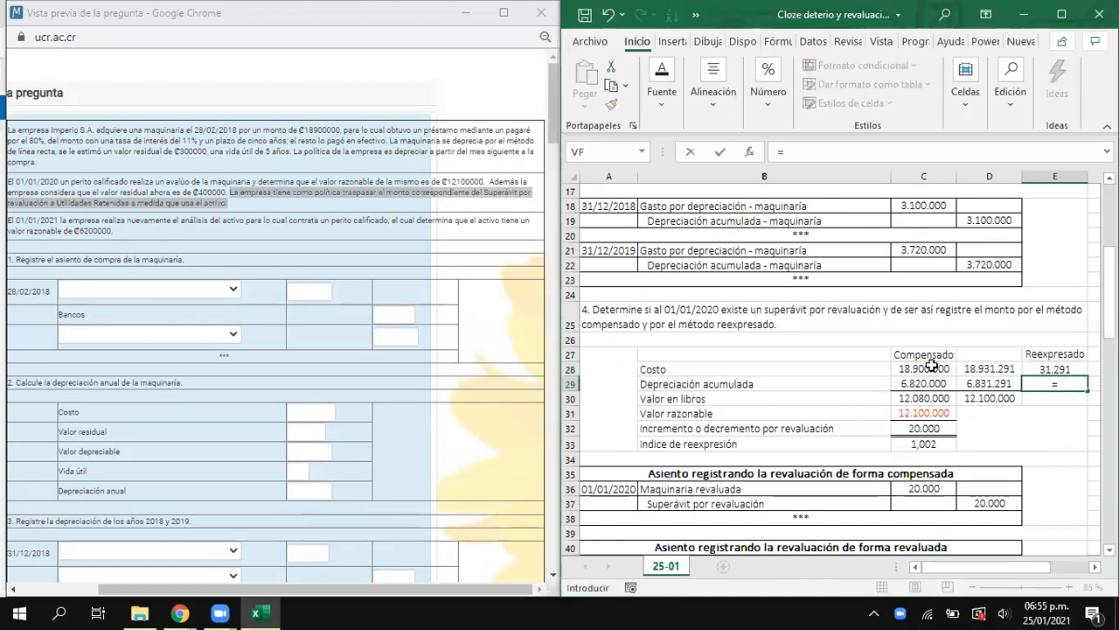
{"action": "key", "text": "Left"}
{"action": "type", "text": "-"}
{"action": "key", "text": "Left"}
{"action": "key", "text": "Left"}
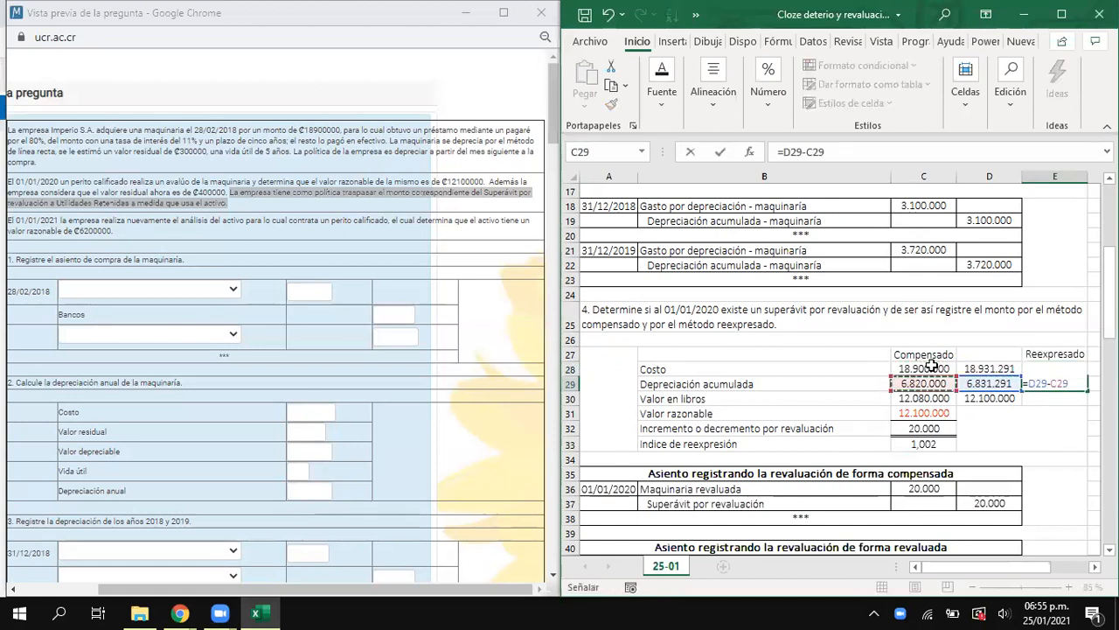
{"action": "key", "text": "Return"}
{"action": "type", "text": "="}
{"action": "key", "text": "Left"}
{"action": "type", "text": "-"}
{"action": "key", "text": "Left"}
{"action": "key", "text": "Left"}
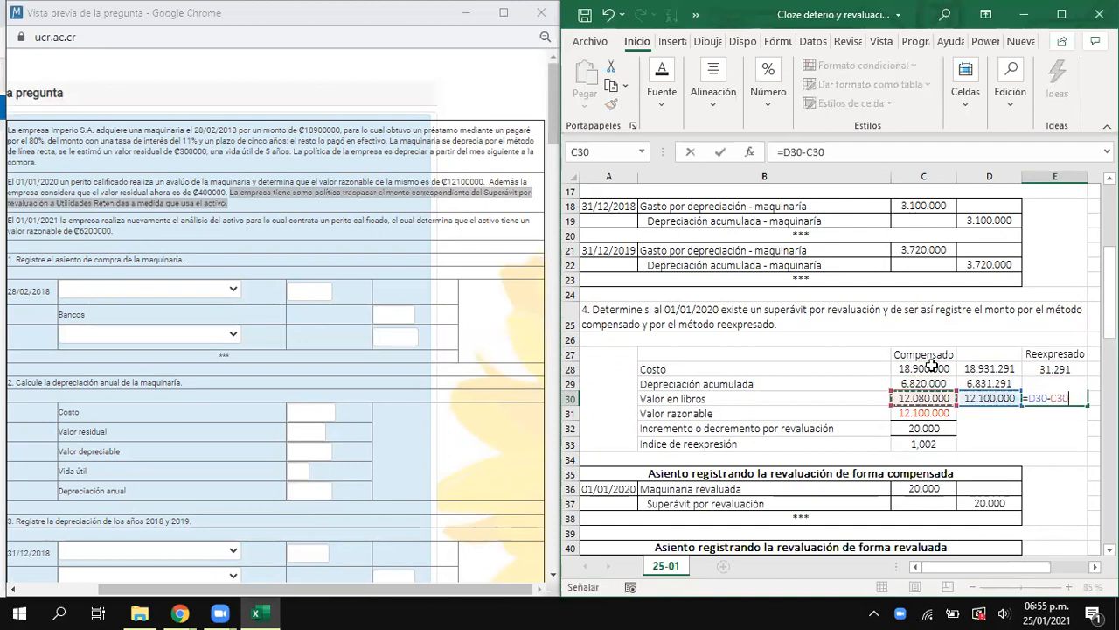
{"action": "key", "text": "Return"}
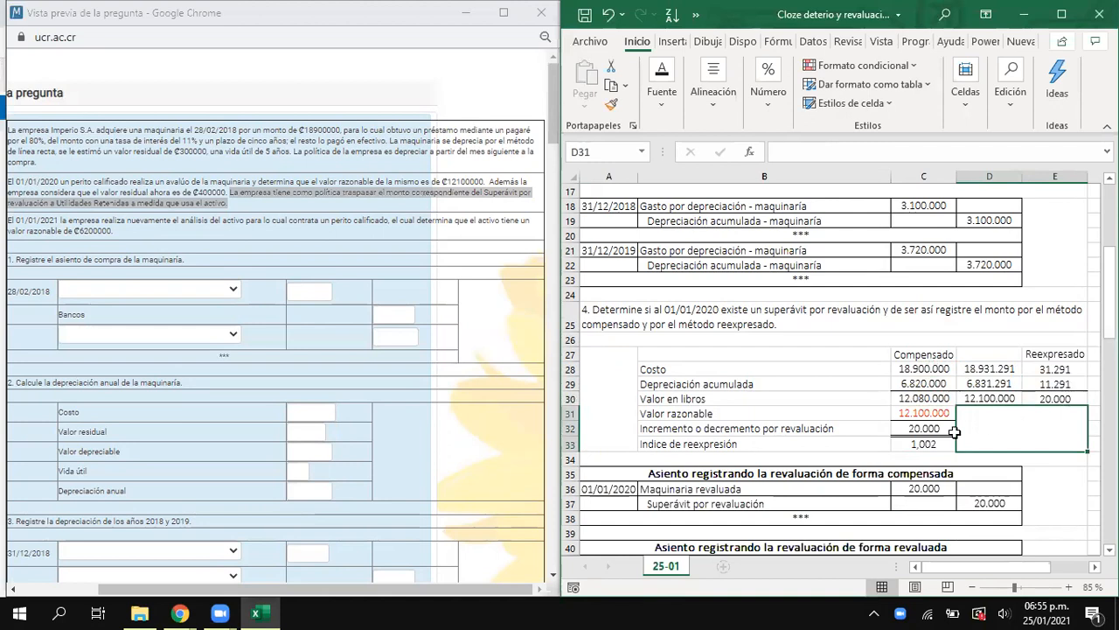
- Compare the Reexpresado differences with the revaluation increment in C32, and examine the blank 01/01/2020 entry for the restated form
{"action": "left_click", "coordinate": [1055, 398]}
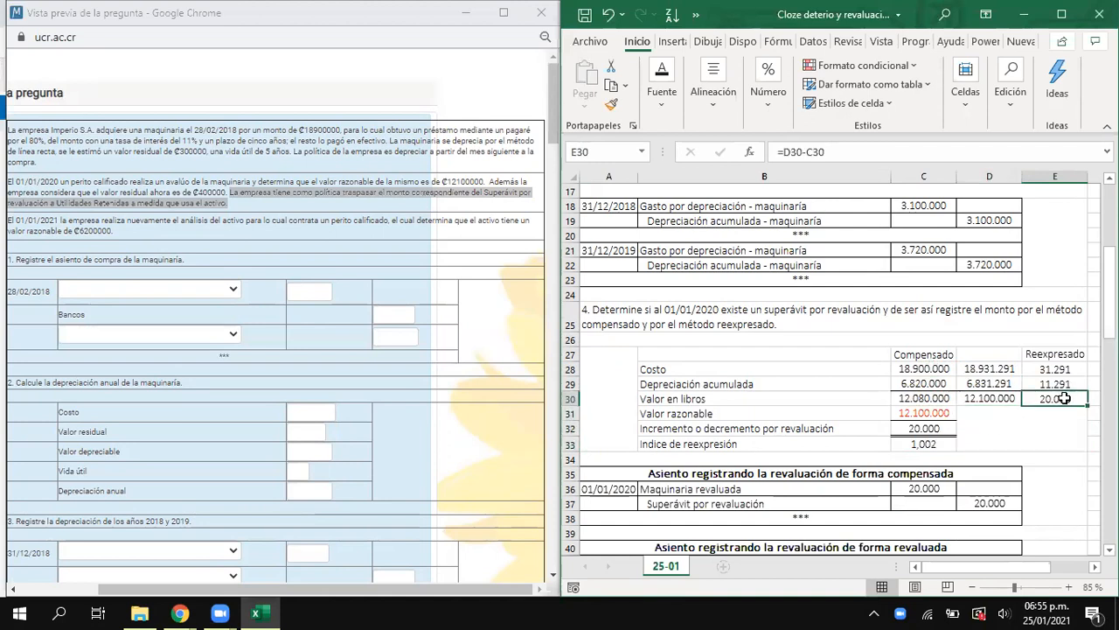
{"action": "left_click", "coordinate": [936, 429]}
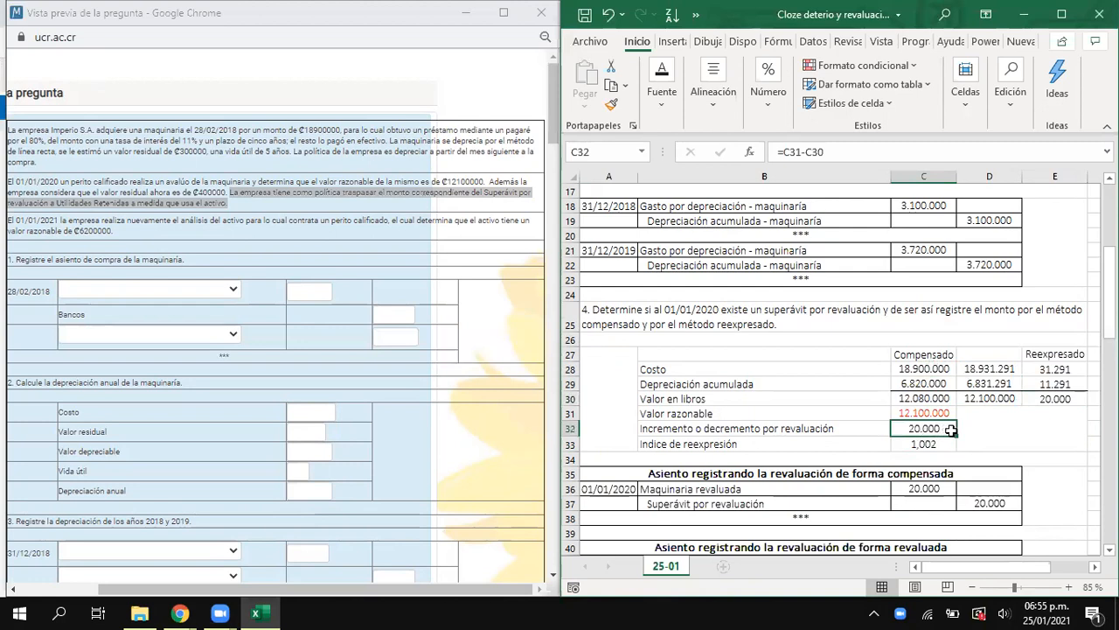
{"action": "left_click_drag", "start_coordinate": [1059, 354], "coordinate": [1068, 397]}
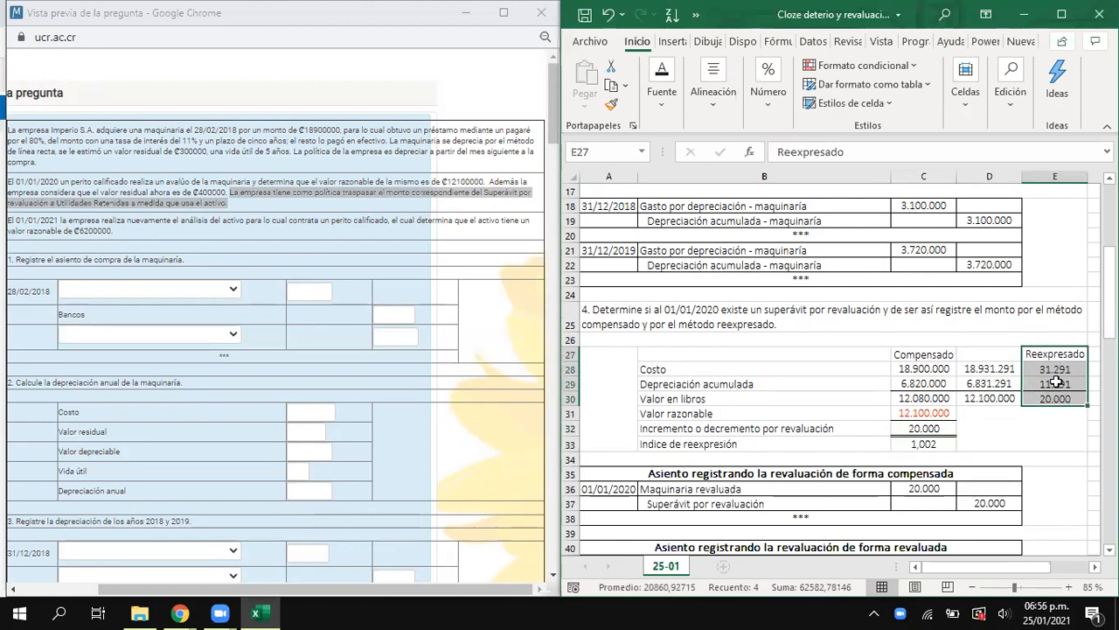
{"action": "left_click_drag", "start_coordinate": [687, 355], "coordinate": [1015, 440]}
{"action": "left_click", "coordinate": [813, 357]}
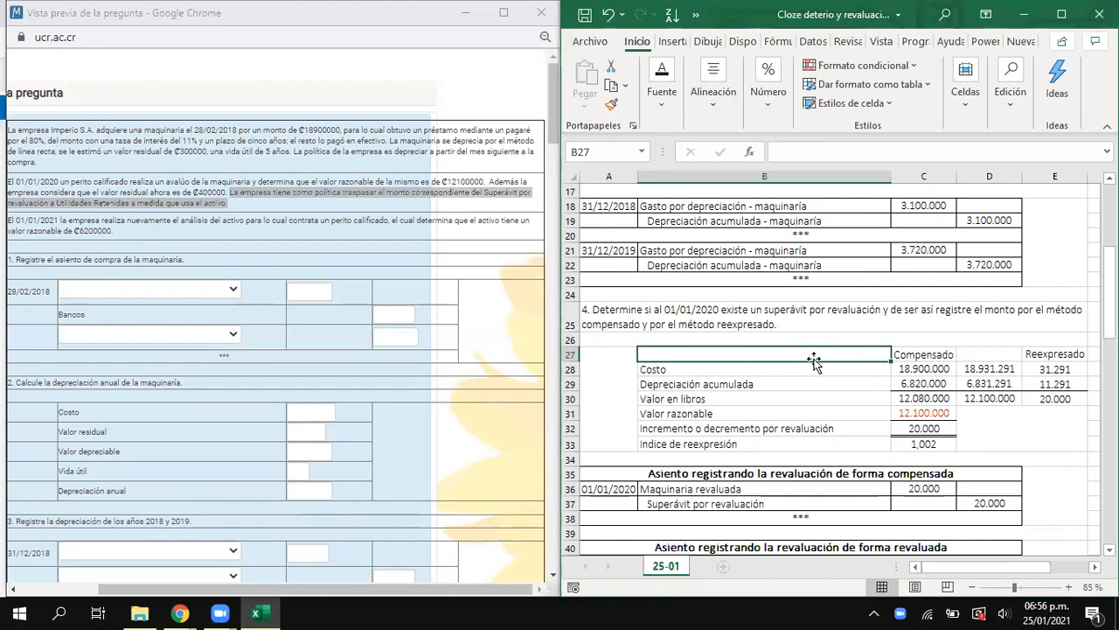
{"action": "scroll", "coordinate": [802, 361], "scroll_direction": "down", "scroll_amount": 1}
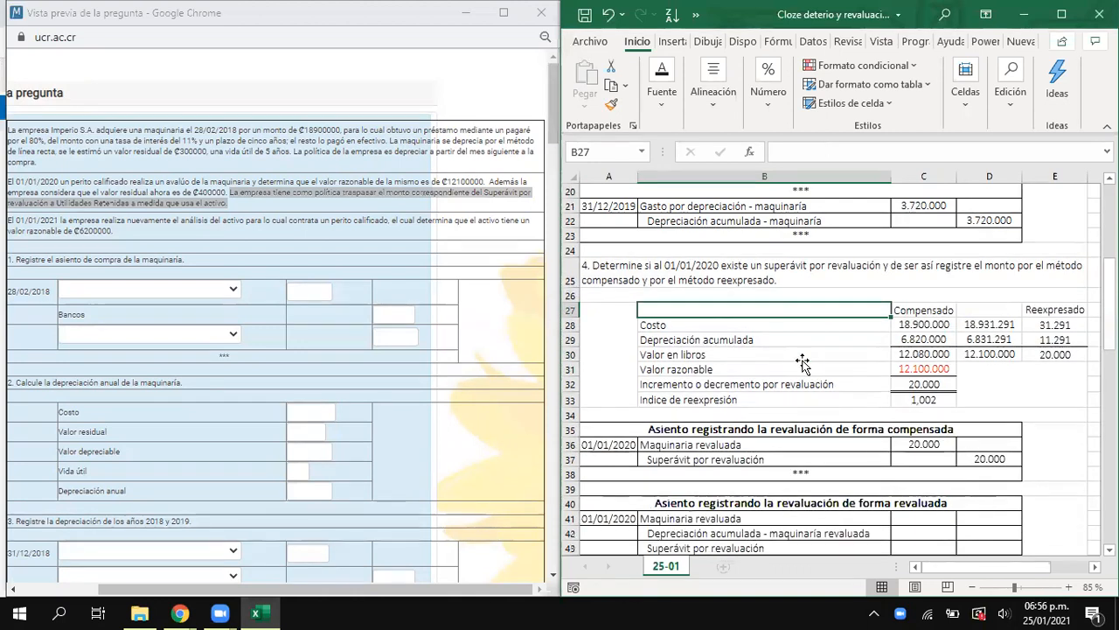
{"action": "scroll", "coordinate": [803, 361], "scroll_direction": "down", "scroll_amount": 1}
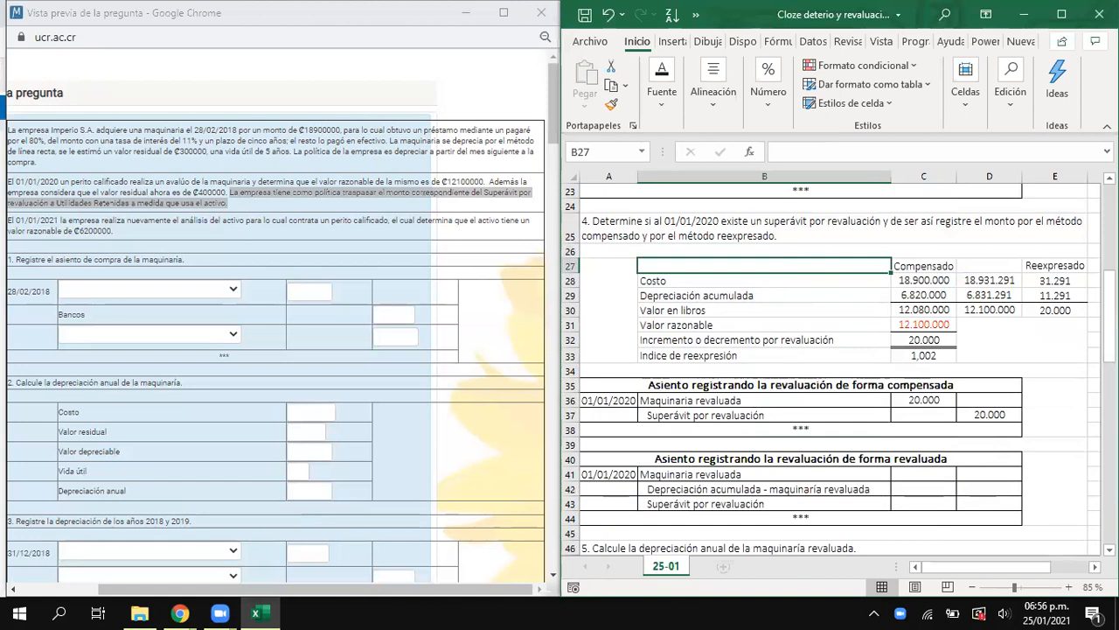
{"action": "scroll", "coordinate": [1042, 523], "scroll_direction": "down", "scroll_amount": 1}
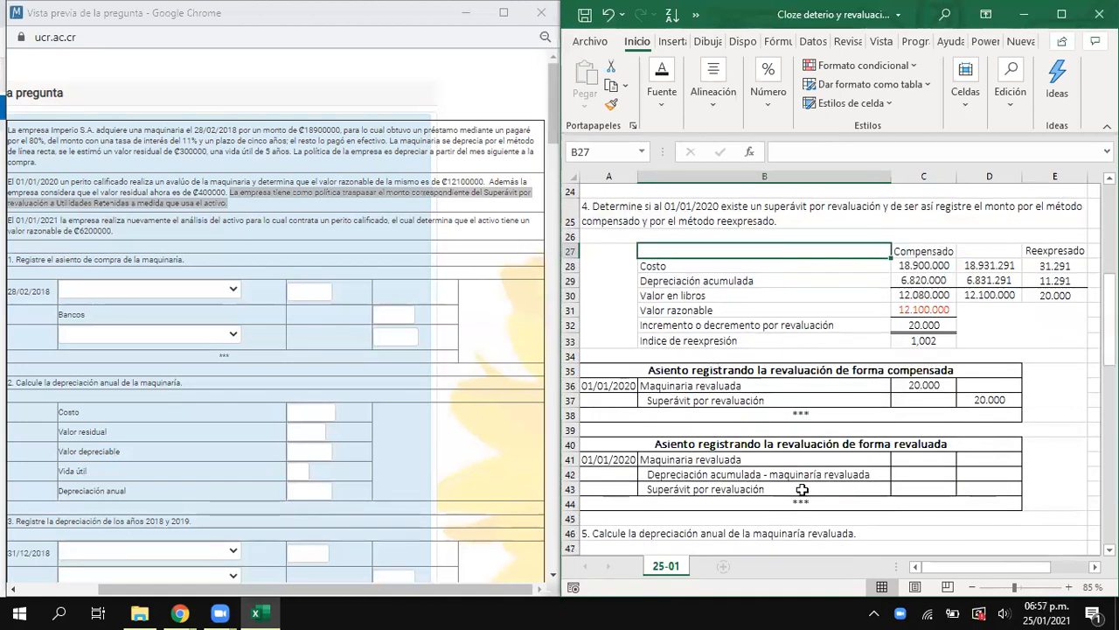
{"action": "left_click_drag", "start_coordinate": [607, 446], "coordinate": [989, 504]}
{"action": "left_click_drag", "start_coordinate": [742, 447], "coordinate": [858, 499]}
{"action": "left_click", "coordinate": [605, 459]}
{"action": "left_click_drag", "start_coordinate": [606, 457], "coordinate": [616, 458]}
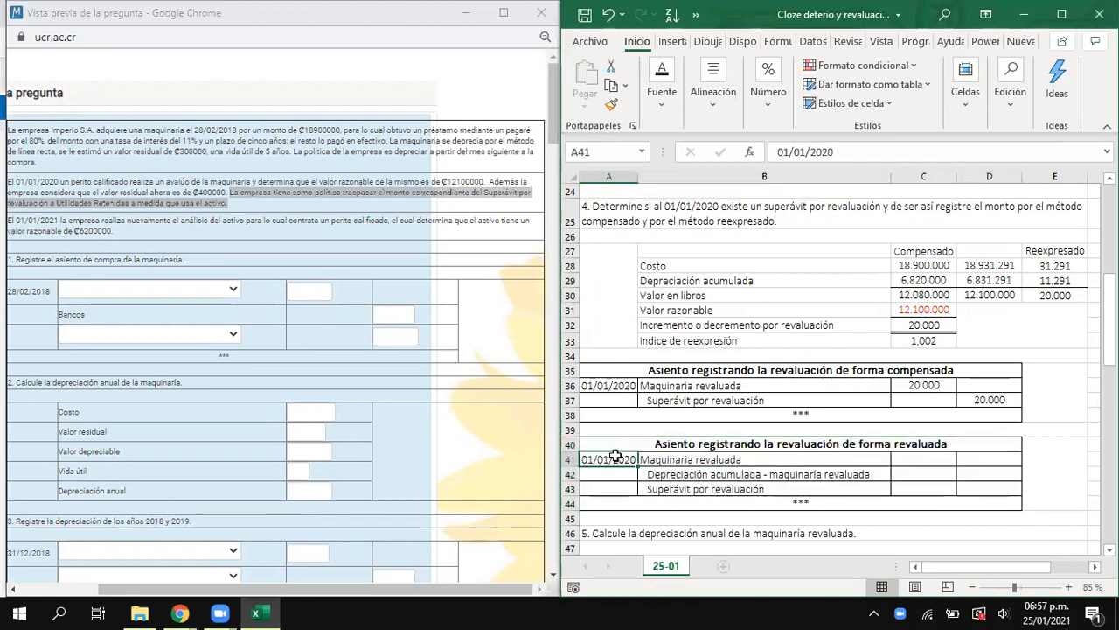
{"action": "left_click", "coordinate": [704, 461]}
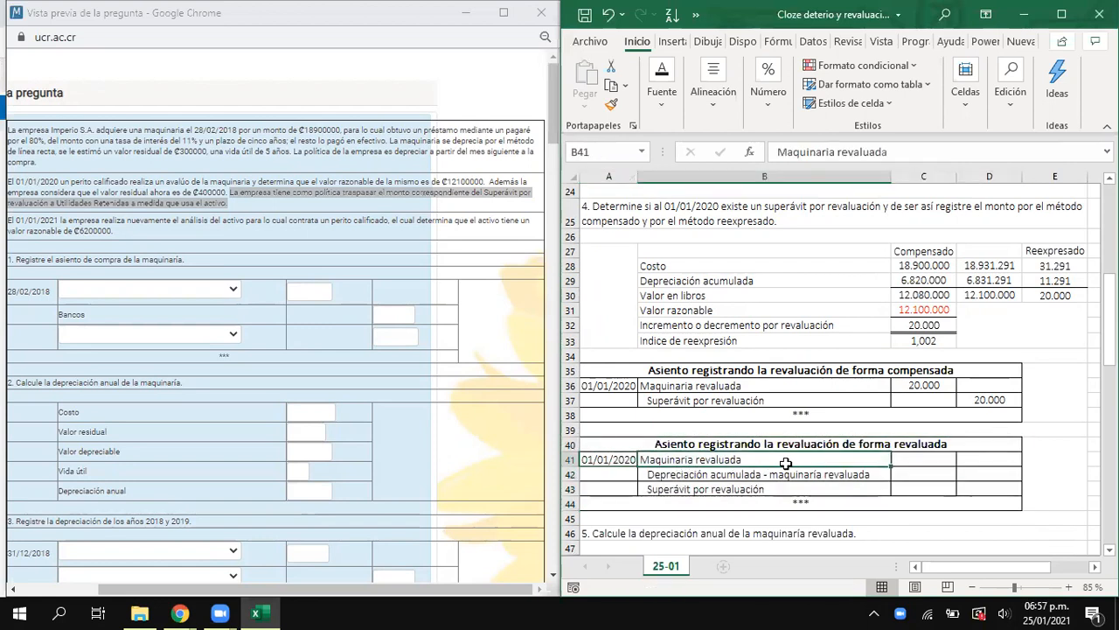
- Record the Maquinaria revaluada debit of the restated entry in C41 by linking it to the Costo difference in E28
{"action": "left_click", "coordinate": [921, 463]}
{"action": "left_click_drag", "start_coordinate": [1069, 262], "coordinate": [1058, 297]}
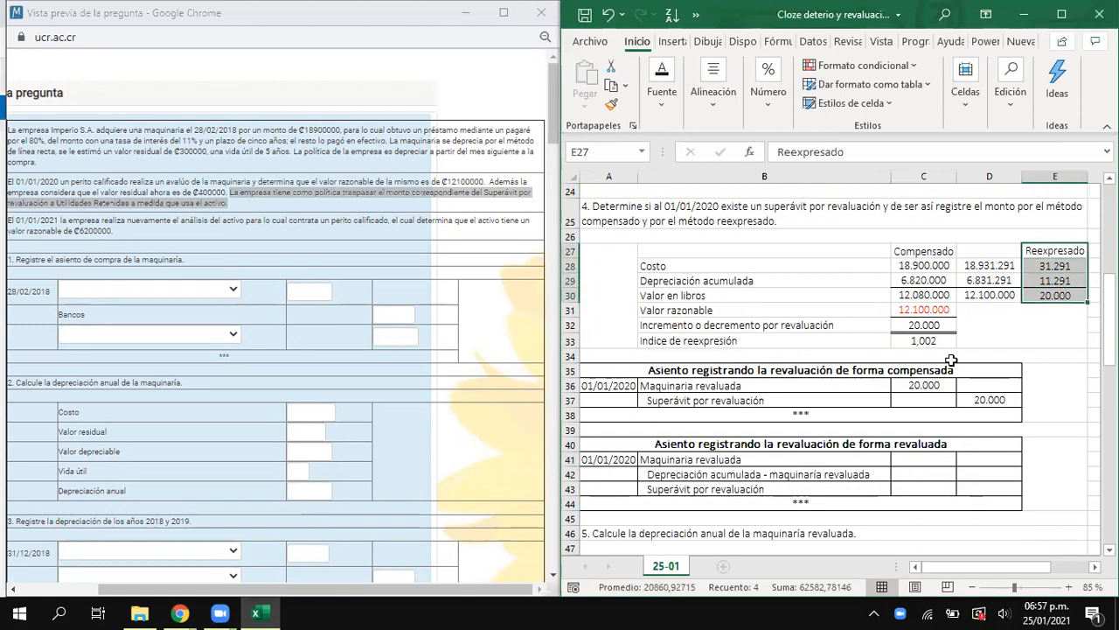
{"action": "left_click", "coordinate": [912, 460]}
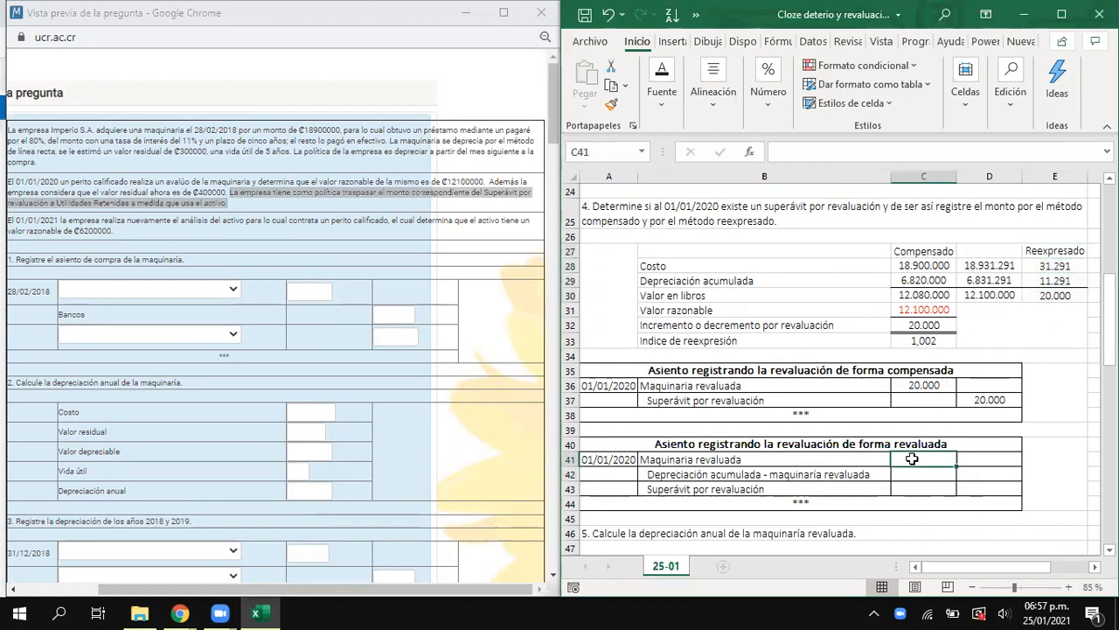
{"action": "type", "text": "="}
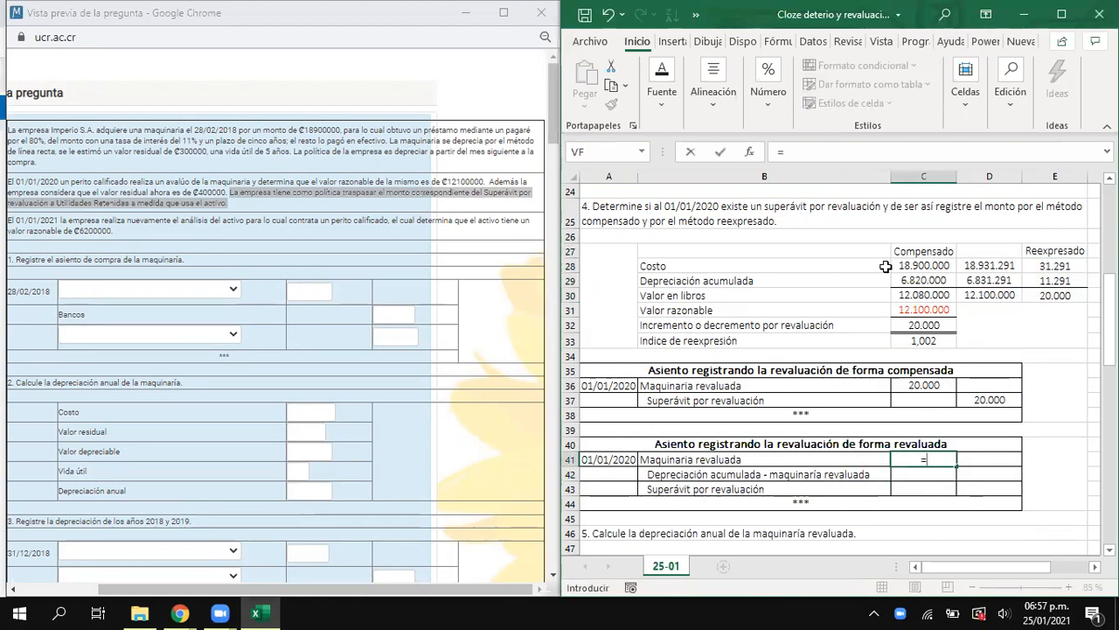
{"action": "left_click", "coordinate": [1056, 268]}
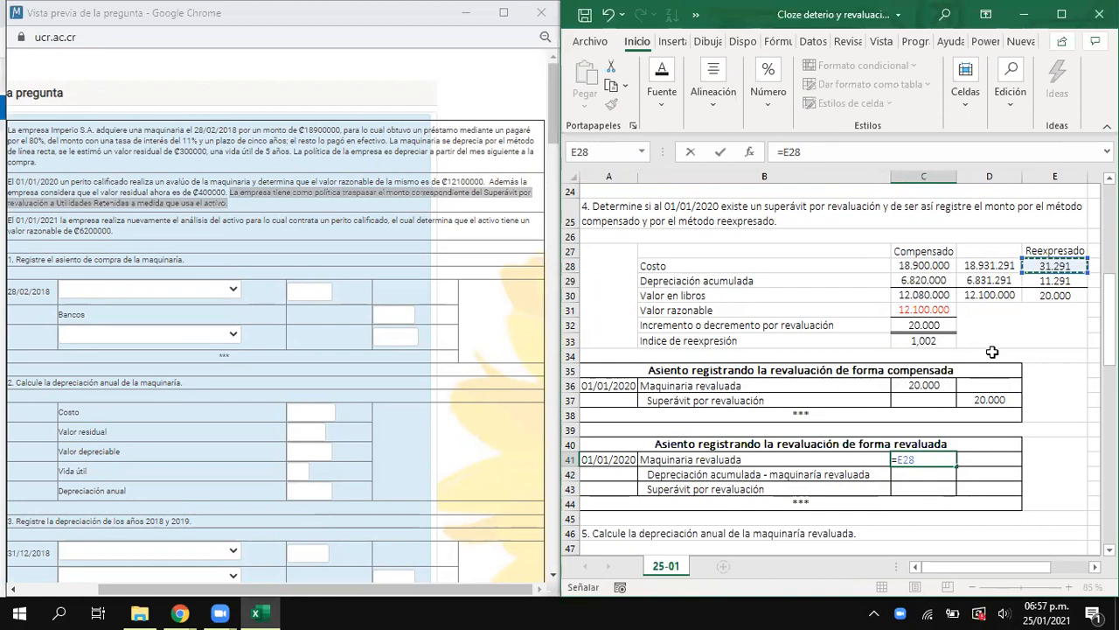
{"action": "key", "text": "Return"}
- Record the Depreciación acumulada - maquinaría revaluada credit in D42 by linking it to the difference in E29
{"action": "key", "text": "Right"}
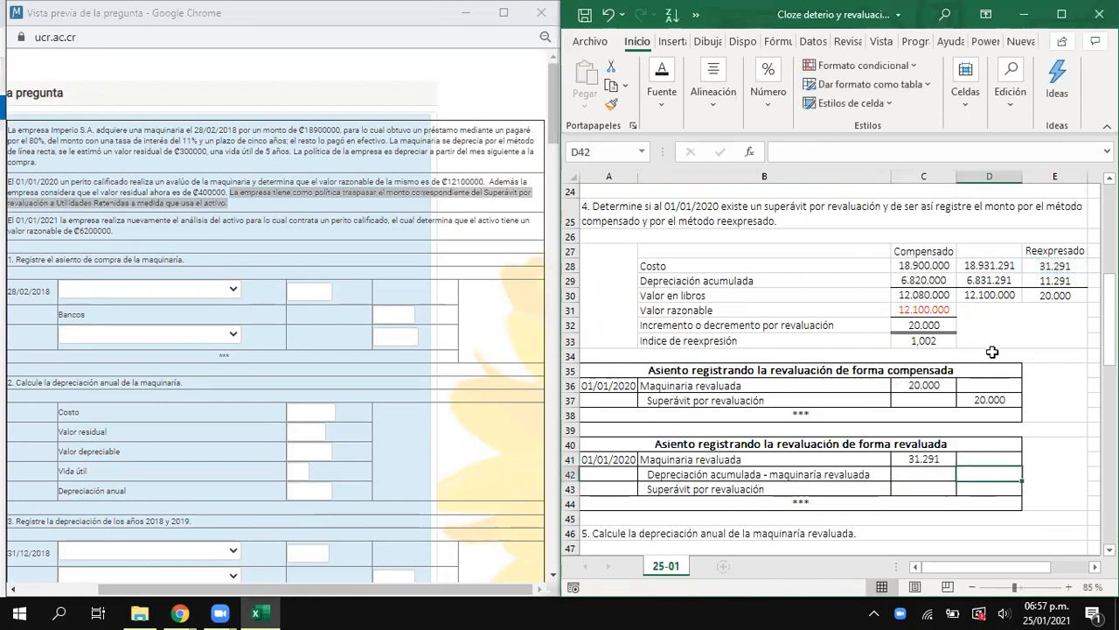
{"action": "type", "text": "="}
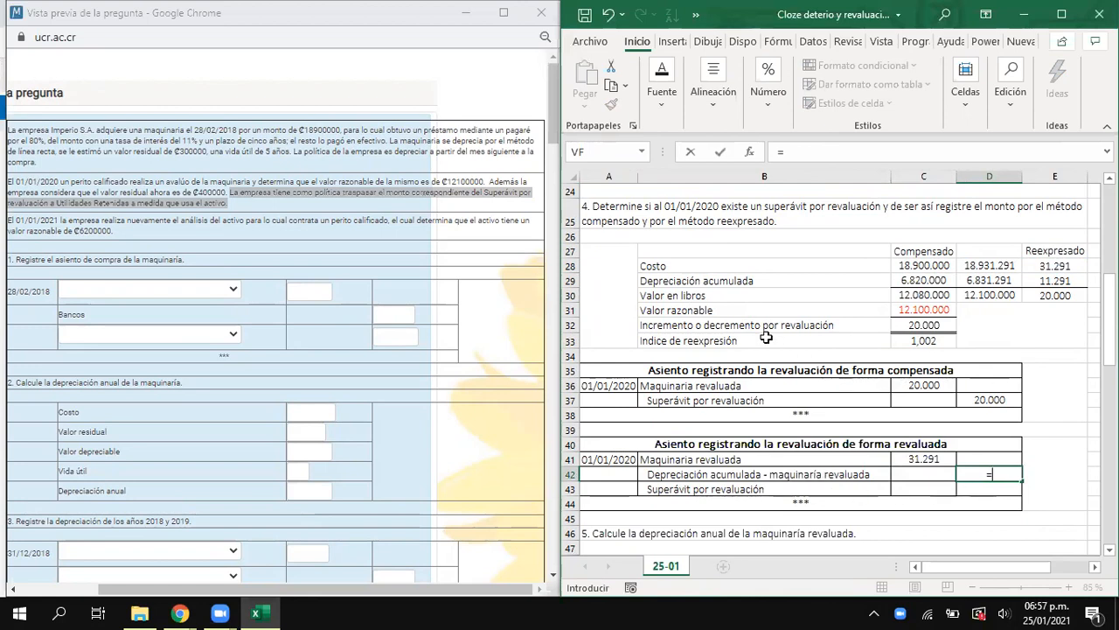
{"action": "left_click", "coordinate": [1071, 281]}
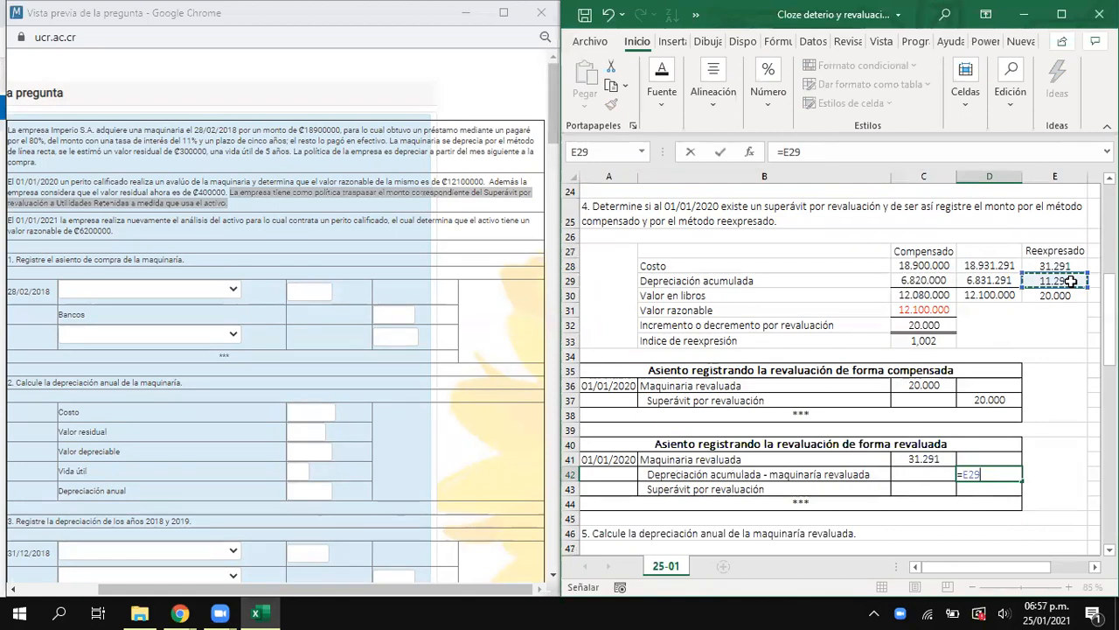
{"action": "key", "text": "Return"}
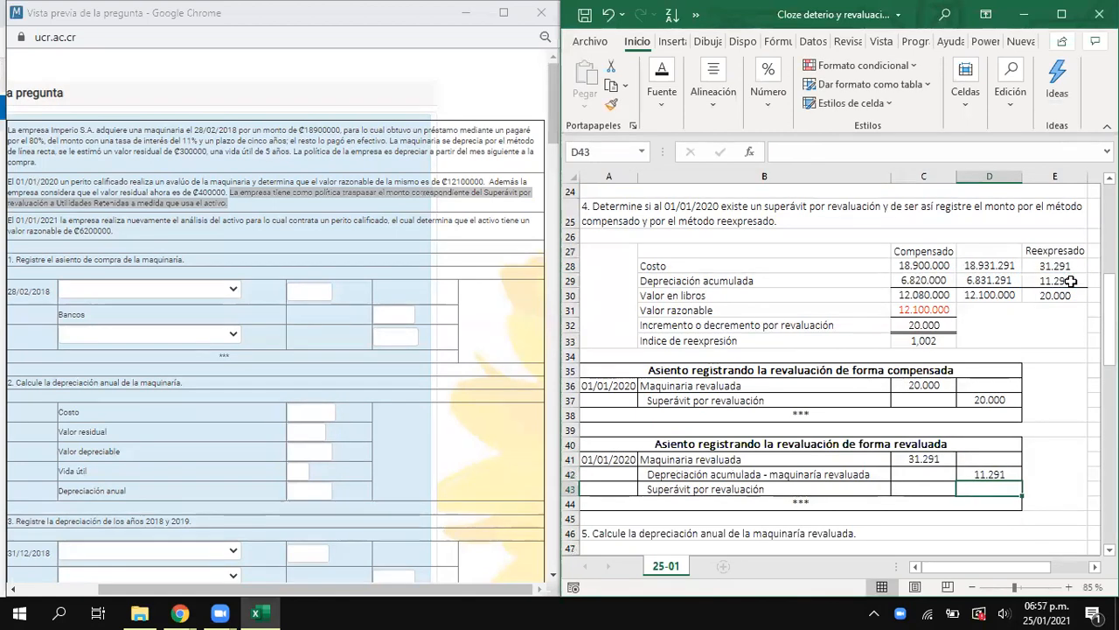
- Record the Superávit por revaluación credit of the restated entry in D43 by linking it to E30
{"action": "left_click", "coordinate": [822, 490]}
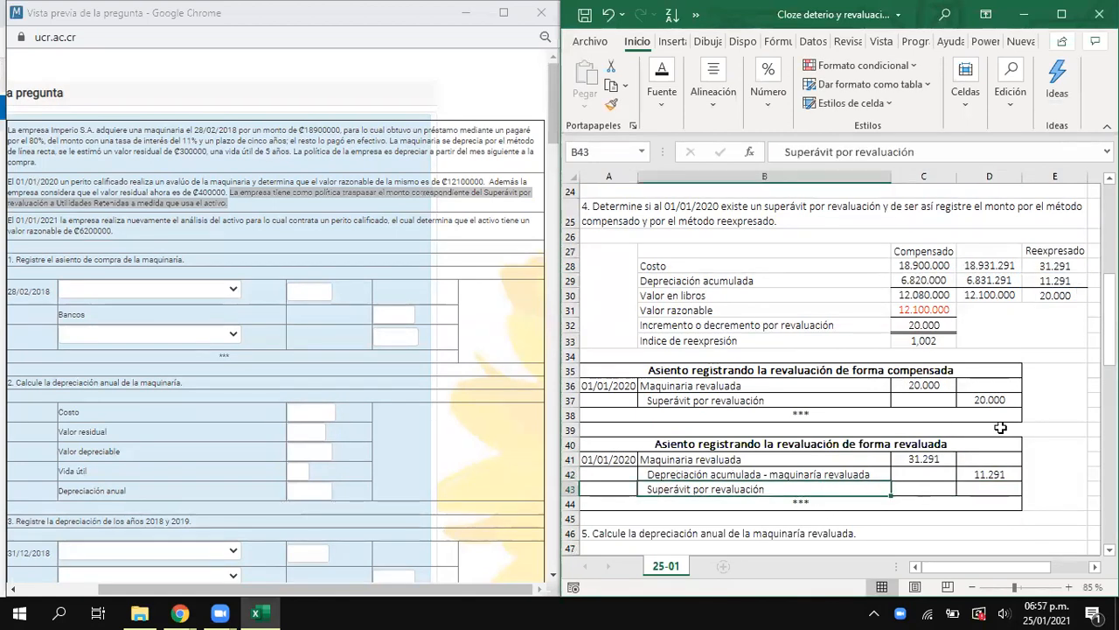
{"action": "left_click", "coordinate": [1063, 295]}
{"action": "left_click", "coordinate": [993, 490]}
{"action": "type", "text": "="}
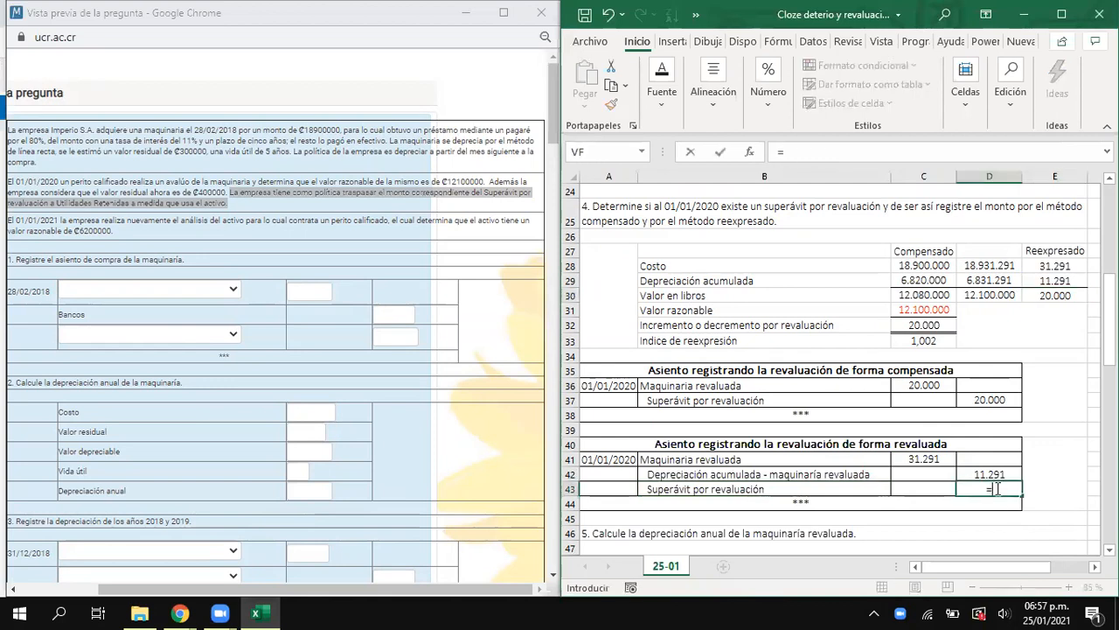
{"action": "left_click", "coordinate": [1045, 296]}
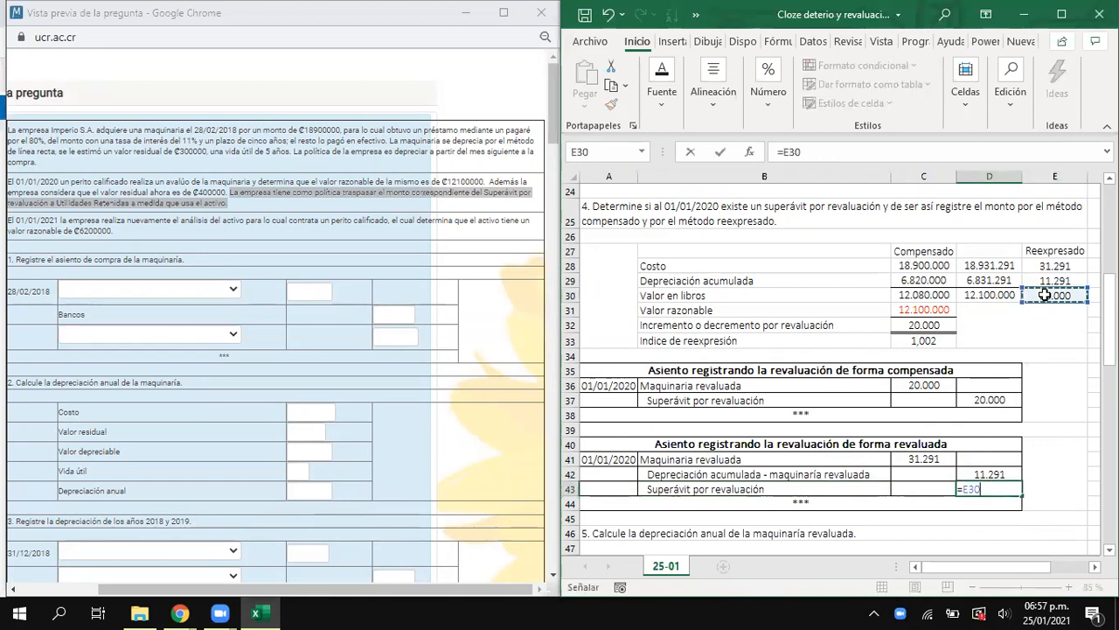
{"action": "key", "text": "Return"}
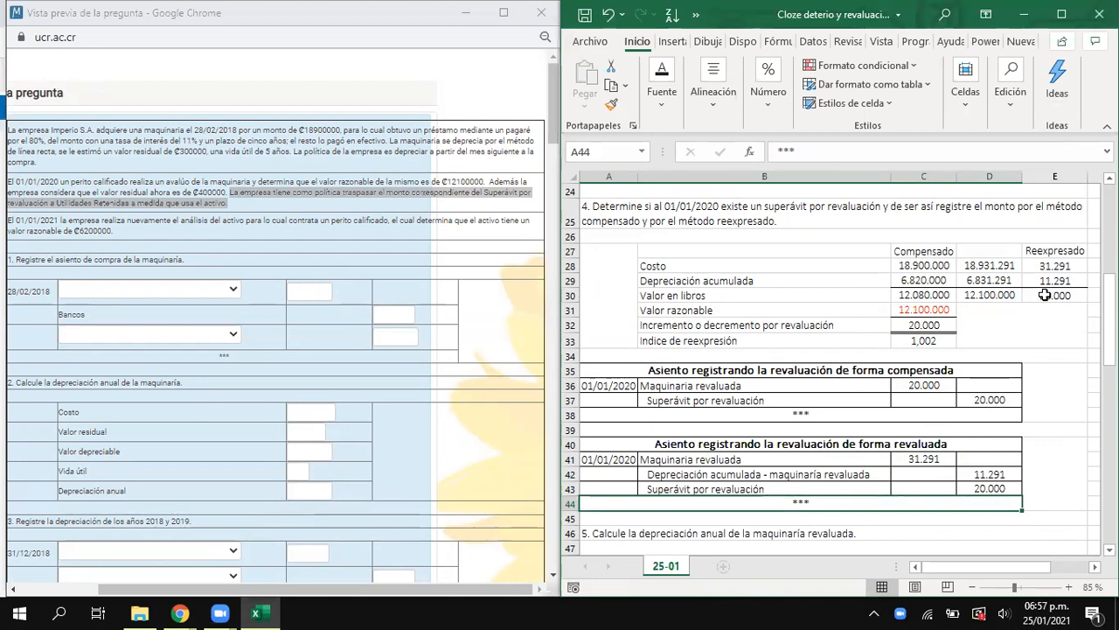
- Compare the Superávit por revaluación, Maquinaria revaluada and Depreciación acumulada lines between the compensated and restated entries
{"action": "left_click", "coordinate": [816, 401]}
{"action": "left_click_drag", "start_coordinate": [816, 401], "coordinate": [986, 395]}
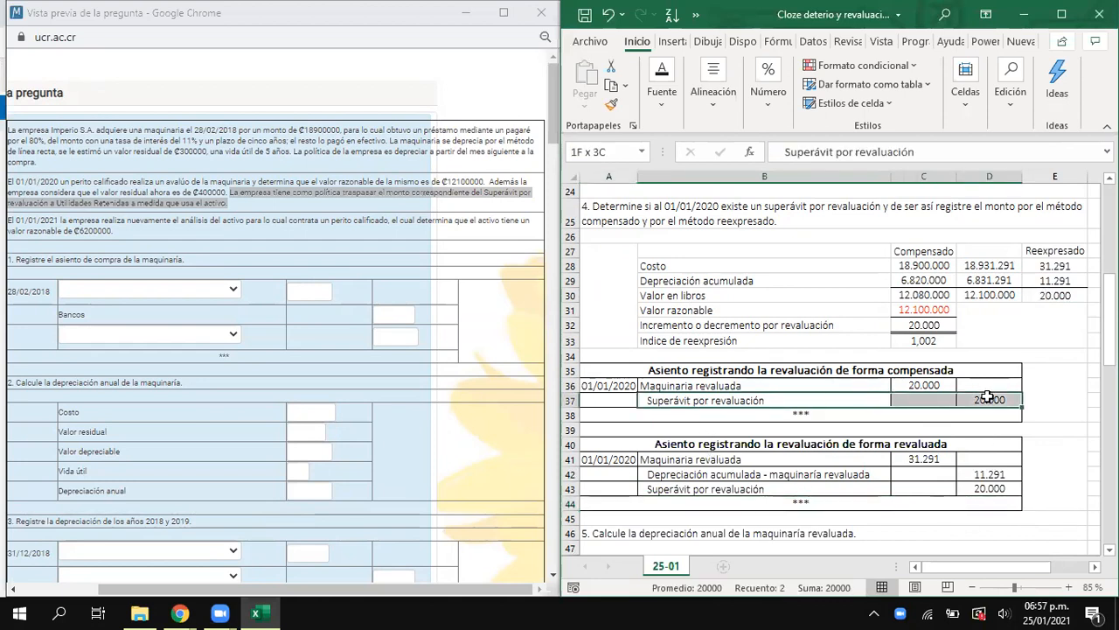
{"action": "left_click_drag", "start_coordinate": [838, 490], "coordinate": [988, 488]}
{"action": "left_click_drag", "start_coordinate": [720, 389], "coordinate": [909, 386]}
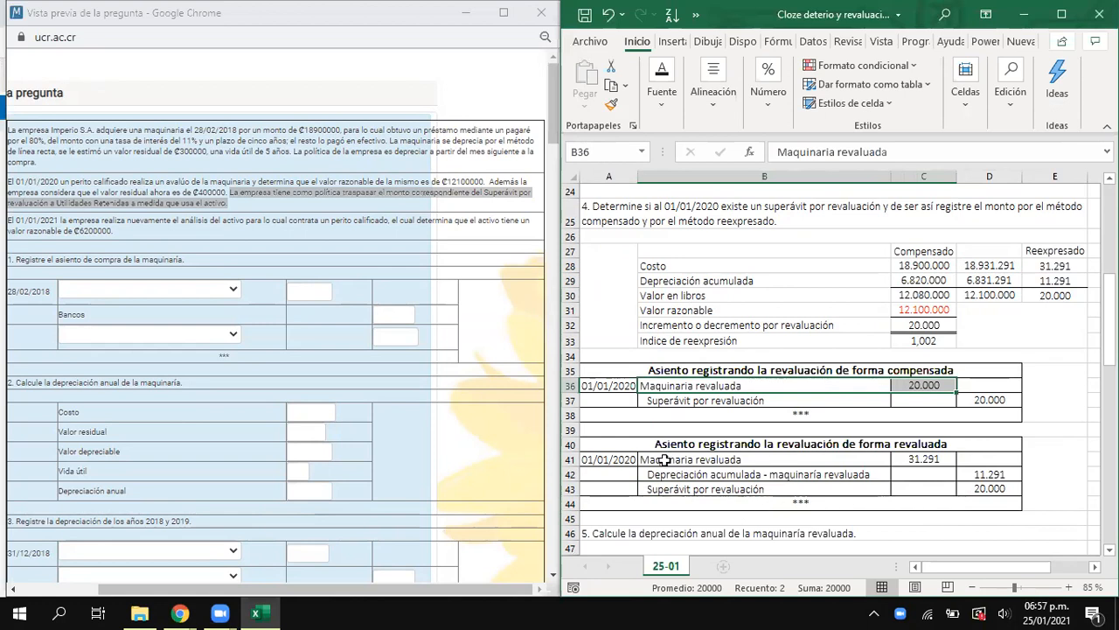
{"action": "left_click_drag", "start_coordinate": [669, 459], "coordinate": [978, 473]}
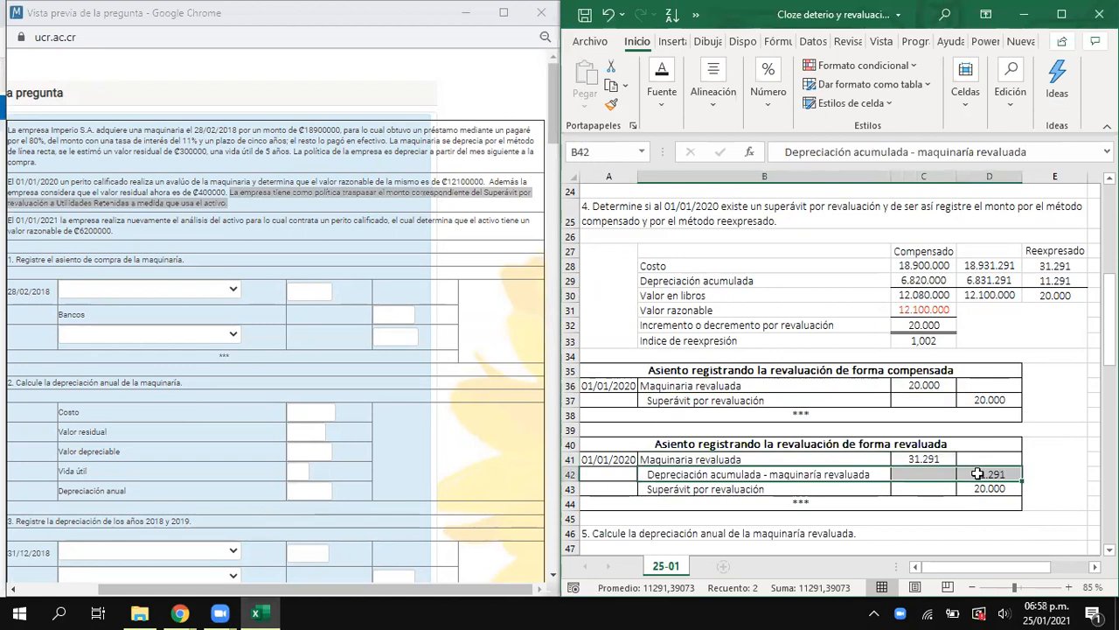
{"action": "left_click", "coordinate": [927, 459]}
{"action": "left_click", "coordinate": [1011, 473]}
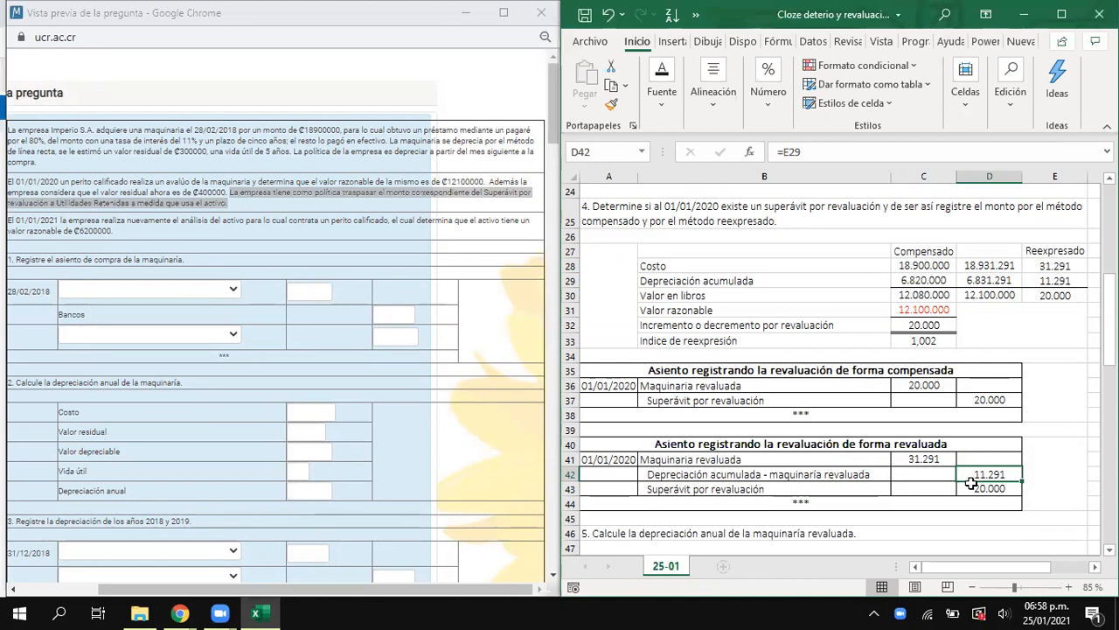
- Examine question 5 and its revalued machinery depreciation block in rows 46 to 51 against the revaluation entries
{"action": "scroll", "coordinate": [759, 439], "scroll_direction": "down", "scroll_amount": 2}
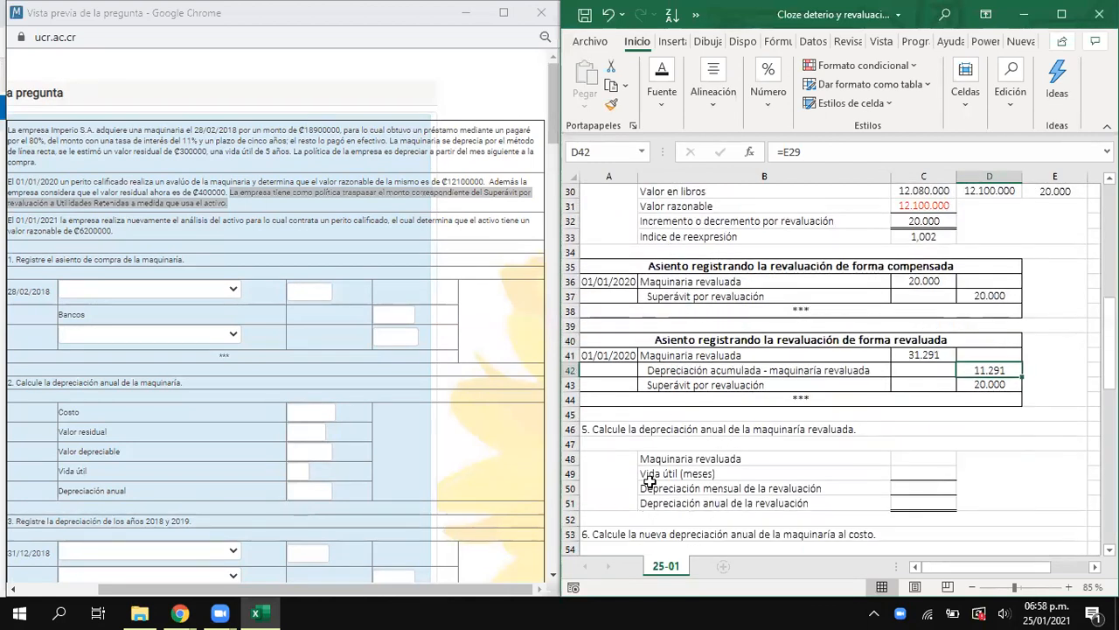
{"action": "left_click_drag", "start_coordinate": [603, 430], "coordinate": [790, 497]}
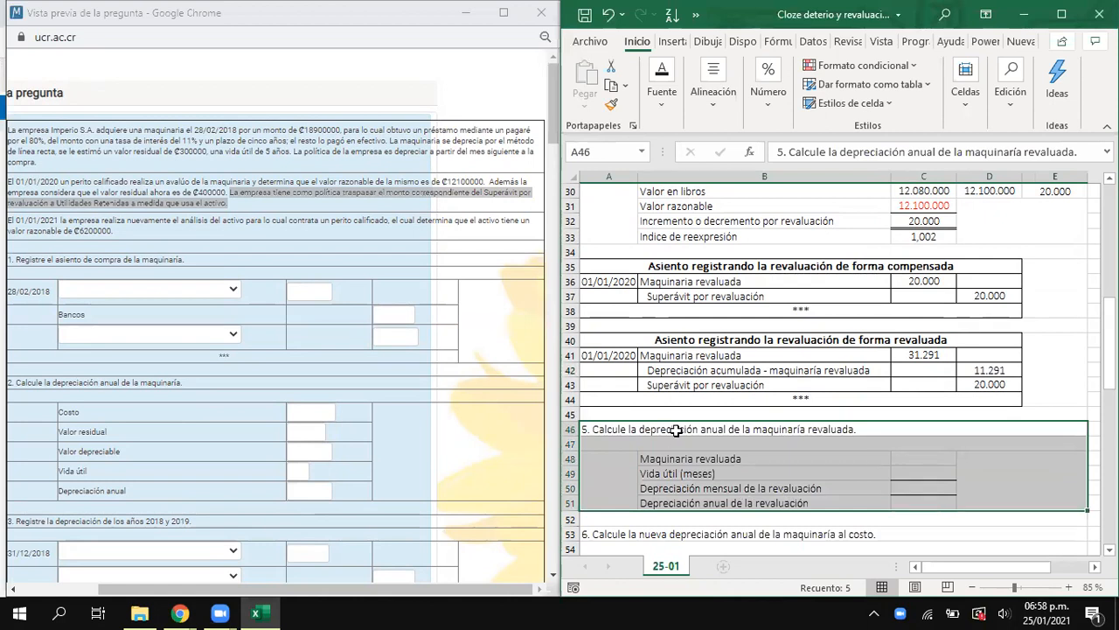
{"action": "scroll", "coordinate": [676, 430], "scroll_direction": "up", "scroll_amount": 4}
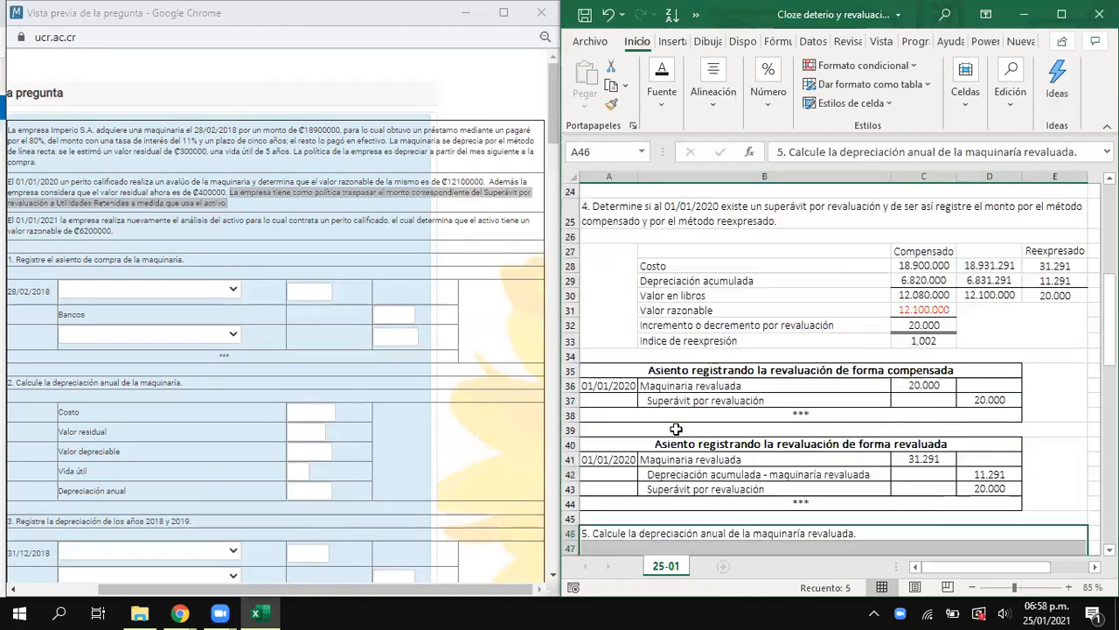
{"action": "scroll", "coordinate": [676, 430], "scroll_direction": "down", "scroll_amount": 3}
{"action": "scroll", "coordinate": [676, 431], "scroll_direction": "down", "scroll_amount": 1}
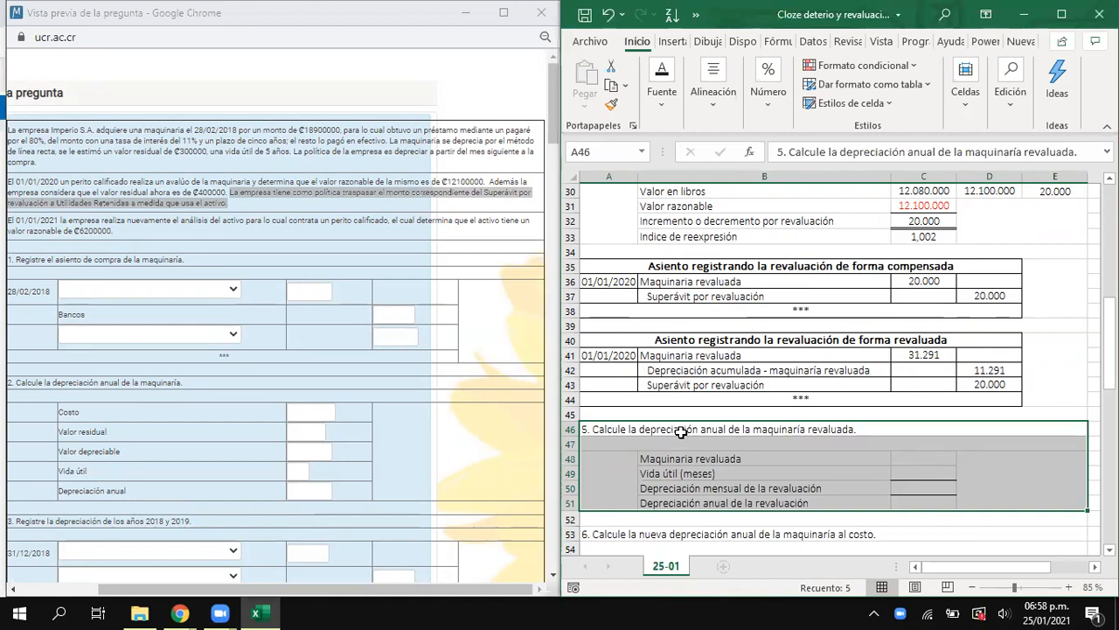
{"action": "left_click", "coordinate": [911, 457]}
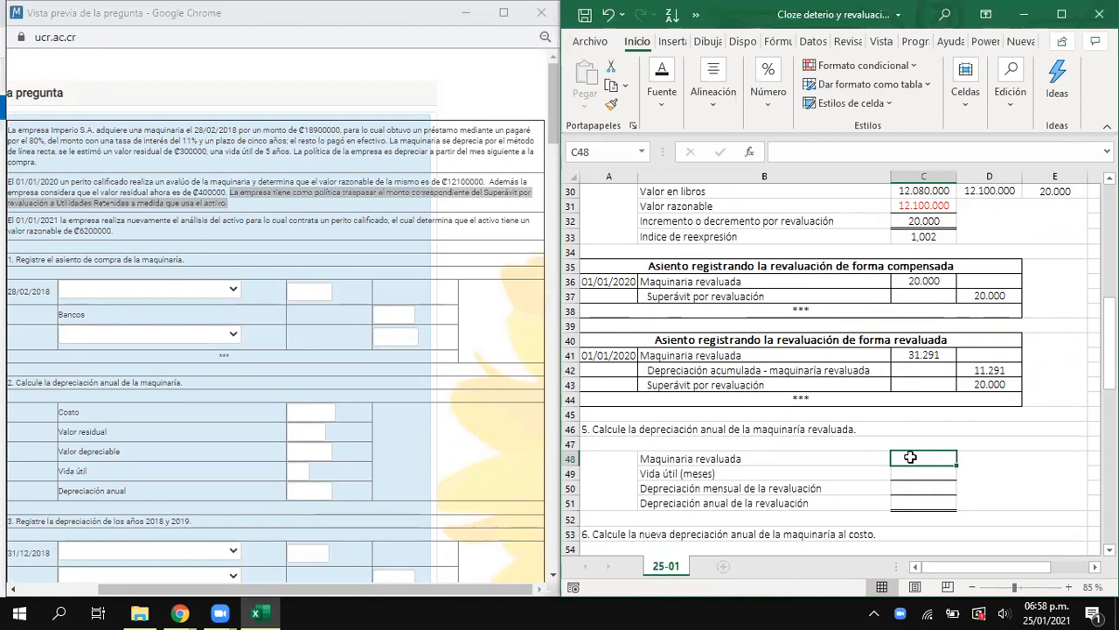
{"action": "left_click", "coordinate": [435, 134]}
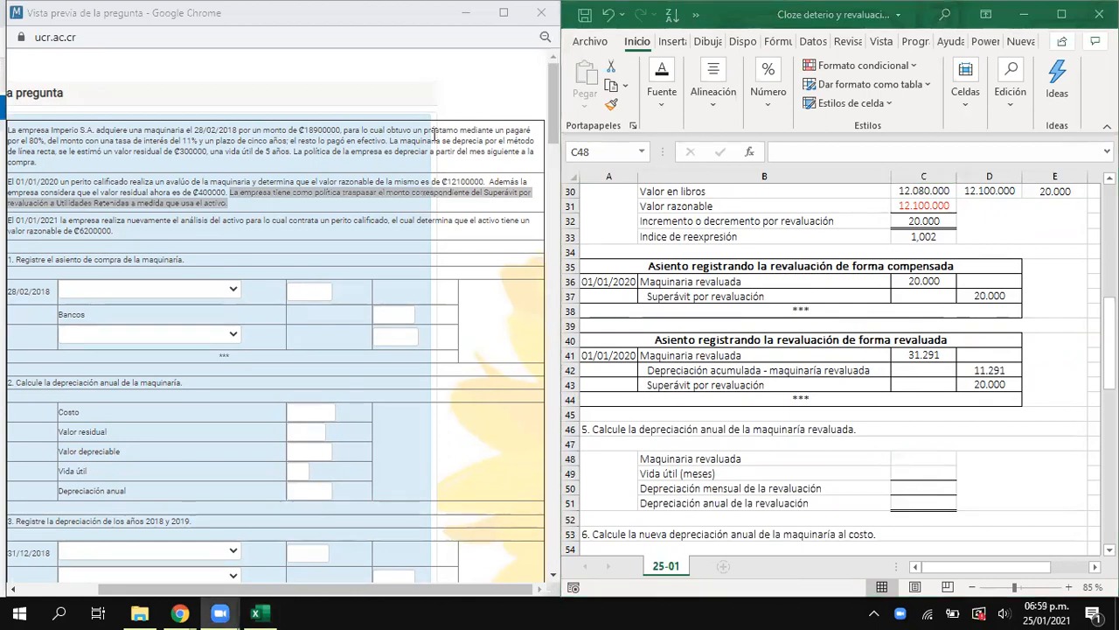
{"action": "left_click", "coordinate": [911, 455]}
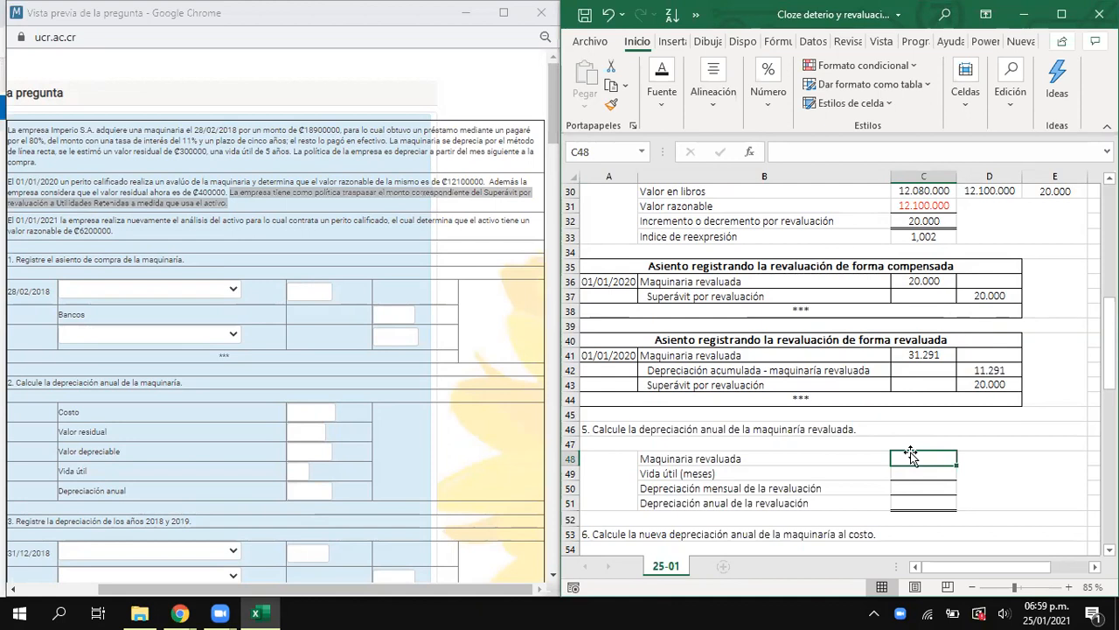
- Compare the compensated and restated revaluation entries, focusing on the Superávit por revaluación credits in D37 and D43
{"action": "left_click_drag", "start_coordinate": [901, 267], "coordinate": [839, 308]}
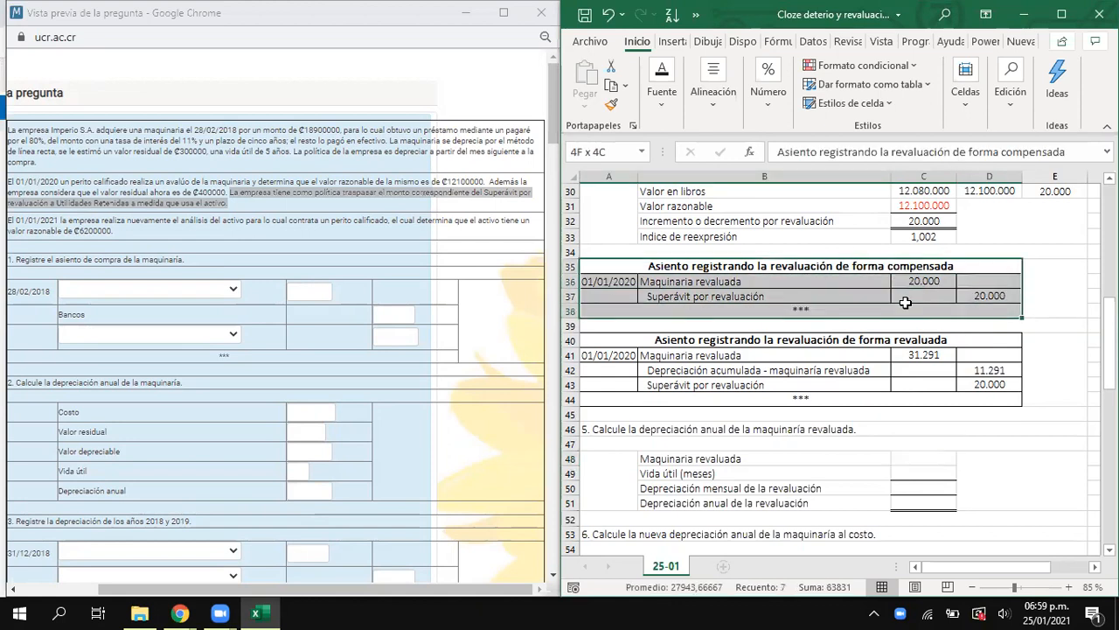
{"action": "left_click_drag", "start_coordinate": [873, 343], "coordinate": [884, 396]}
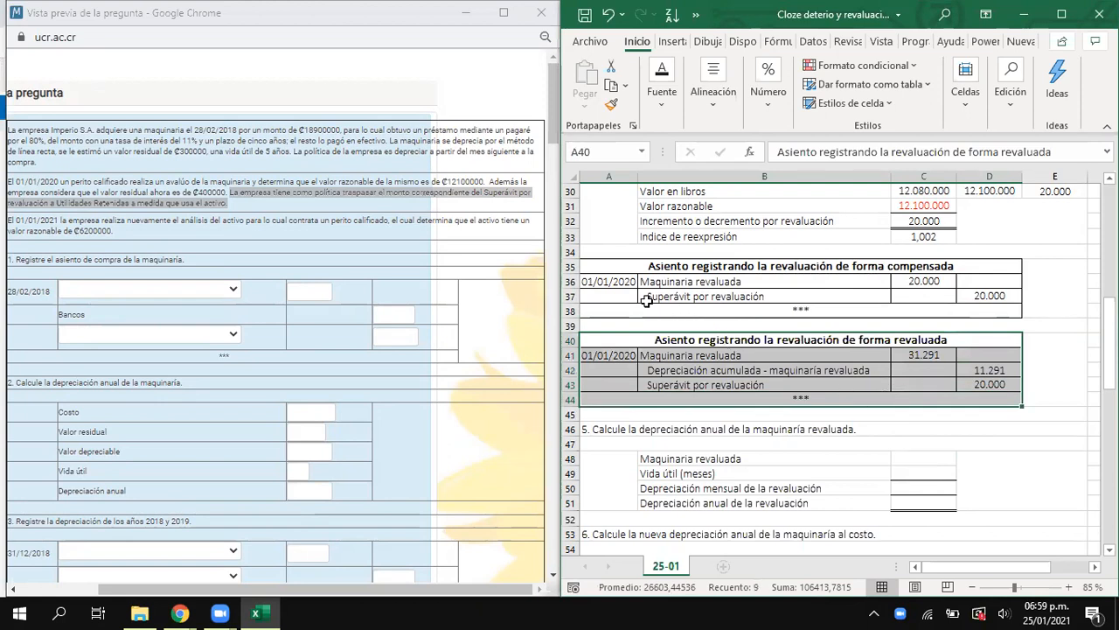
{"action": "left_click", "coordinate": [717, 299]}
{"action": "left_click_drag", "start_coordinate": [717, 300], "coordinate": [977, 297]}
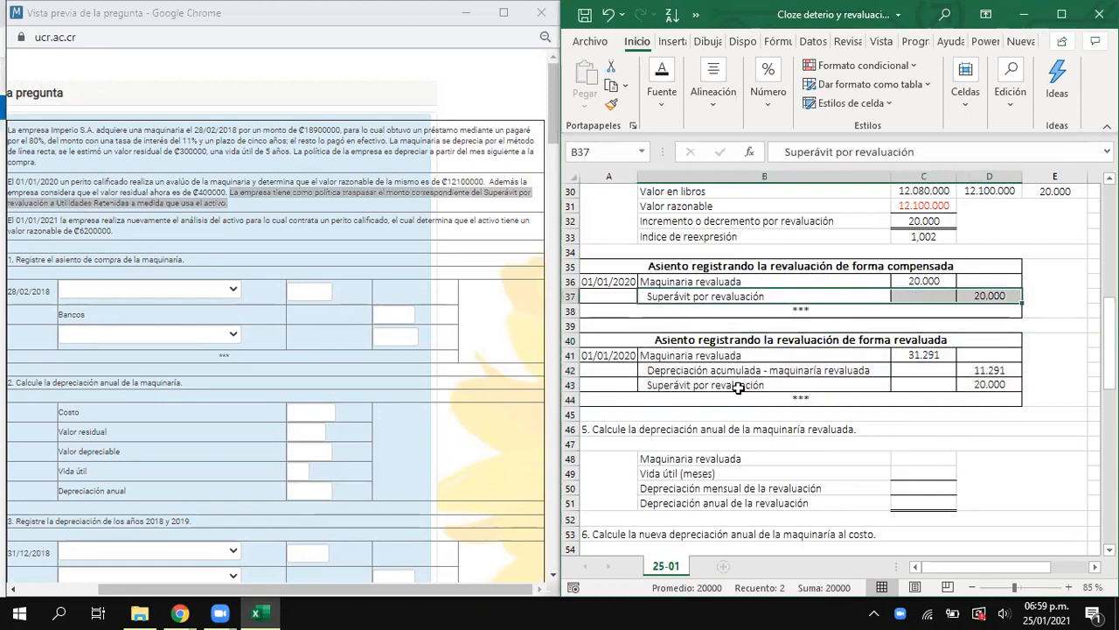
{"action": "left_click", "coordinate": [866, 385]}
{"action": "left_click_drag", "start_coordinate": [865, 386], "coordinate": [971, 386]}
{"action": "left_click", "coordinate": [980, 296]}
{"action": "left_click", "coordinate": [990, 383]}
{"action": "left_click", "coordinate": [993, 298]}
{"action": "left_click", "coordinate": [993, 379]}
{"action": "left_click", "coordinate": [992, 300]}
{"action": "left_click", "coordinate": [990, 385]}
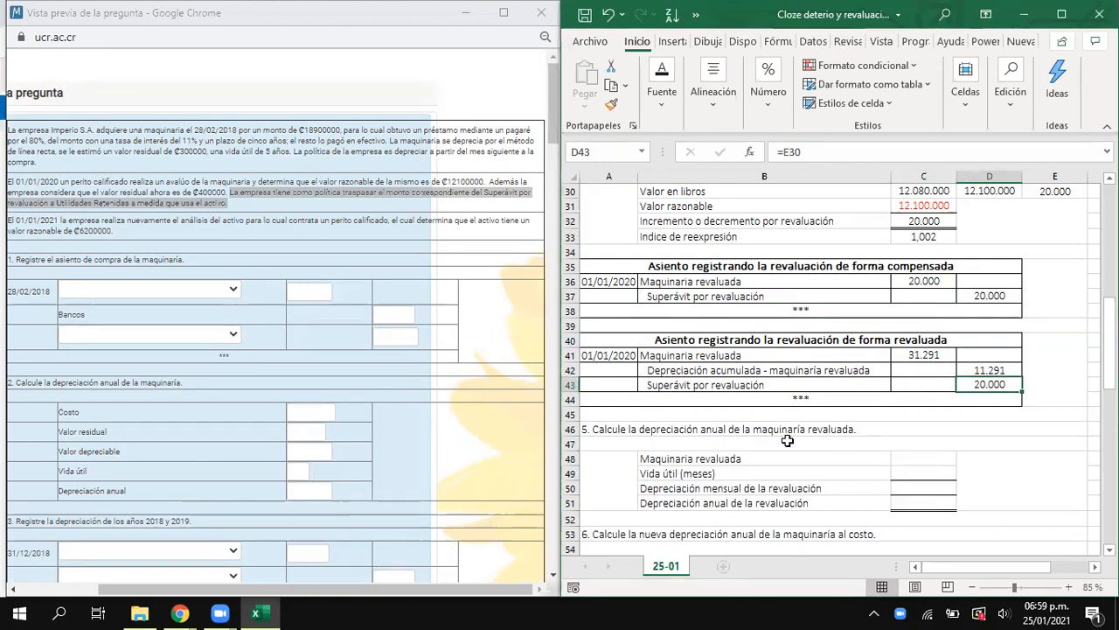
- Fill Maquinaria revaluada in C48 by linking it to the Superávit por revaluación credit in D43
{"action": "left_click", "coordinate": [936, 459]}
{"action": "type", "text": "="}
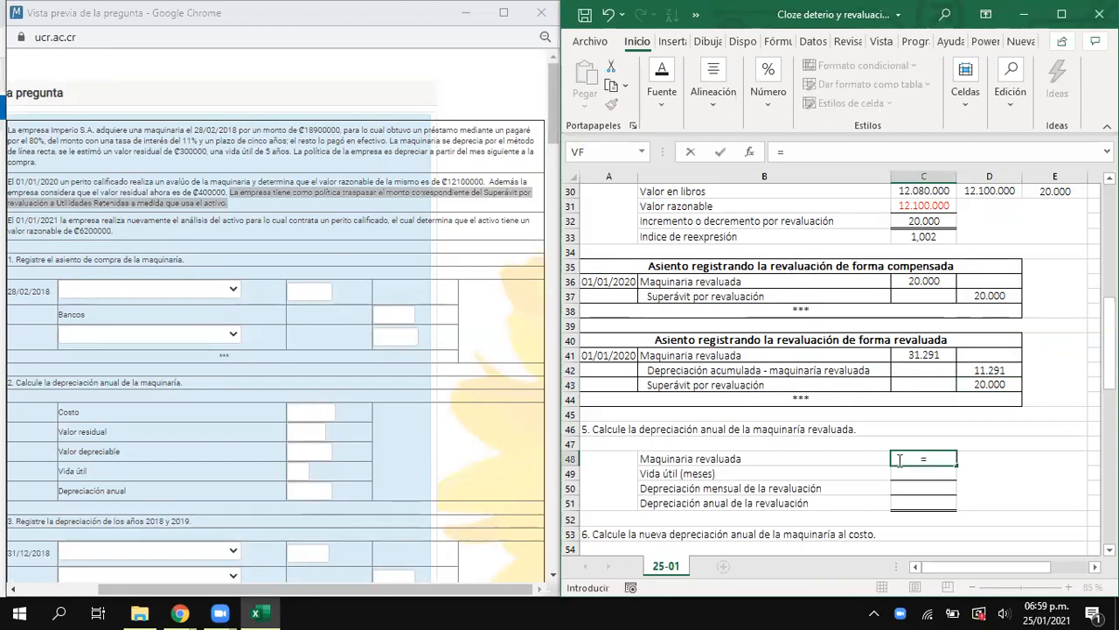
{"action": "left_click", "coordinate": [994, 385]}
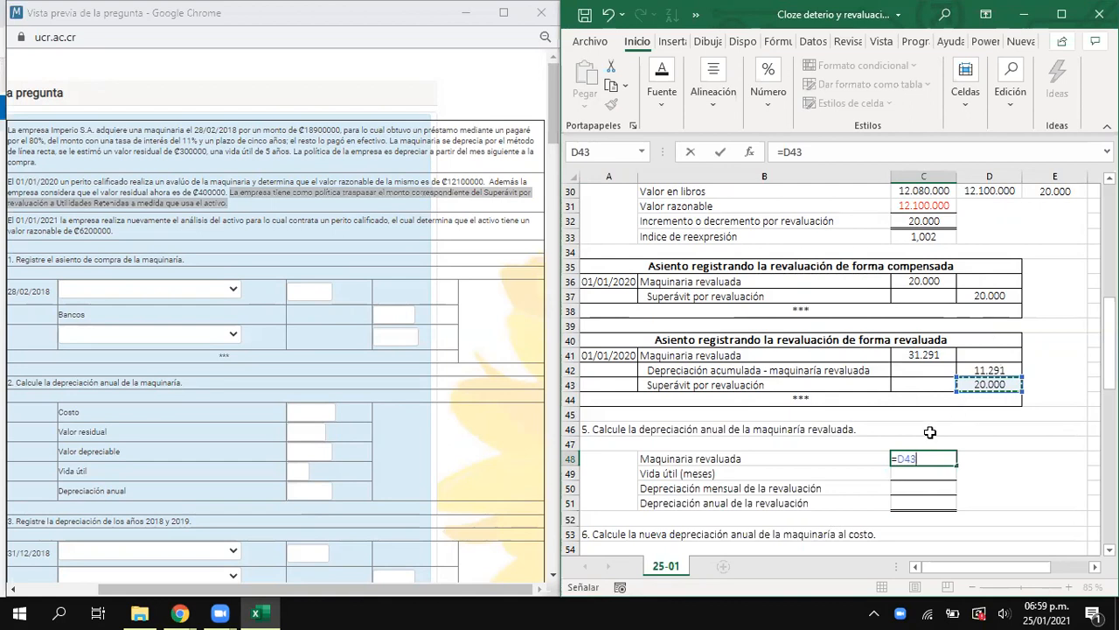
{"action": "key", "text": "Return"}
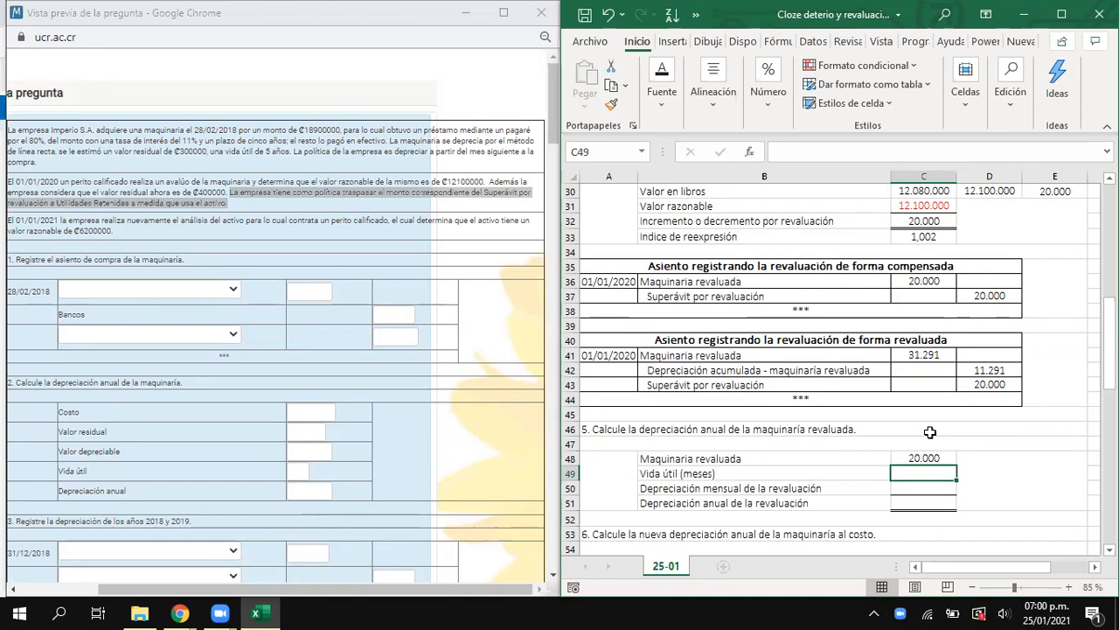
- Calculate the remaining Vida útil (meses) in C49 with the formula =5*12-12-10
{"action": "type", "text": "="}
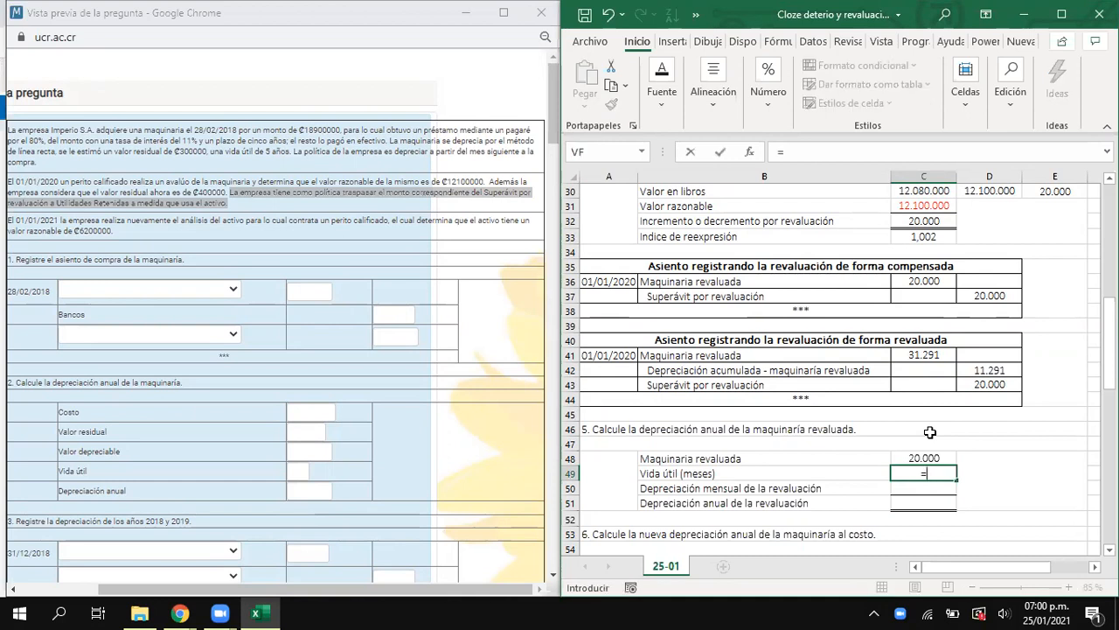
{"action": "type", "text": "5*12-"}
{"action": "scroll", "coordinate": [951, 409], "scroll_direction": "up", "scroll_amount": 5}
{"action": "scroll", "coordinate": [951, 410], "scroll_direction": "up", "scroll_amount": 2}
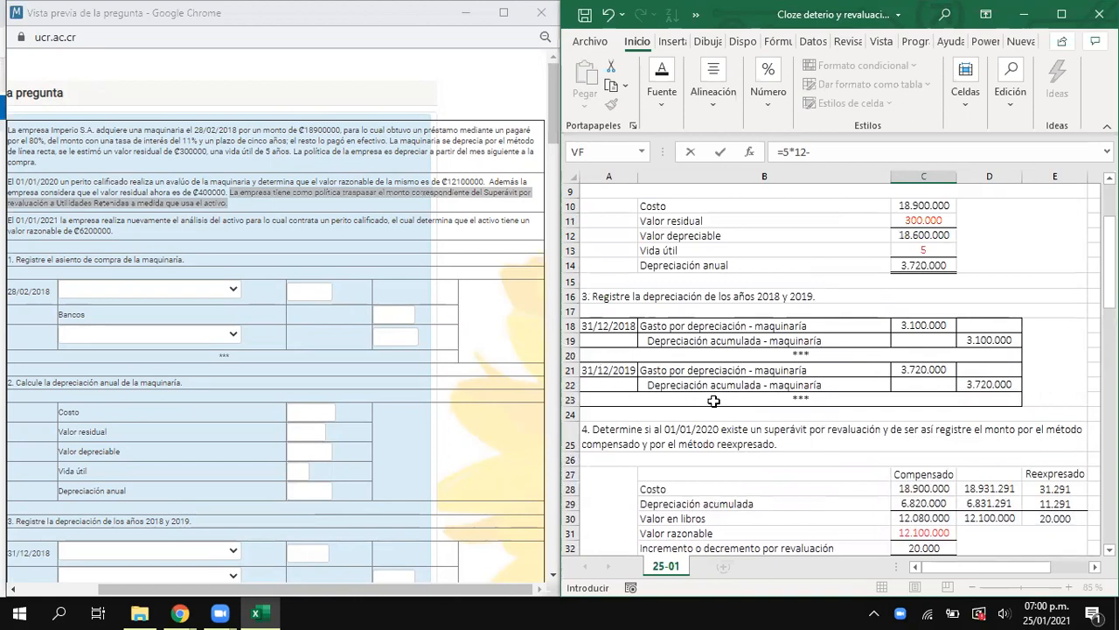
{"action": "type", "text": "12-"}
{"action": "type", "text": "10"}
{"action": "key", "text": "Return"}
{"action": "scroll", "coordinate": [604, 525], "scroll_direction": "down", "scroll_amount": 1}
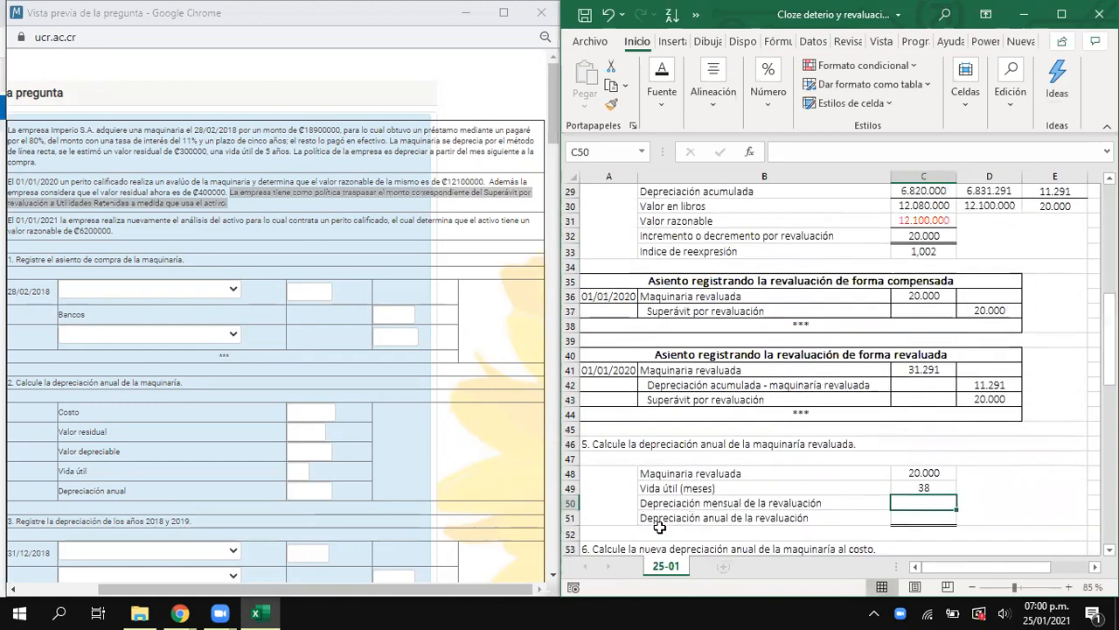
- Calculate Depreciación mensual de la revaluación in C50 by dividing Maquinaria revaluada in C48 by the months in C49
{"action": "left_click_drag", "start_coordinate": [658, 488], "coordinate": [919, 488]}
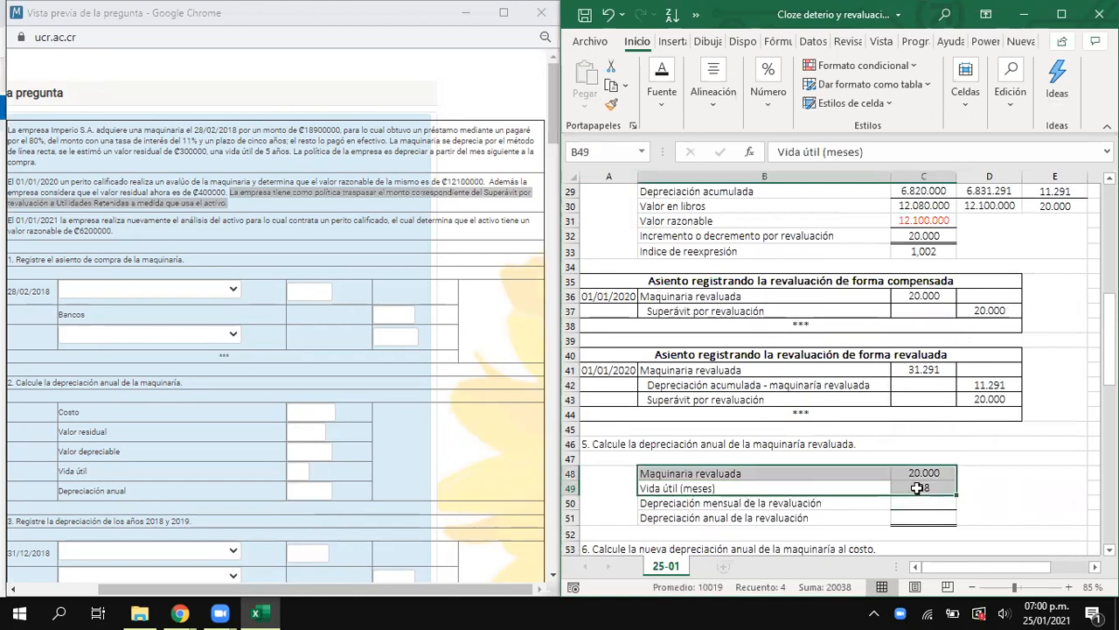
{"action": "left_click", "coordinate": [918, 488]}
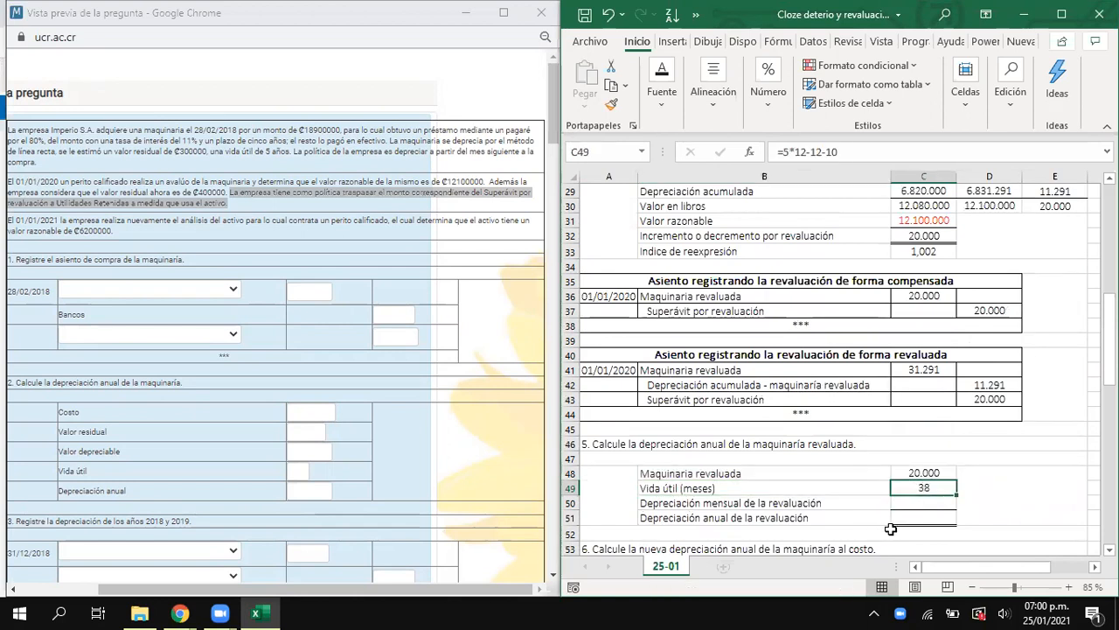
{"action": "left_click", "coordinate": [927, 504]}
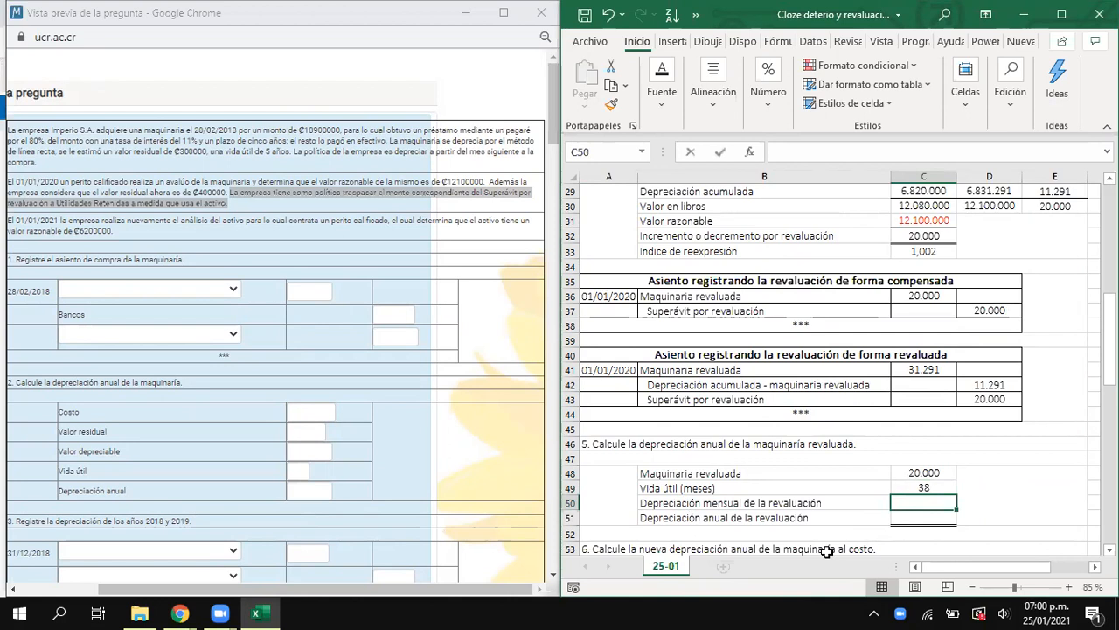
{"action": "type", "text": "="}
{"action": "key", "text": "Up"}
{"action": "key", "text": "Up"}
{"action": "type", "text": "/"}
{"action": "key", "text": "Up"}
{"action": "key", "text": "Return"}
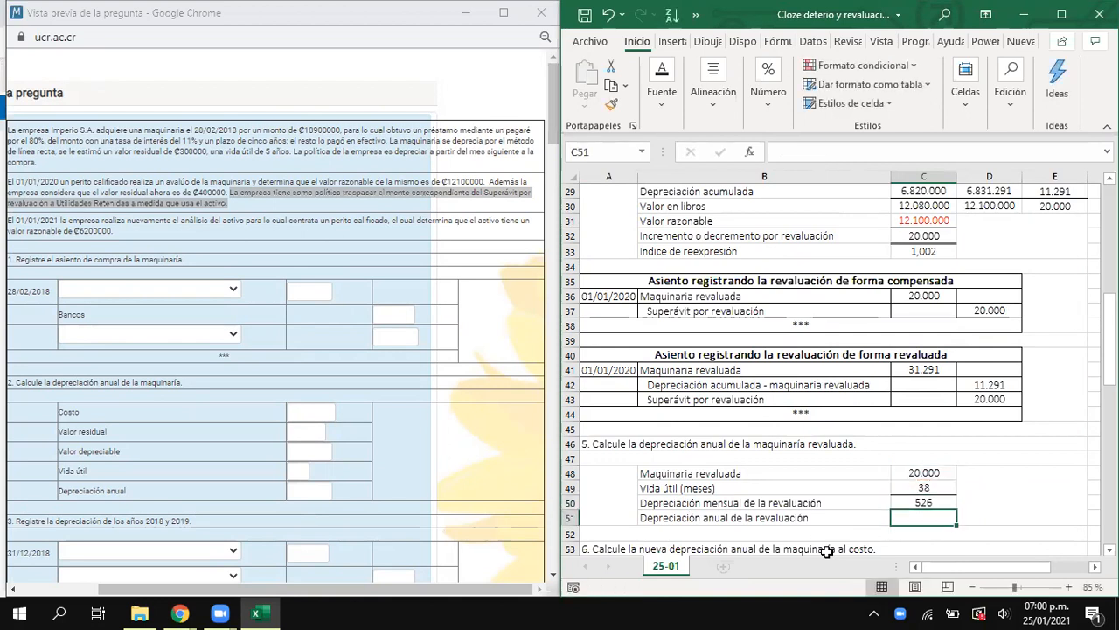
- Calculate Depreciación anual de la revaluación in C51 by multiplying the monthly depreciation in C50 by 12
{"action": "type", "text": "="}
{"action": "key", "text": "Up"}
{"action": "type", "text": "*12"}
{"action": "key", "text": "Return"}
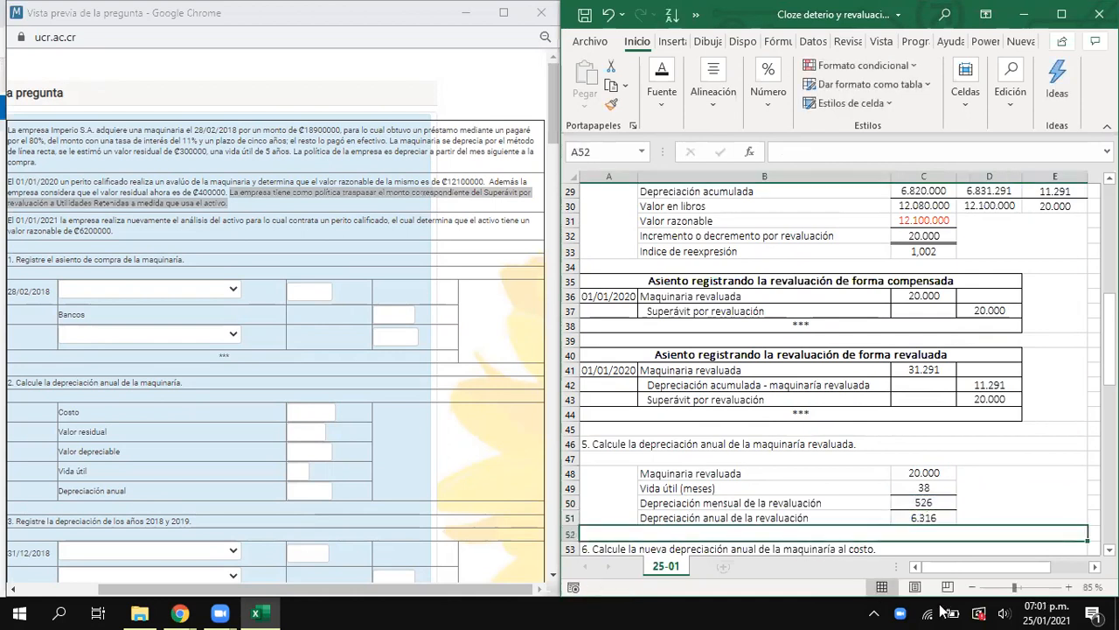
- Review the depreciation block B48:C51, the problem statement's sentence on the new residual value, and question 6
{"action": "left_click_drag", "start_coordinate": [923, 522], "coordinate": [921, 472]}
{"action": "left_click_drag", "start_coordinate": [806, 472], "coordinate": [912, 516]}
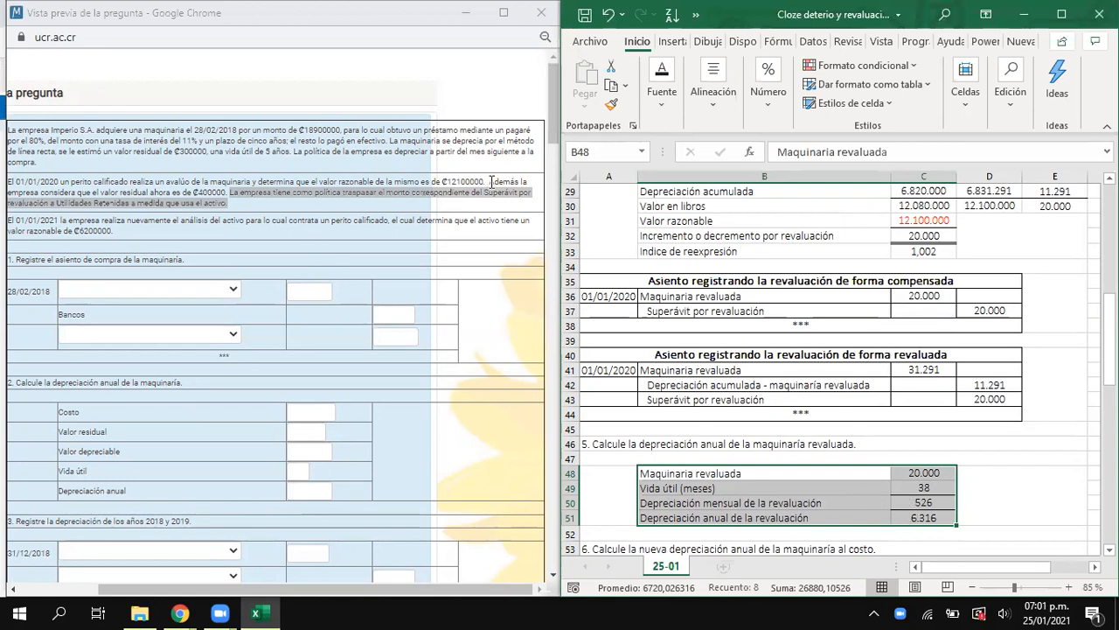
{"action": "left_click_drag", "start_coordinate": [491, 180], "coordinate": [229, 193]}
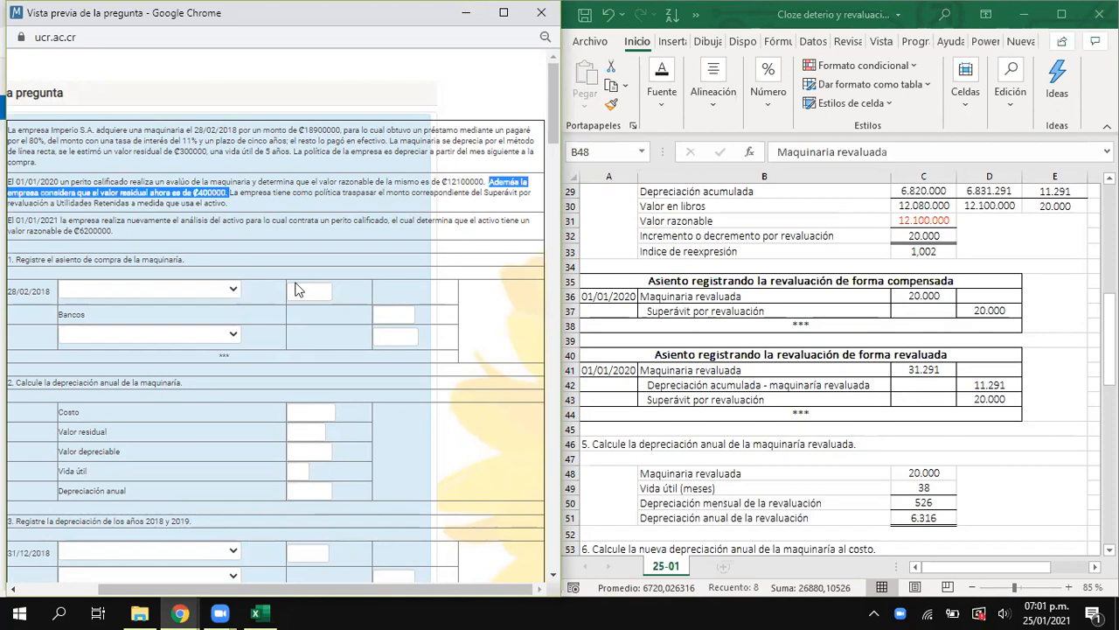
{"action": "scroll", "coordinate": [757, 356], "scroll_direction": "down", "scroll_amount": 3}
{"action": "scroll", "coordinate": [757, 354], "scroll_direction": "down", "scroll_amount": 2}
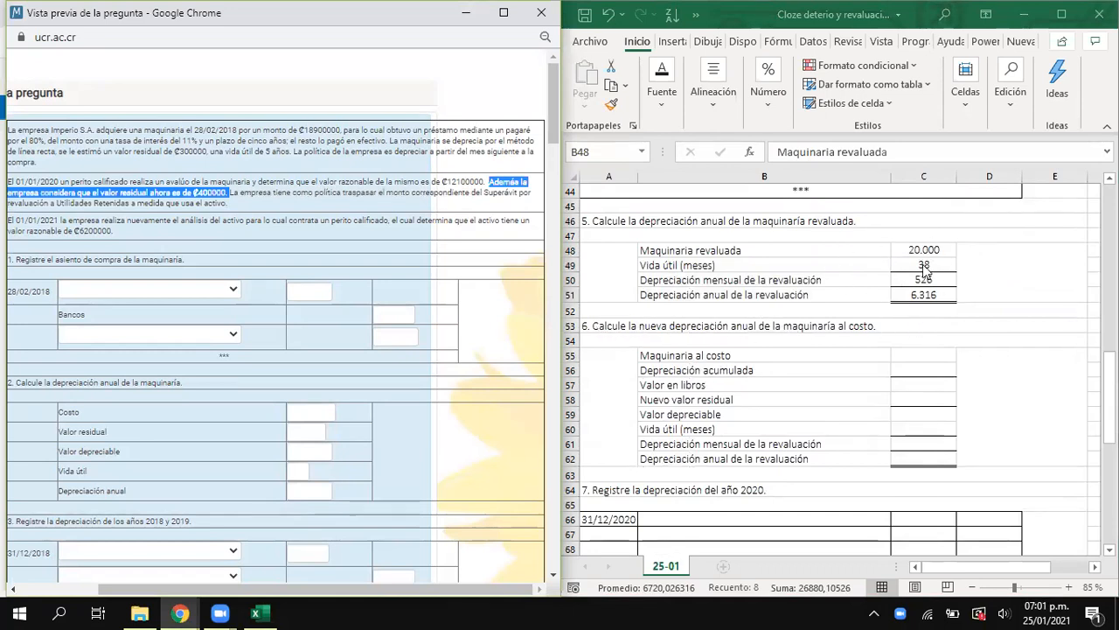
{"action": "left_click", "coordinate": [708, 251]}
{"action": "left_click_drag", "start_coordinate": [708, 251], "coordinate": [941, 302]}
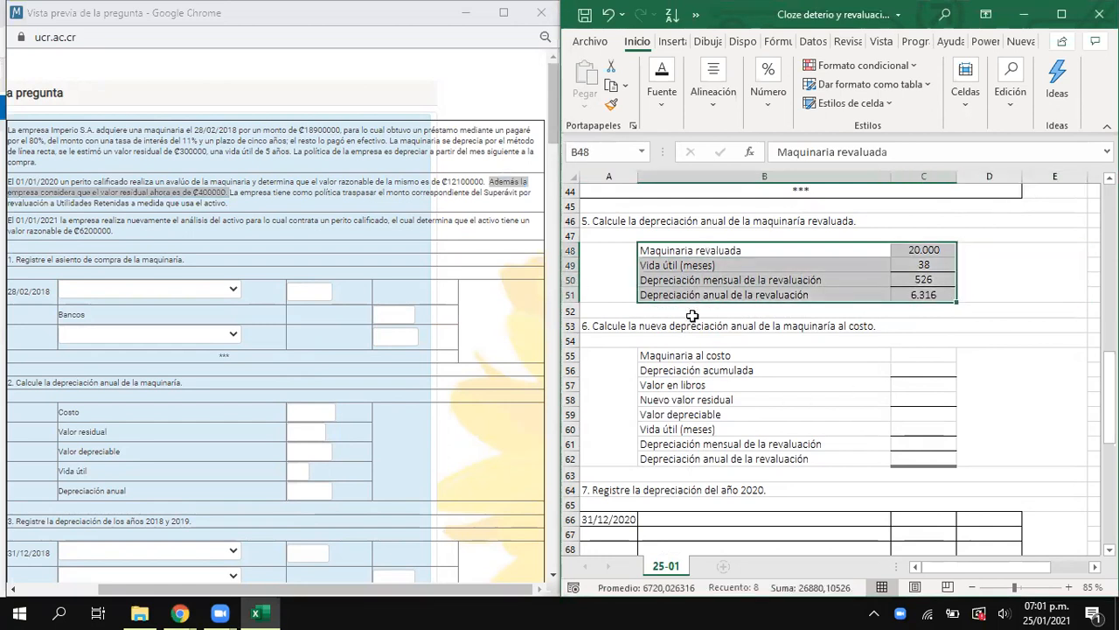
{"action": "left_click", "coordinate": [688, 322]}
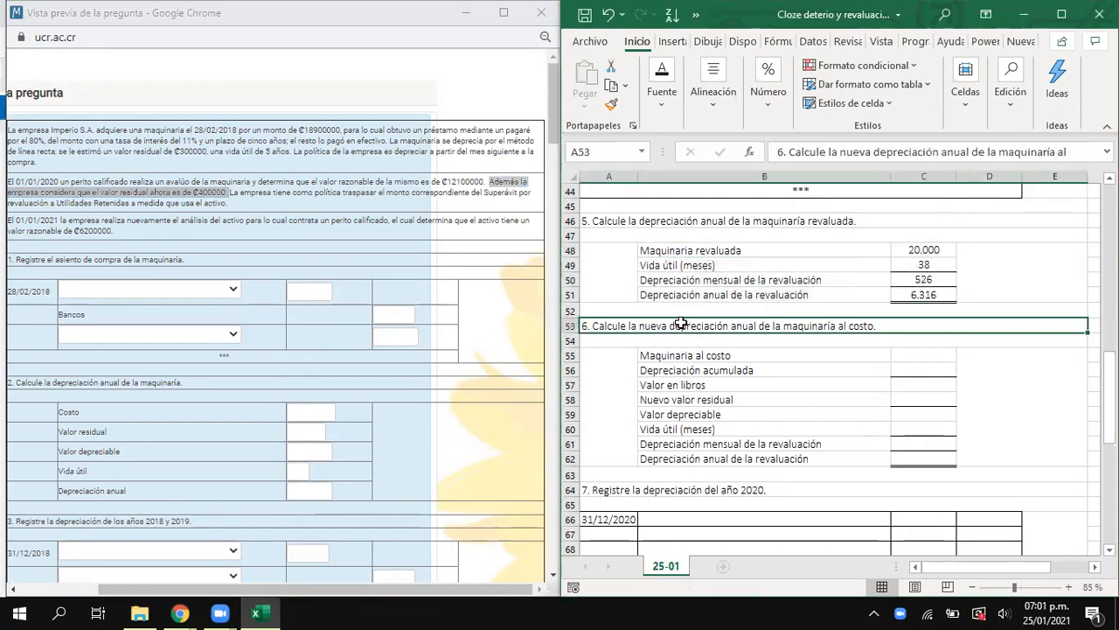
- Fill Maquinaria al costo in C55 by linking it to the Maquinaría purchase debit in C3
{"action": "left_click", "coordinate": [913, 356]}
{"action": "type", "text": "="}
{"action": "scroll", "coordinate": [833, 473], "scroll_direction": "up", "scroll_amount": 14}
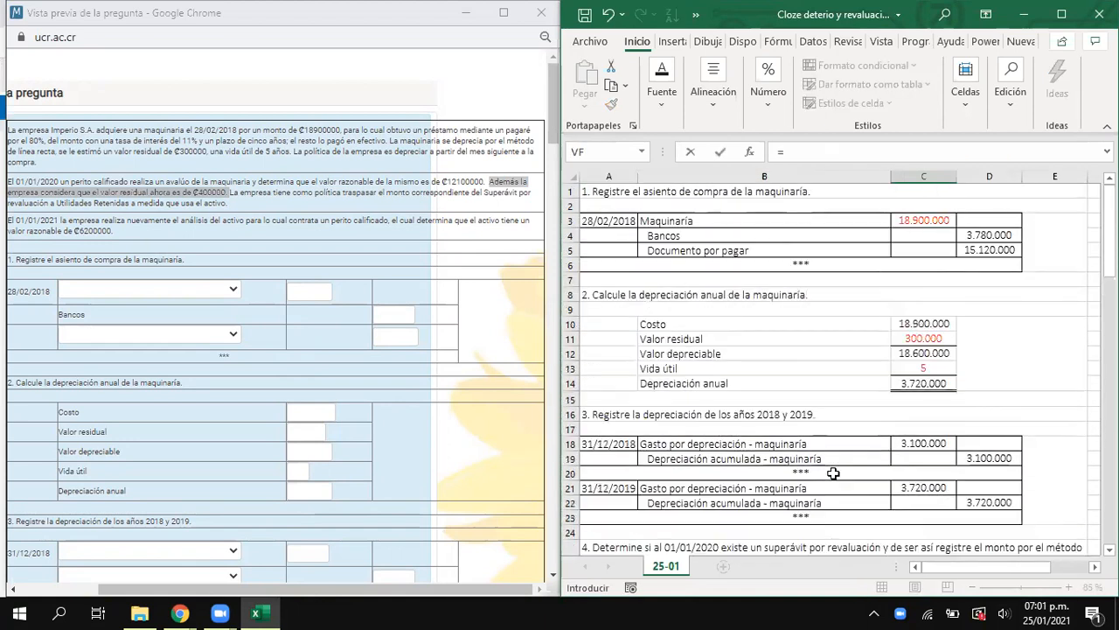
{"action": "left_click", "coordinate": [924, 220]}
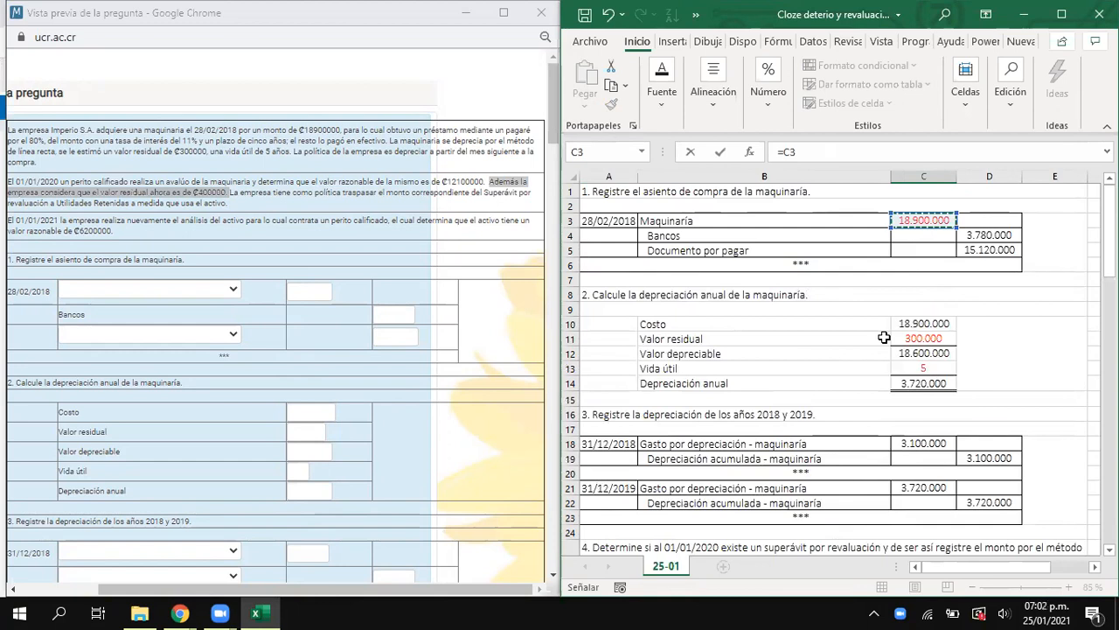
{"action": "key", "text": "Return"}
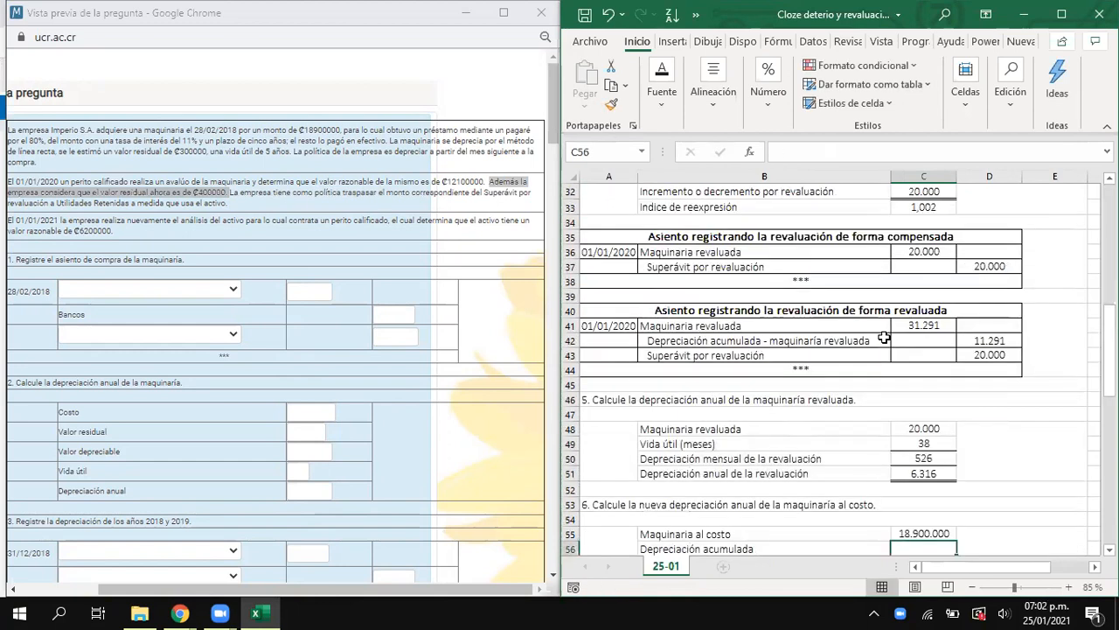
- Calculate Depreciación acumulada in C56 by adding the 2018 and 2019 accumulated depreciation credits in D19 and D22
{"action": "type", "text": "="}
{"action": "scroll", "coordinate": [712, 307], "scroll_direction": "up", "scroll_amount": 10}
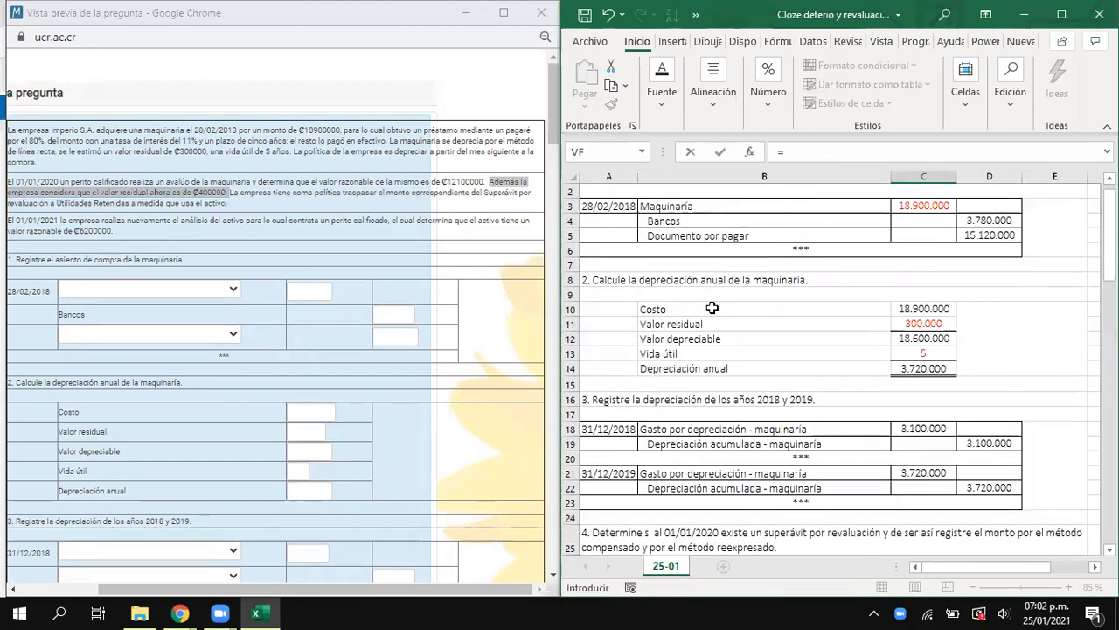
{"action": "scroll", "coordinate": [664, 254], "scroll_direction": "up", "scroll_amount": 1}
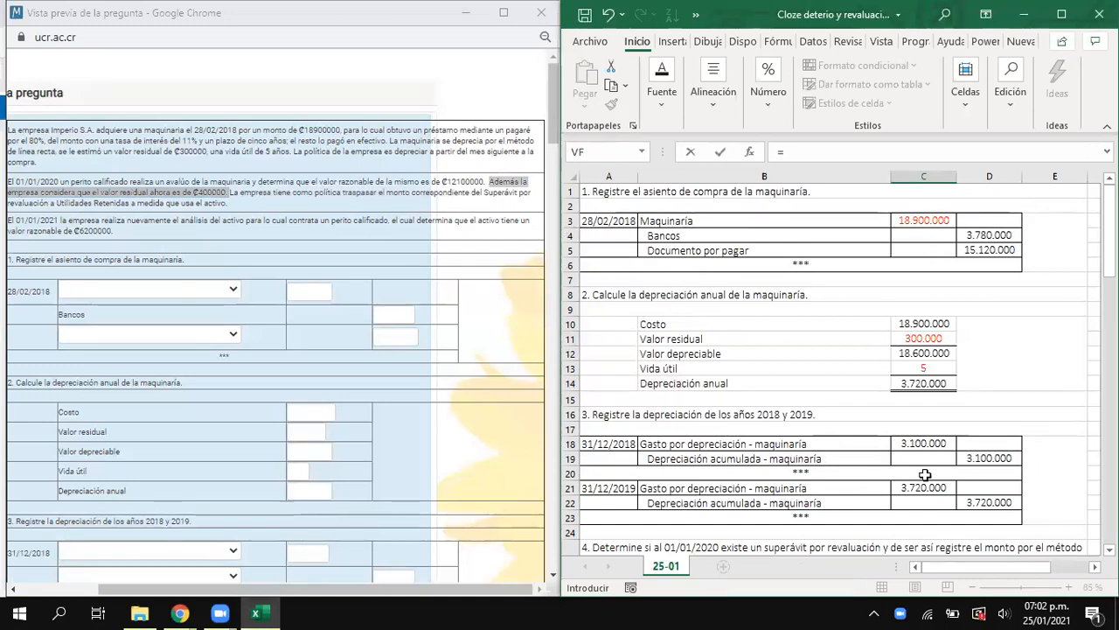
{"action": "left_click", "coordinate": [1006, 458]}
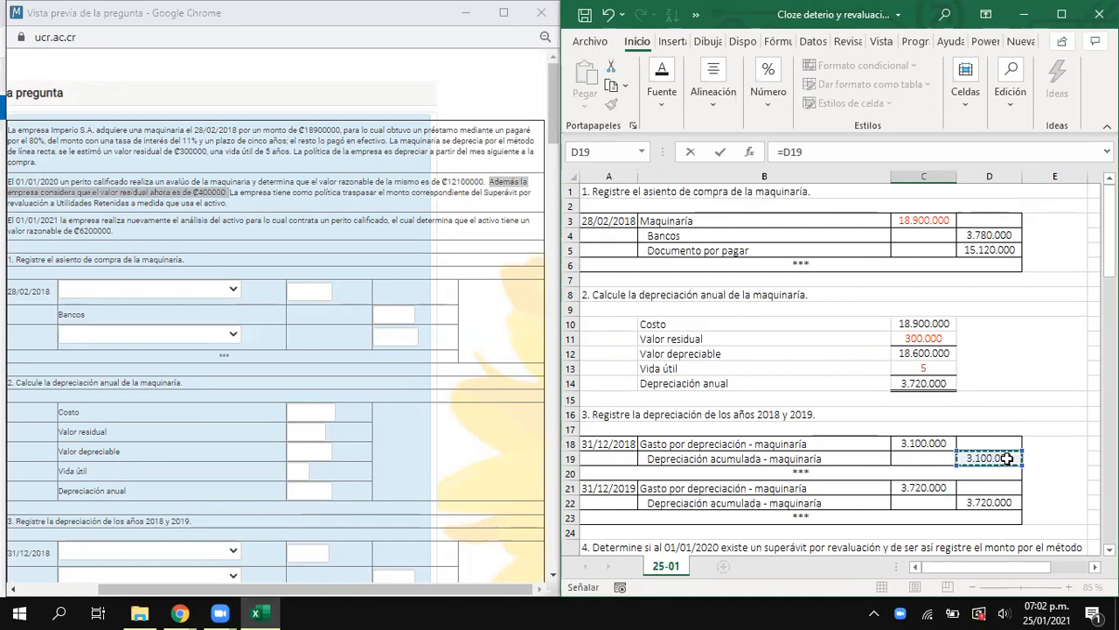
{"action": "type", "text": "+"}
{"action": "left_click", "coordinate": [988, 505]}
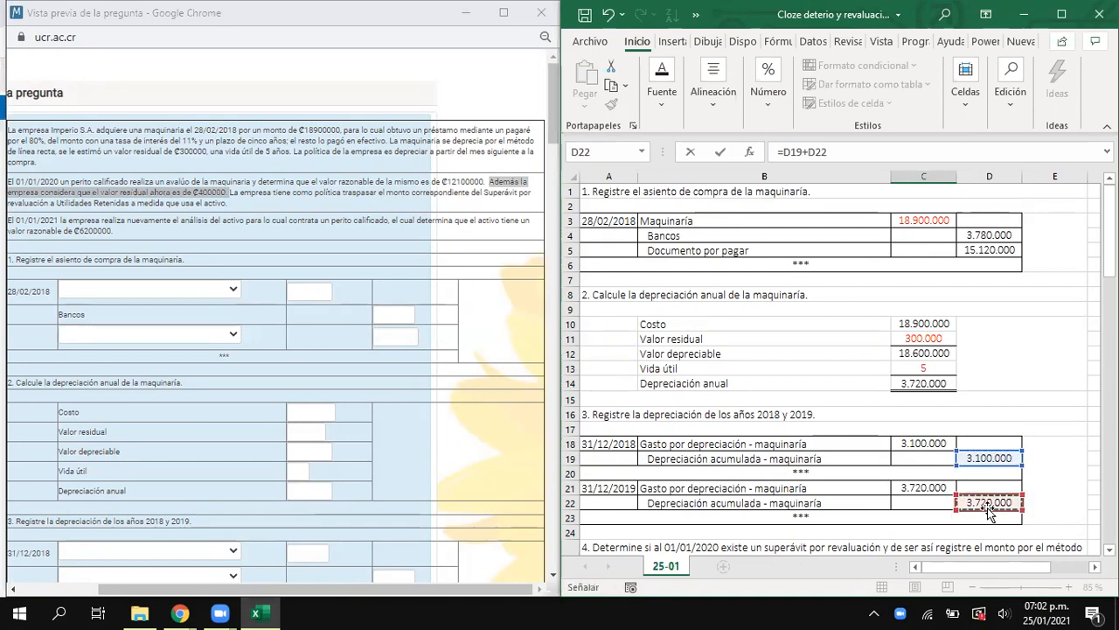
{"action": "scroll", "coordinate": [879, 445], "scroll_direction": "down", "scroll_amount": 3}
{"action": "scroll", "coordinate": [880, 445], "scroll_direction": "down", "scroll_amount": 7}
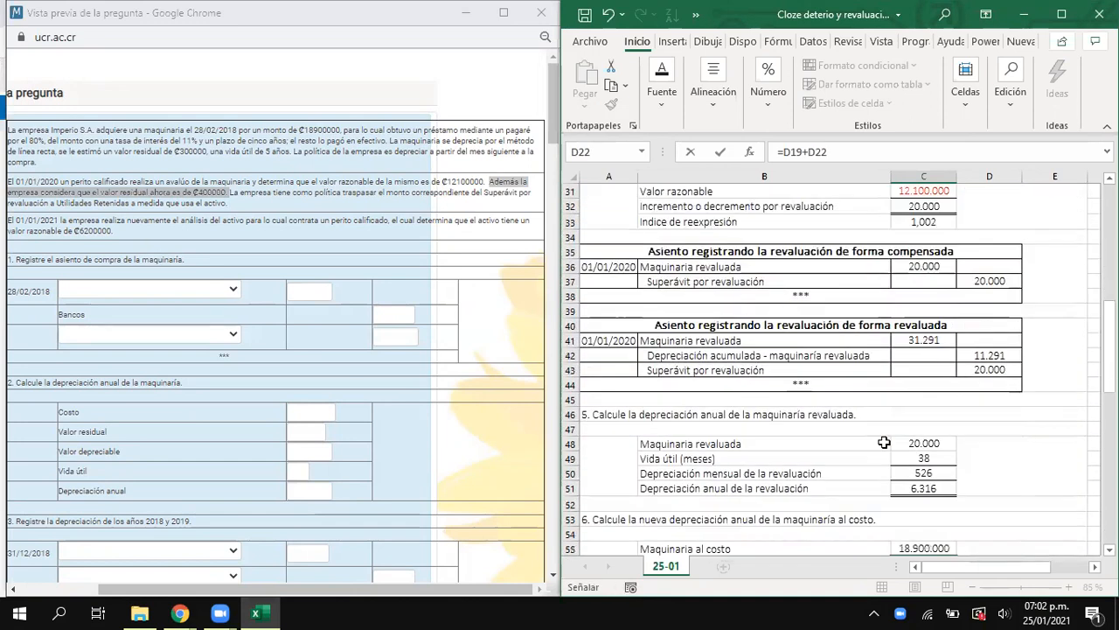
{"action": "key", "text": "Return"}
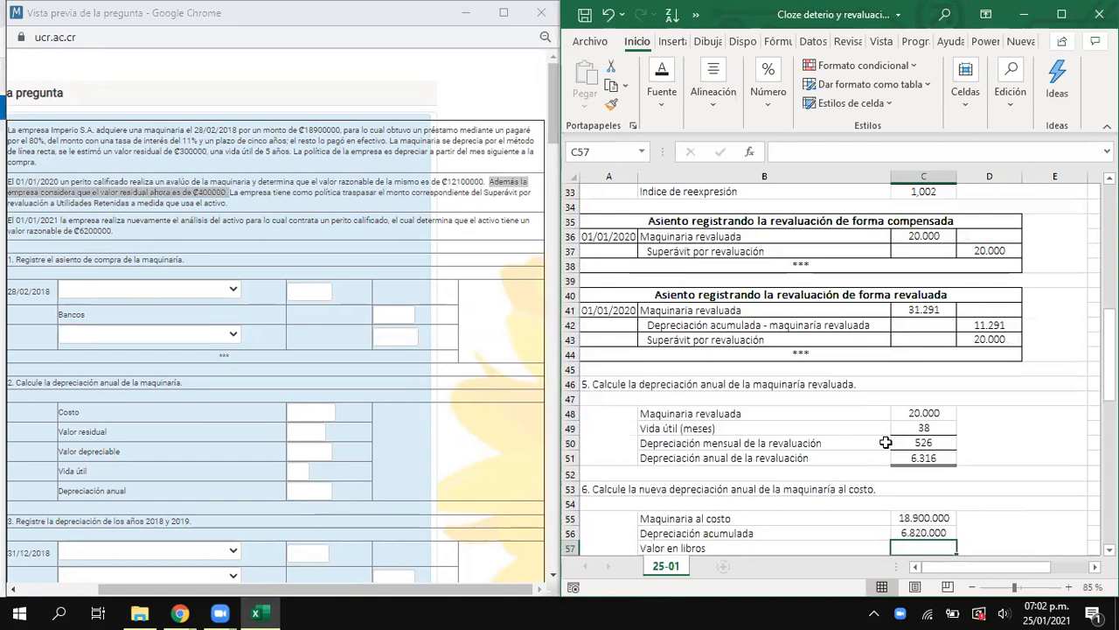
- Calculate Valor en libros in C57 by subtracting Depreciación acumulada in C56 from Maquinaria al costo in C55
{"action": "type", "text": "="}
{"action": "key", "text": "Up"}
{"action": "key", "text": "Up"}
{"action": "type", "text": "-"}
{"action": "key", "text": "Up"}
{"action": "key", "text": "Return"}
{"action": "scroll", "coordinate": [886, 443], "scroll_direction": "down", "scroll_amount": 2}
{"action": "left_click", "coordinate": [915, 446]}
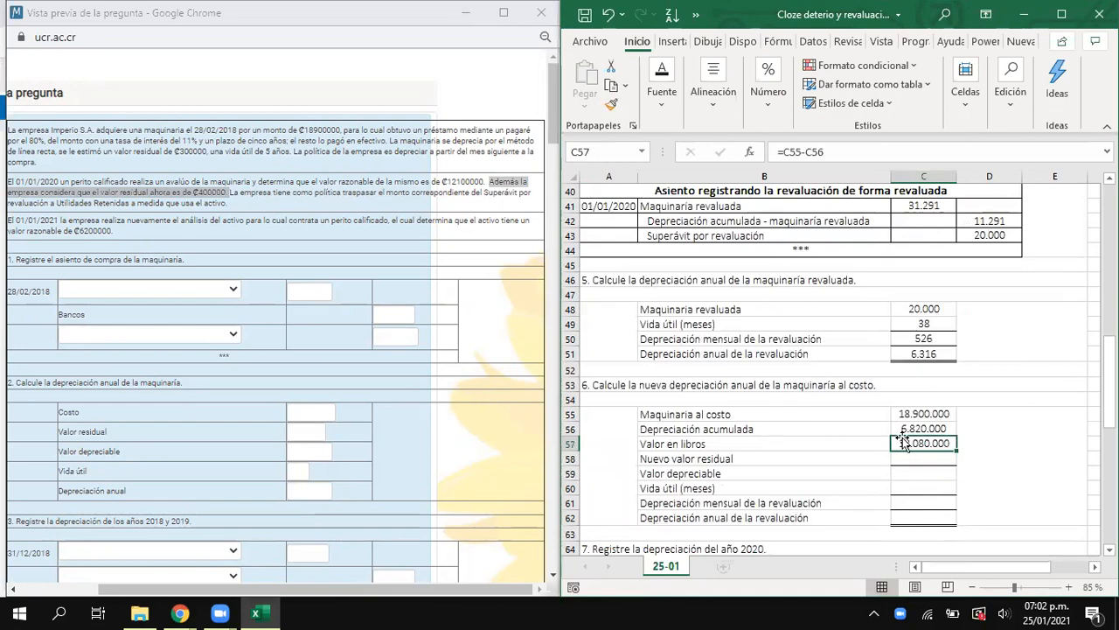
- Review the Depreciación acumulada - maquinaría revaluada line in row 42 and the question 6 block B55:C62
{"action": "scroll", "coordinate": [904, 440], "scroll_direction": "up", "scroll_amount": 5}
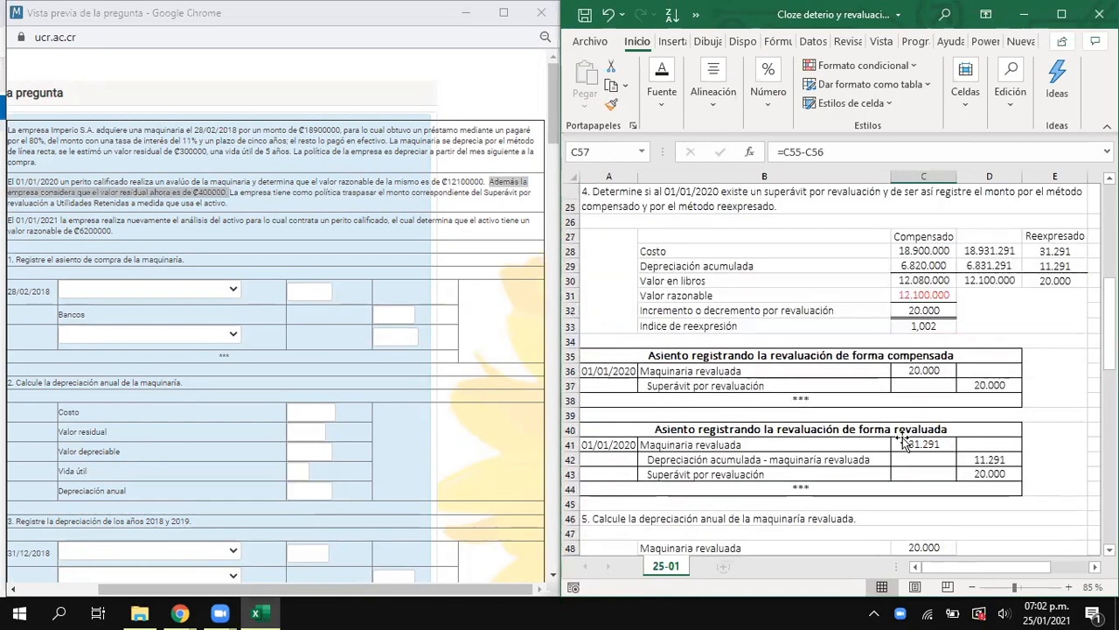
{"action": "scroll", "coordinate": [905, 444], "scroll_direction": "up", "scroll_amount": 1}
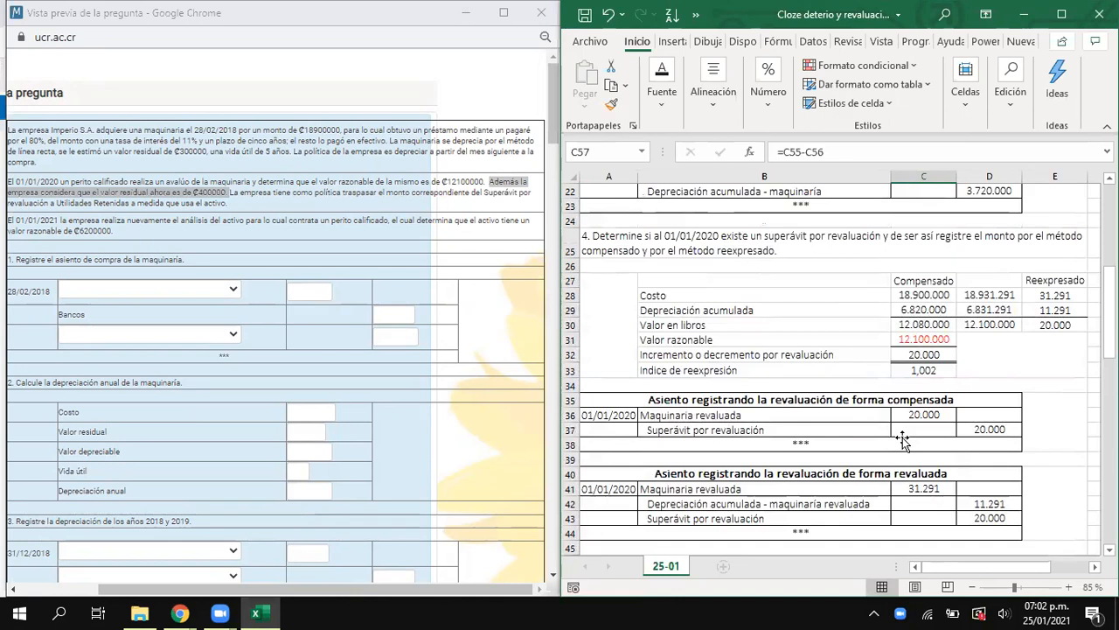
{"action": "left_click", "coordinate": [737, 502]}
{"action": "left_click_drag", "start_coordinate": [923, 504], "coordinate": [988, 502]}
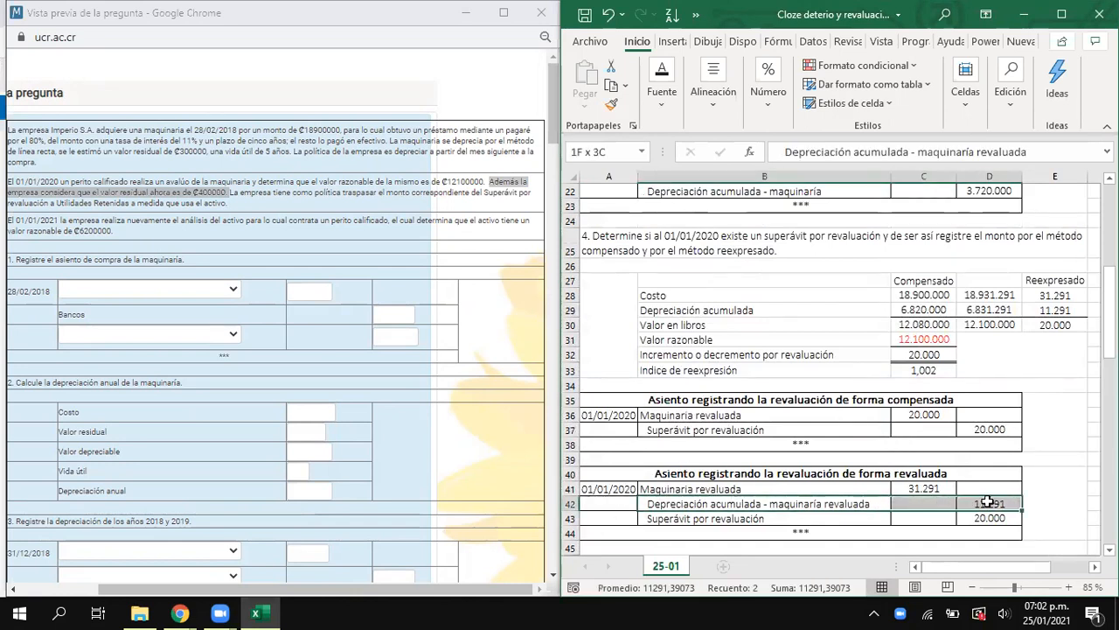
{"action": "left_click_drag", "start_coordinate": [978, 506], "coordinate": [978, 504]}
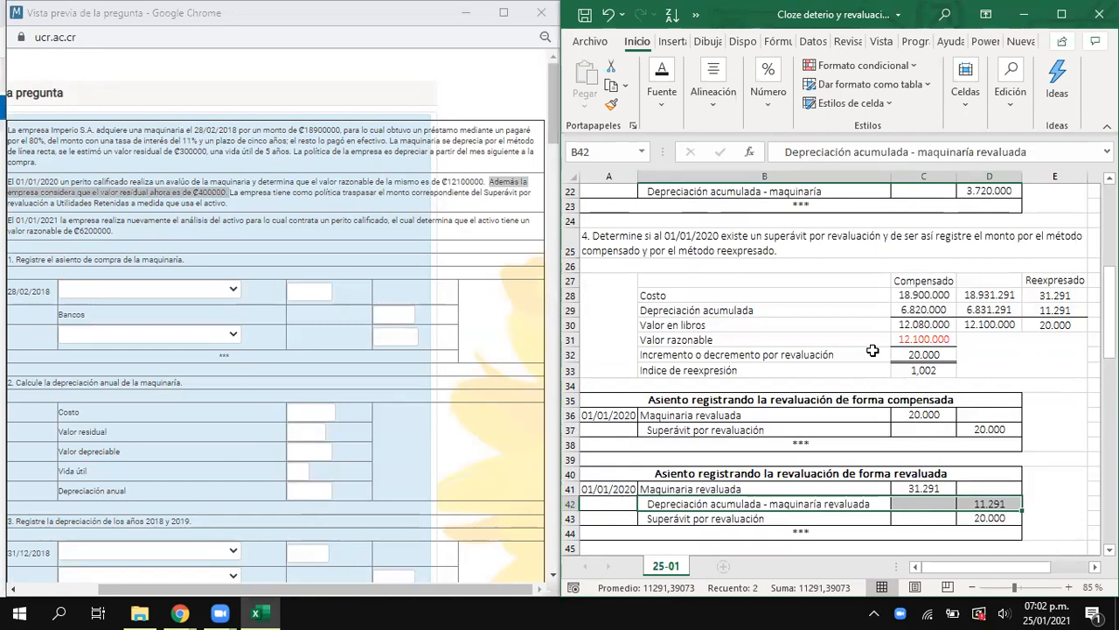
{"action": "scroll", "coordinate": [796, 358], "scroll_direction": "down", "scroll_amount": 1}
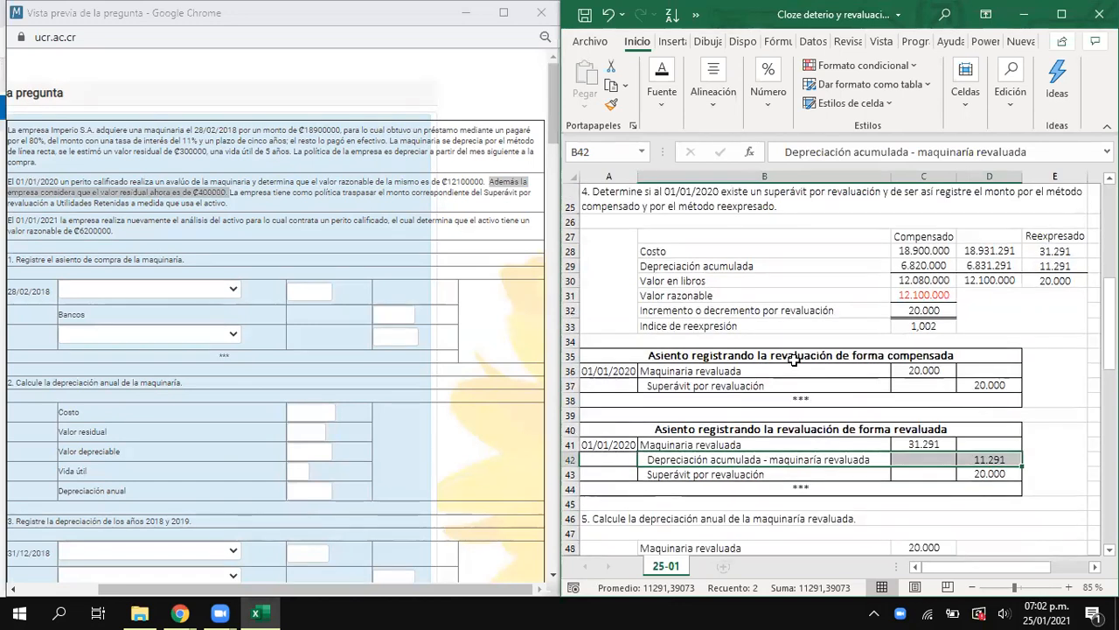
{"action": "scroll", "coordinate": [791, 361], "scroll_direction": "down", "scroll_amount": 5}
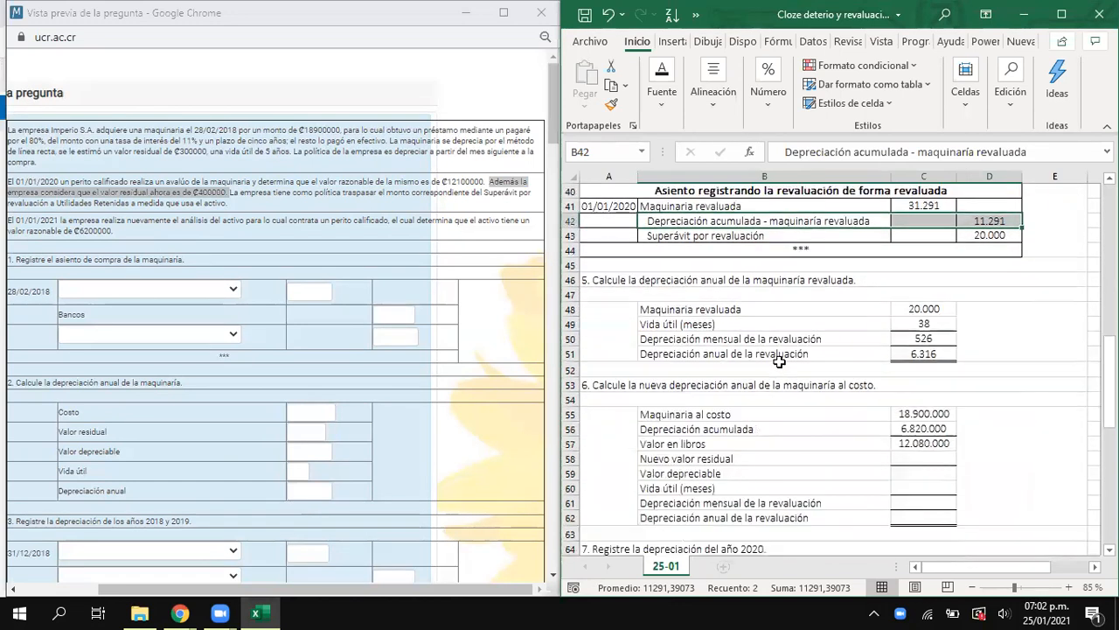
{"action": "left_click_drag", "start_coordinate": [729, 417], "coordinate": [936, 511]}
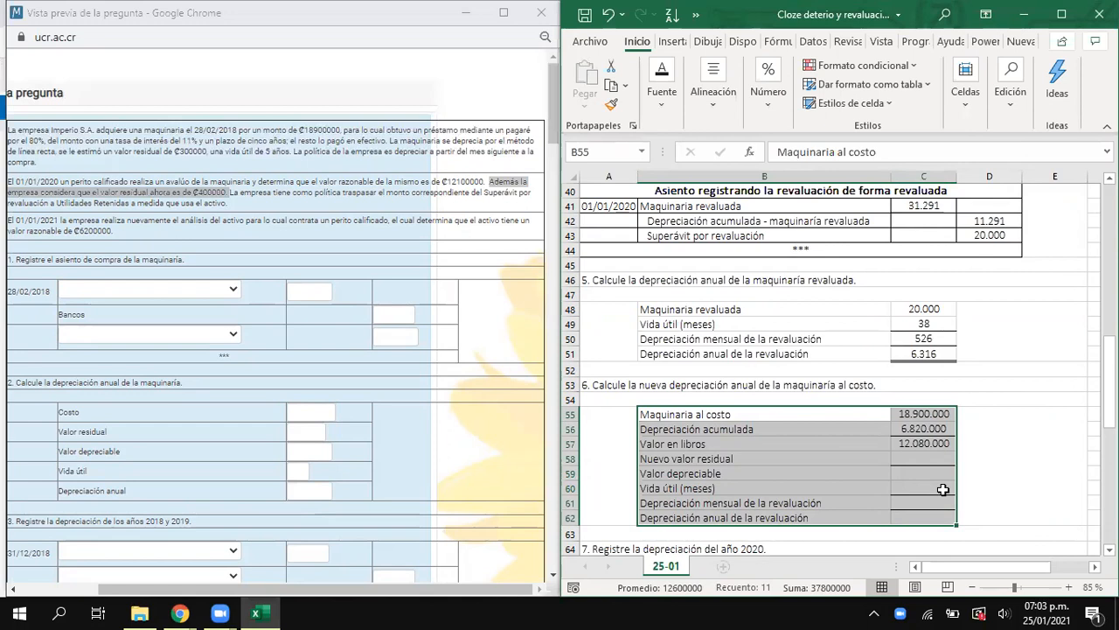
- Enter 400000 as Nuevo valor residual in C58
{"action": "left_click", "coordinate": [918, 442]}
{"action": "left_click", "coordinate": [916, 454]}
{"action": "scroll", "coordinate": [875, 469], "scroll_direction": "down", "scroll_amount": 1}
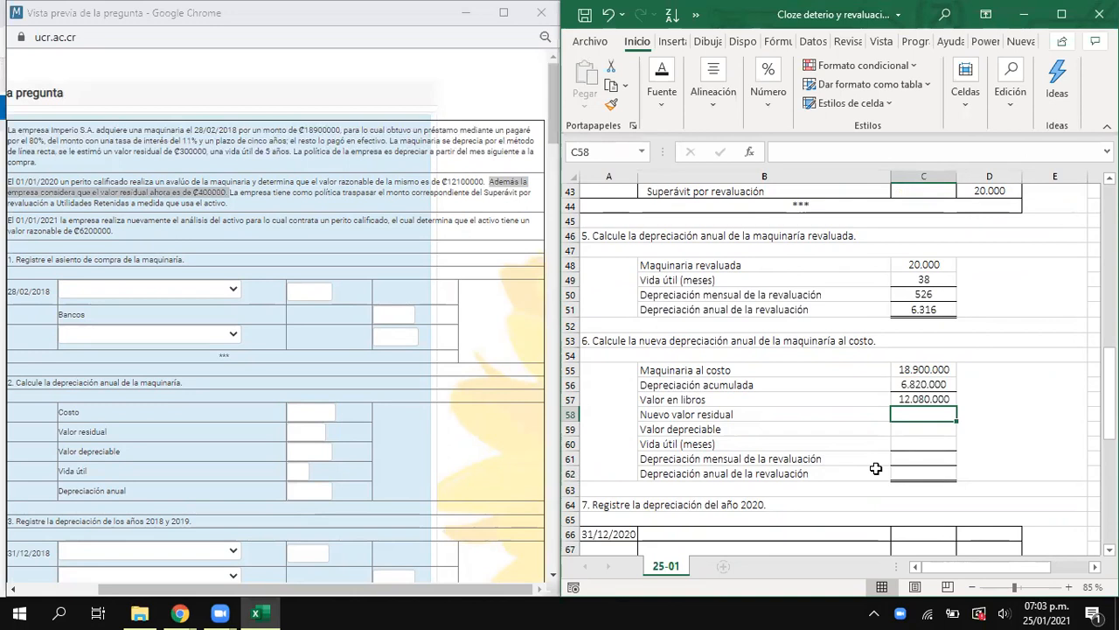
{"action": "type", "text": "400000"}
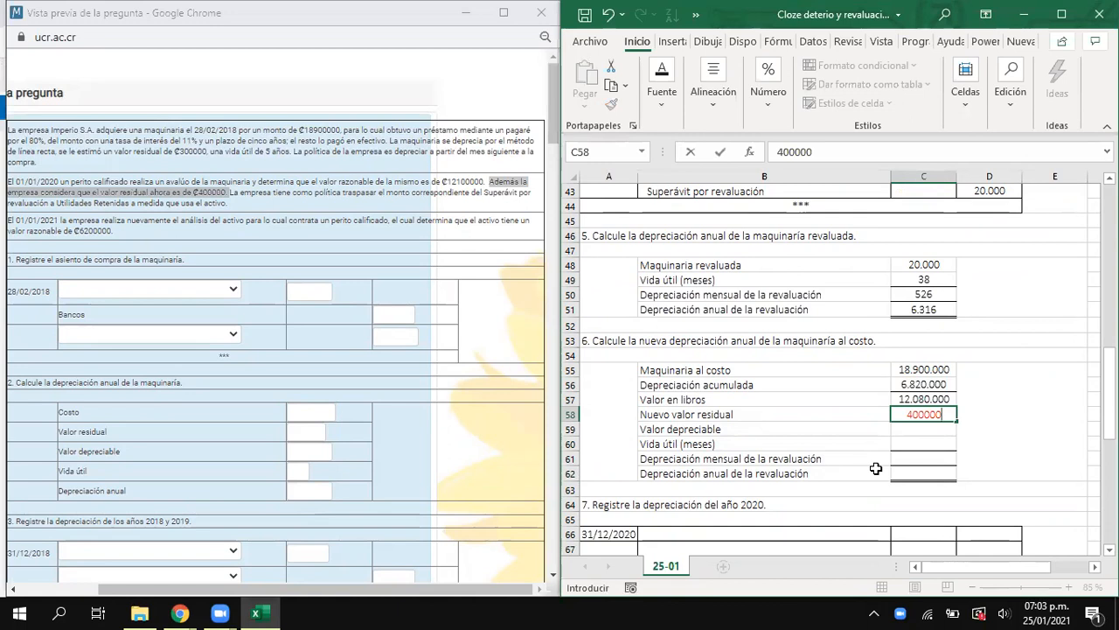
{"action": "key", "text": "Return"}
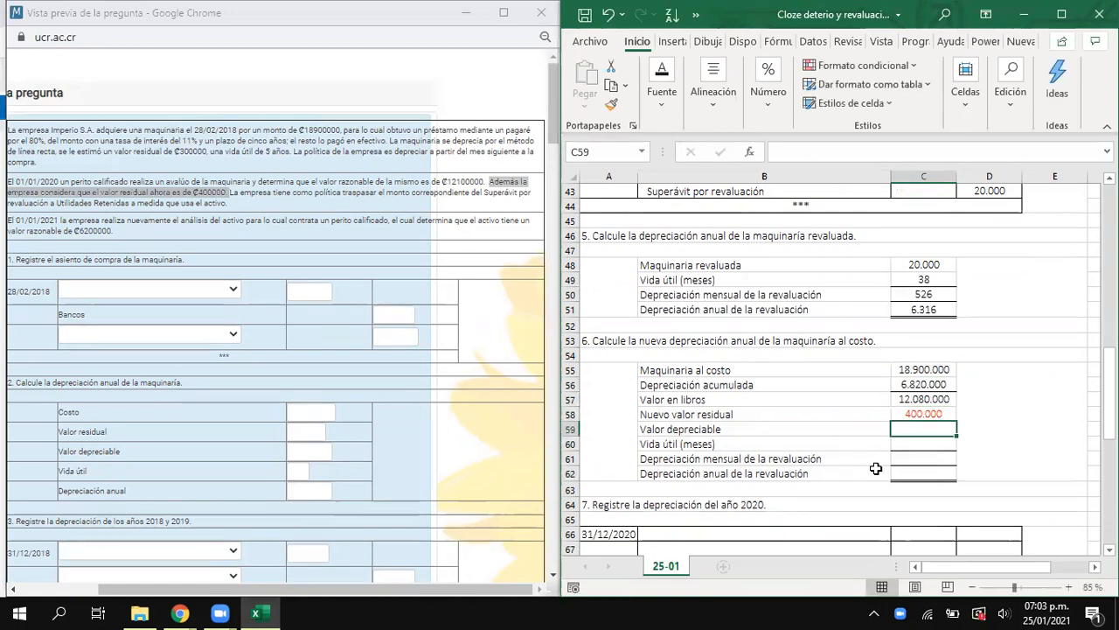
- Calculate Valor depreciable in C59 by subtracting Nuevo valor residual in C58 from Valor en libros in C57
{"action": "type", "text": "="}
{"action": "key", "text": "Up"}
{"action": "key", "text": "Up"}
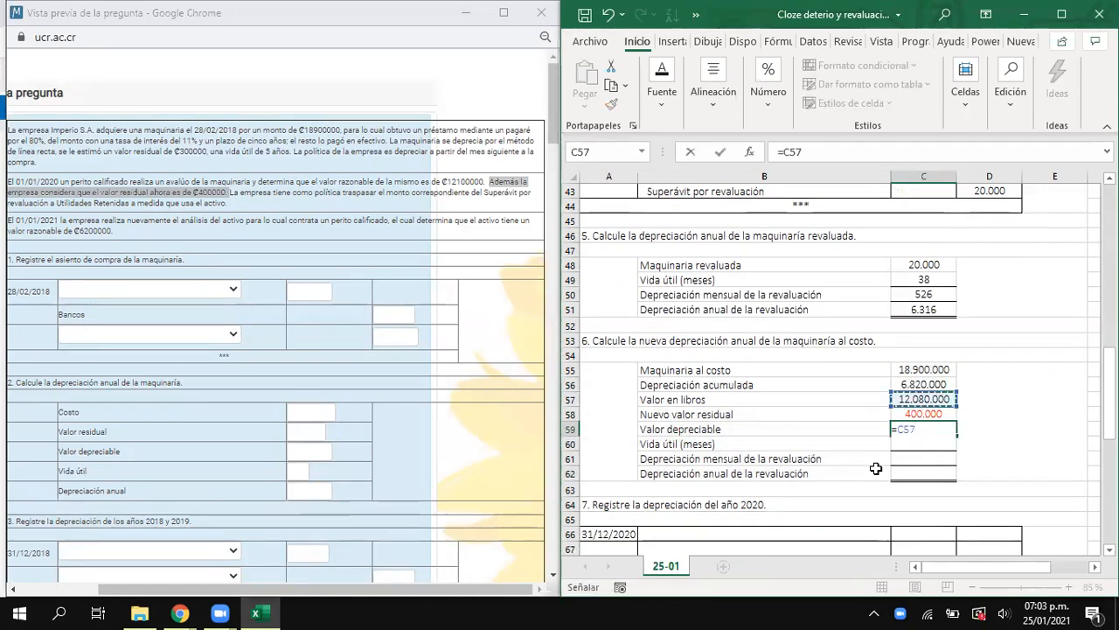
{"action": "type", "text": "-"}
{"action": "key", "text": "Up"}
{"action": "key", "text": "Return"}
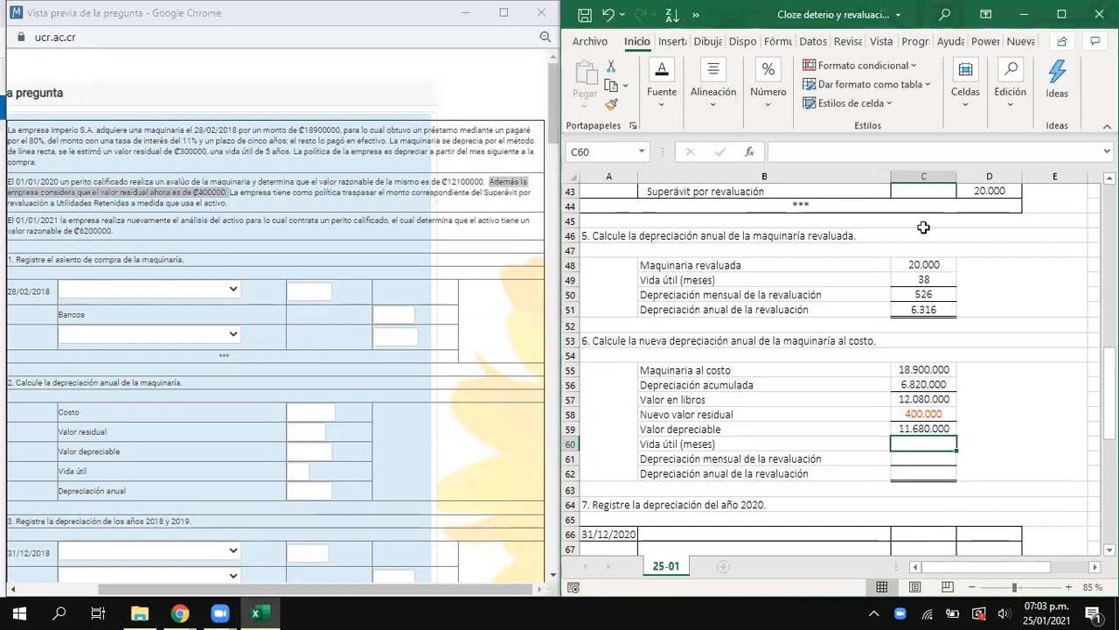
- Set Vida útil (meses) in C60 to 38 and calculate the monthly depreciation in C61 as C59 divided by C60
{"action": "type", "text": "38"}
{"action": "key", "text": "Return"}
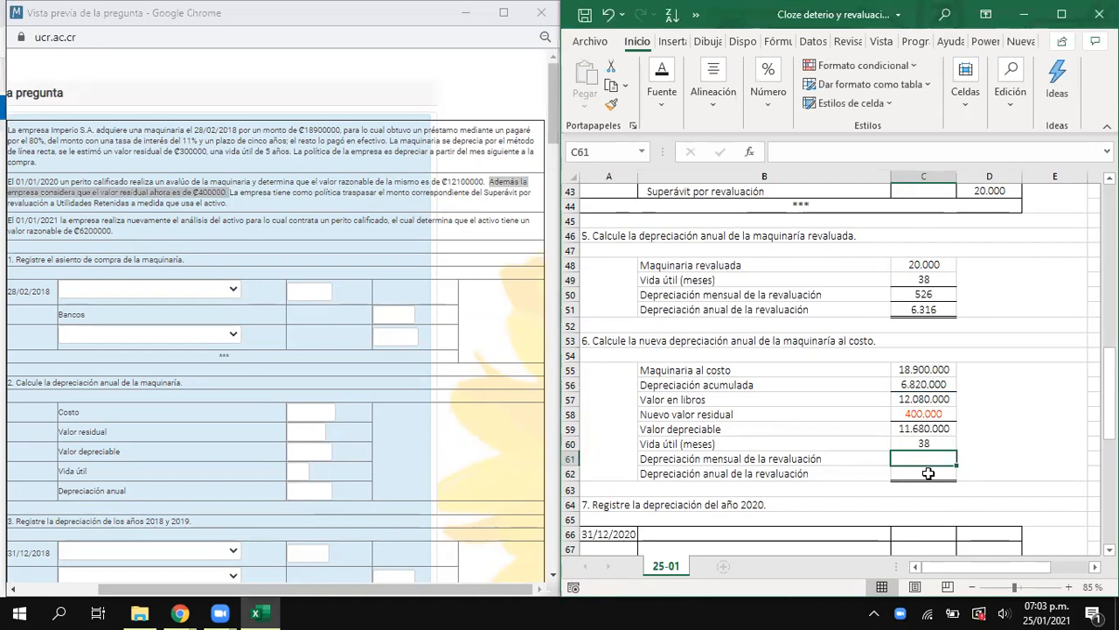
{"action": "type", "text": "="}
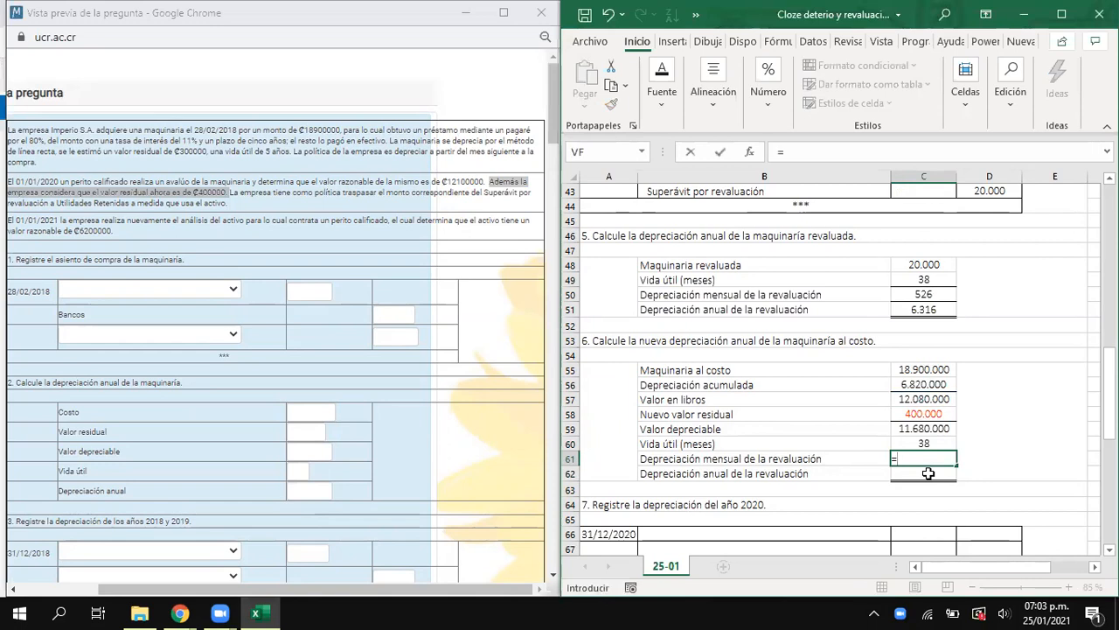
{"action": "key", "text": "Up"}
{"action": "key", "text": "Up"}
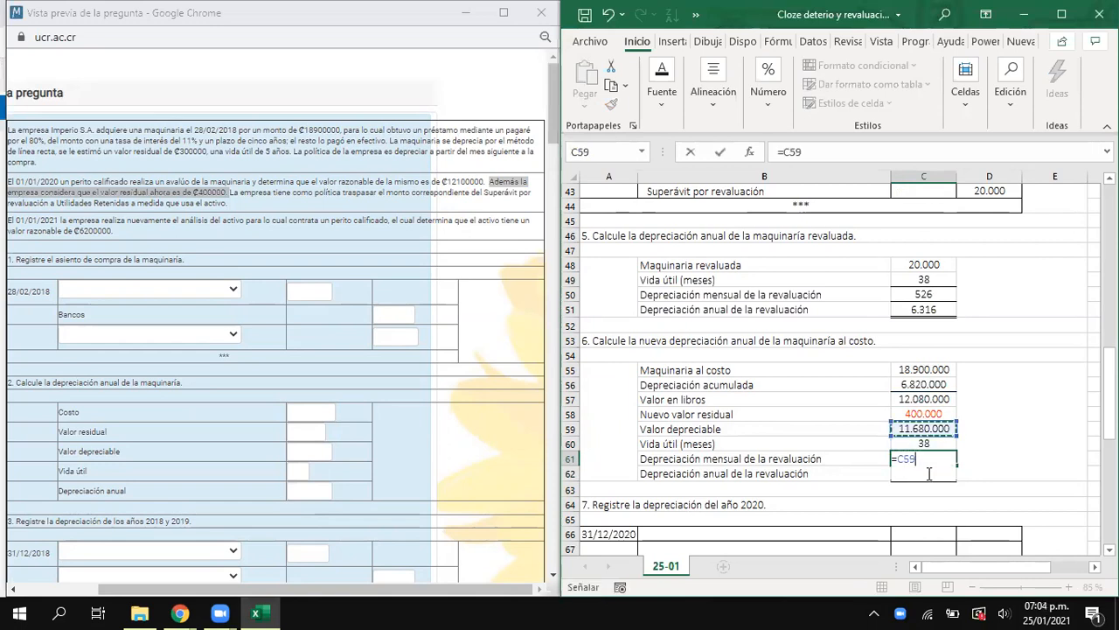
{"action": "type", "text": "/"}
{"action": "key", "text": "Up"}
{"action": "key", "text": "Return"}
- Calculate the annual depreciation in C62 by multiplying the monthly depreciation in C61 by 12
{"action": "type", "text": "="}
{"action": "key", "text": "Up"}
{"action": "type", "text": "*12"}
{"action": "key", "text": "Return"}
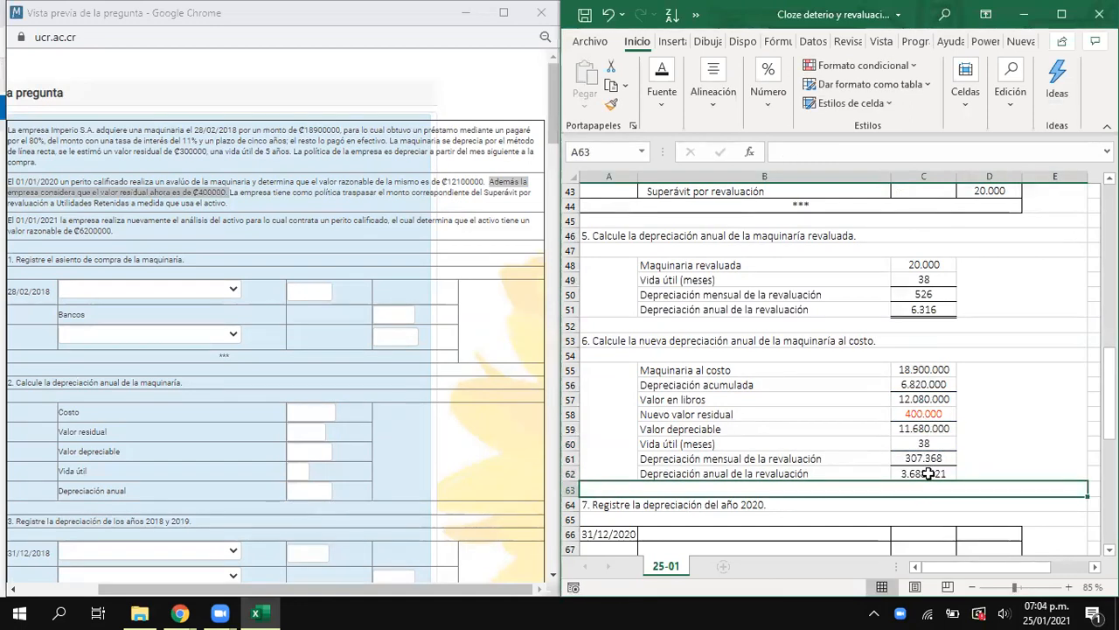
{"action": "left_click_drag", "start_coordinate": [804, 473], "coordinate": [939, 458]}
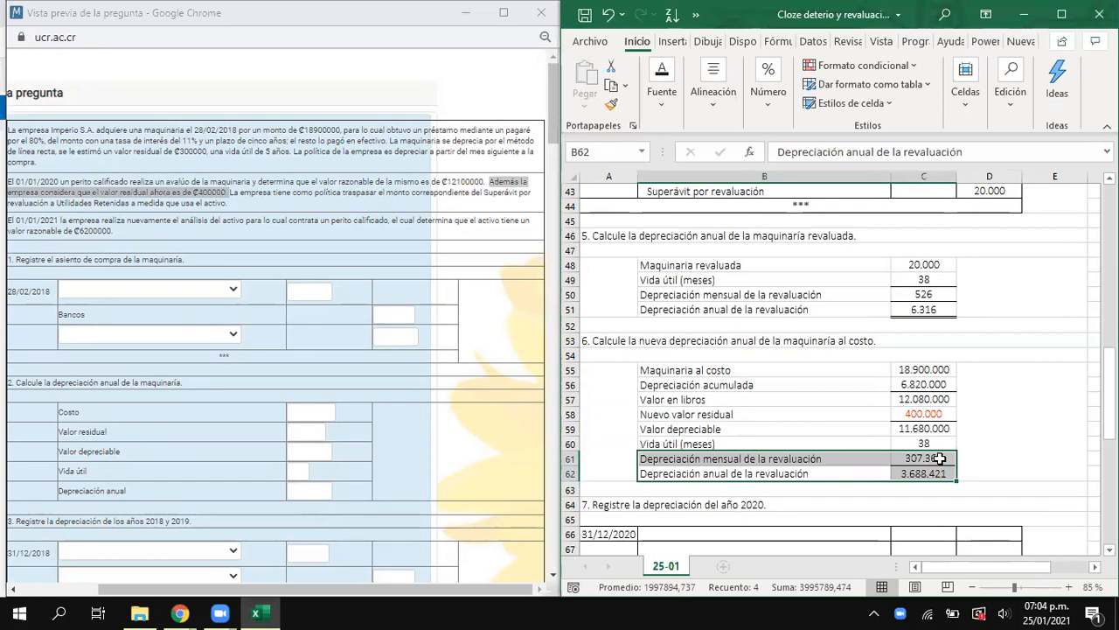
{"action": "left_click", "coordinate": [910, 473]}
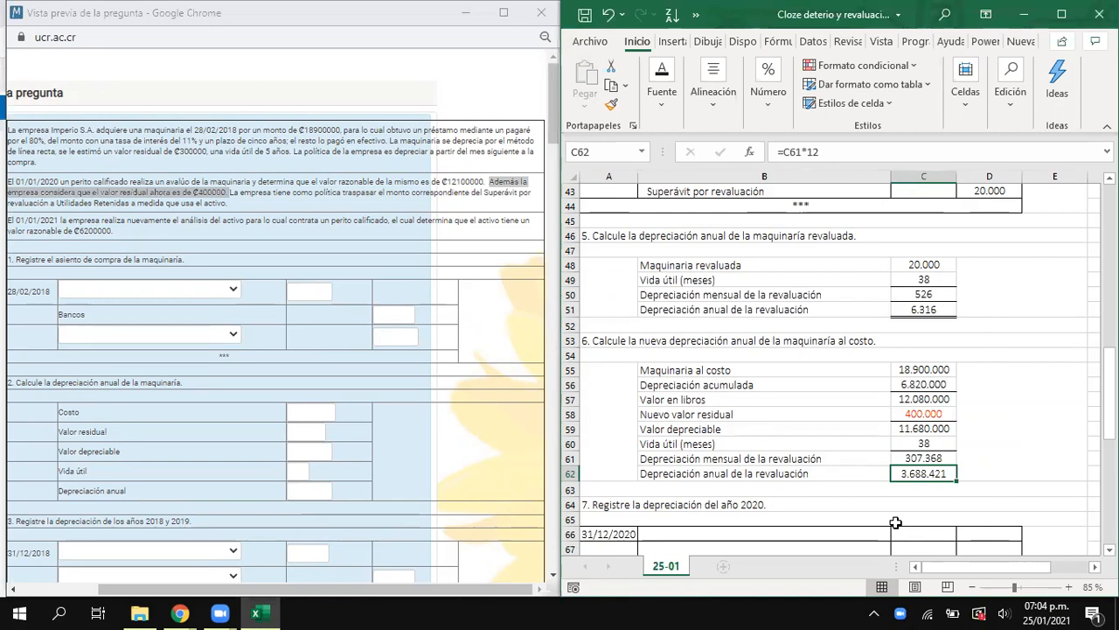
- Copy the Gasto por depreciación and Depreciación acumulada - maquinaría account names from B21:B22 into B66:B67 of the first 31/12/2020 entry
{"action": "scroll", "coordinate": [860, 429], "scroll_direction": "down", "scroll_amount": 3}
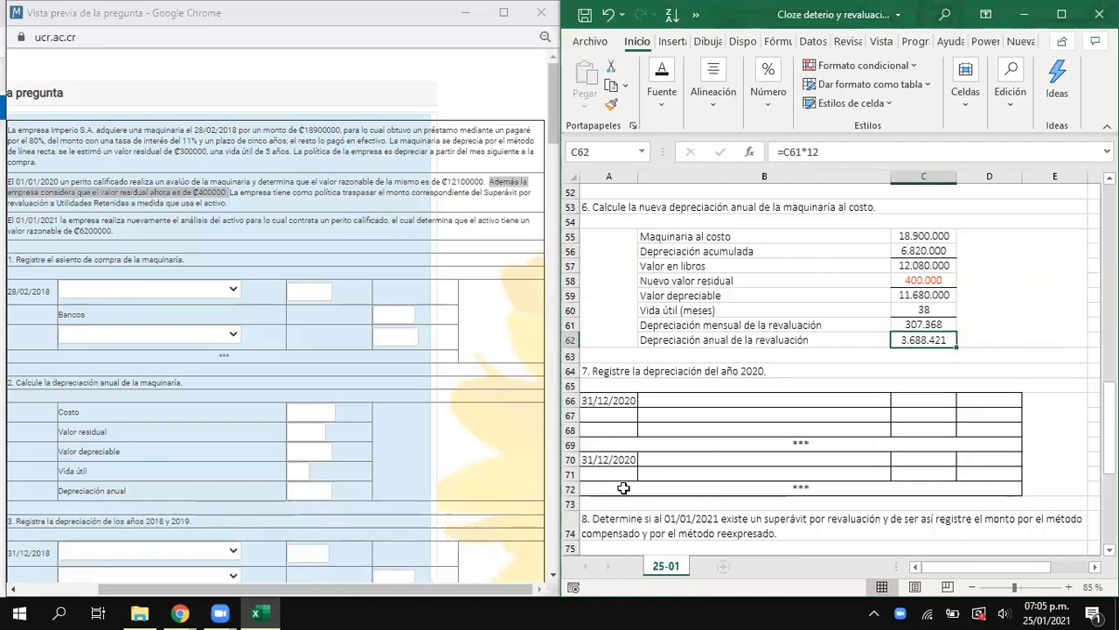
{"action": "left_click", "coordinate": [721, 371]}
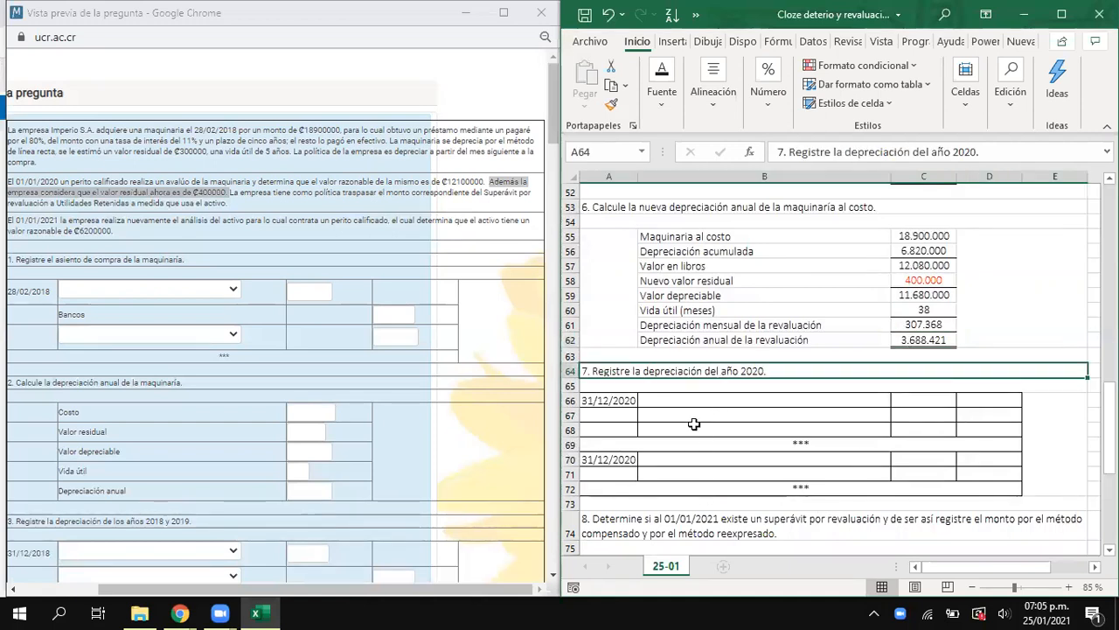
{"action": "scroll", "coordinate": [695, 425], "scroll_direction": "up", "scroll_amount": 5}
{"action": "scroll", "coordinate": [691, 313], "scroll_direction": "up", "scroll_amount": 8}
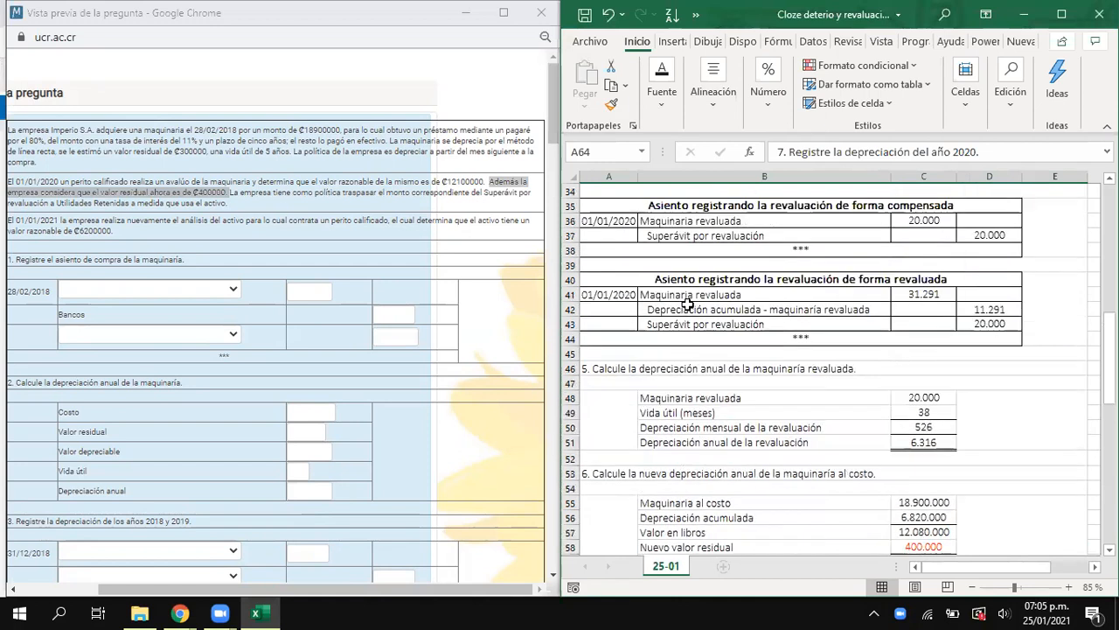
{"action": "left_click_drag", "start_coordinate": [689, 311], "coordinate": [690, 328]}
{"action": "key", "text": "ctrl+c"}
{"action": "scroll", "coordinate": [693, 373], "scroll_direction": "down", "scroll_amount": 4}
{"action": "scroll", "coordinate": [694, 373], "scroll_direction": "down", "scroll_amount": 10}
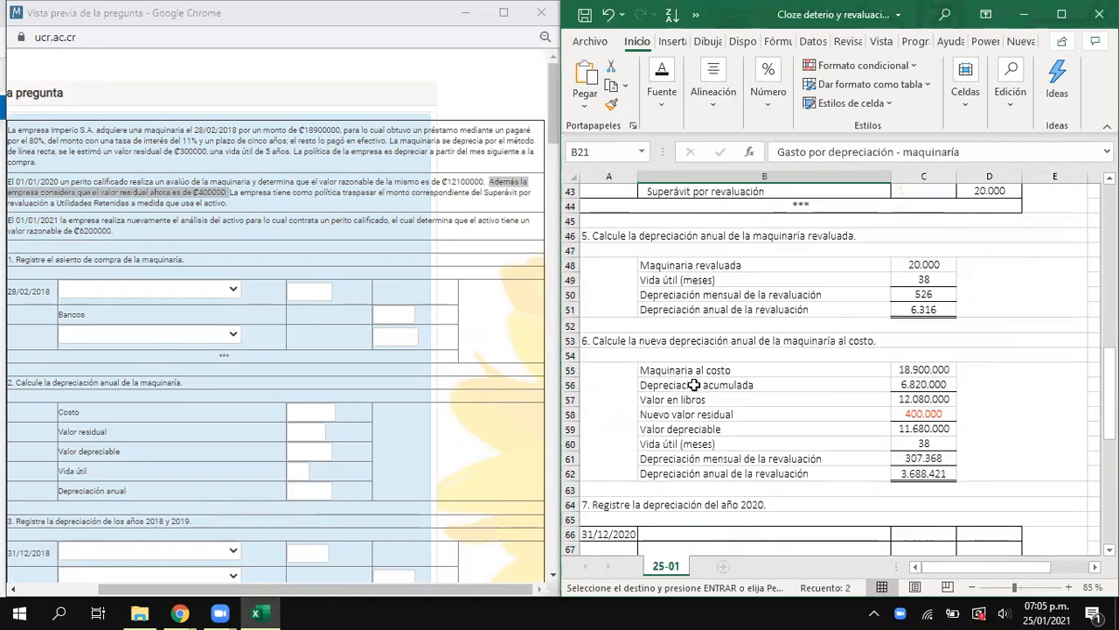
{"action": "left_click", "coordinate": [659, 357]}
{"action": "key", "text": "ctrl+v"}
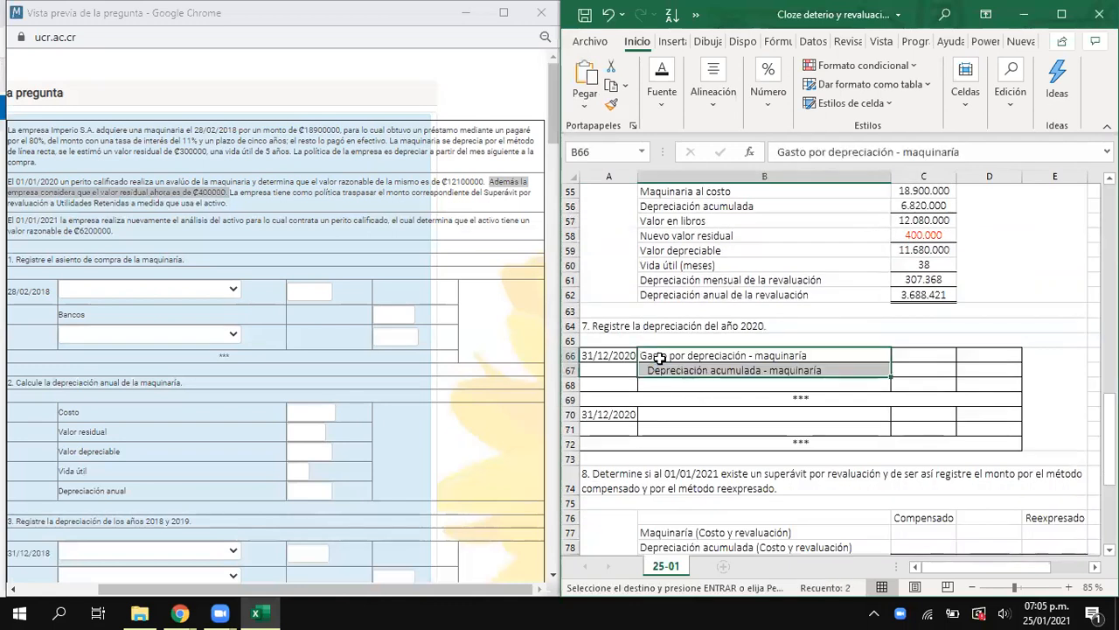
- Copy the account name Depreciación acumulada - maquinaría revaluada from B42 into B68 of the first 31/12/2020 entry
{"action": "scroll", "coordinate": [661, 360], "scroll_direction": "up", "scroll_amount": 9}
{"action": "left_click", "coordinate": [668, 398]}
{"action": "key", "text": "ctrl+c"}
{"action": "scroll", "coordinate": [668, 419], "scroll_direction": "down", "scroll_amount": 7}
{"action": "left_click", "coordinate": [667, 481]}
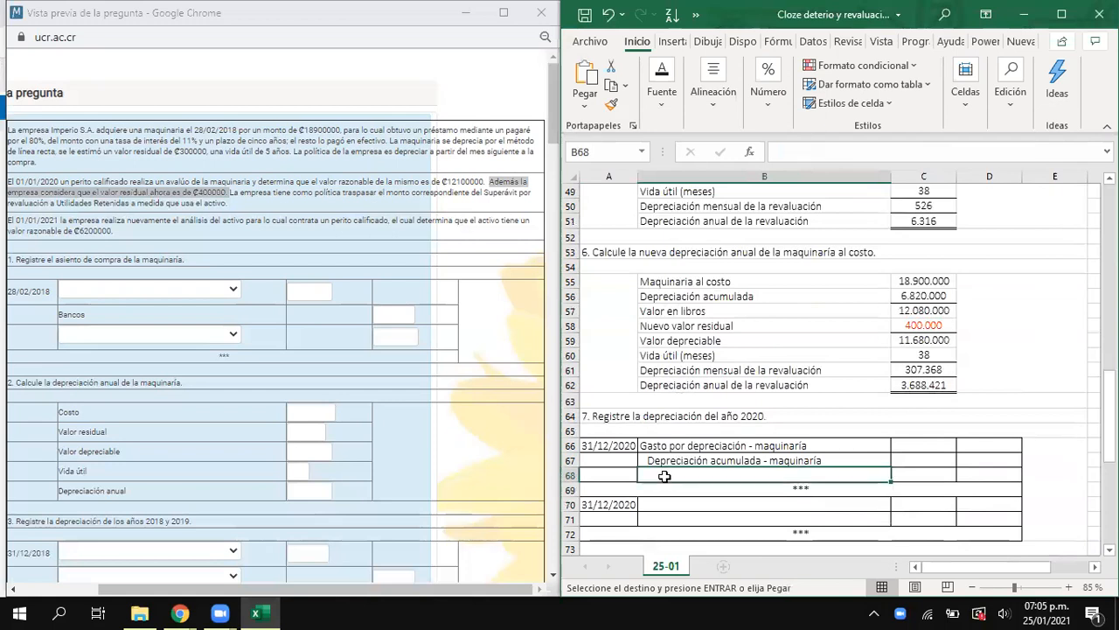
{"action": "key", "text": "ctrl+v"}
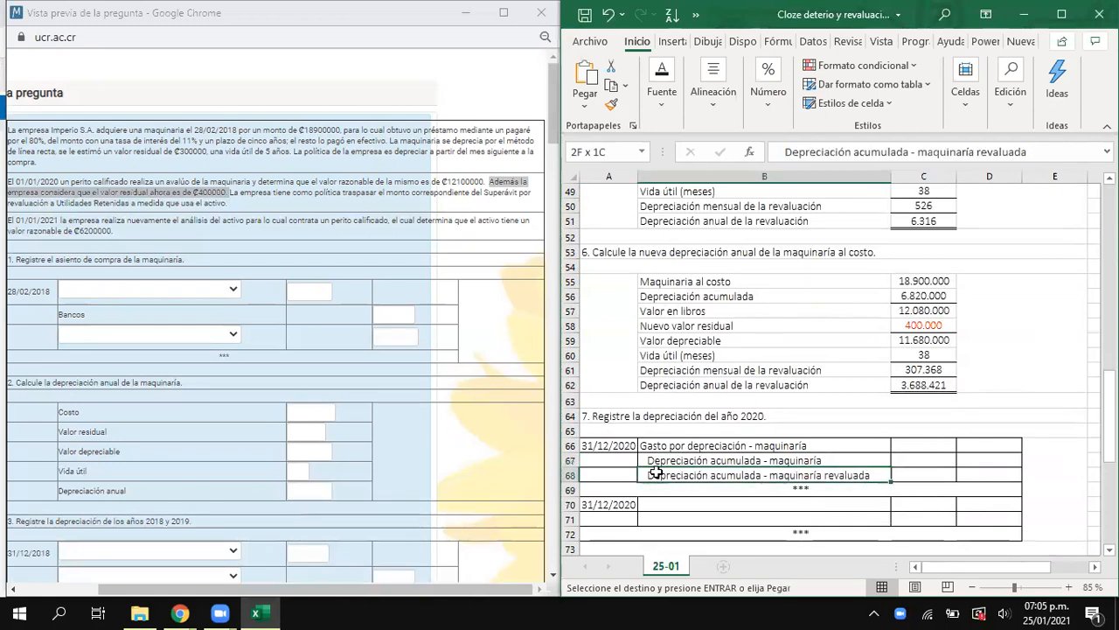
{"action": "left_click_drag", "start_coordinate": [684, 460], "coordinate": [690, 471]}
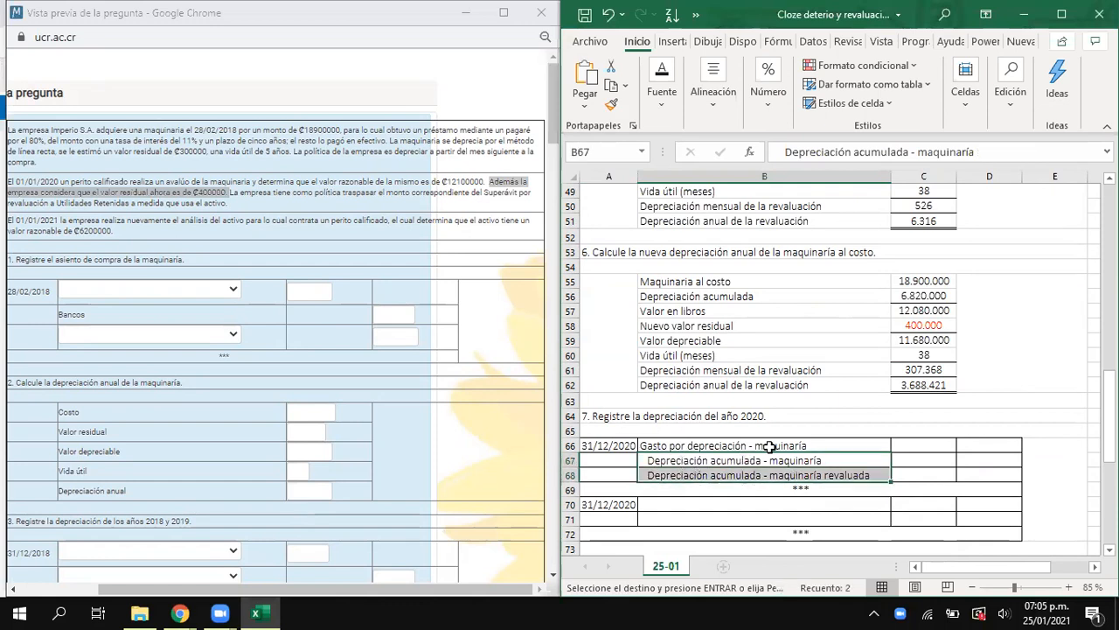
- Link the Depreciación acumulada - maquinaría credit in D67 to the annual depreciation at cost in C62
{"action": "left_click", "coordinate": [963, 457]}
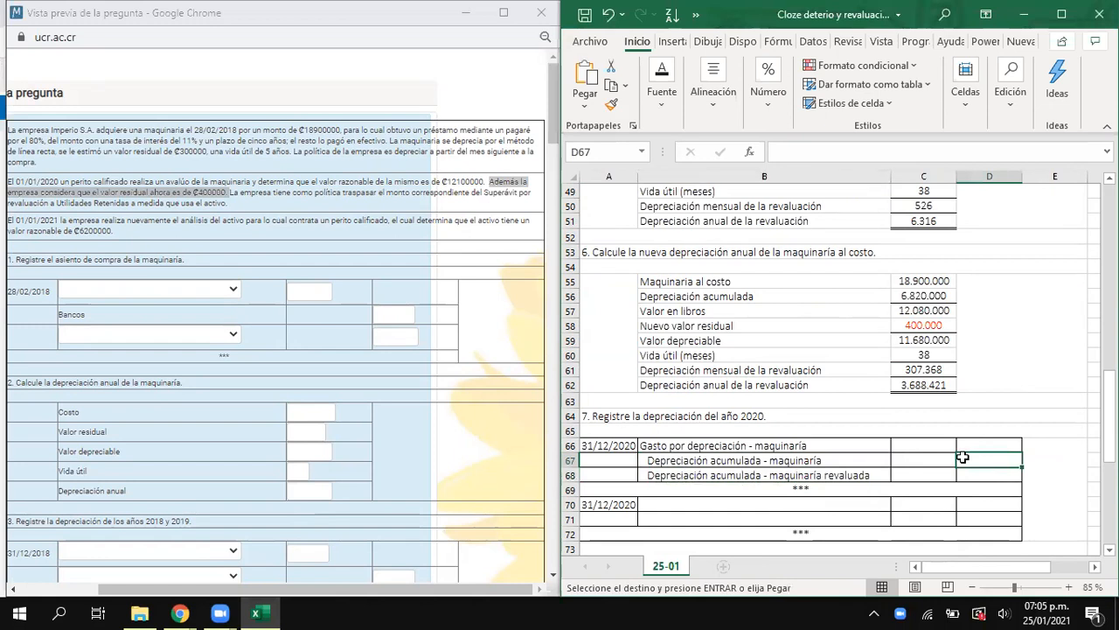
{"action": "type", "text": "="}
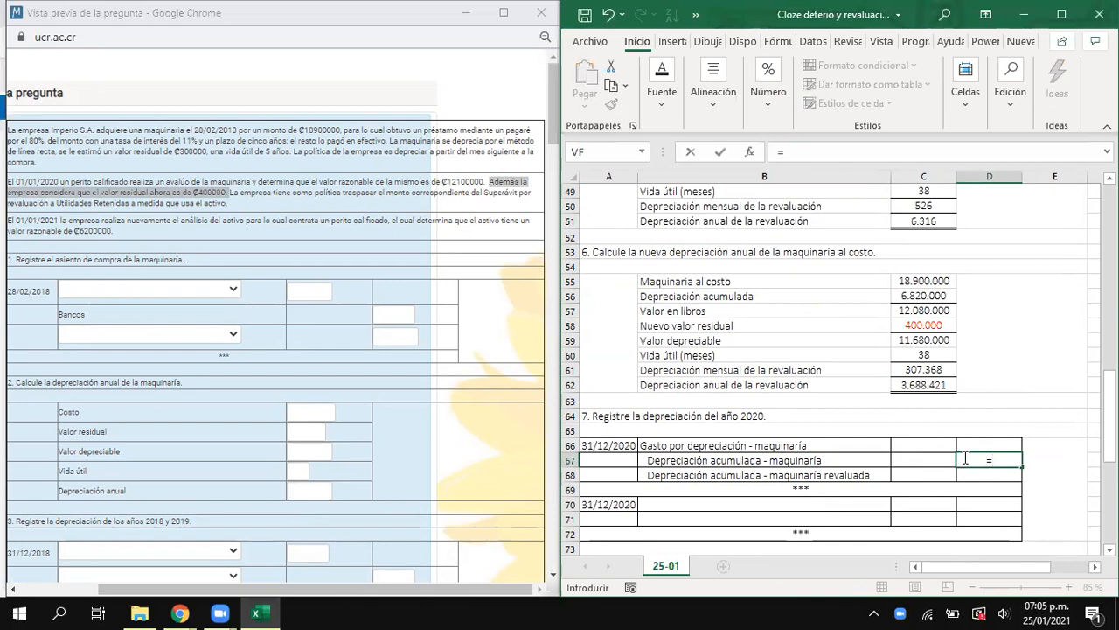
{"action": "left_click", "coordinate": [925, 386]}
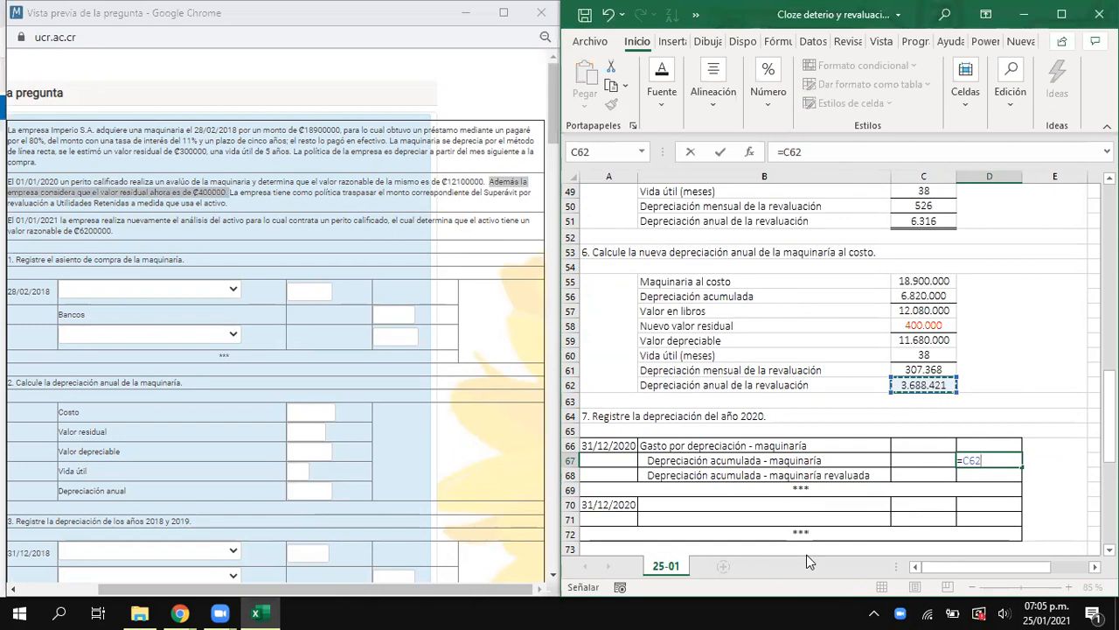
{"action": "key", "text": "Return"}
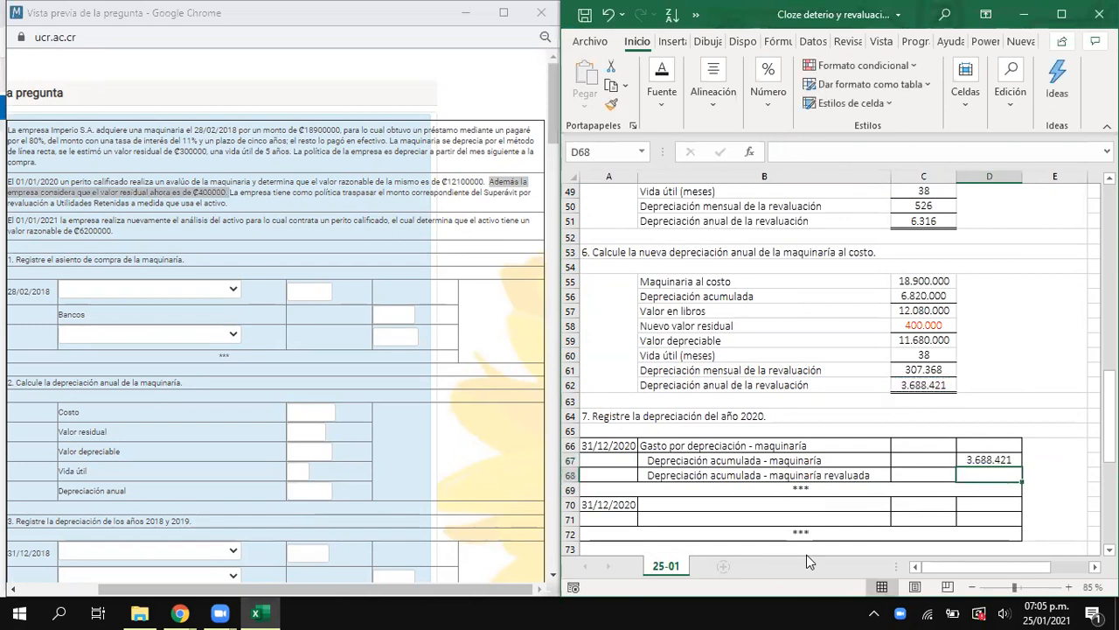
- Examine the original annual depreciation in C14 and the new cost depreciation calculation in B55:C62
{"action": "left_click_drag", "start_coordinate": [1002, 459], "coordinate": [773, 462]}
{"action": "left_click", "coordinate": [1006, 460]}
{"action": "scroll", "coordinate": [971, 420], "scroll_direction": "up", "scroll_amount": 16}
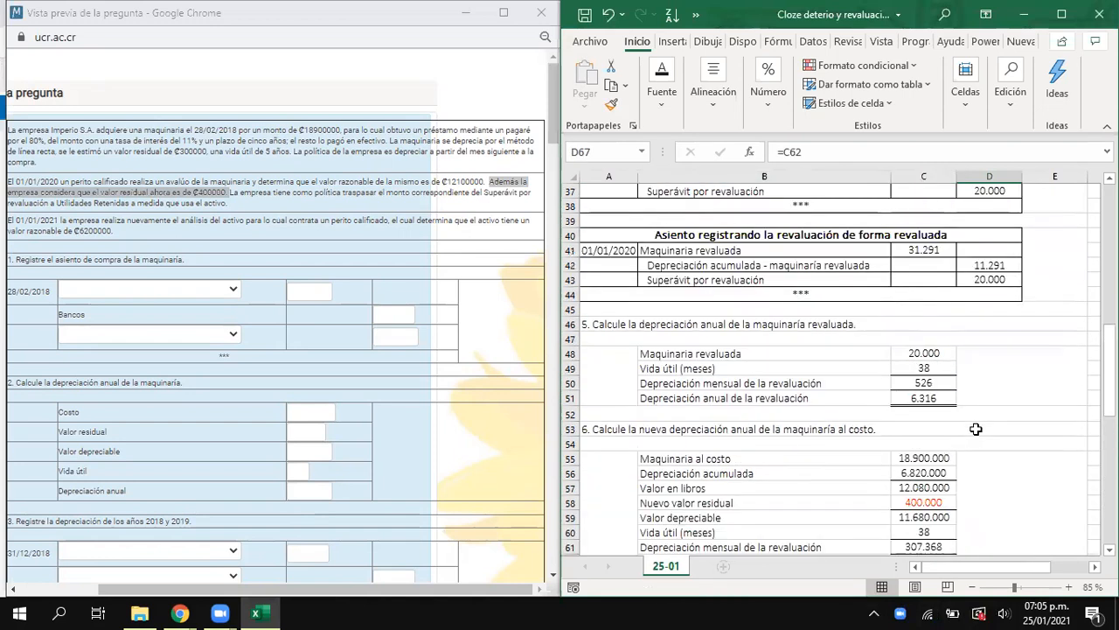
{"action": "left_click", "coordinate": [938, 383]}
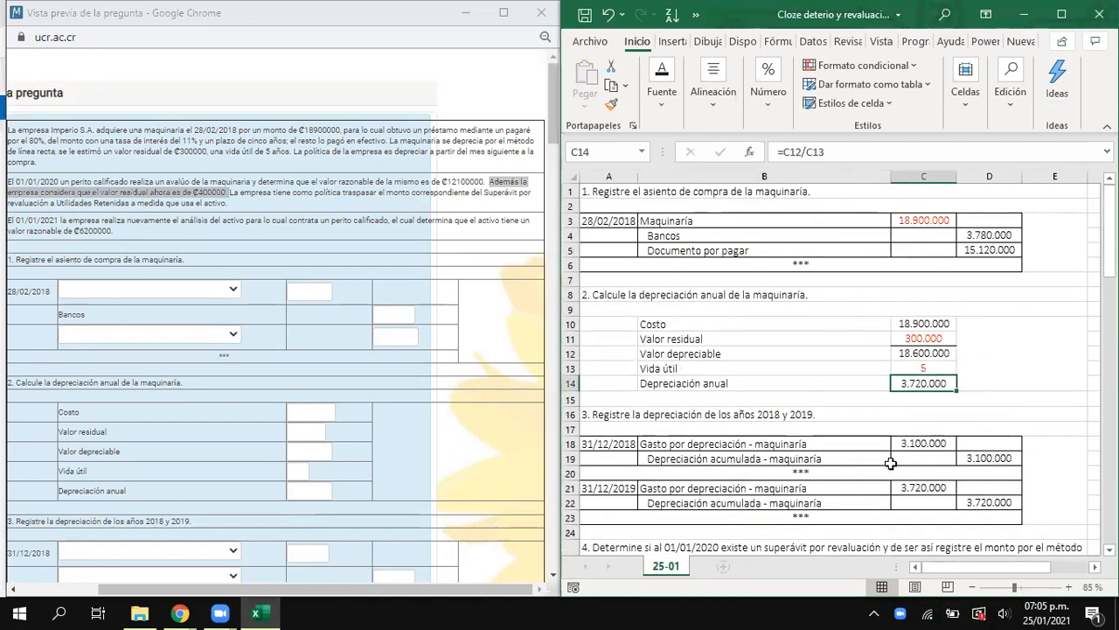
{"action": "scroll", "coordinate": [812, 436], "scroll_direction": "down", "scroll_amount": 15}
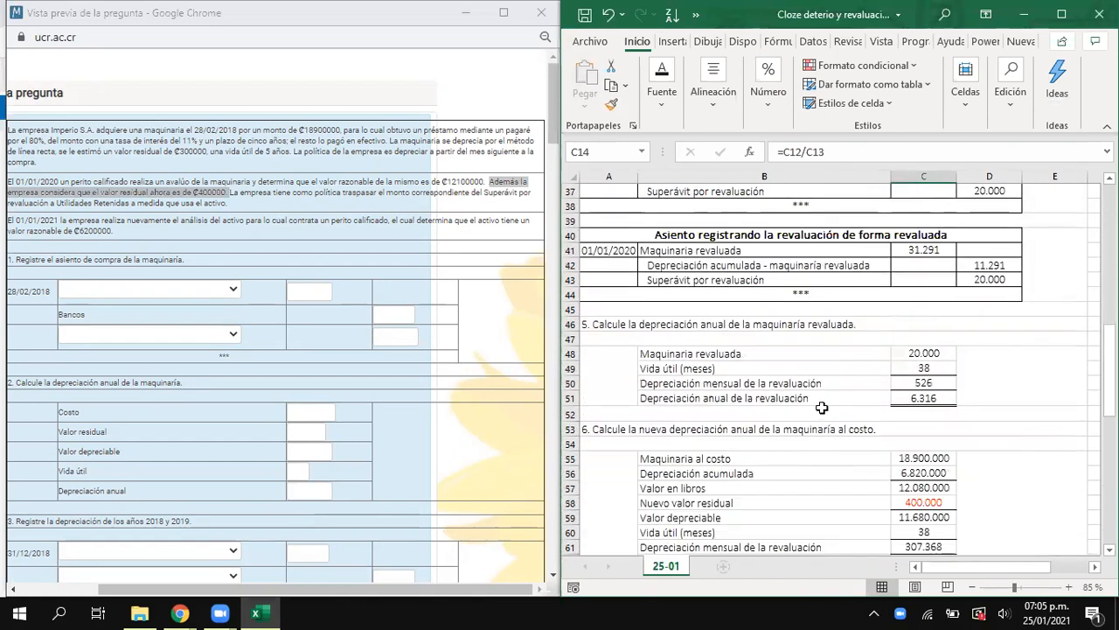
{"action": "left_click_drag", "start_coordinate": [717, 322], "coordinate": [915, 435]}
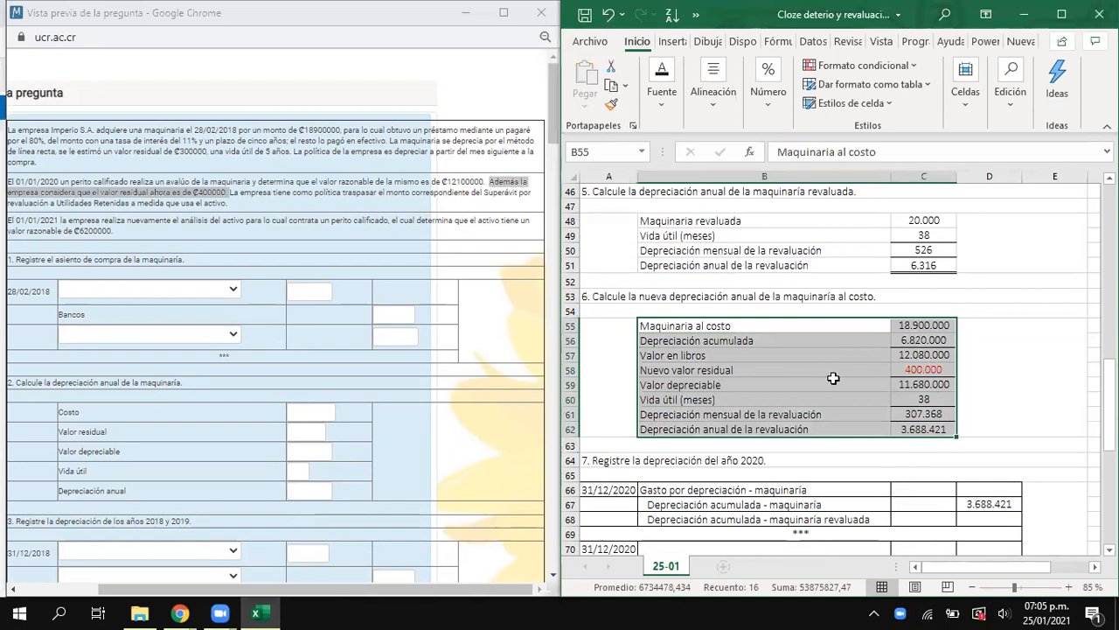
{"action": "scroll", "coordinate": [833, 378], "scroll_direction": "down", "scroll_amount": 1}
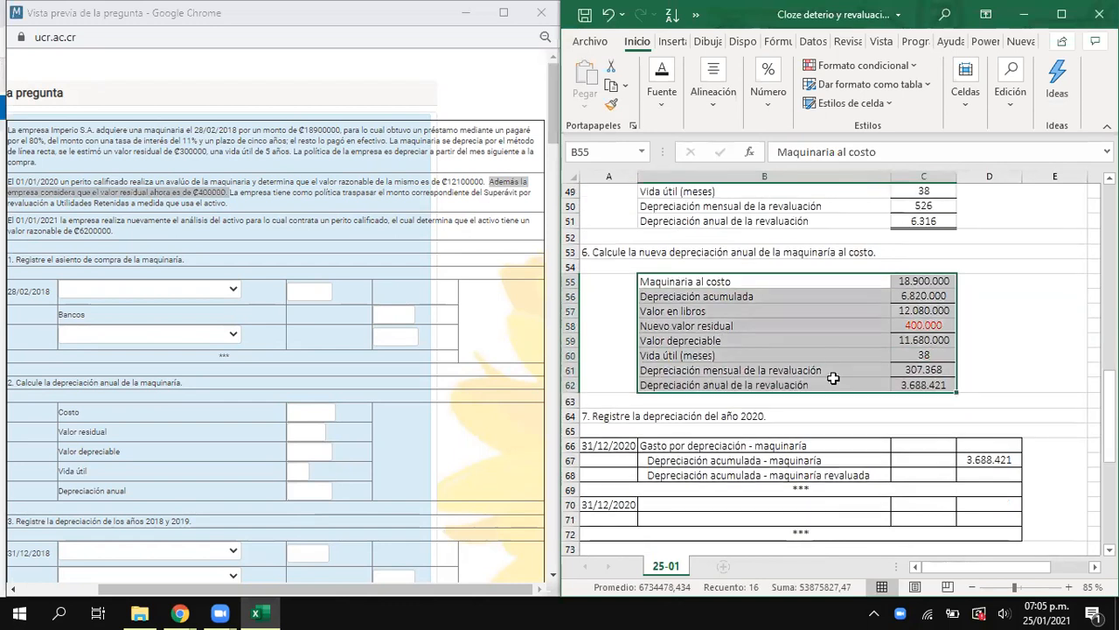
- Link the Depreciación acumulada - maquinaría revaluada credit in D68 to the annual revaluation depreciation in C51
{"action": "left_click", "coordinate": [986, 477]}
{"action": "type", "text": "="}
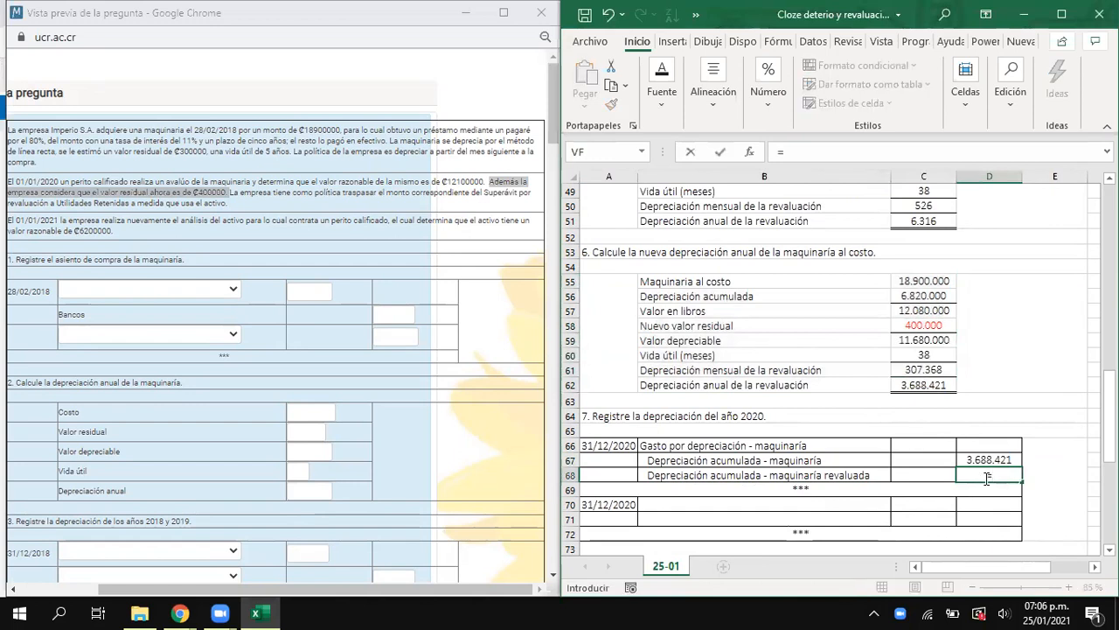
{"action": "scroll", "coordinate": [966, 388], "scroll_direction": "up", "scroll_amount": 2}
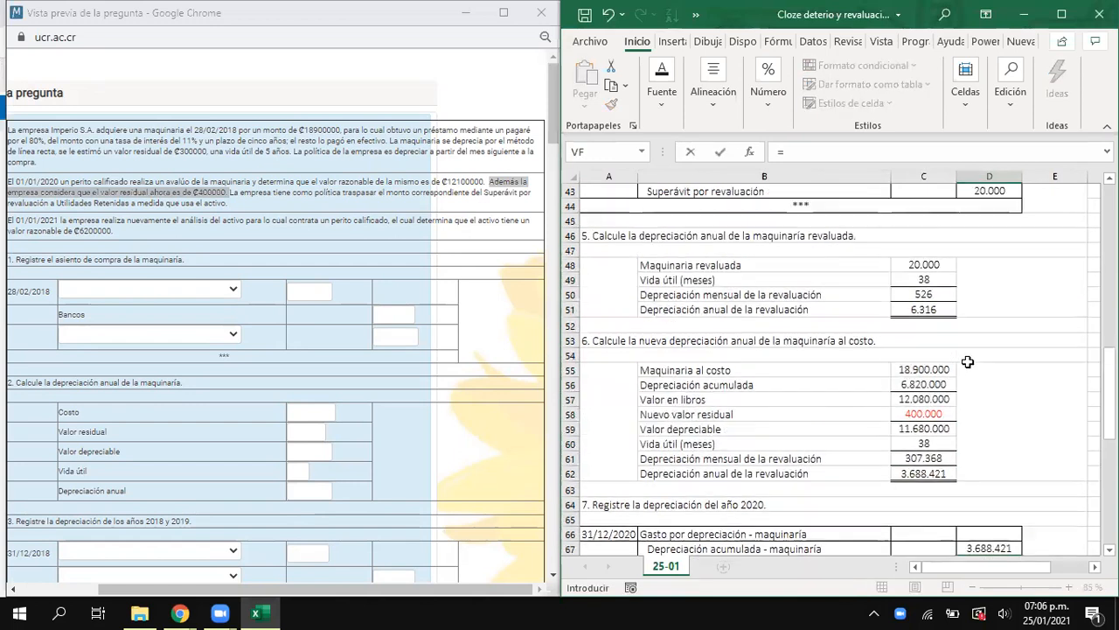
{"action": "left_click", "coordinate": [928, 310]}
{"action": "key", "text": "Return"}
- Calculate the Gasto por depreciación - maquinaría debit in C66 as the sum of D67 and D68
{"action": "left_click", "coordinate": [943, 502]}
{"action": "type", "text": "="}
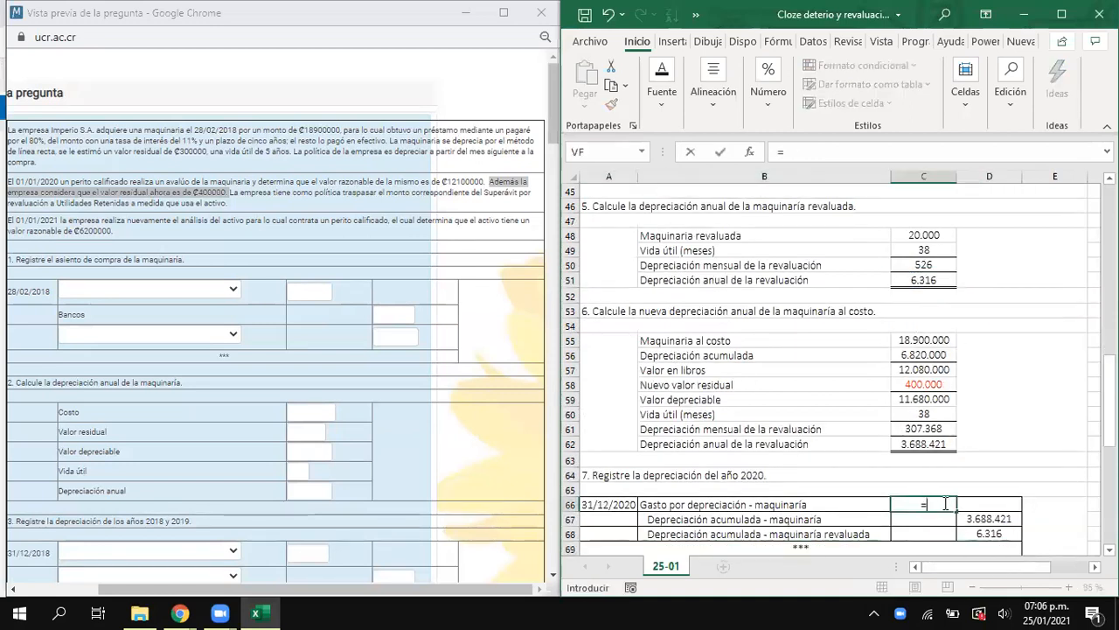
{"action": "left_click", "coordinate": [986, 518]}
{"action": "type", "text": "+"}
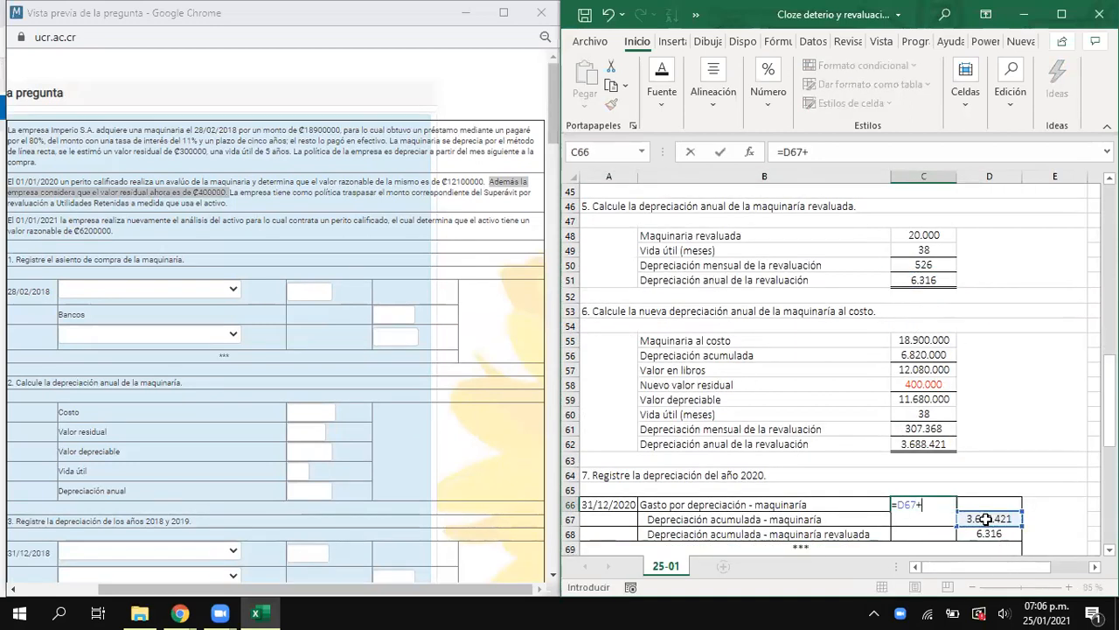
{"action": "left_click", "coordinate": [988, 535]}
{"action": "key", "text": "Return"}
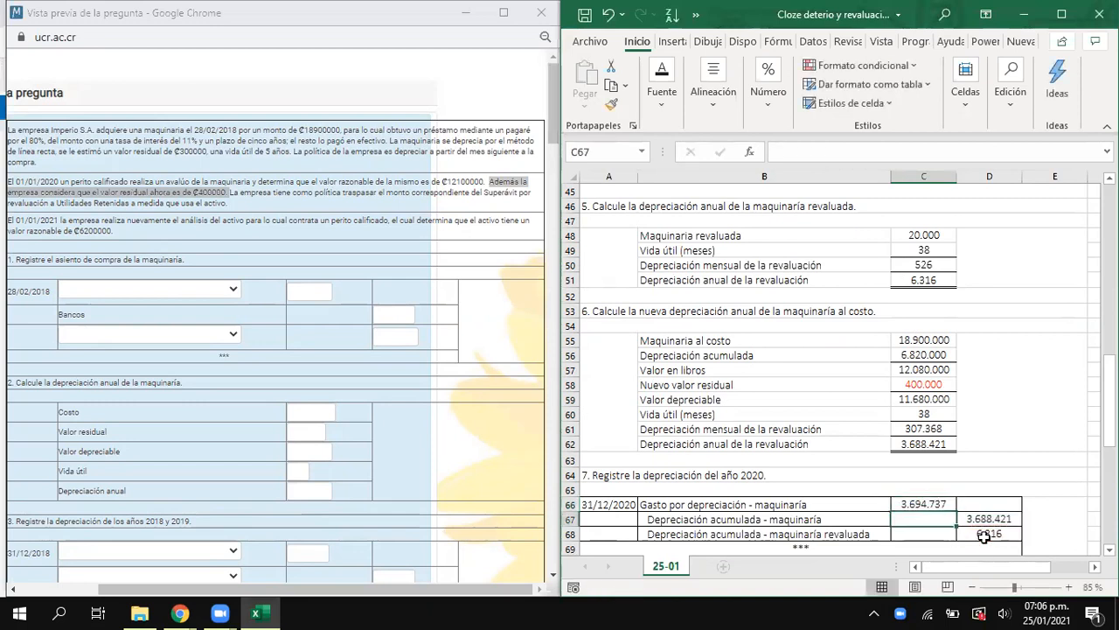
- Try to copy the revalued machinery depreciation credit from D68 into C70 of the second 31/12/2020 entry
{"action": "scroll", "coordinate": [886, 498], "scroll_direction": "down", "scroll_amount": 1}
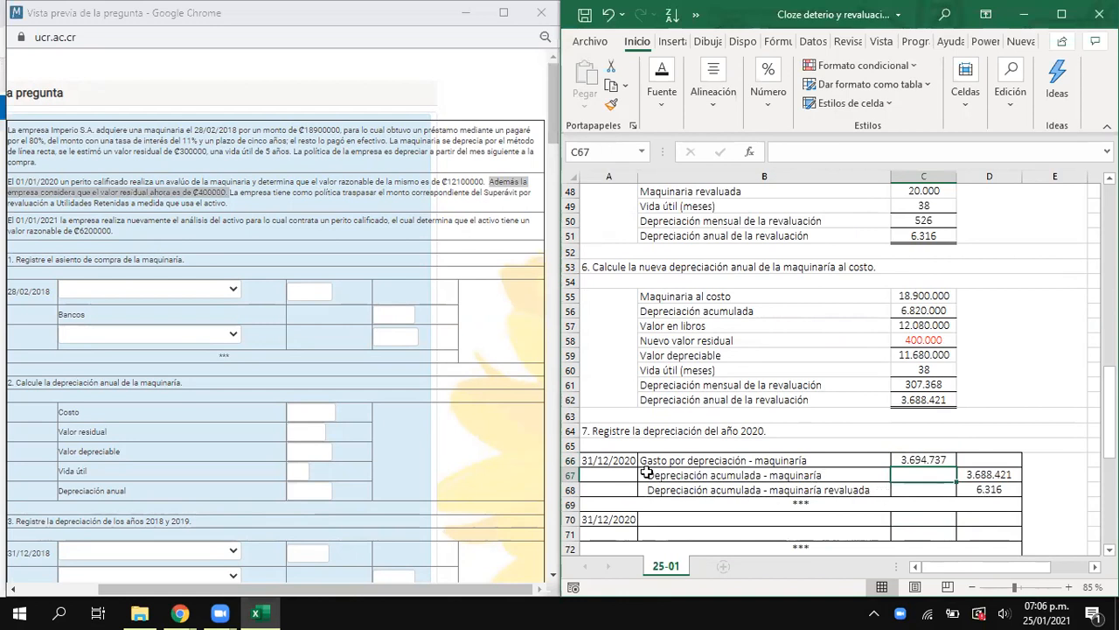
{"action": "left_click_drag", "start_coordinate": [704, 492], "coordinate": [984, 490]}
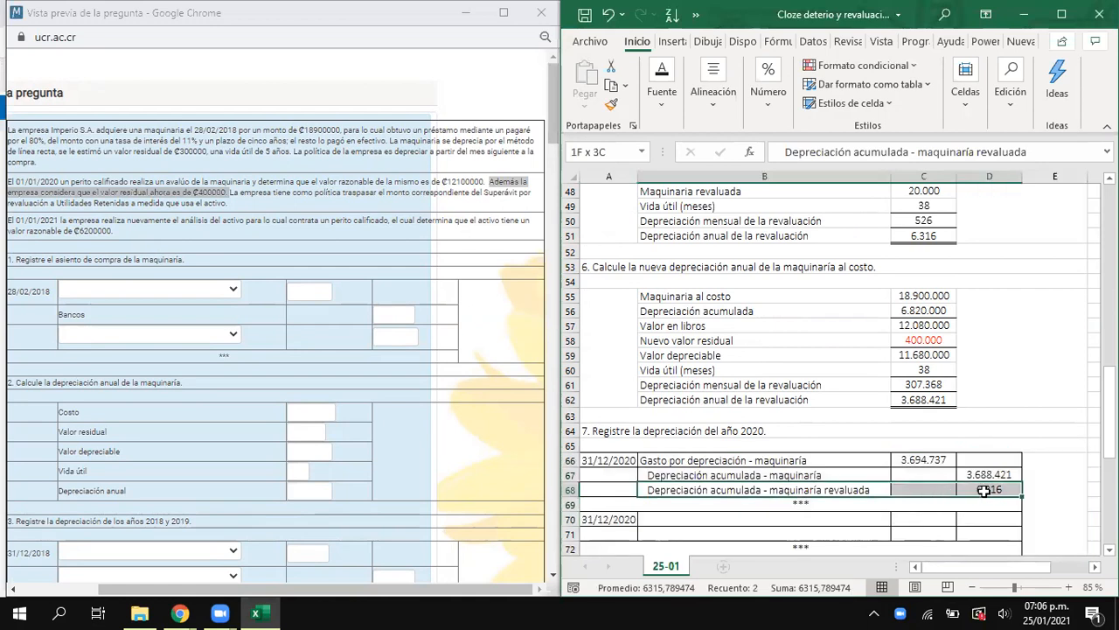
{"action": "left_click", "coordinate": [985, 491]}
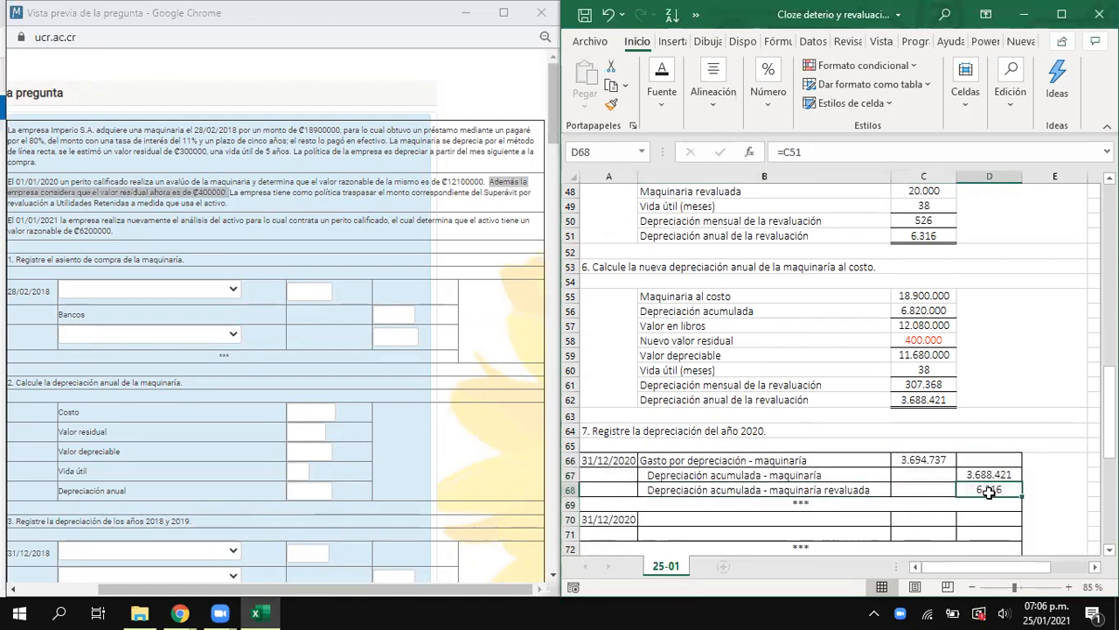
{"action": "key", "text": "ctrl+c"}
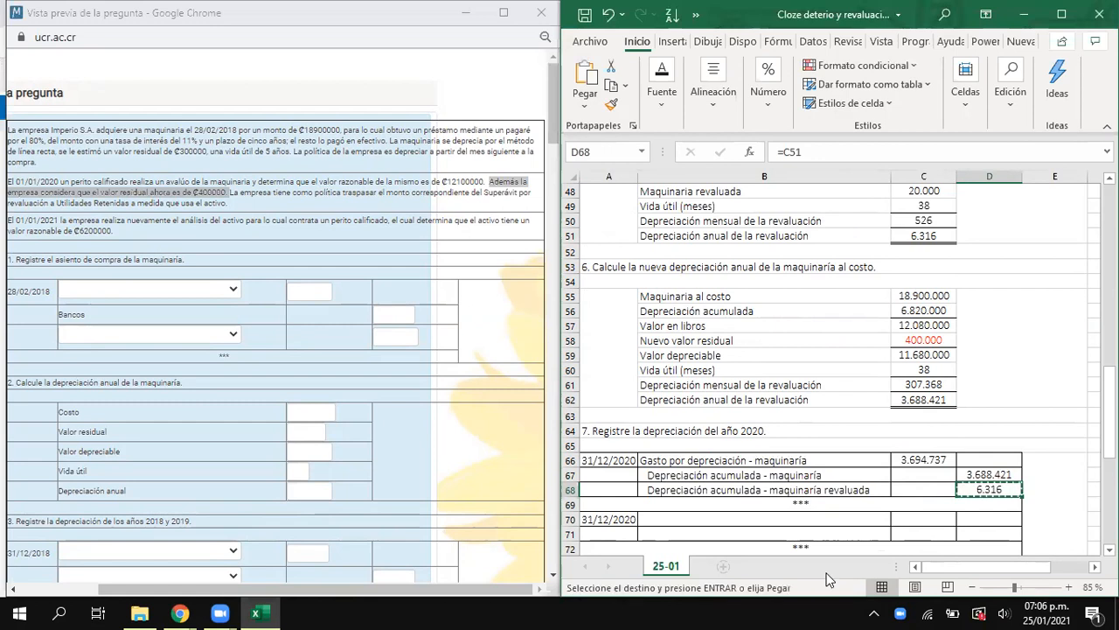
{"action": "left_click", "coordinate": [927, 523]}
{"action": "key", "text": "ctrl+v"}
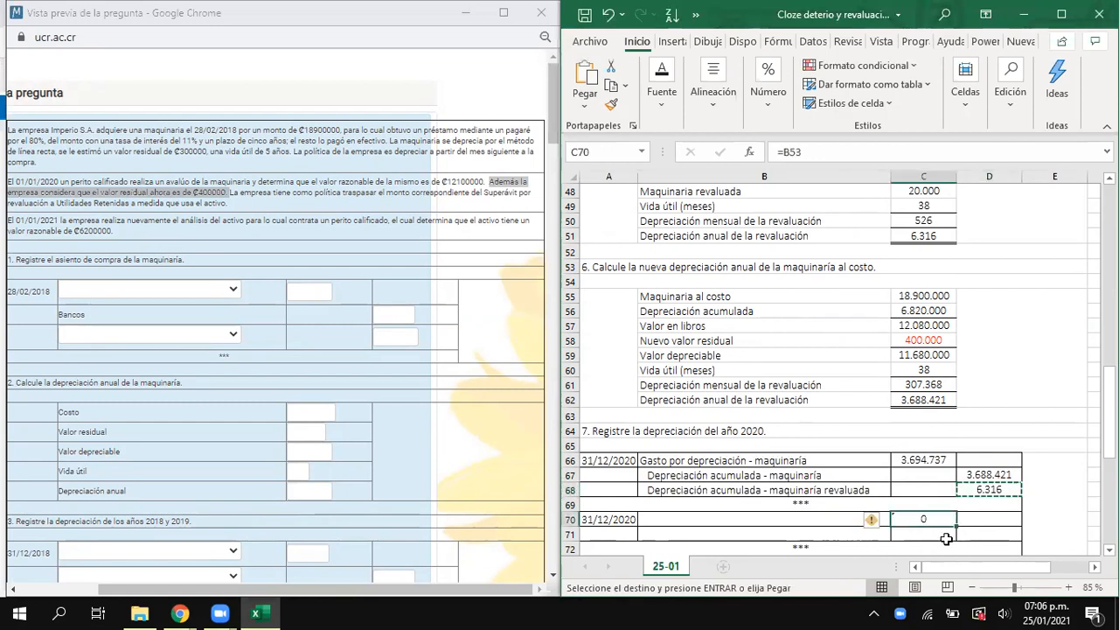
- Link the second 31/12/2020 entry's debit in C70 to D68 and its credit in D71 to C70
{"action": "type", "text": "="}
{"action": "left_click", "coordinate": [1004, 489]}
{"action": "key", "text": "Return"}
{"action": "key", "text": "Right"}
{"action": "type", "text": "="}
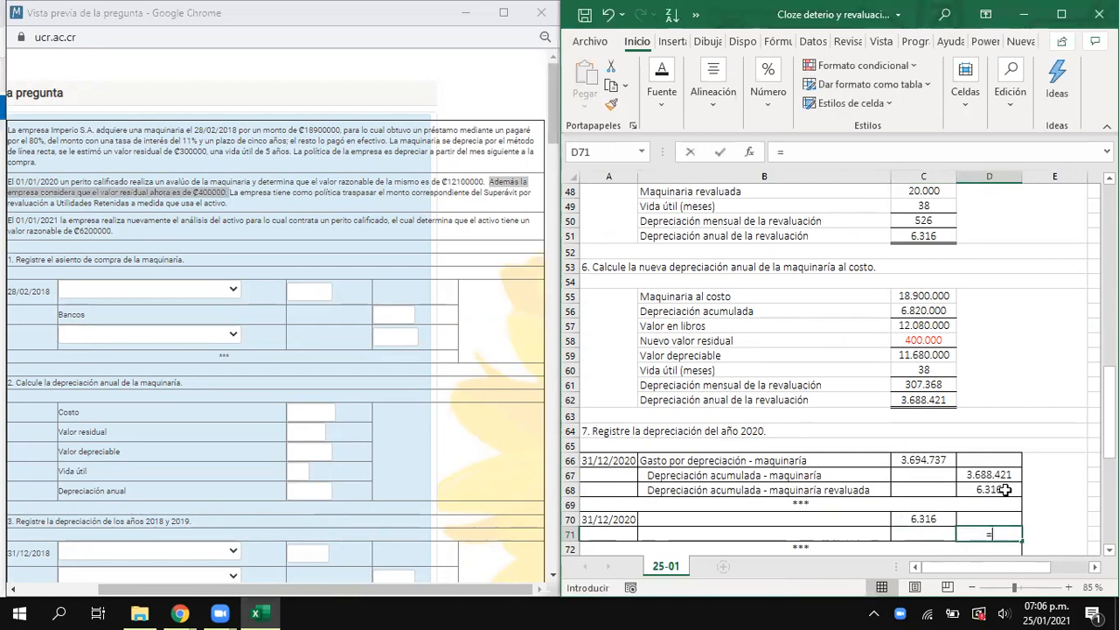
{"action": "key", "text": "Left"}
{"action": "key", "text": "Up"}
{"action": "key", "text": "Return"}
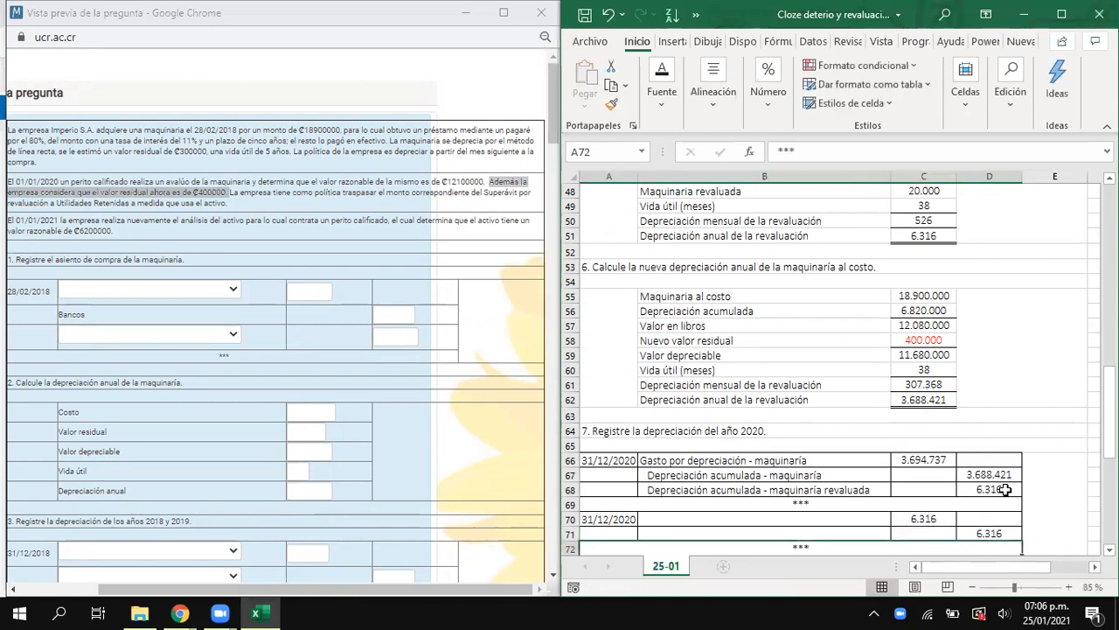
- Enter Superávit por revaluación as the debit account in B70 of the second 31/12/2020 entry
{"action": "left_click", "coordinate": [833, 521]}
{"action": "type", "text": "S"}
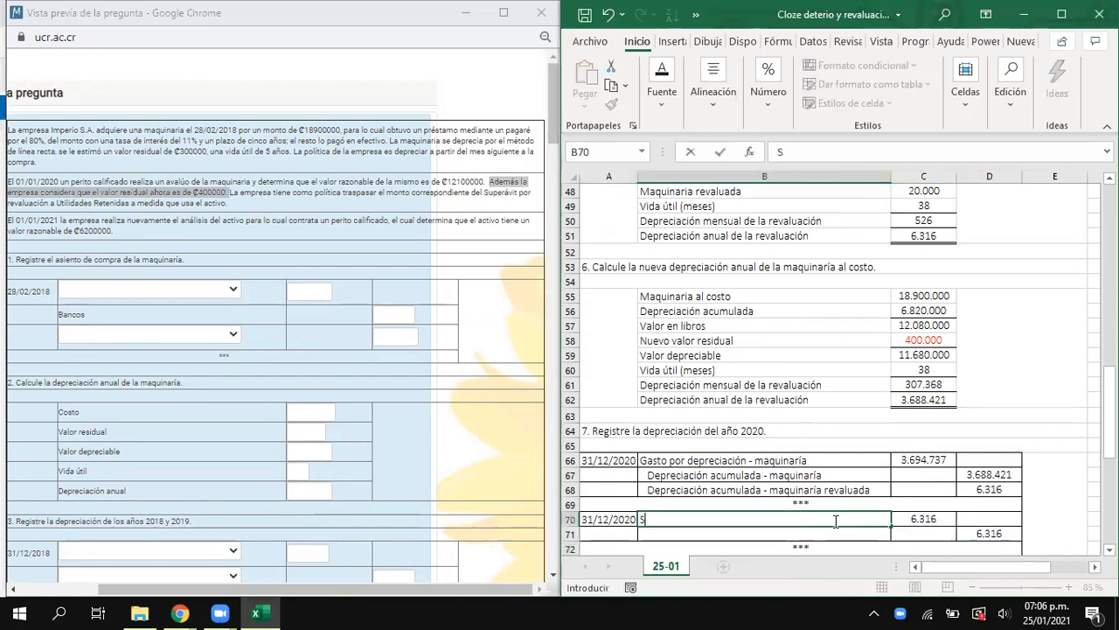
{"action": "type", "text": "uperv"}
{"action": "type", "text": "á"}
{"action": "key", "text": "BackSpace"}
{"action": "key", "text": "BackSpace"}
{"action": "key", "text": "BackSpace"}
{"action": "type", "text": "r"}
{"action": "type", "text": "t "}
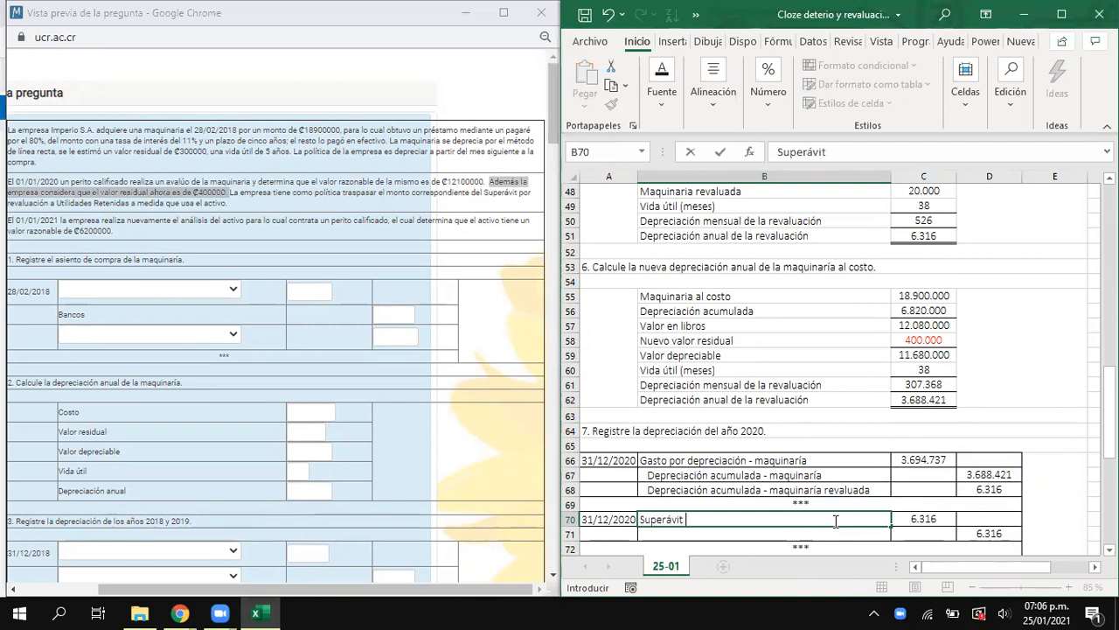
{"action": "type", "text": "por revaluación"}
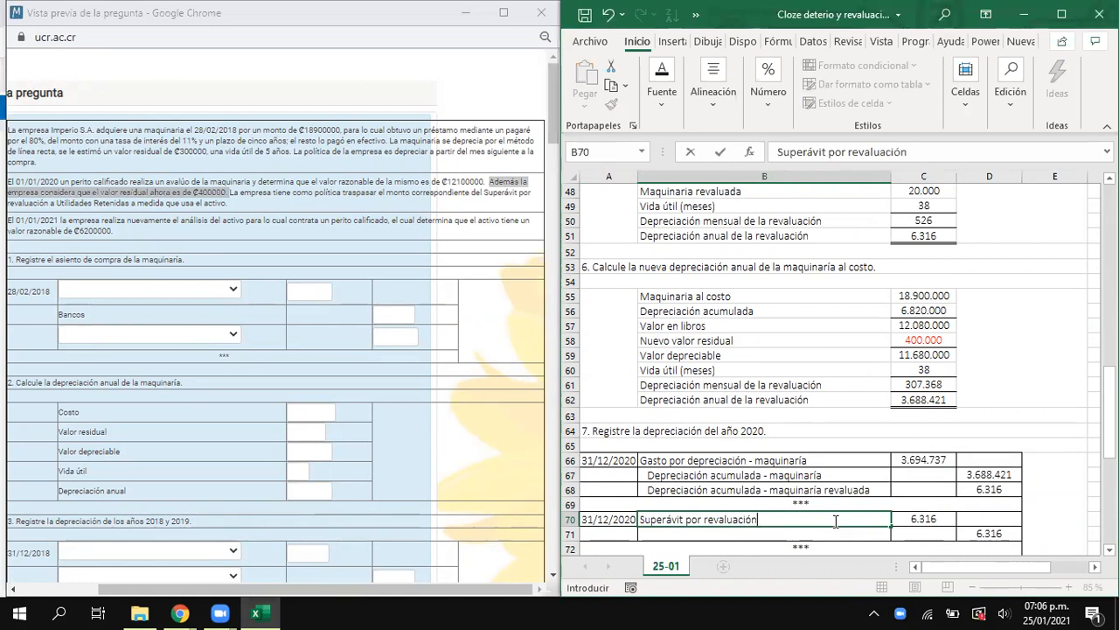
{"action": "key", "text": "Return"}
- Enter Utilidades retenidas as the credit account in B71 of the second 31/12/2020 entry
{"action": "type", "text": "Utili"}
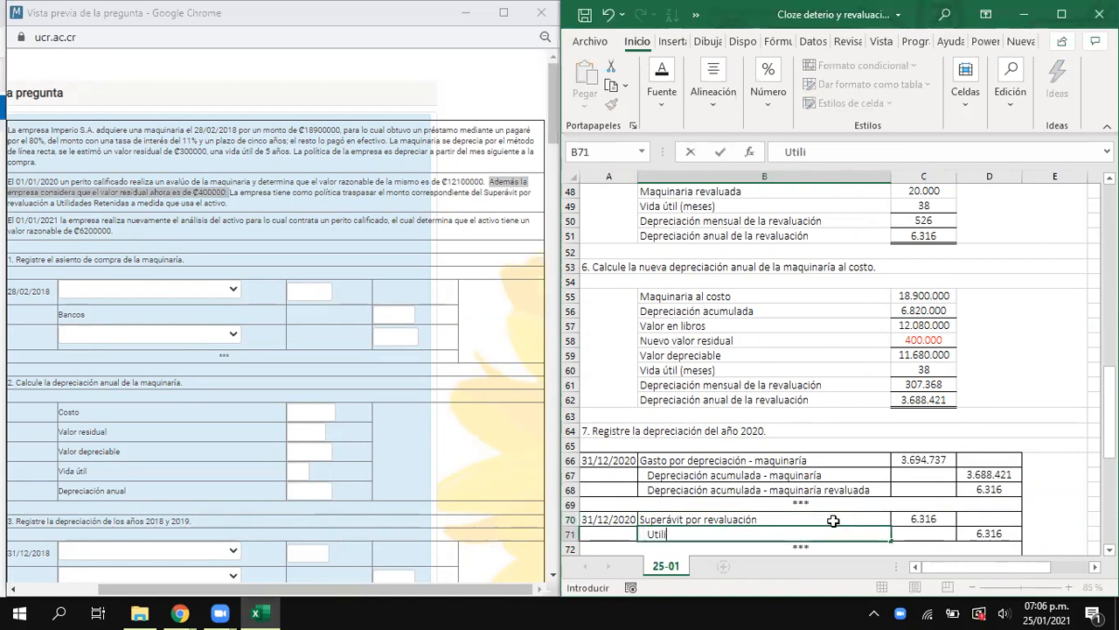
{"action": "type", "text": "dades retenidas"}
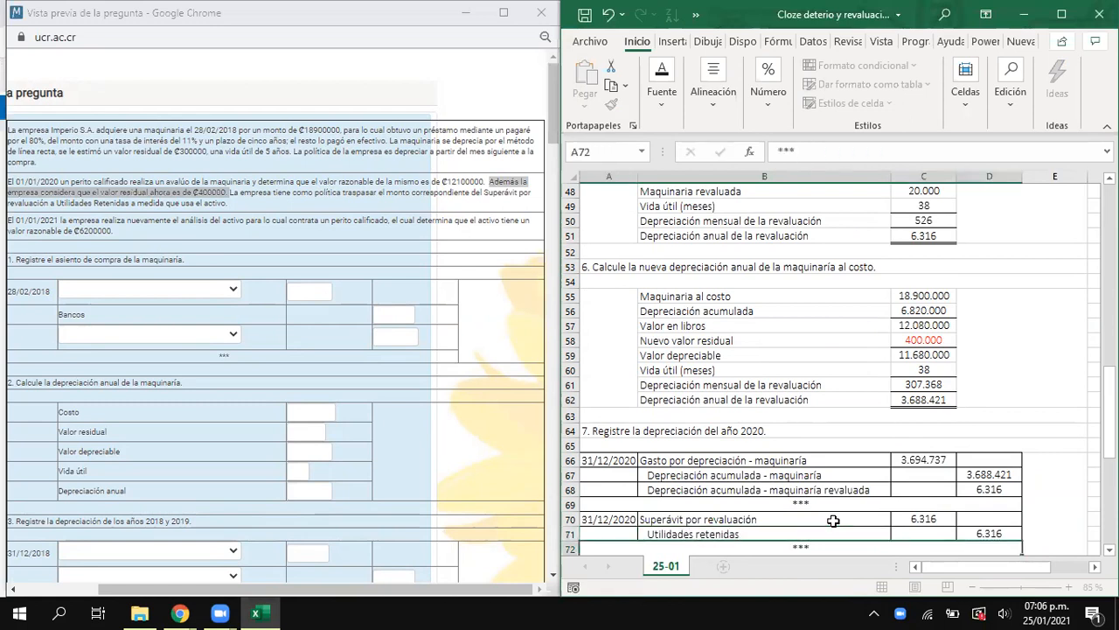
{"action": "key", "text": "Return"}
- Check the debit in C70 and the credit in D71 of the second 31/12/2020 entry
{"action": "scroll", "coordinate": [844, 498], "scroll_direction": "down", "scroll_amount": 2}
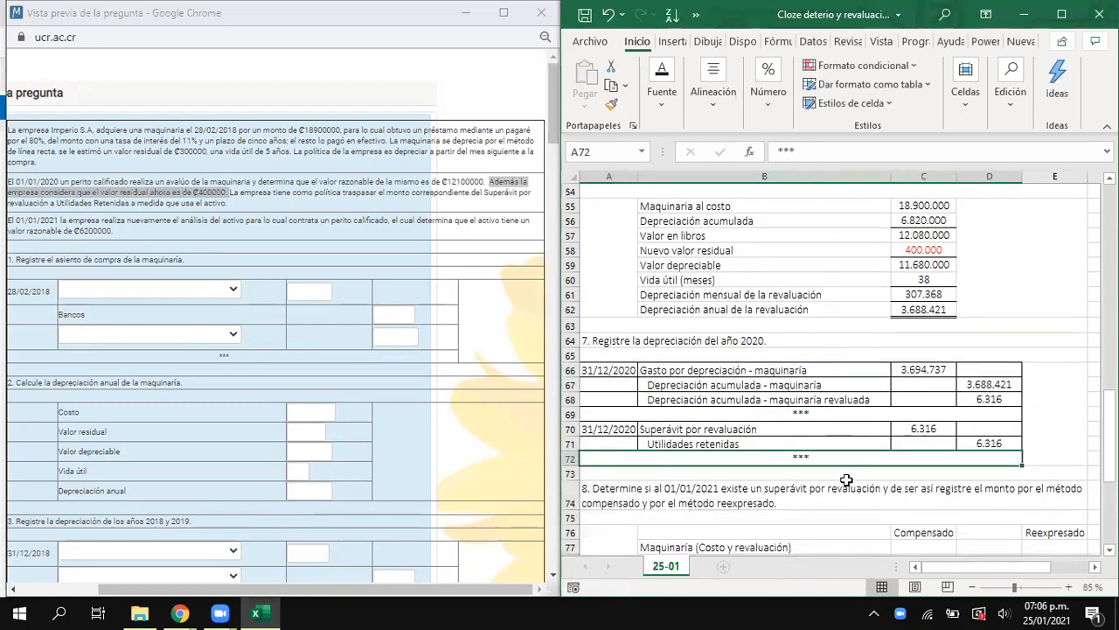
{"action": "left_click", "coordinate": [947, 428]}
{"action": "left_click", "coordinate": [995, 444]}
{"action": "left_click", "coordinate": [931, 432]}
{"action": "left_click", "coordinate": [986, 443]}
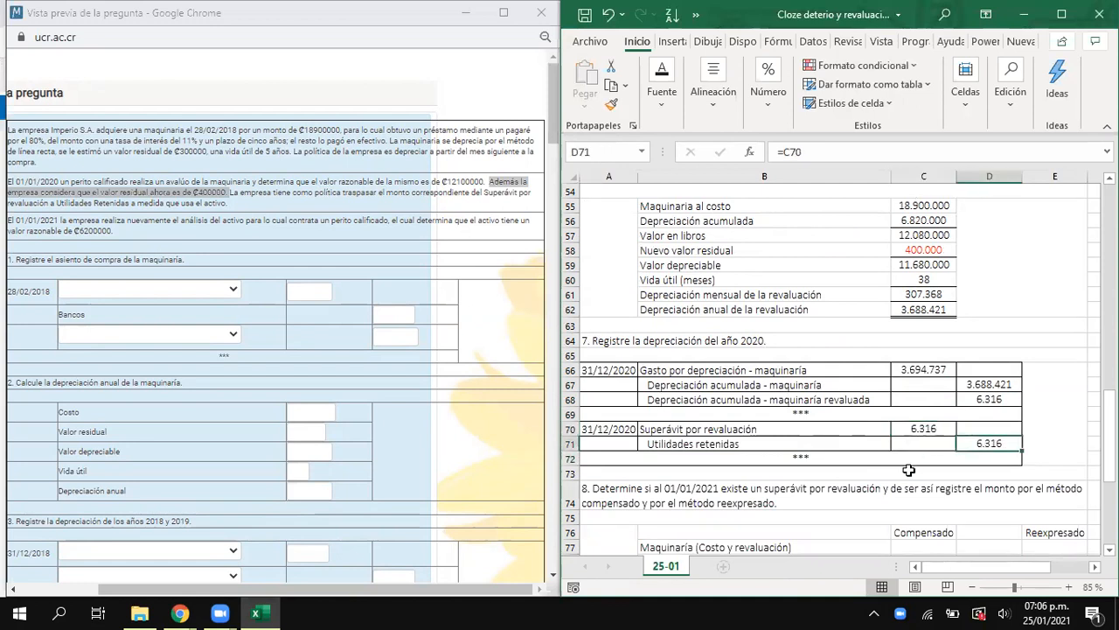
- Review the completed sections 4 to 7, including the depreciation calculations for the revalued machinery and for the machinery at cost
{"action": "scroll", "coordinate": [896, 480], "scroll_direction": "down", "scroll_amount": 1}
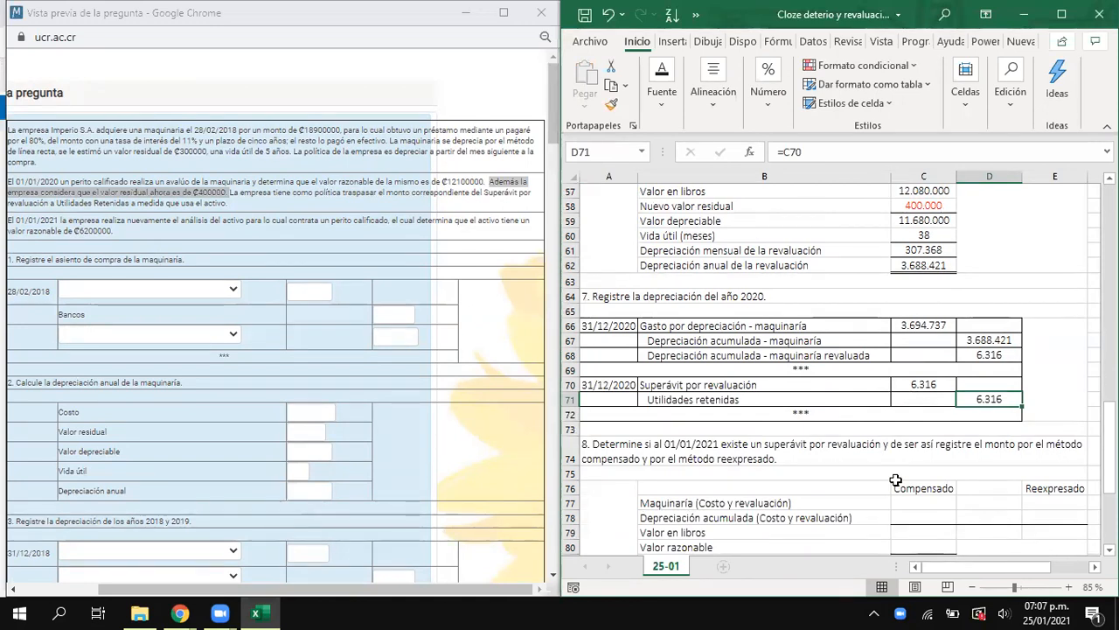
{"action": "scroll", "coordinate": [896, 477], "scroll_direction": "up", "scroll_amount": 14}
{"action": "scroll", "coordinate": [897, 467], "scroll_direction": "up", "scroll_amount": 5}
{"action": "scroll", "coordinate": [897, 467], "scroll_direction": "down", "scroll_amount": 7}
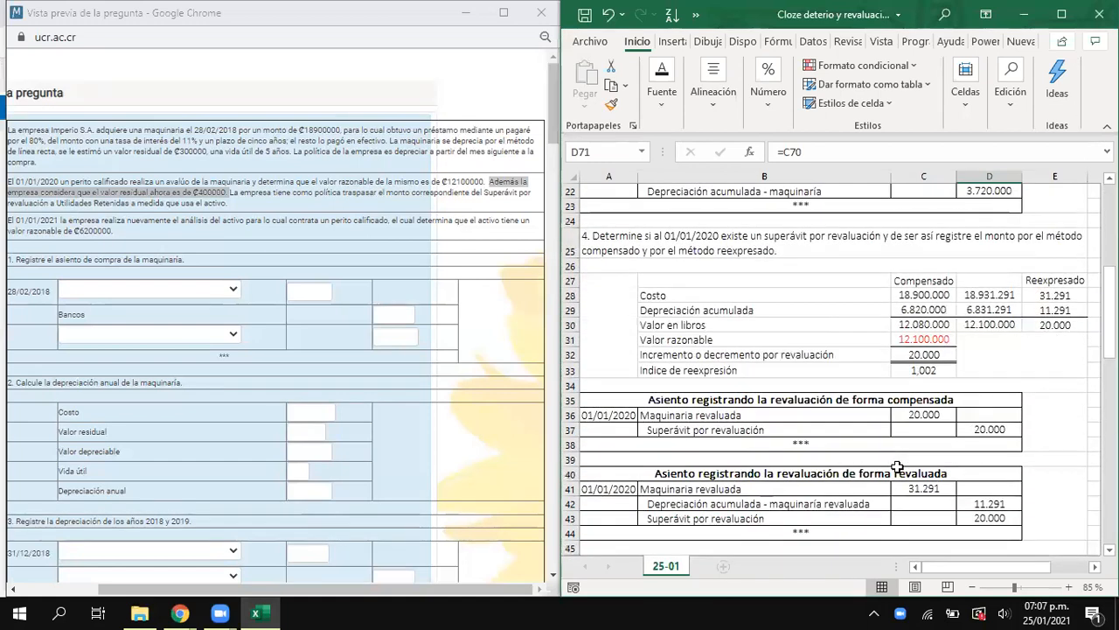
{"action": "scroll", "coordinate": [897, 467], "scroll_direction": "down", "scroll_amount": 5}
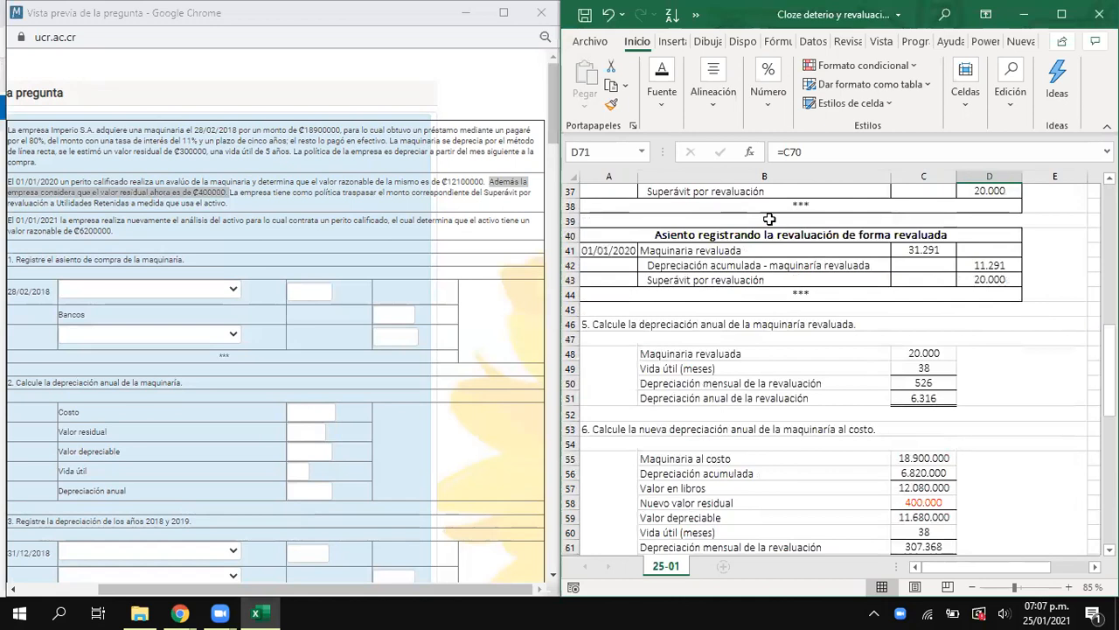
{"action": "left_click_drag", "start_coordinate": [637, 324], "coordinate": [812, 388]}
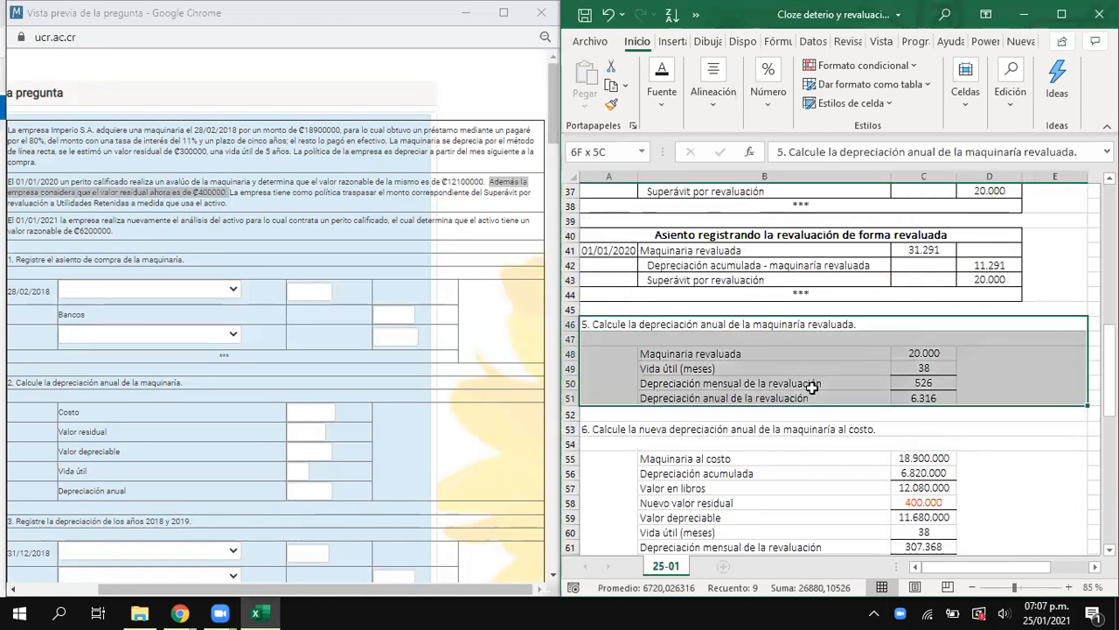
{"action": "scroll", "coordinate": [812, 388], "scroll_direction": "down", "scroll_amount": 1}
{"action": "left_click", "coordinate": [676, 385]}
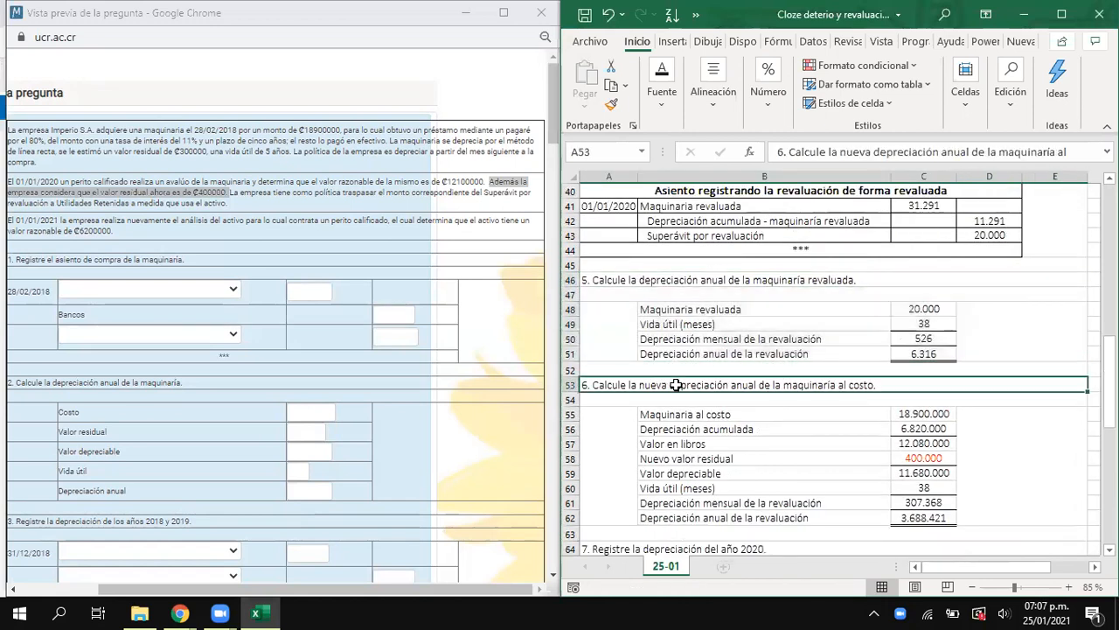
{"action": "key", "text": "ctrl+a"}
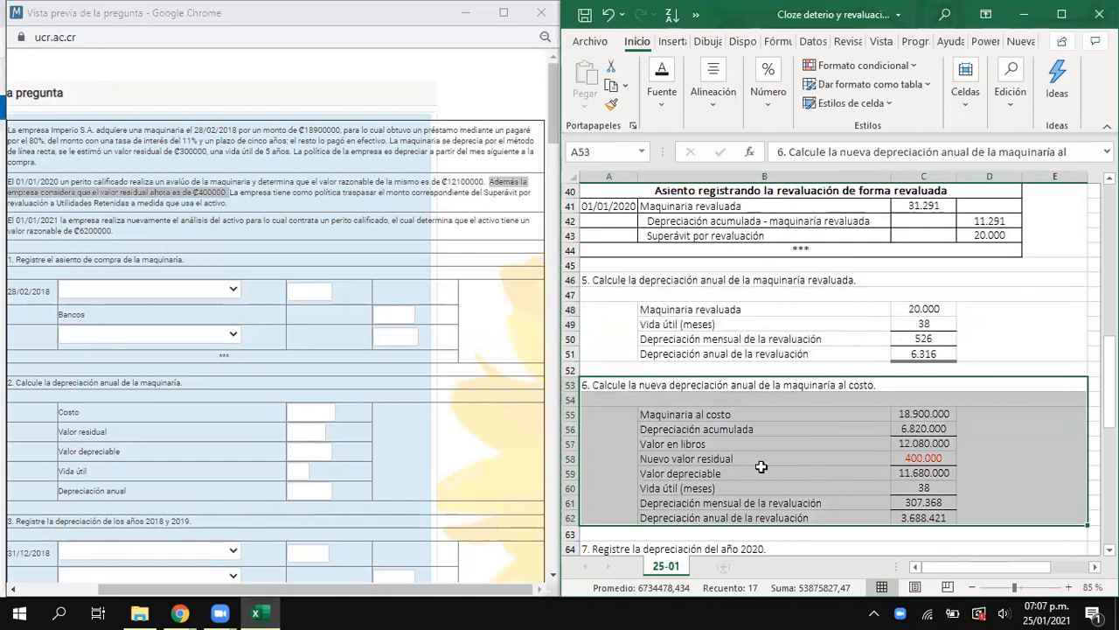
{"action": "scroll", "coordinate": [795, 412], "scroll_direction": "down", "scroll_amount": 5}
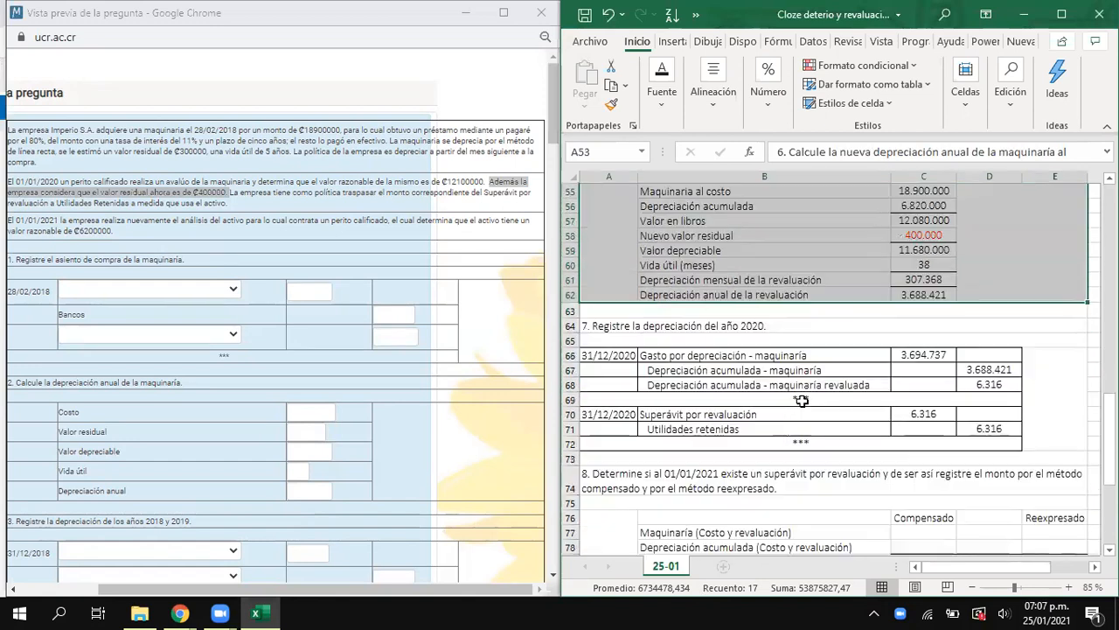
- Review the 2020 depreciation and surplus transfer entries in section 7, and examine the question in section 8
{"action": "left_click", "coordinate": [640, 328]}
{"action": "key", "text": "ctrl+a"}
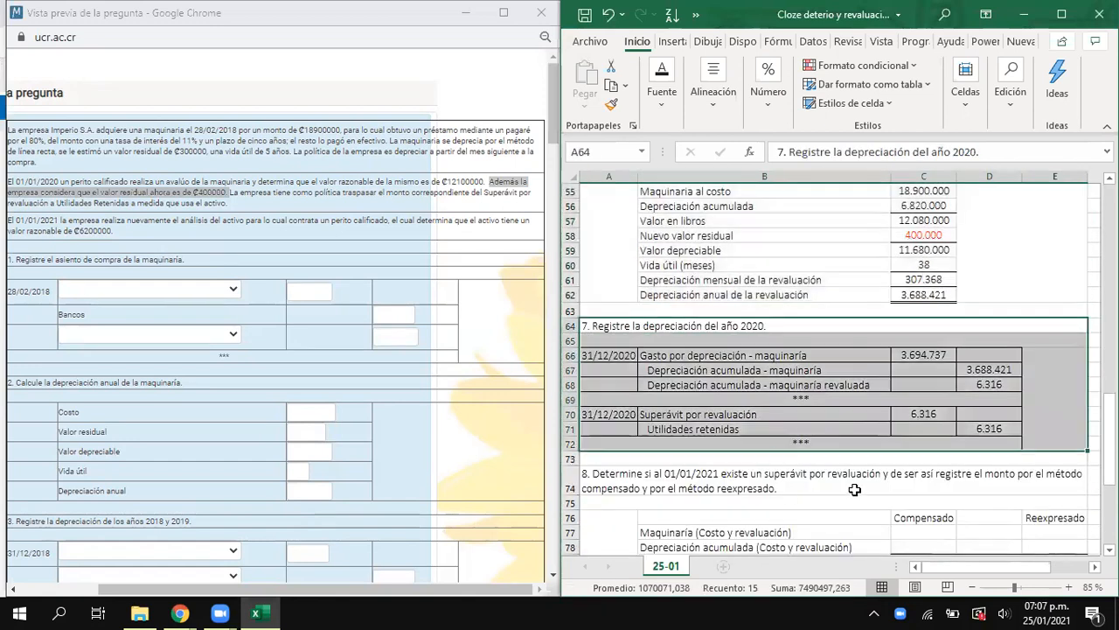
{"action": "scroll", "coordinate": [853, 490], "scroll_direction": "down", "scroll_amount": 2}
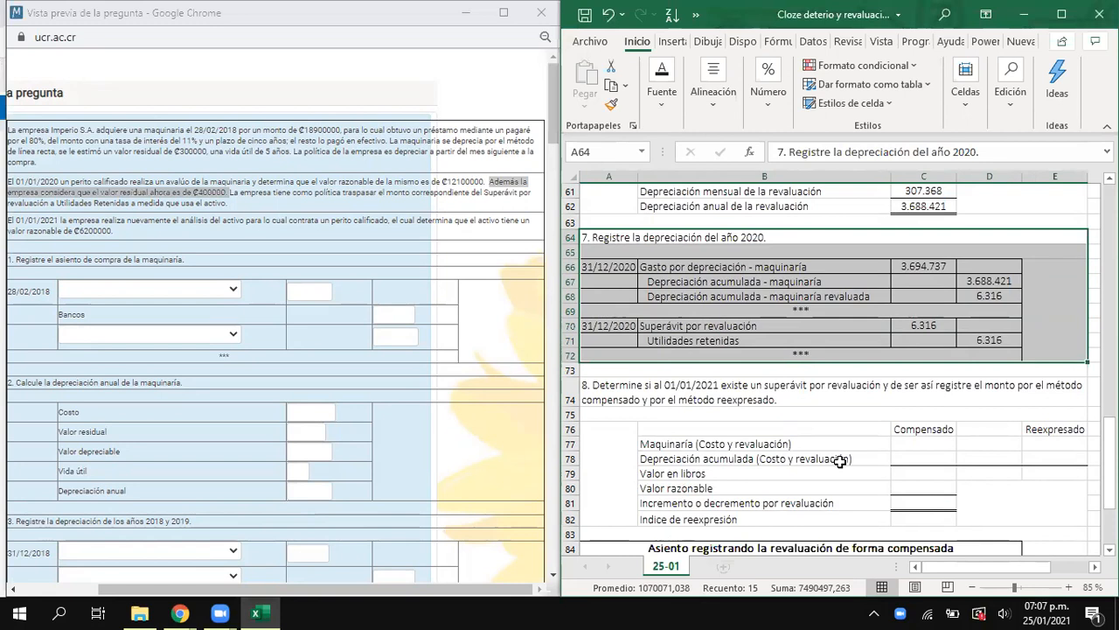
- Underline the ₡400000 residual value in the problem statement in red
{"action": "left_click", "coordinate": [829, 111]}
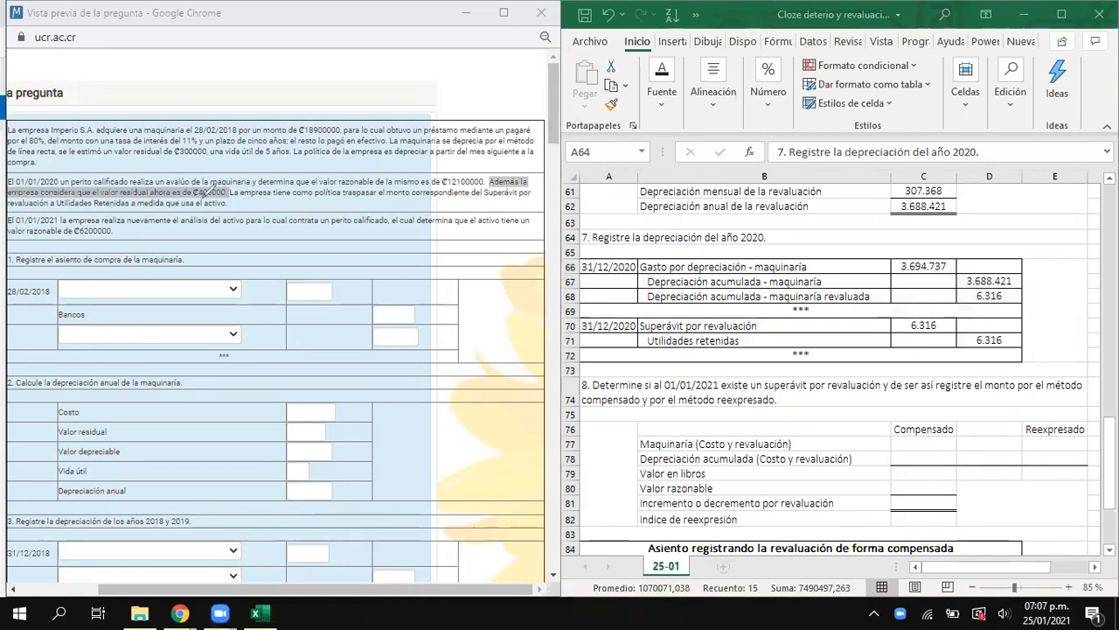
{"action": "left_click_drag", "start_coordinate": [191, 198], "coordinate": [225, 197]}
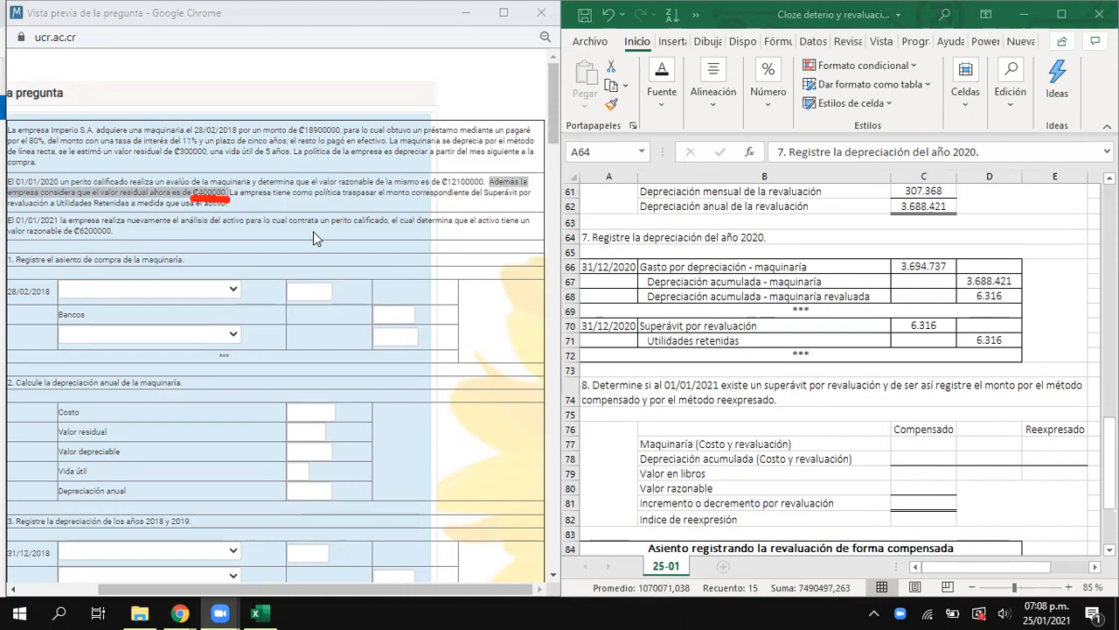
{"action": "left_click_drag", "start_coordinate": [12, 229], "coordinate": [36, 228]}
{"action": "left_click_drag", "start_coordinate": [200, 587], "coordinate": [171, 588]}
- Examine the 01/01/2021 appraisal and its ₡6200000 fair value in the statement, together with the rows of the section 8 calculation table
{"action": "left_click_drag", "start_coordinate": [87, 220], "coordinate": [243, 223]}
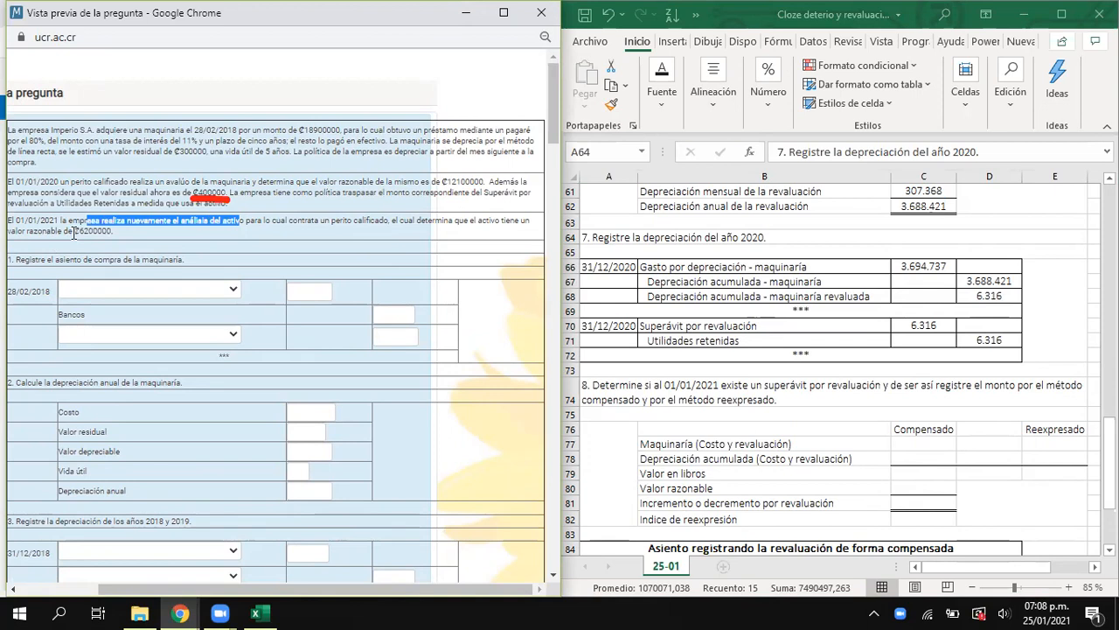
{"action": "left_click_drag", "start_coordinate": [73, 232], "coordinate": [113, 232]}
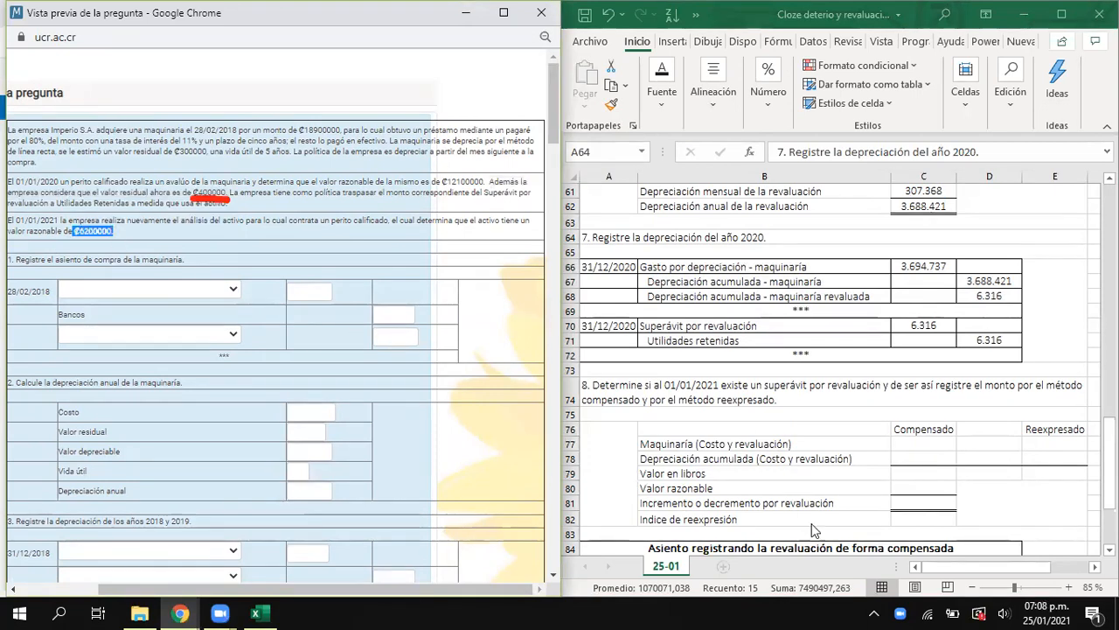
{"action": "left_click", "coordinate": [902, 445]}
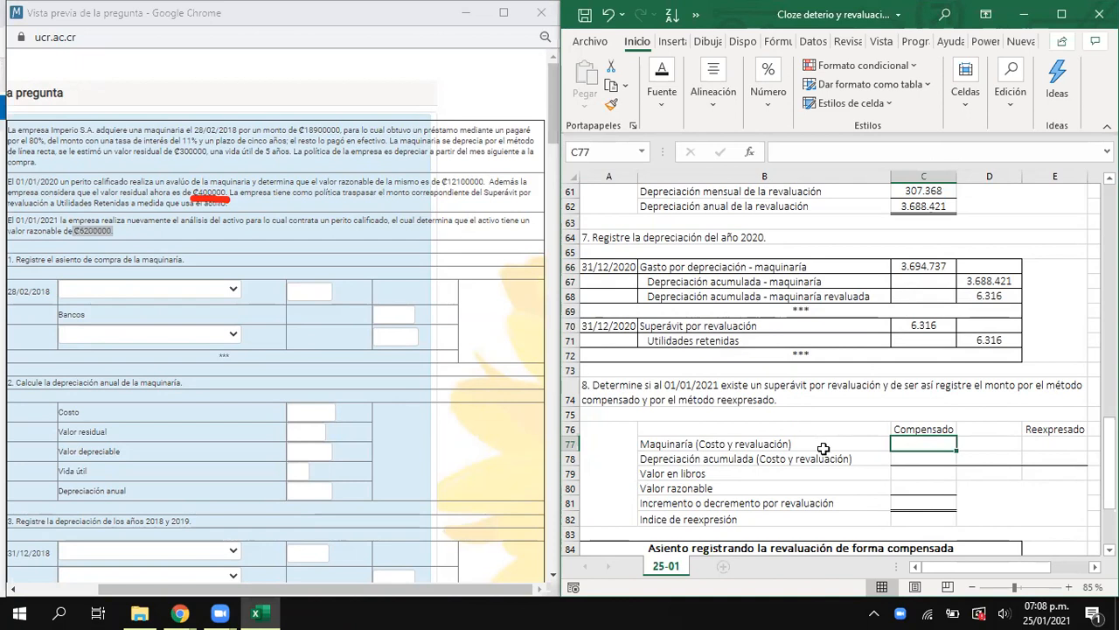
{"action": "left_click_drag", "start_coordinate": [766, 431], "coordinate": [1001, 506]}
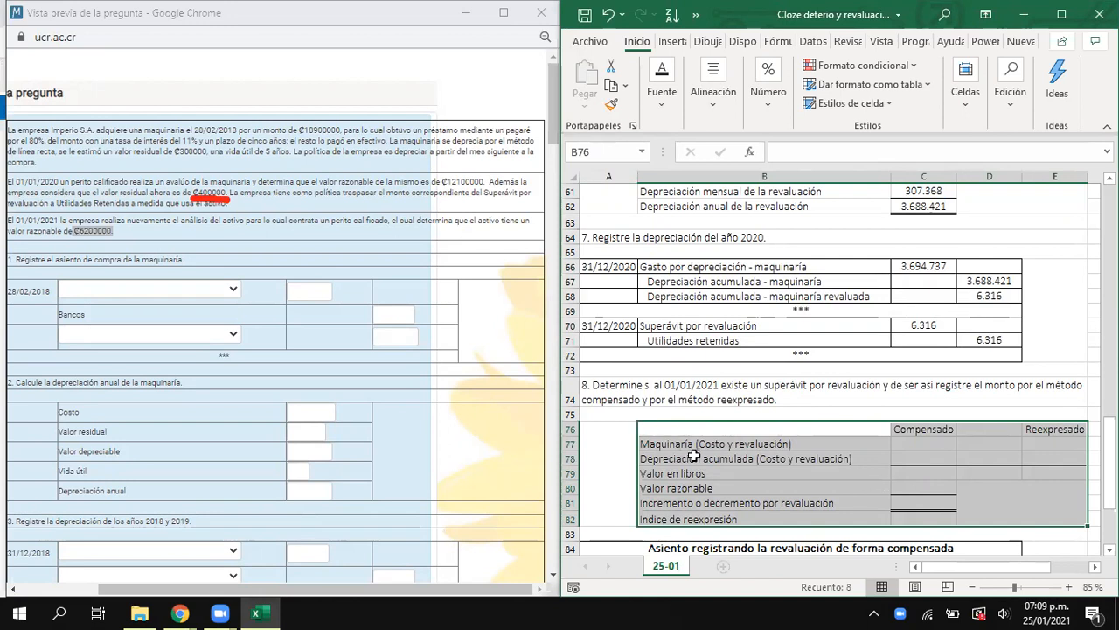
{"action": "left_click", "coordinate": [681, 444]}
{"action": "left_click_drag", "start_coordinate": [681, 444], "coordinate": [899, 444]}
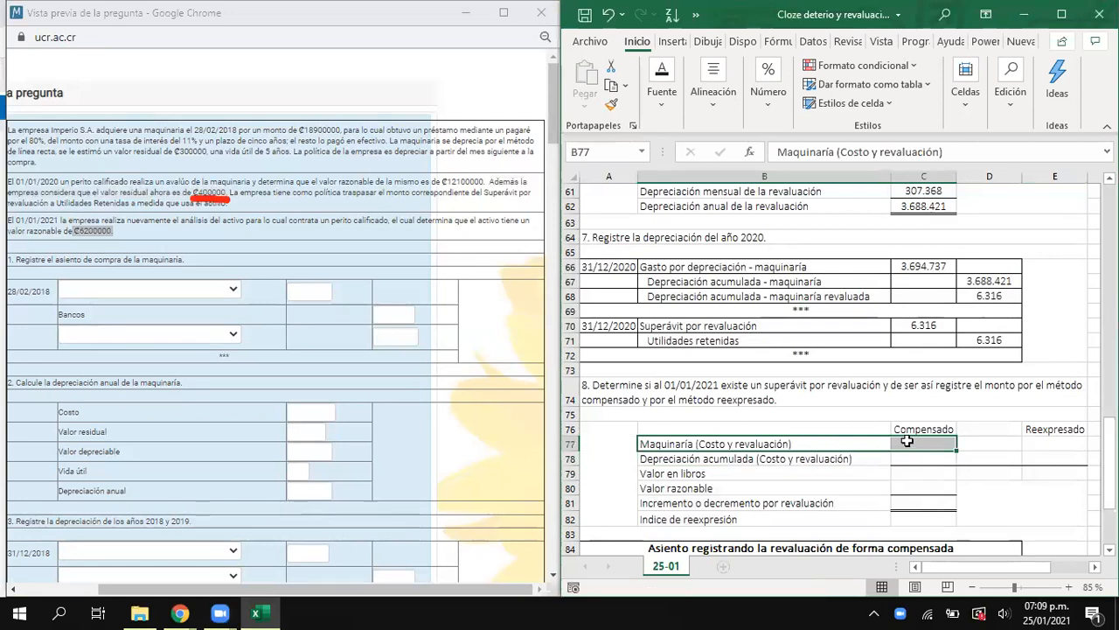
{"action": "left_click", "coordinate": [906, 445]}
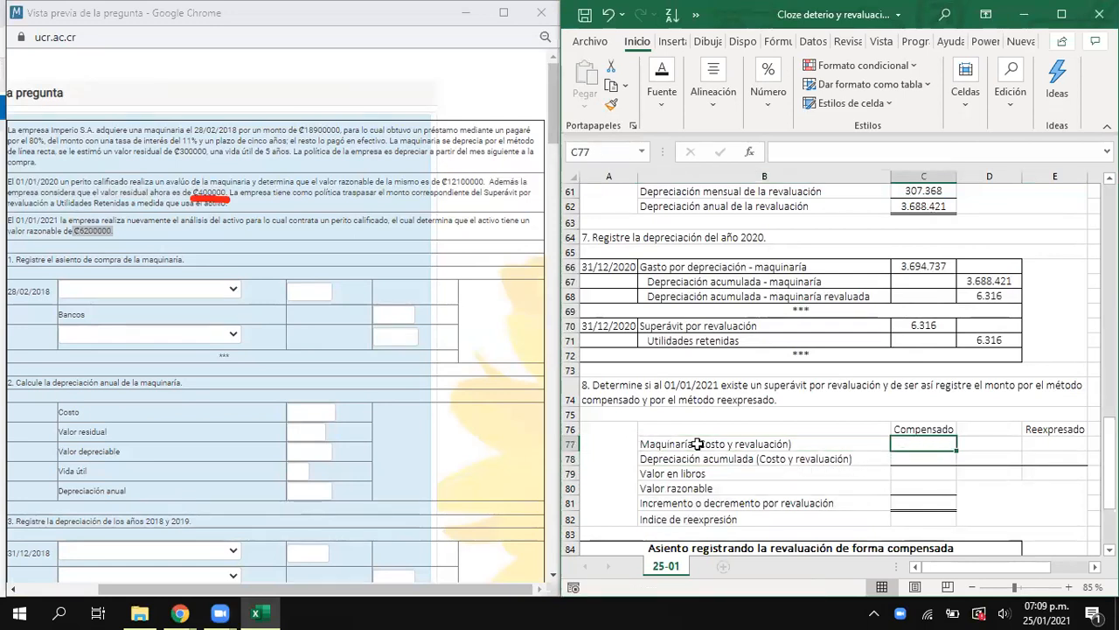
- Compare the 01/01/2020 revaluation entries recorded under the compensated form and the revalued form in section 4
{"action": "scroll", "coordinate": [721, 460], "scroll_direction": "up", "scroll_amount": 11}
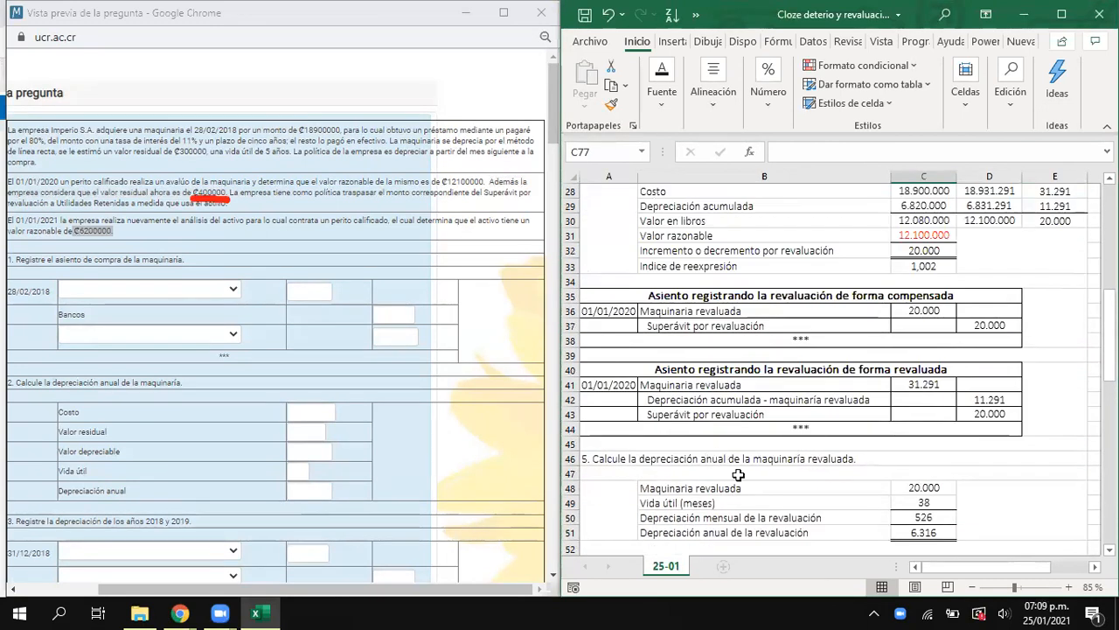
{"action": "left_click", "coordinate": [650, 295]}
{"action": "left_click_drag", "start_coordinate": [653, 343], "coordinate": [658, 409]}
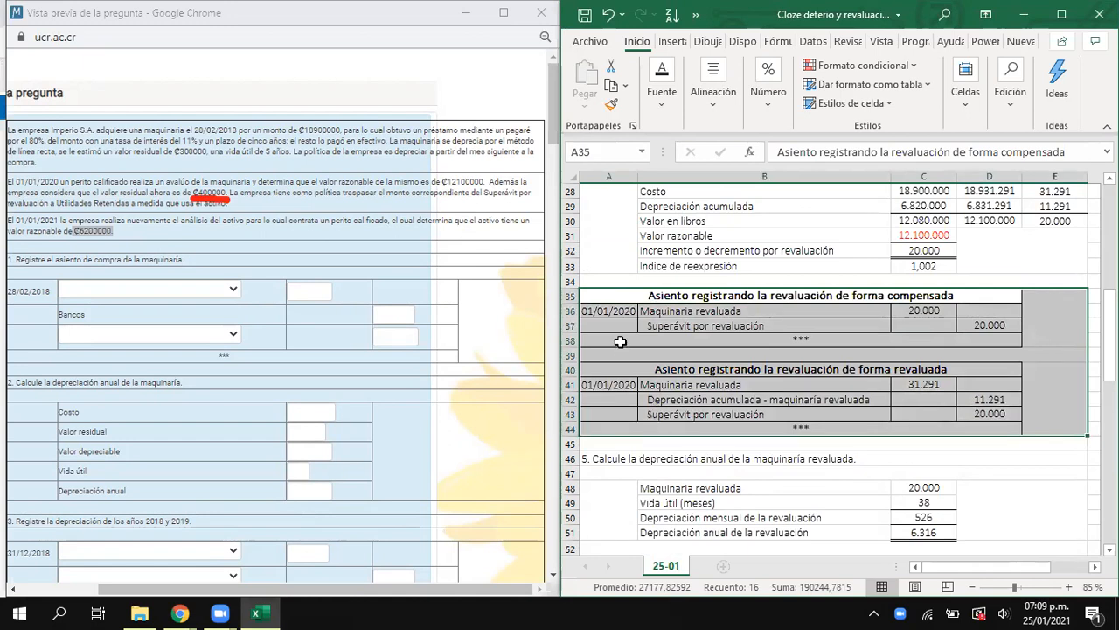
{"action": "left_click", "coordinate": [609, 312]}
{"action": "left_click_drag", "start_coordinate": [637, 325], "coordinate": [988, 327]}
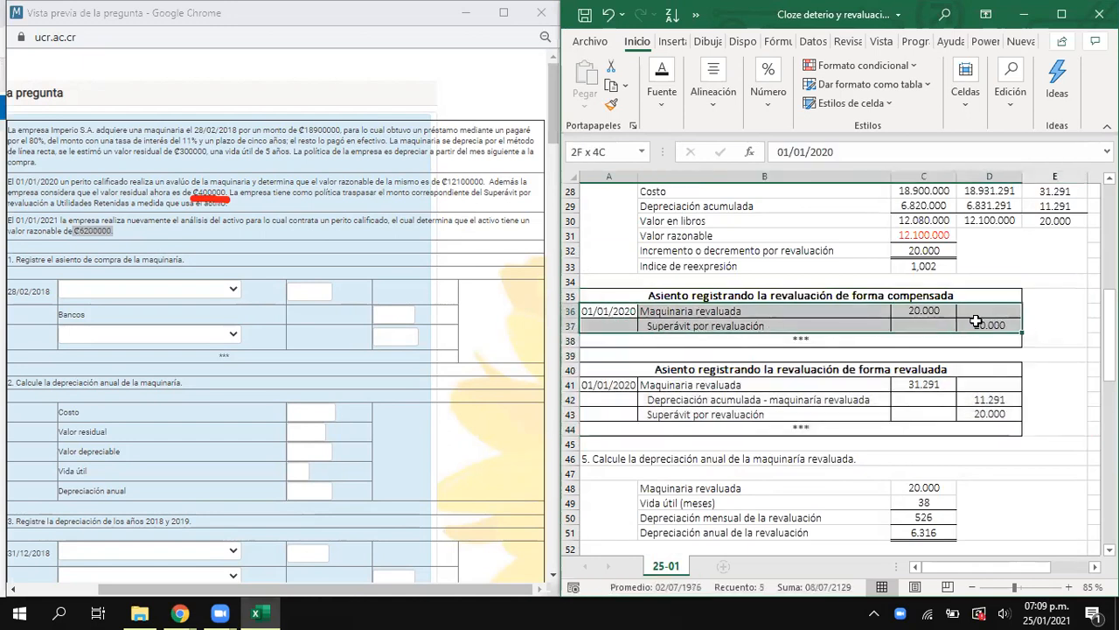
{"action": "left_click_drag", "start_coordinate": [628, 387], "coordinate": [962, 418]}
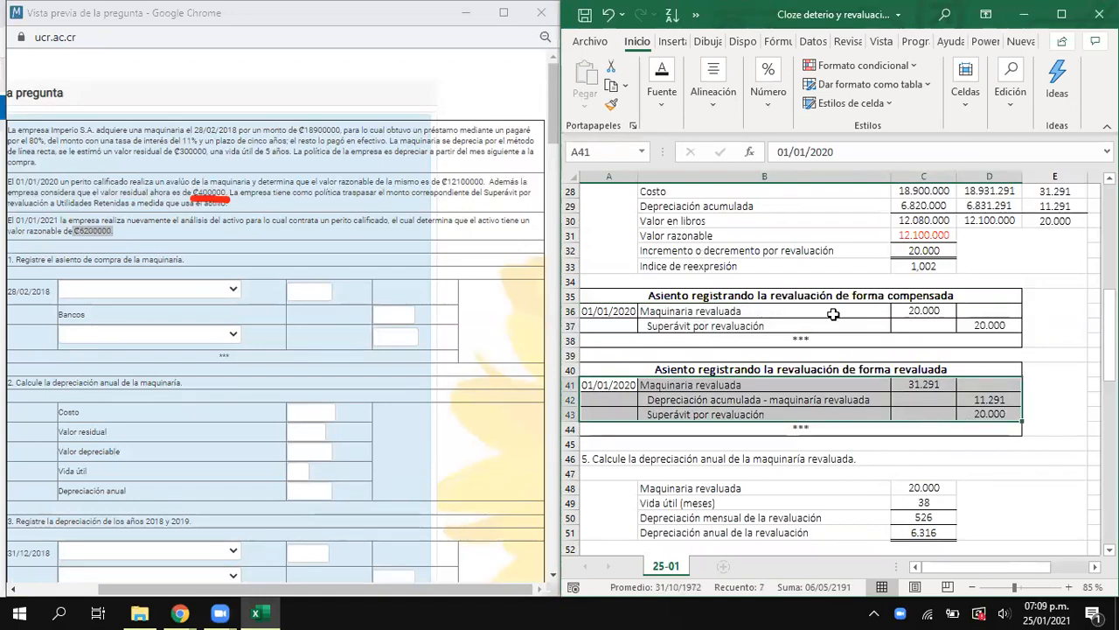
{"action": "left_click_drag", "start_coordinate": [617, 309], "coordinate": [953, 338]}
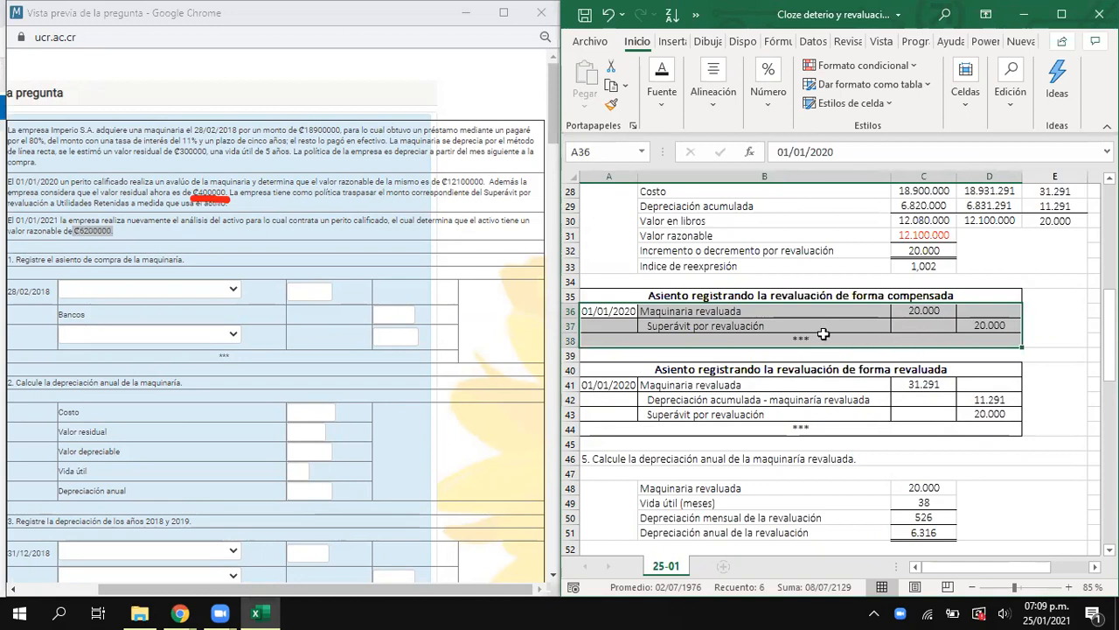
{"action": "scroll", "coordinate": [823, 333], "scroll_direction": "down", "scroll_amount": 1}
{"action": "scroll", "coordinate": [823, 333], "scroll_direction": "down", "scroll_amount": 10}
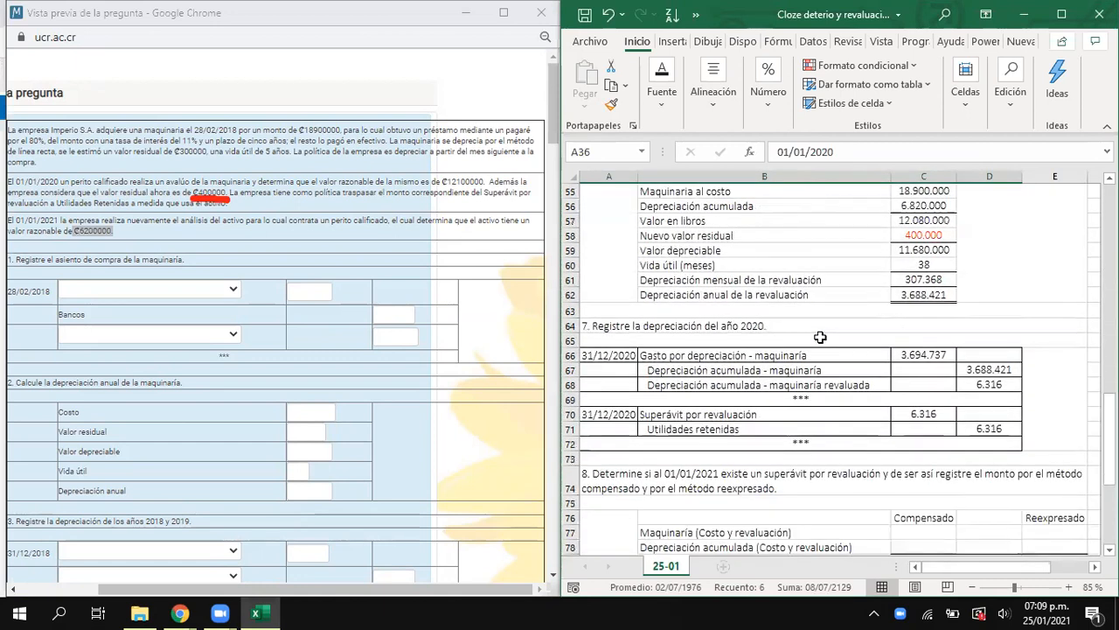
- Calculate the machinery's cost plus revaluation in C77 with =C3+C41, using the revalued-form entry's machinery debit
{"action": "left_click", "coordinate": [916, 446]}
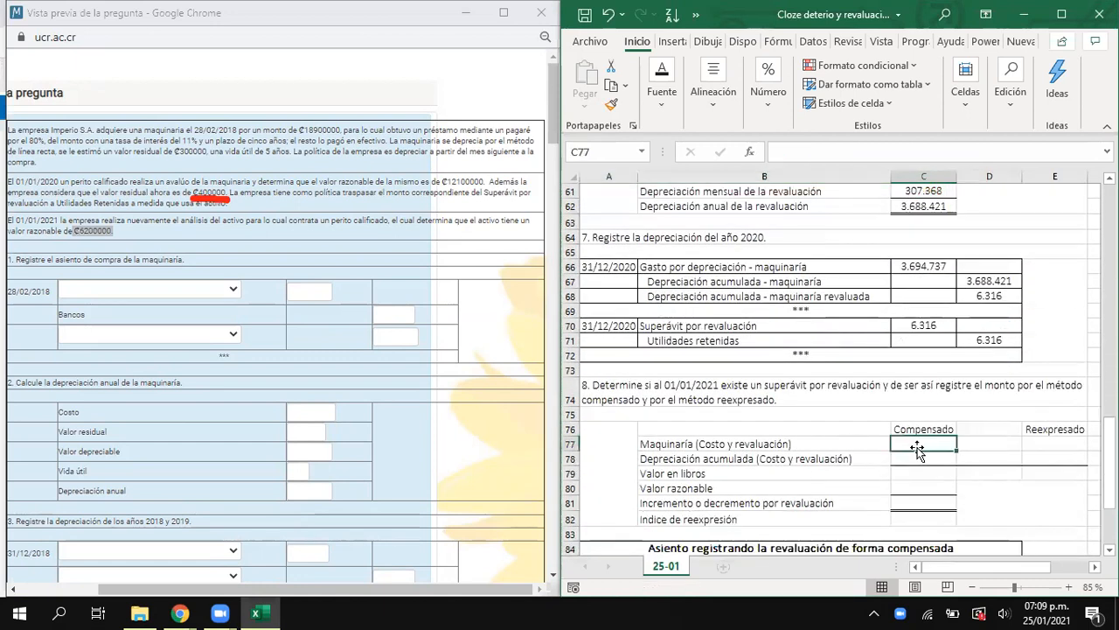
{"action": "type", "text": "="}
{"action": "scroll", "coordinate": [917, 447], "scroll_direction": "up", "scroll_amount": 8}
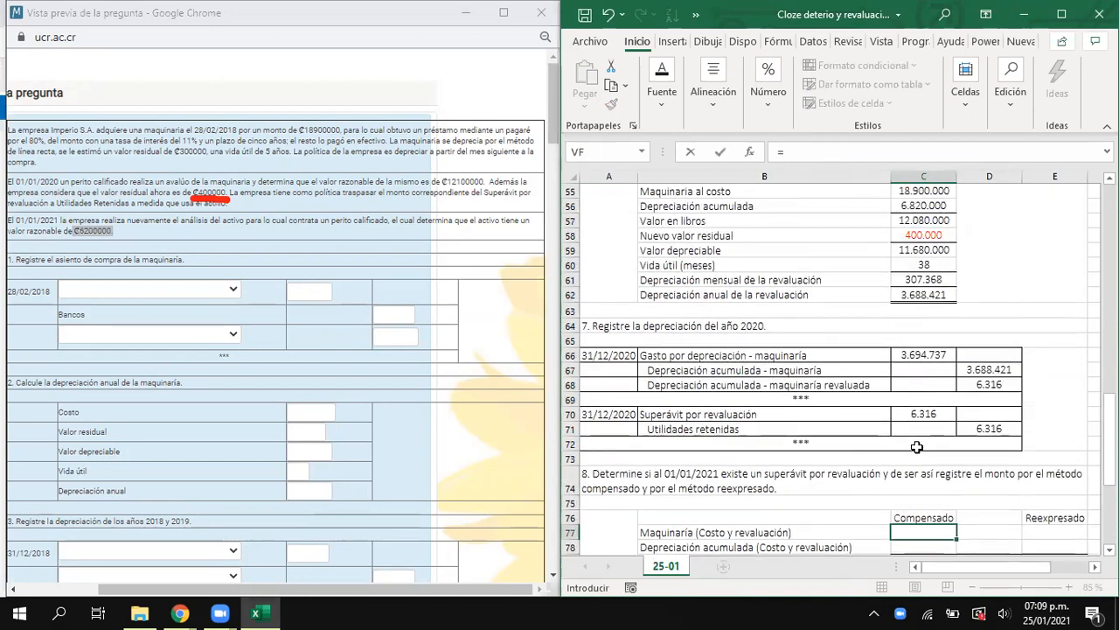
{"action": "scroll", "coordinate": [917, 447], "scroll_direction": "up", "scroll_amount": 12}
{"action": "left_click", "coordinate": [917, 221]}
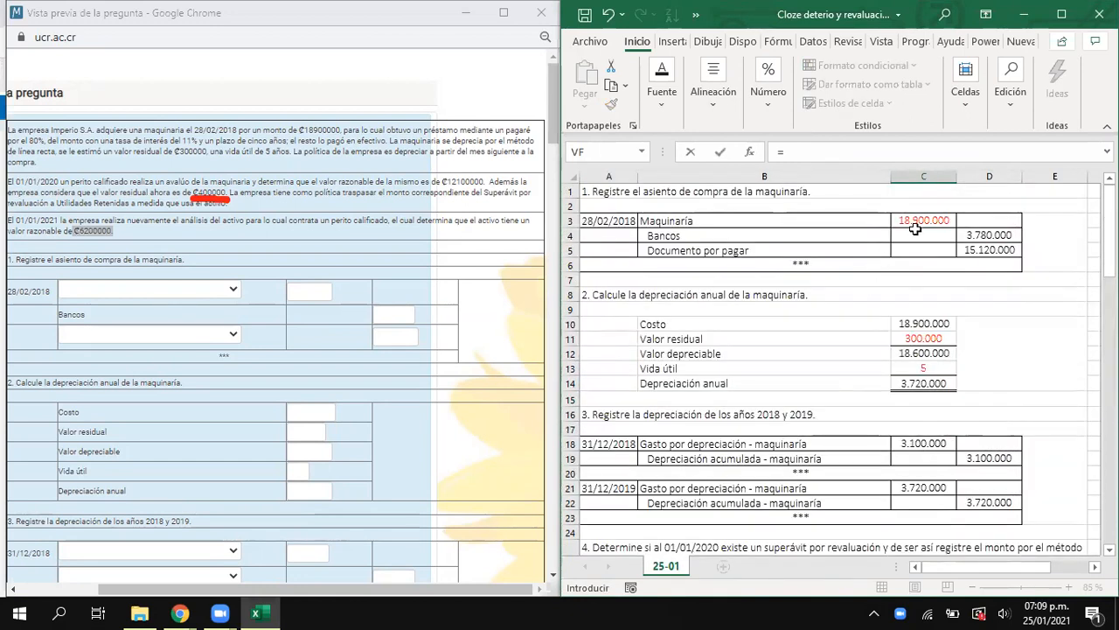
{"action": "type", "text": "+"}
{"action": "scroll", "coordinate": [901, 244], "scroll_direction": "down", "scroll_amount": 9}
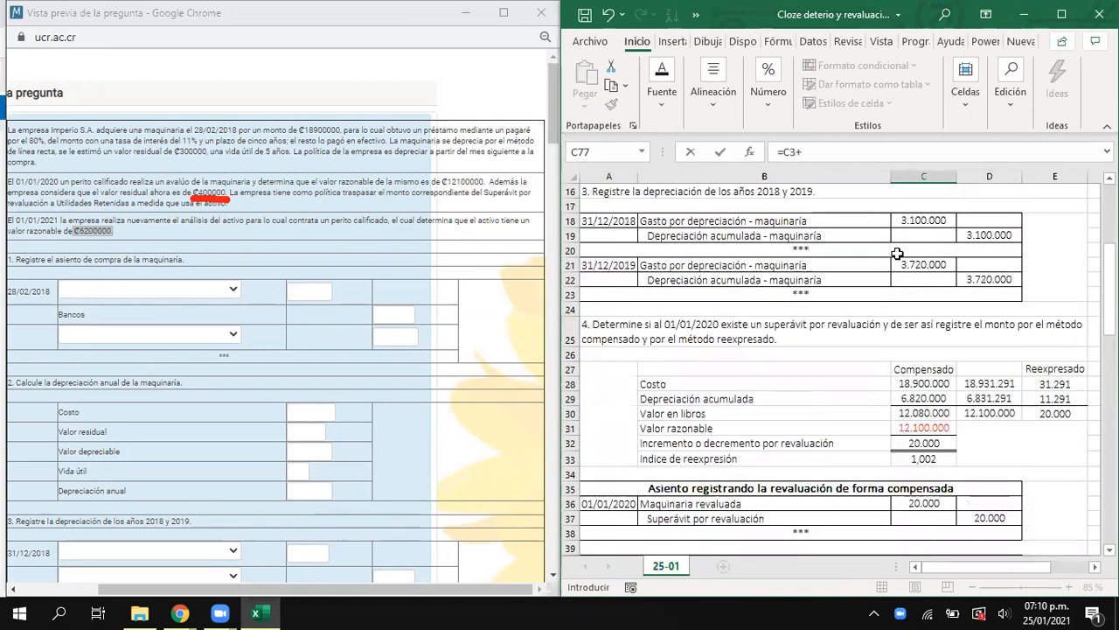
{"action": "scroll", "coordinate": [871, 395], "scroll_direction": "down", "scroll_amount": 1}
{"action": "scroll", "coordinate": [861, 385], "scroll_direction": "up", "scroll_amount": 1}
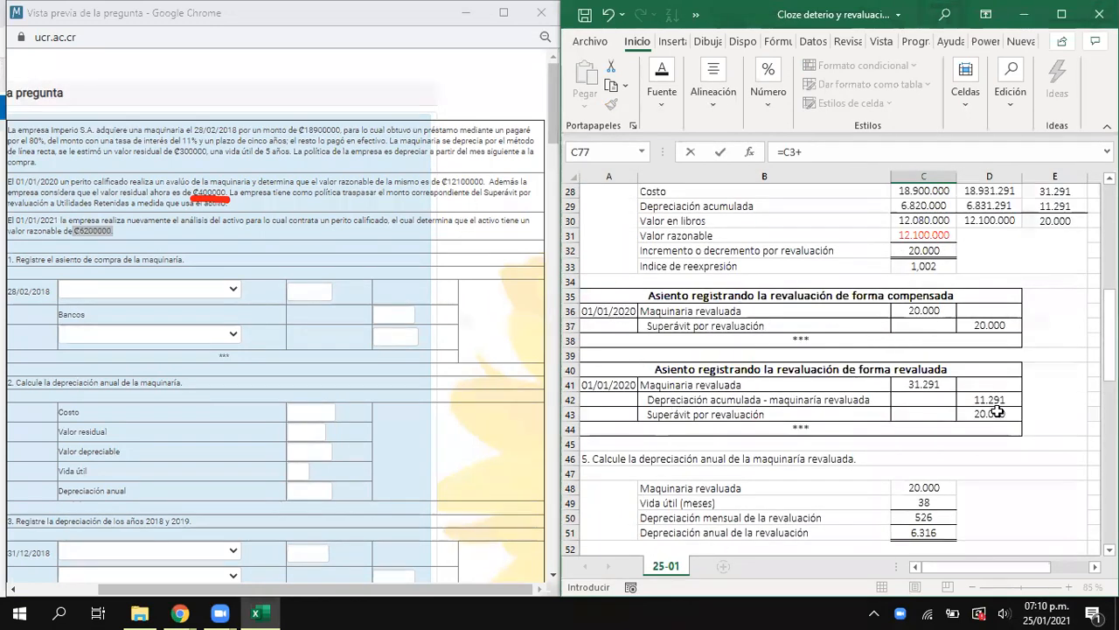
{"action": "left_click", "coordinate": [926, 385]}
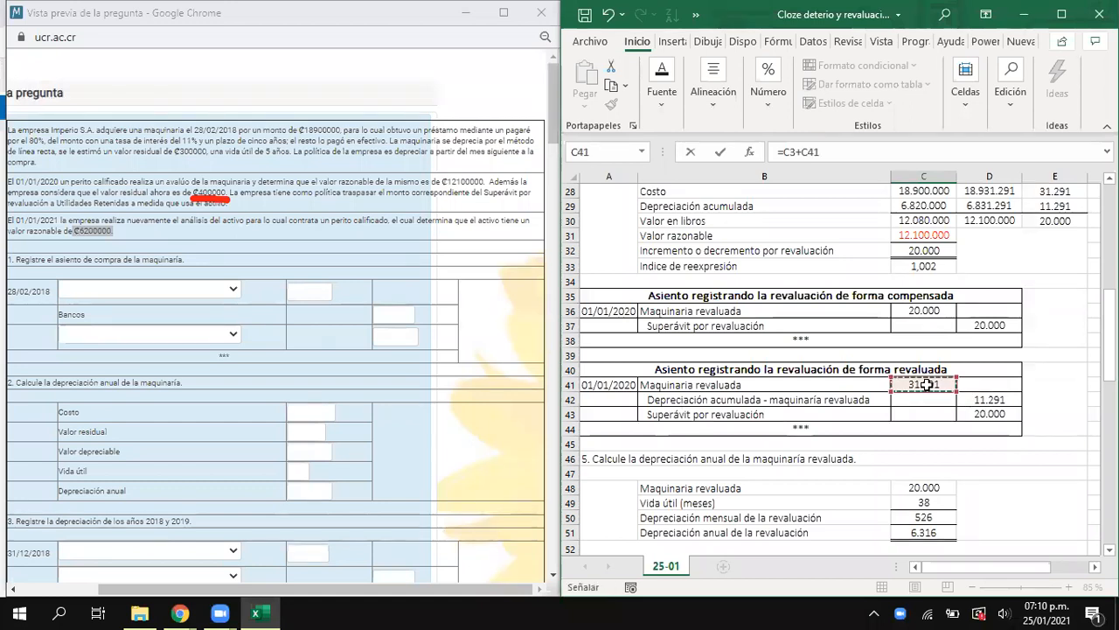
{"action": "left_click", "coordinate": [925, 311]}
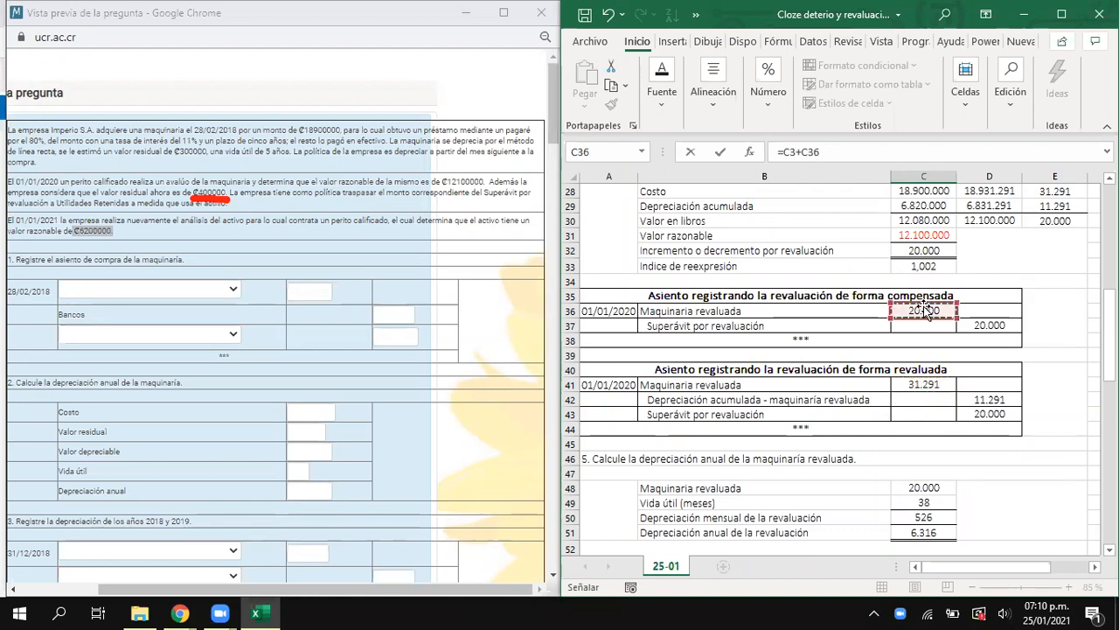
{"action": "left_click", "coordinate": [918, 384]}
{"action": "left_click", "coordinate": [923, 314]}
{"action": "left_click", "coordinate": [920, 385]}
{"action": "left_click", "coordinate": [923, 311]}
{"action": "left_click", "coordinate": [934, 385]}
{"action": "left_click", "coordinate": [929, 313]}
{"action": "left_click", "coordinate": [942, 390]}
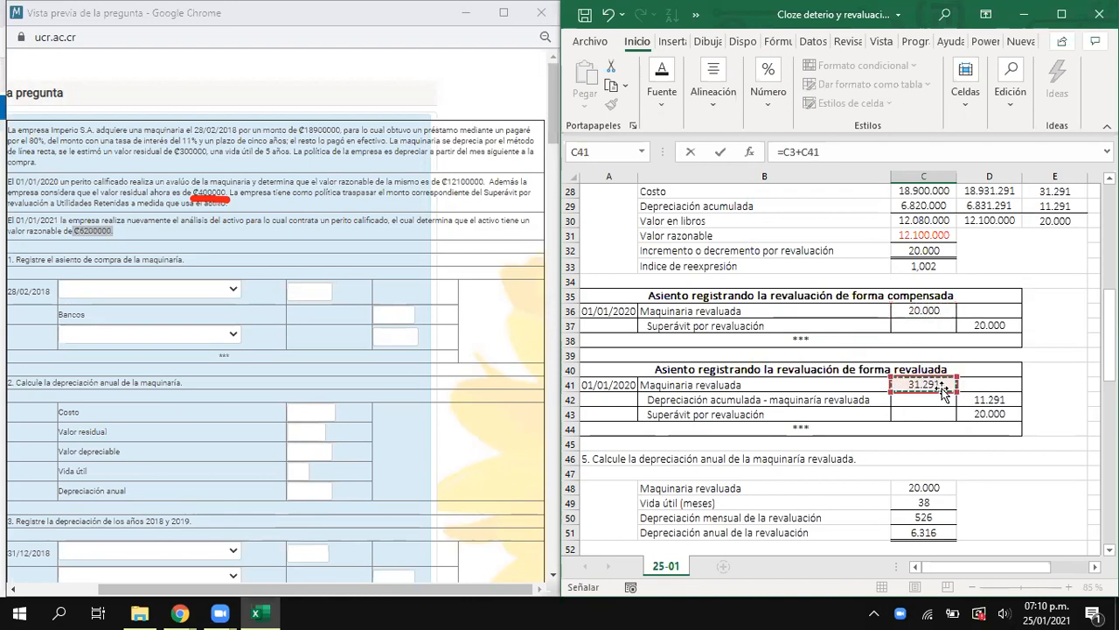
{"action": "key", "text": "Escape"}
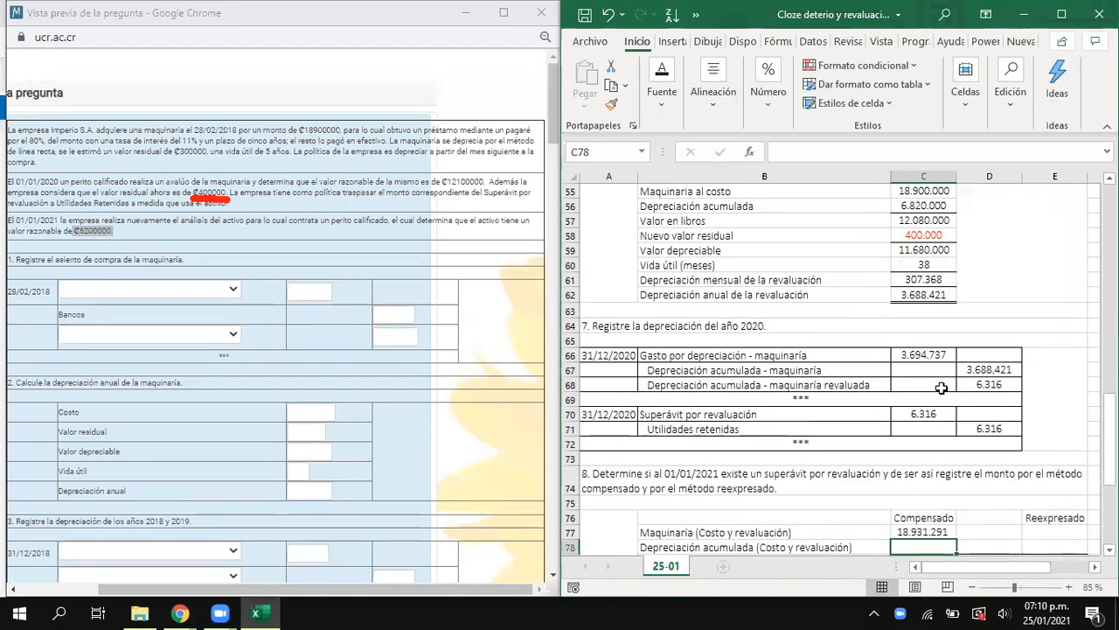
- Calculate the accumulated depreciation on cost and revaluation in C78 with =D19+D22+D67+D42
{"action": "type", "text": "="}
{"action": "scroll", "coordinate": [931, 231], "scroll_direction": "up", "scroll_amount": 15}
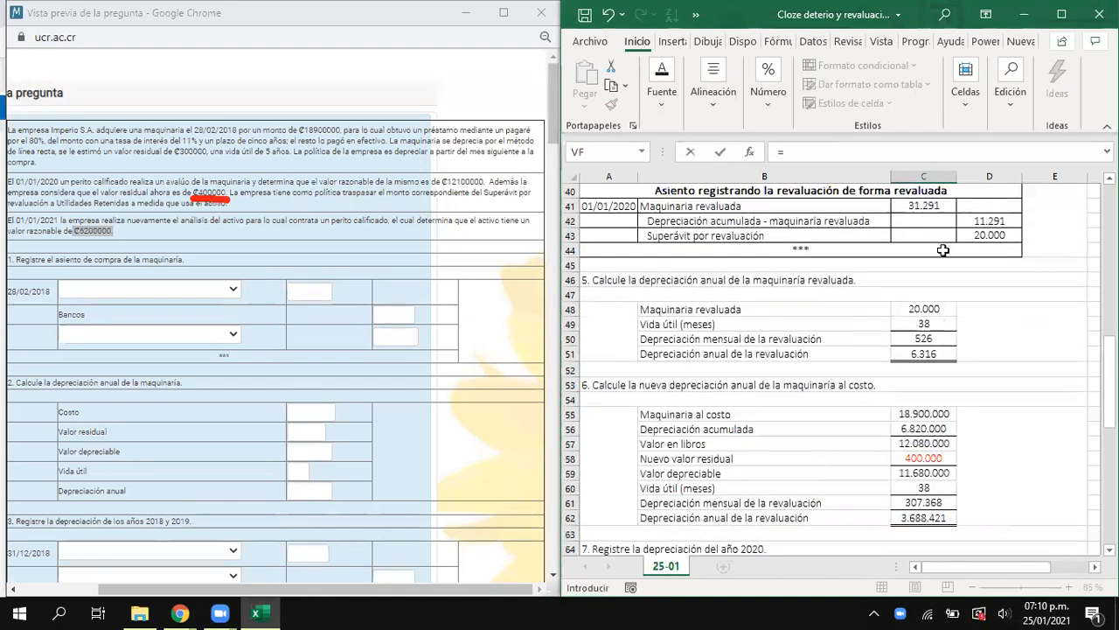
{"action": "scroll", "coordinate": [940, 276], "scroll_direction": "up", "scroll_amount": 3}
{"action": "scroll", "coordinate": [787, 289], "scroll_direction": "down", "scroll_amount": 3}
{"action": "scroll", "coordinate": [787, 350], "scroll_direction": "up", "scroll_amount": 3}
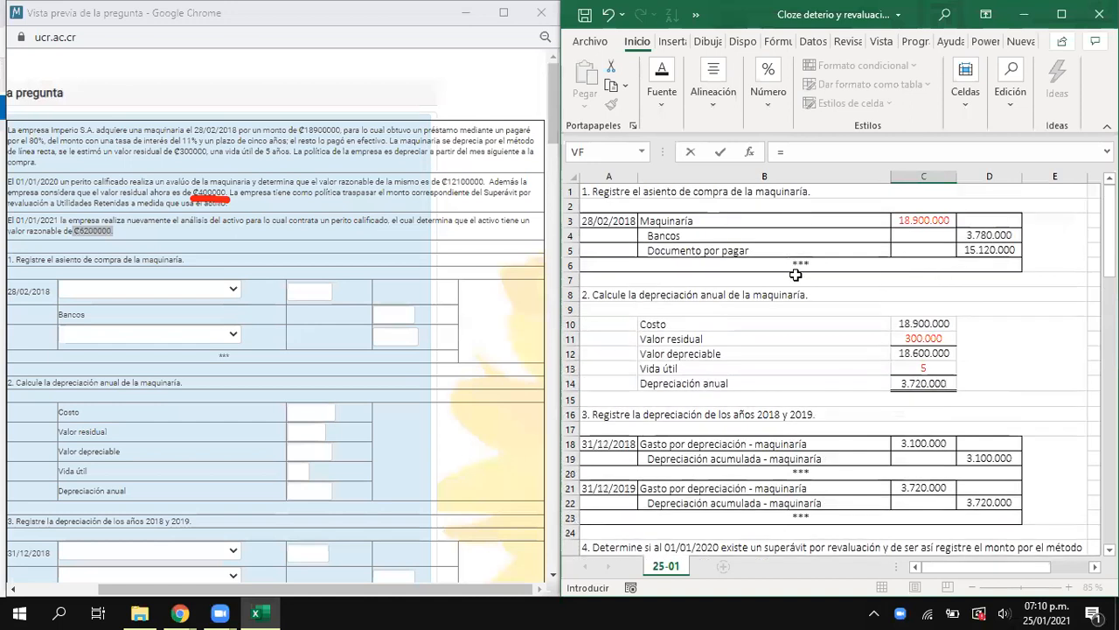
{"action": "left_click", "coordinate": [991, 457]}
{"action": "type", "text": "+"}
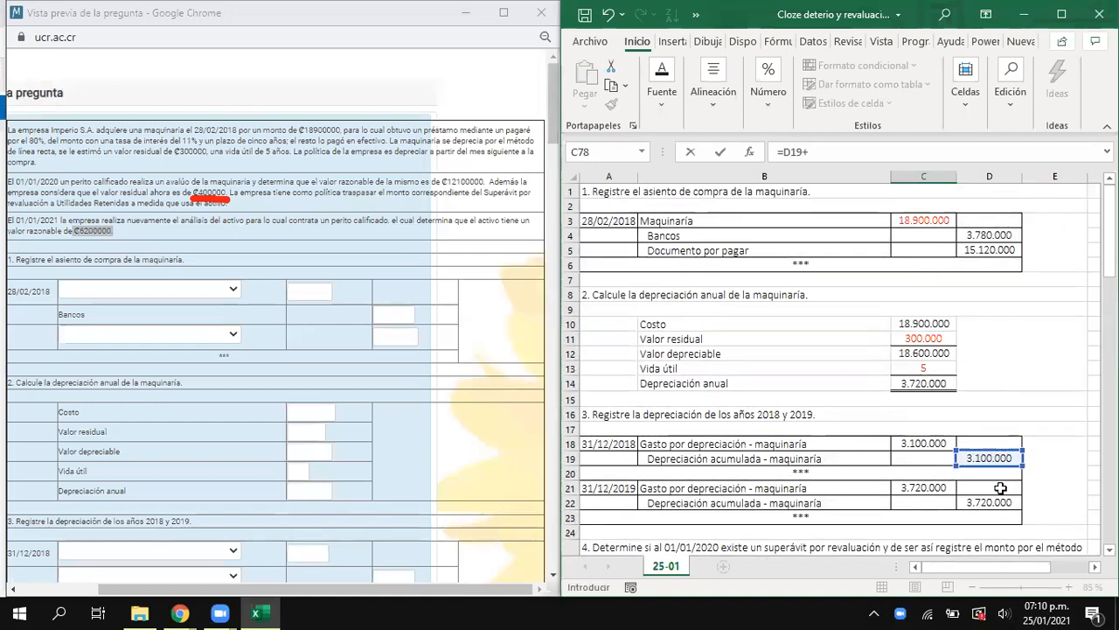
{"action": "left_click", "coordinate": [991, 503]}
{"action": "type", "text": "+"}
{"action": "scroll", "coordinate": [839, 420], "scroll_direction": "down", "scroll_amount": 5}
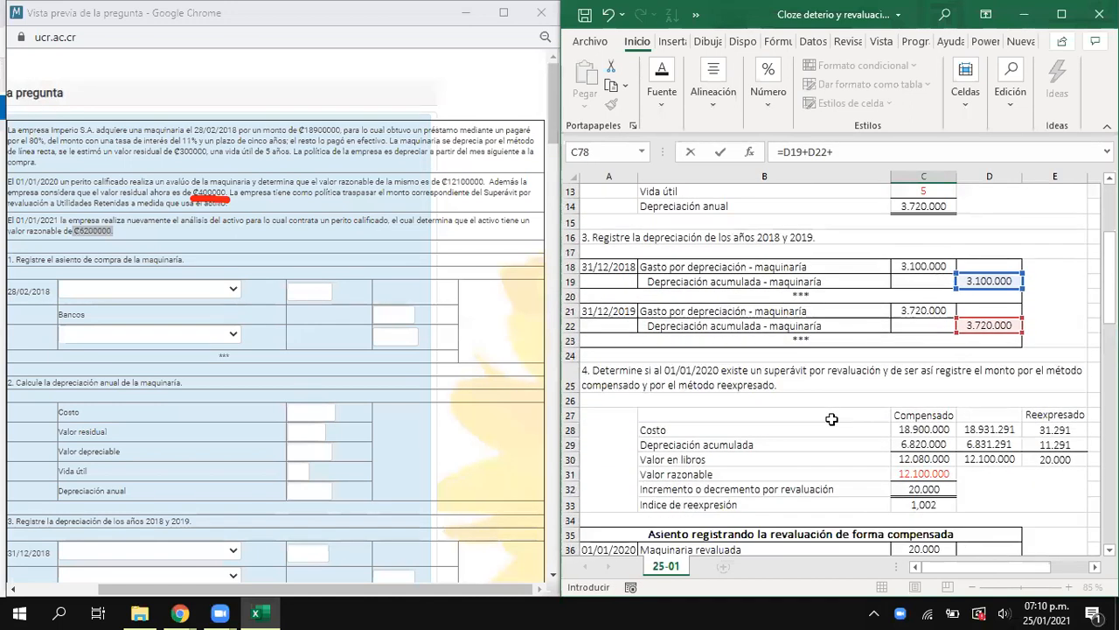
{"action": "scroll", "coordinate": [832, 418], "scroll_direction": "down", "scroll_amount": 10}
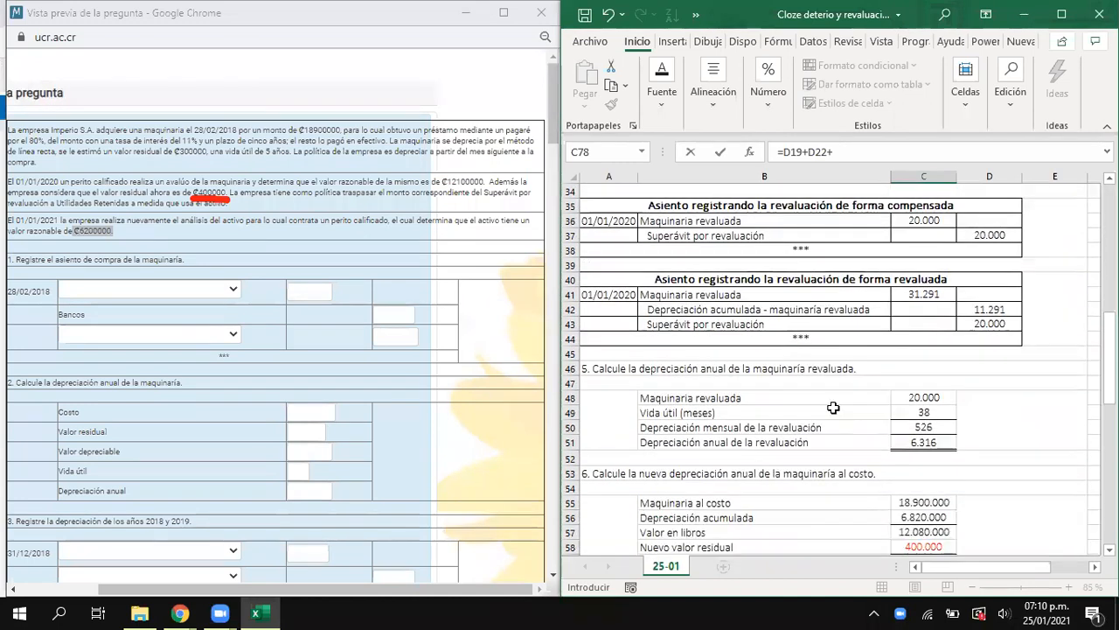
{"action": "scroll", "coordinate": [833, 408], "scroll_direction": "down", "scroll_amount": 3}
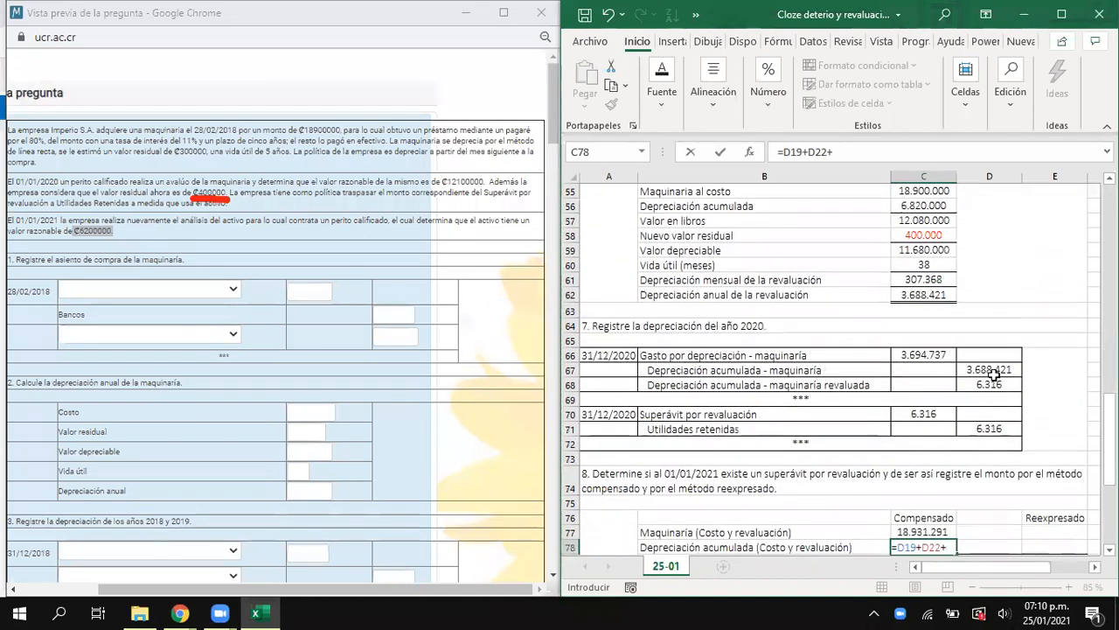
{"action": "left_click", "coordinate": [993, 370]}
{"action": "type", "text": "+"}
{"action": "left_click", "coordinate": [988, 385]}
{"action": "scroll", "coordinate": [910, 398], "scroll_direction": "up", "scroll_amount": 7}
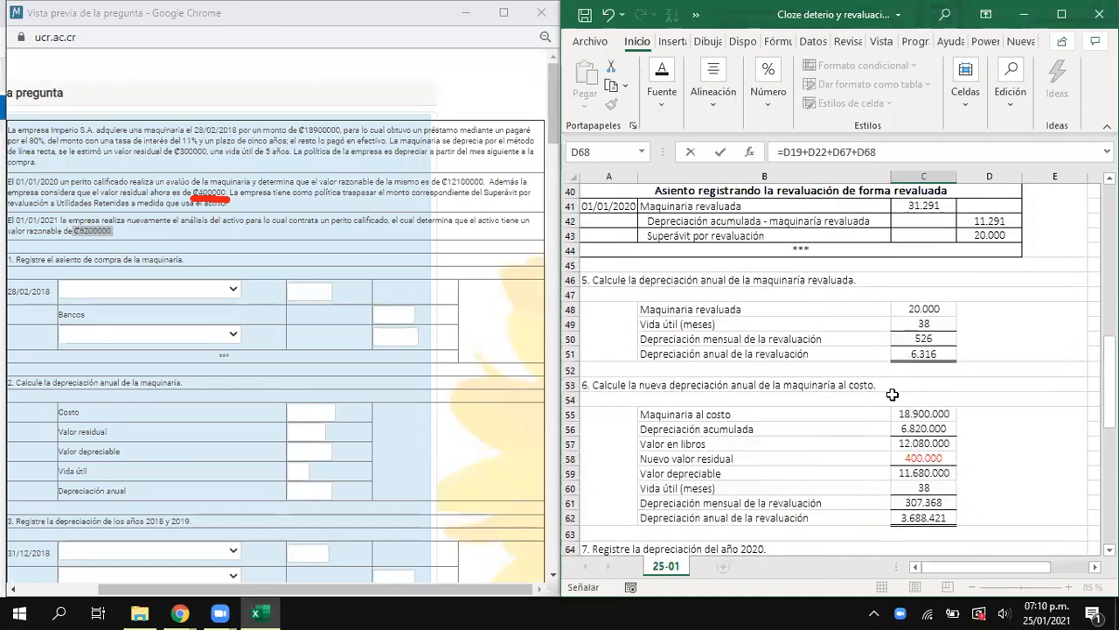
{"action": "scroll", "coordinate": [892, 395], "scroll_direction": "up", "scroll_amount": 2}
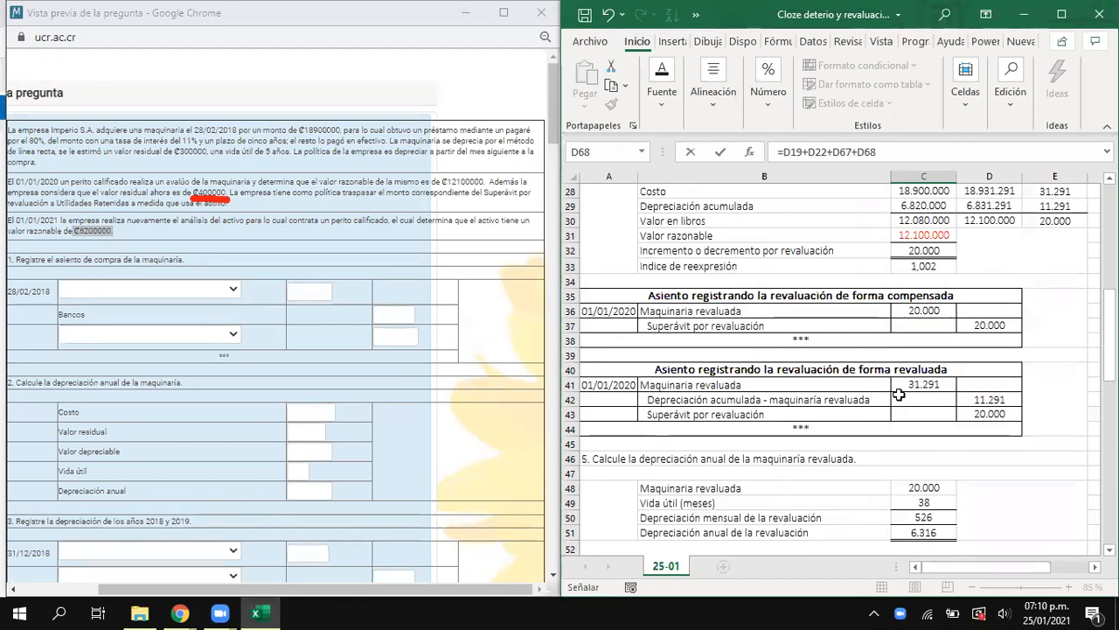
{"action": "left_click", "coordinate": [989, 400]}
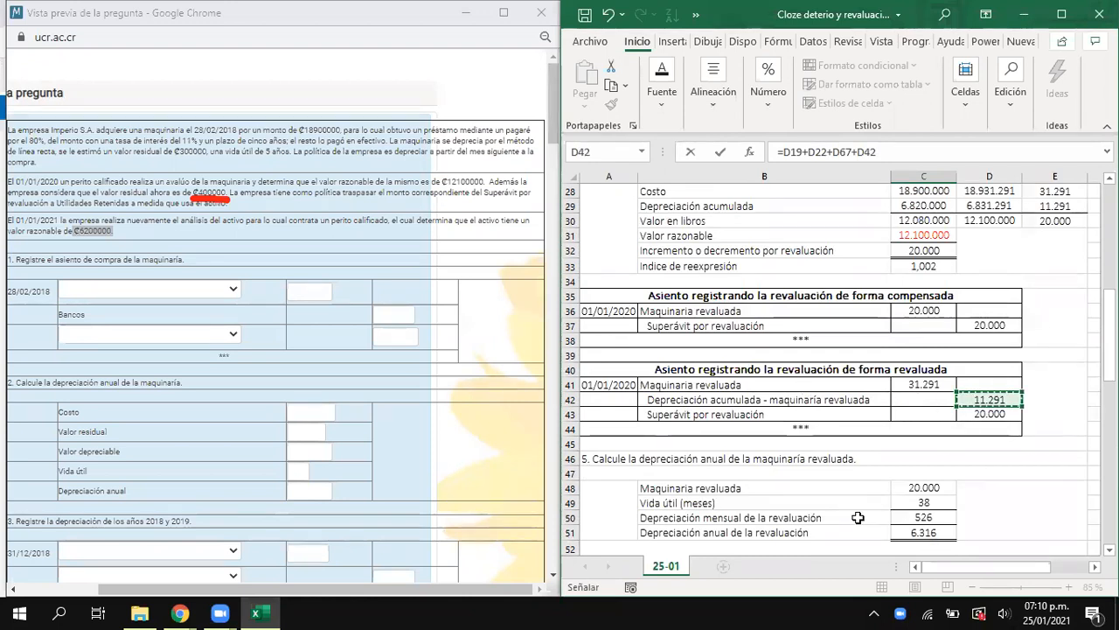
{"action": "key", "text": "Return"}
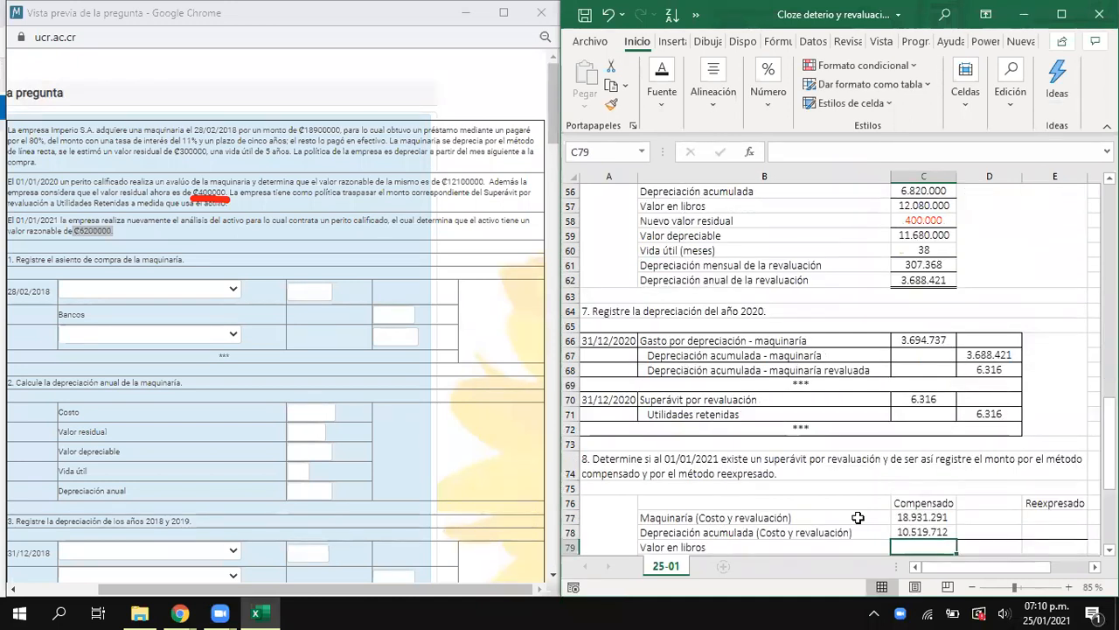
- Calculate the machinery's book value in C79 with =C77-C78, subtracting accumulated depreciation from cost plus revaluation
{"action": "type", "text": "="}
{"action": "key", "text": "Up"}
{"action": "key", "text": "Up"}
{"action": "type", "text": "-"}
{"action": "key", "text": "Up"}
{"action": "key", "text": "Return"}
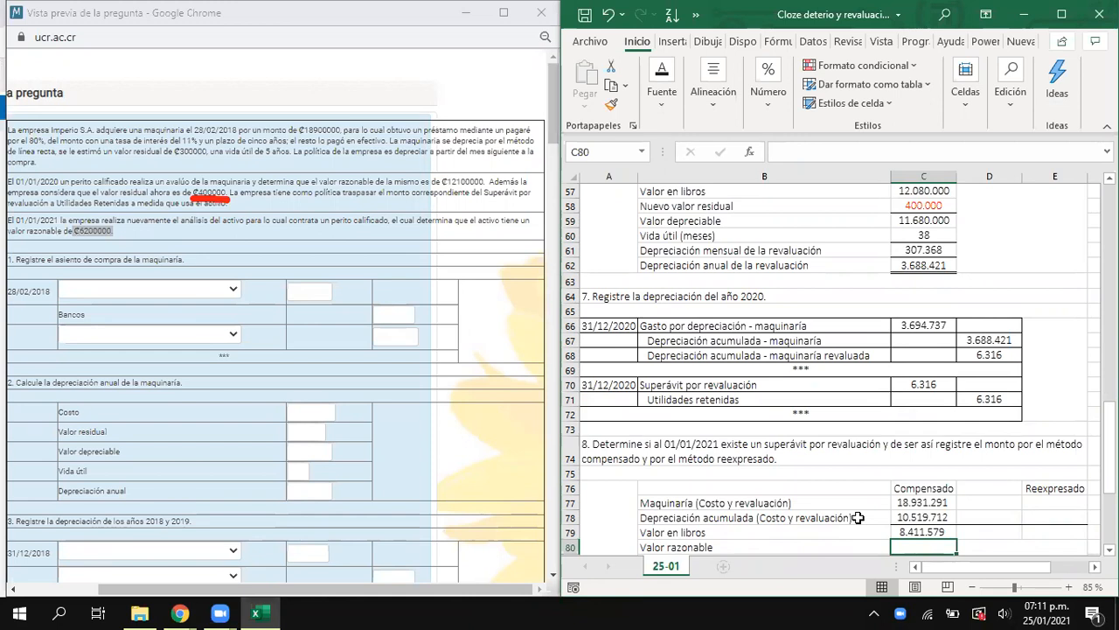
- Enter the appraised fair value of 6.200.000 in C80 of the section 8 table
{"action": "scroll", "coordinate": [880, 518], "scroll_direction": "down", "scroll_amount": 1}
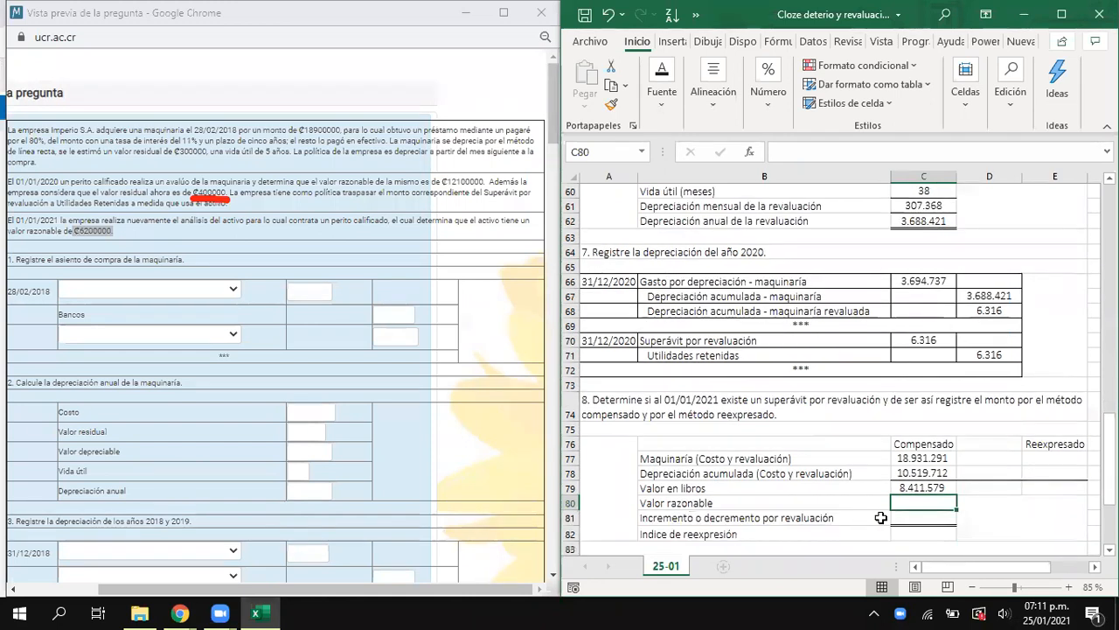
{"action": "left_click", "coordinate": [930, 488]}
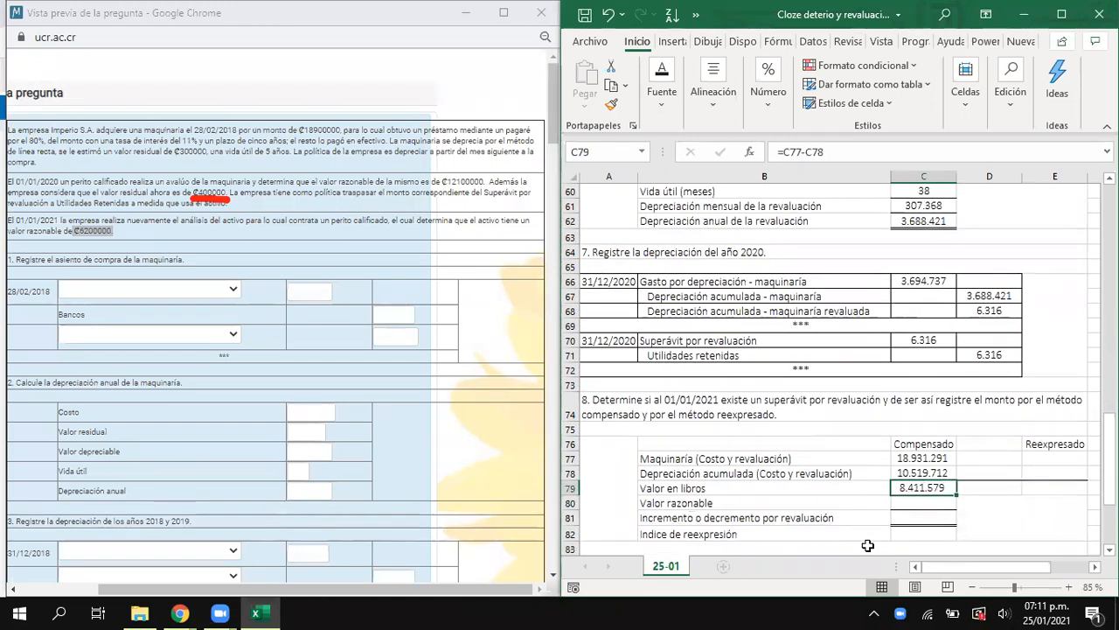
{"action": "left_click", "coordinate": [919, 502]}
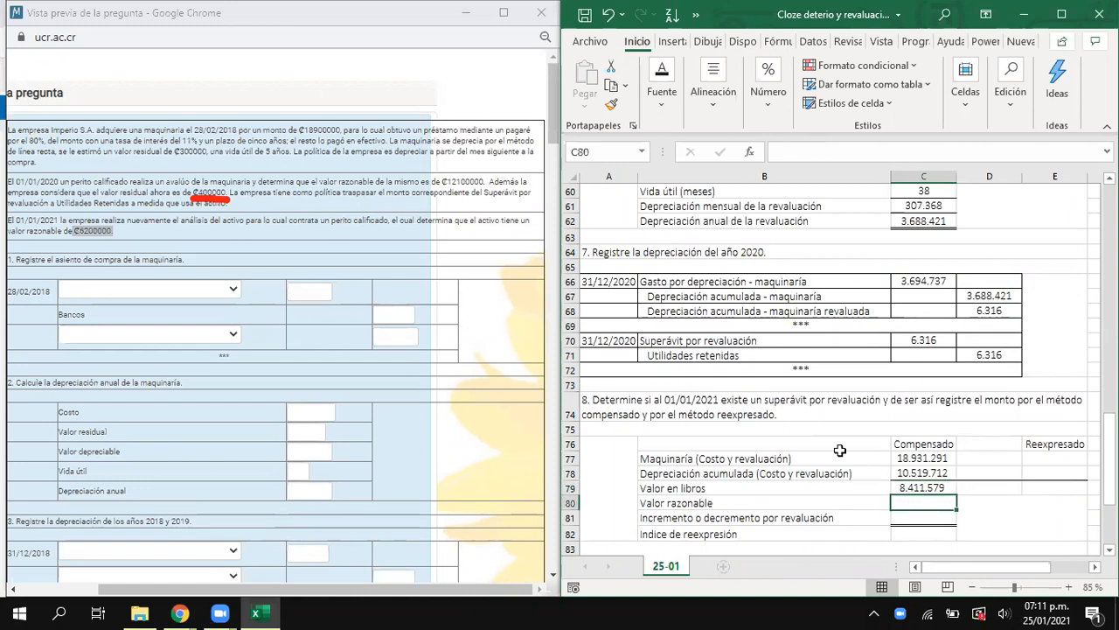
{"action": "type", "text": "6.200."}
{"action": "type", "text": "0000"}
{"action": "key", "text": "Return"}
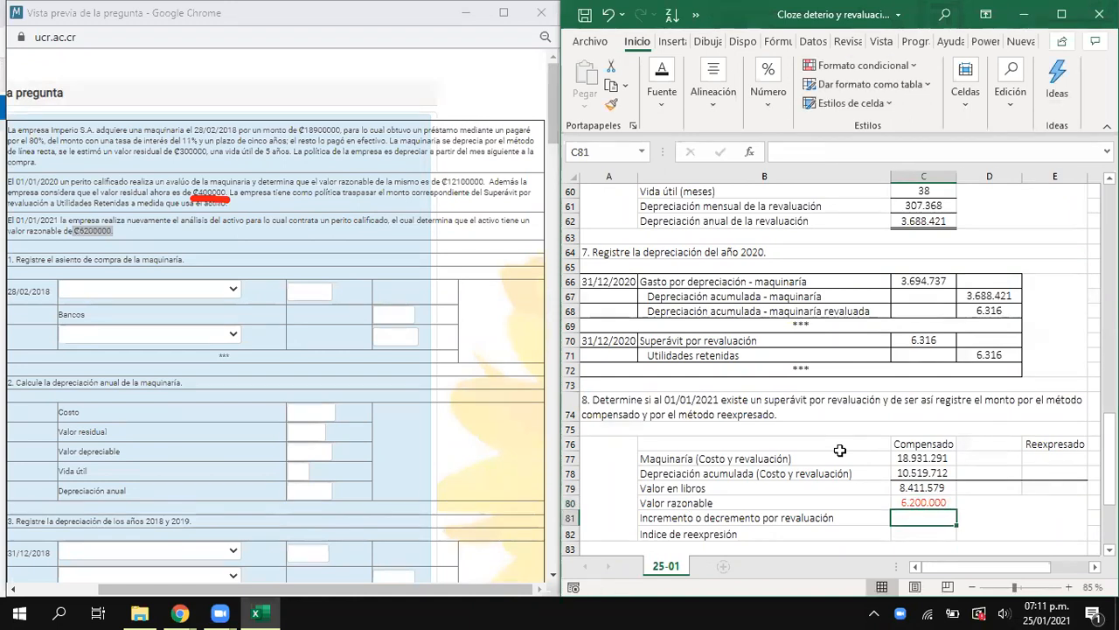
- Calculate the revaluation increase or decrease in C81 with =C80-C79, subtracting book value from fair value
{"action": "type", "text": "="}
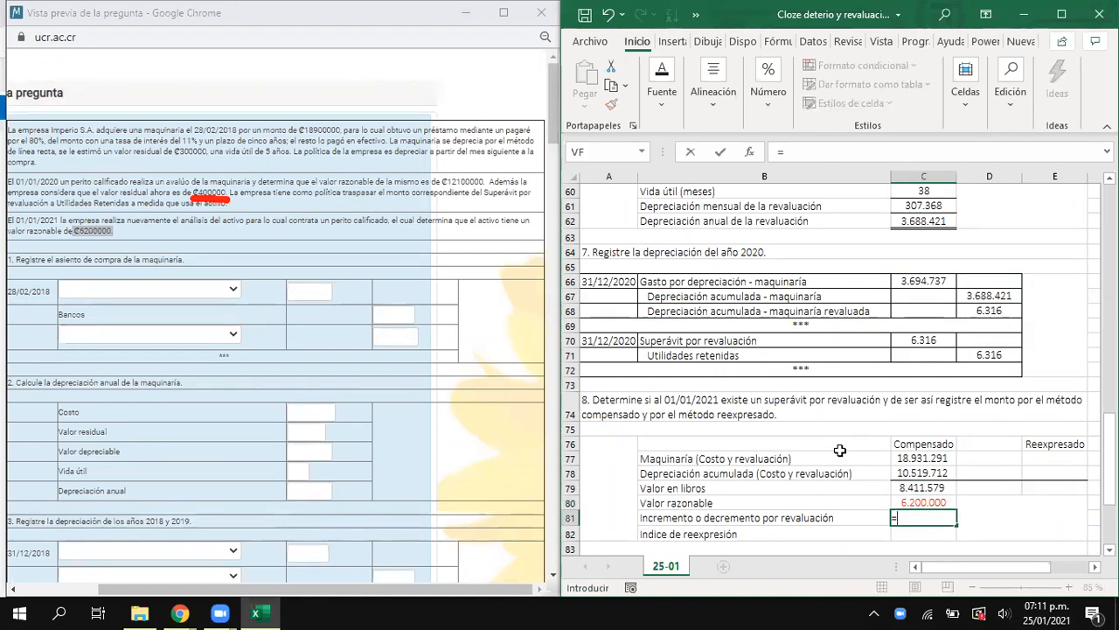
{"action": "key", "text": "Up"}
{"action": "type", "text": "-"}
{"action": "key", "text": "Up"}
{"action": "key", "text": "Up"}
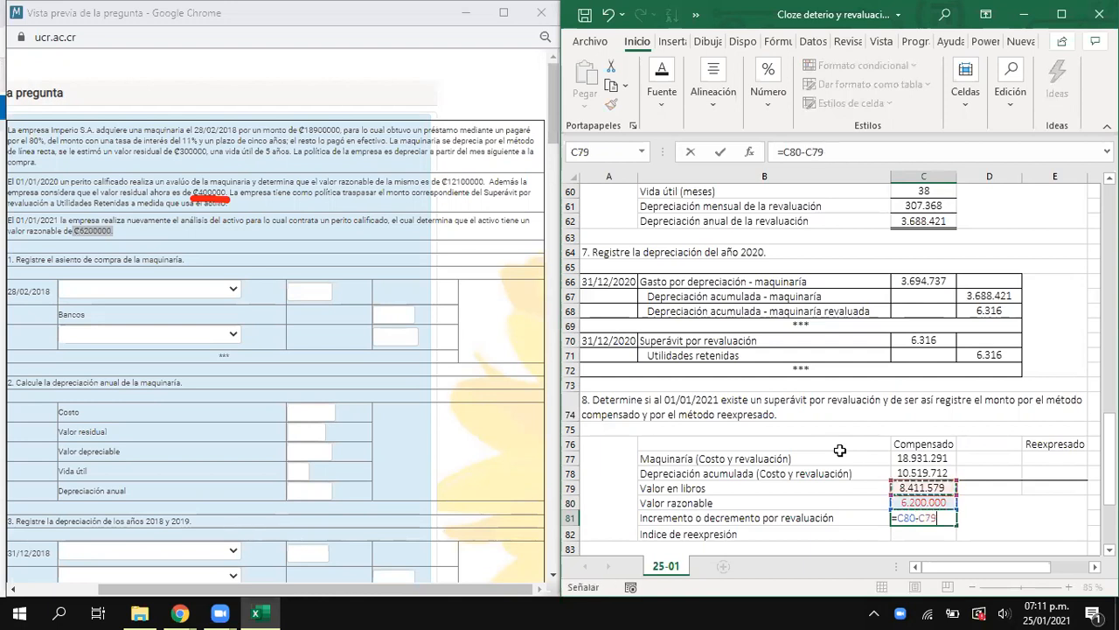
{"action": "key", "text": "Return"}
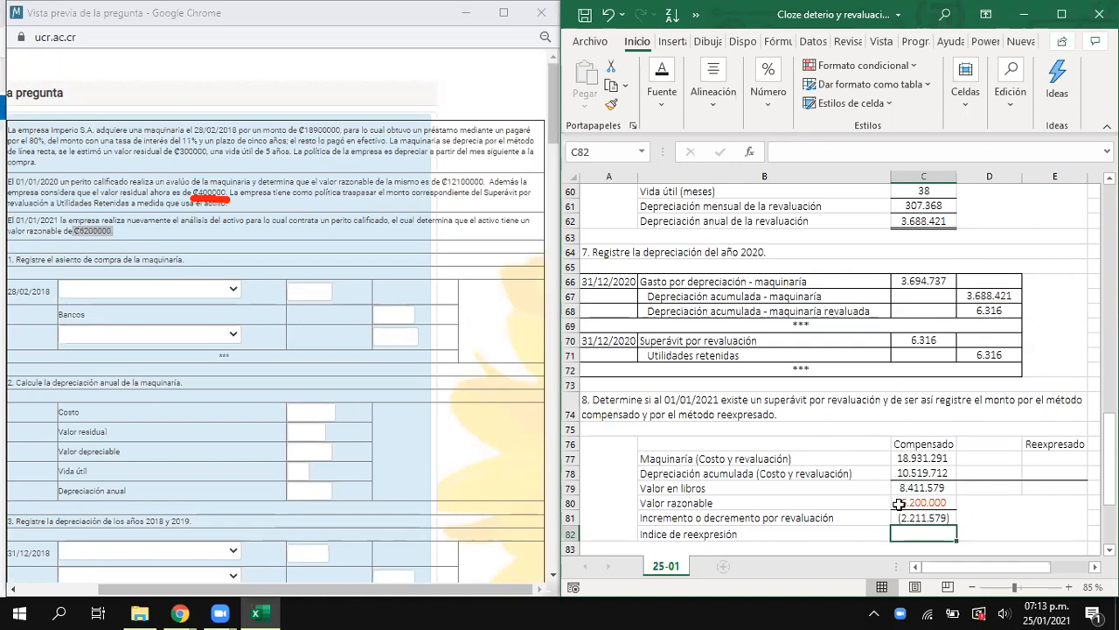
- Record the Superávit por revaluación debit in C85 of the compensated entry with =D43-C70
{"action": "scroll", "coordinate": [898, 505], "scroll_direction": "down", "scroll_amount": 3}
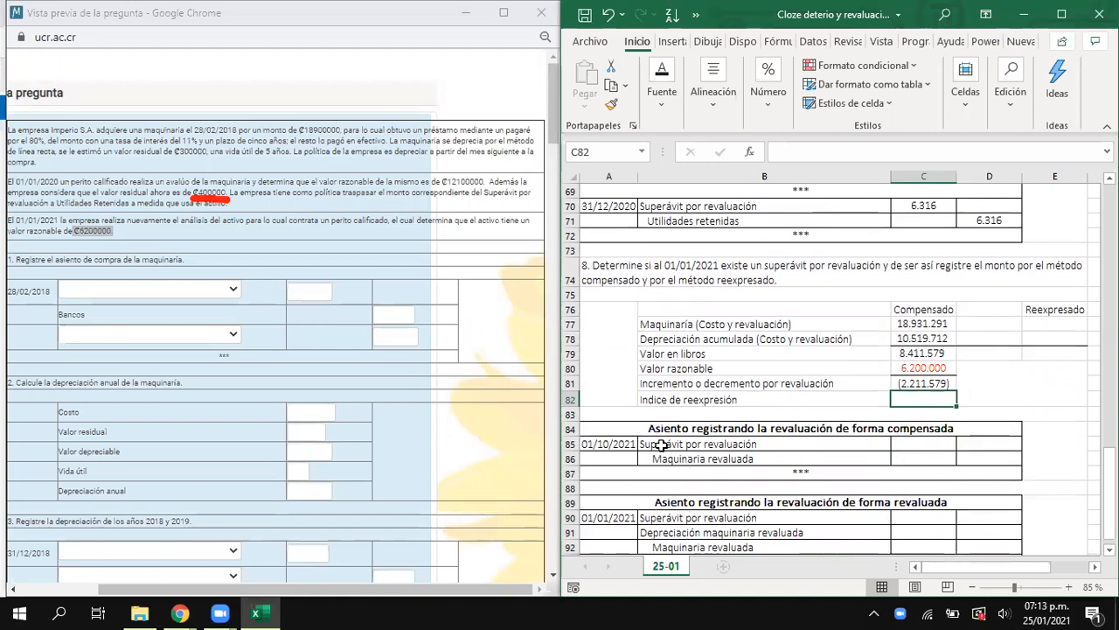
{"action": "left_click", "coordinate": [925, 441]}
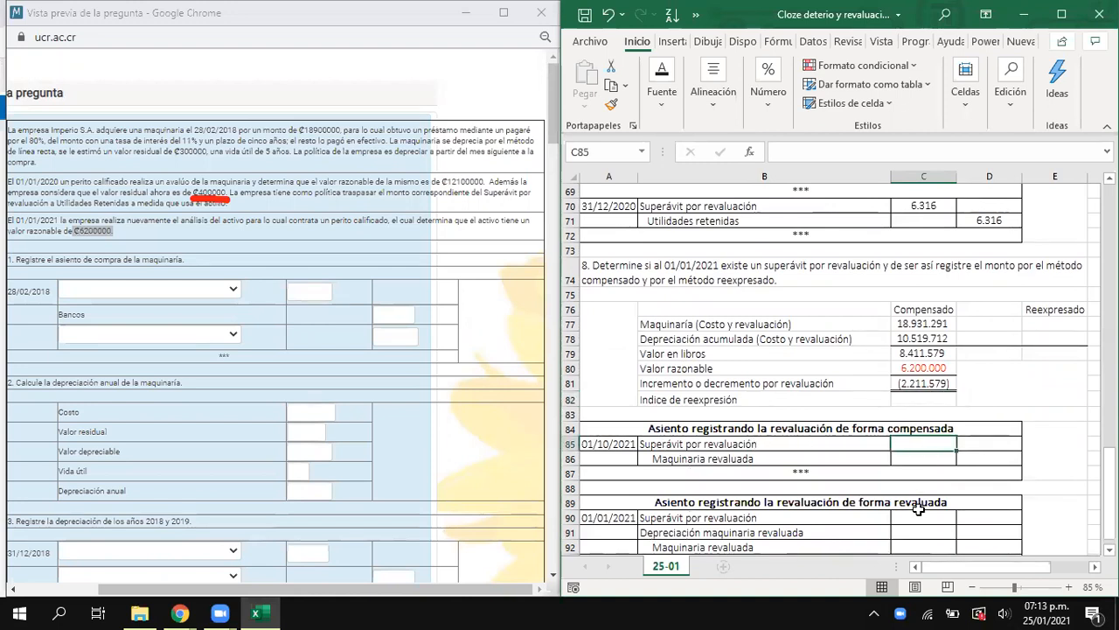
{"action": "type", "text": "="}
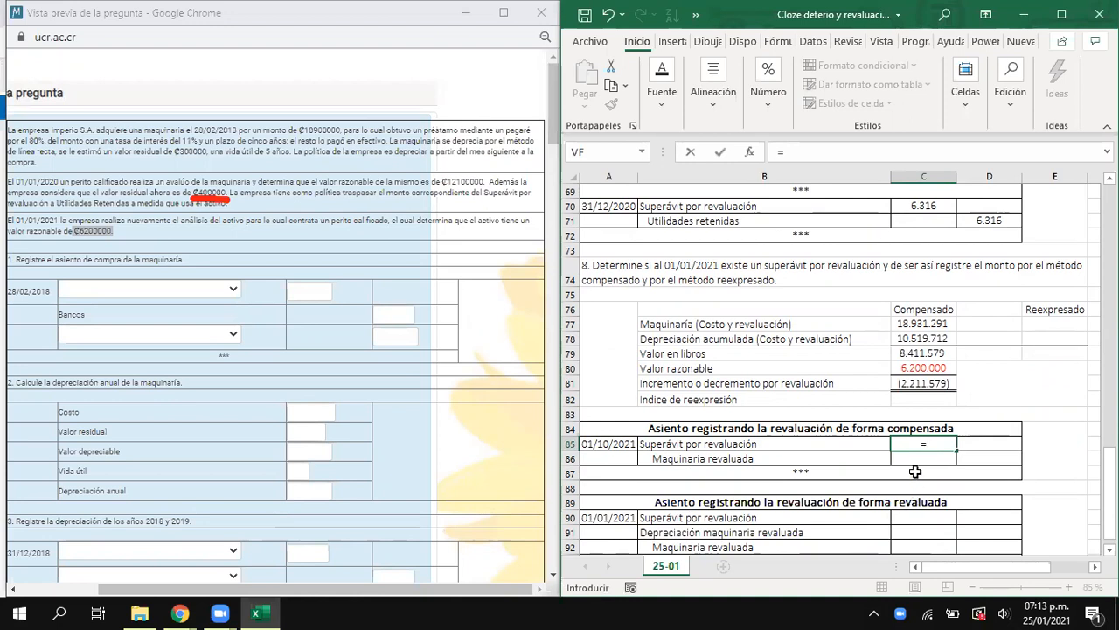
{"action": "scroll", "coordinate": [910, 490], "scroll_direction": "up", "scroll_amount": 14}
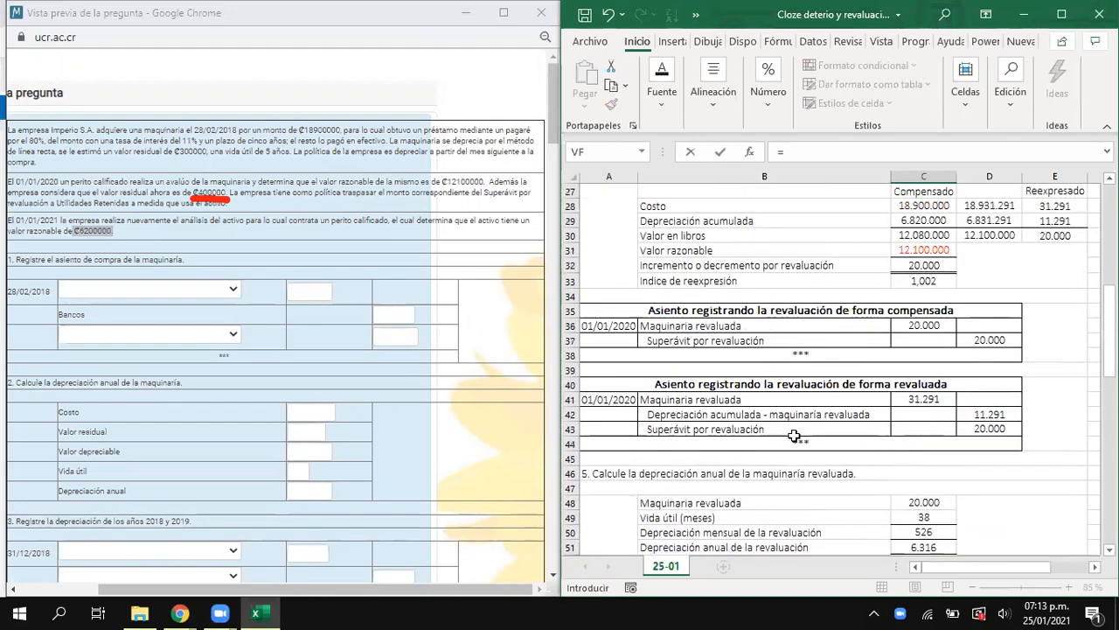
{"action": "left_click", "coordinate": [980, 428]}
{"action": "scroll", "coordinate": [843, 426], "scroll_direction": "down", "scroll_amount": 6}
{"action": "type", "text": "-"}
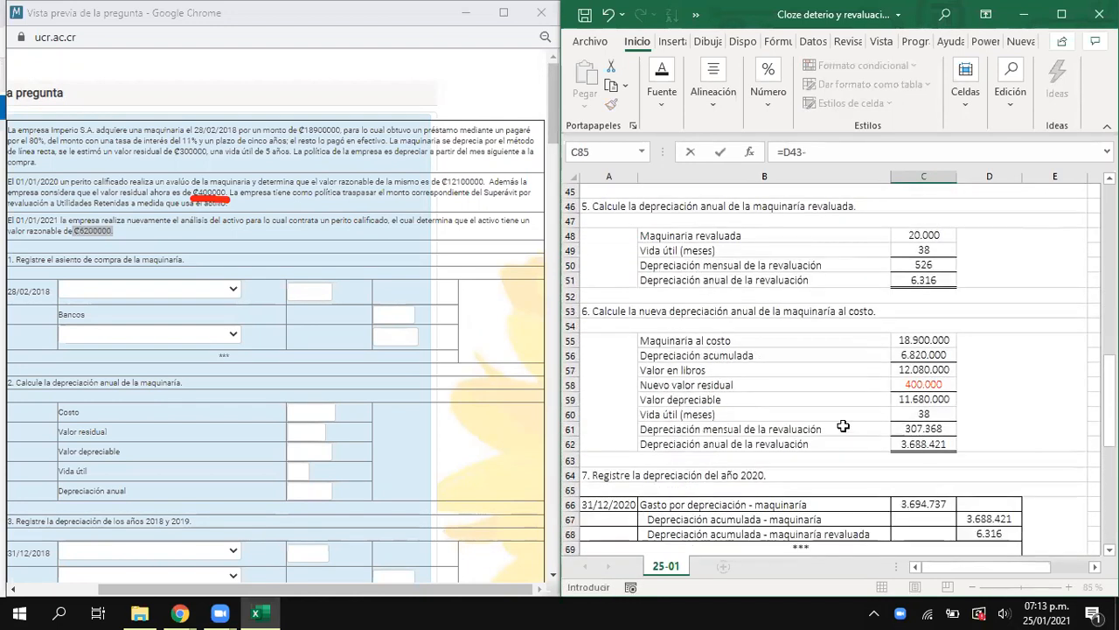
{"action": "scroll", "coordinate": [843, 426], "scroll_direction": "down", "scroll_amount": 3}
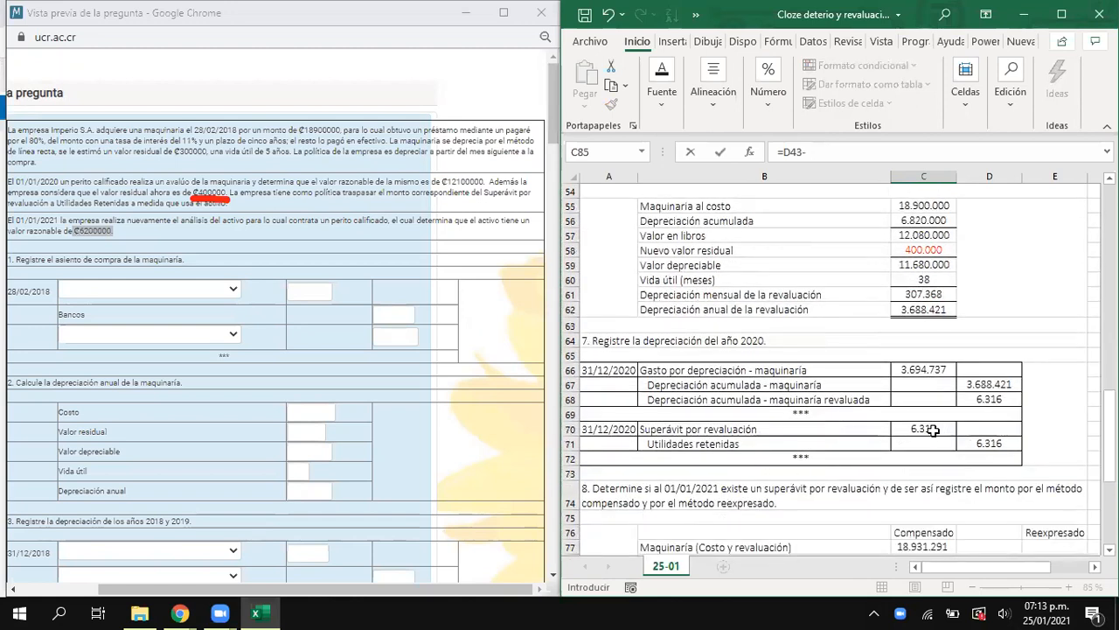
{"action": "left_click", "coordinate": [934, 429]}
{"action": "key", "text": "Return"}
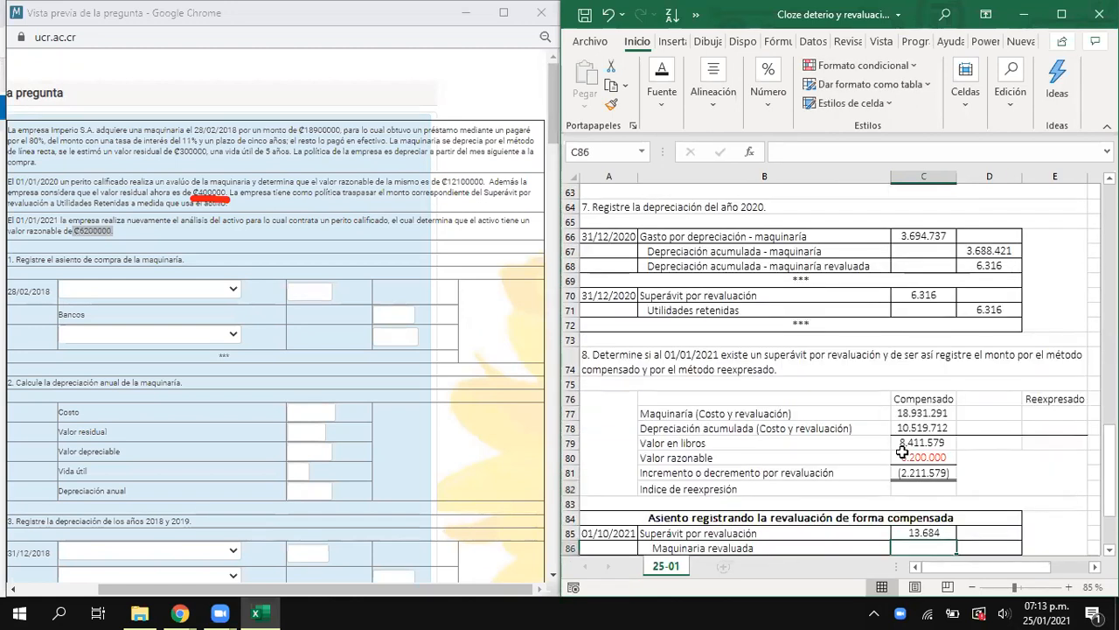
- Record the Maquinaria revaluada credit in D86 of the compensated entry with =C85
{"action": "key", "text": "Right"}
{"action": "type", "text": "="}
{"action": "left_click", "coordinate": [927, 533]}
{"action": "key", "text": "Return"}
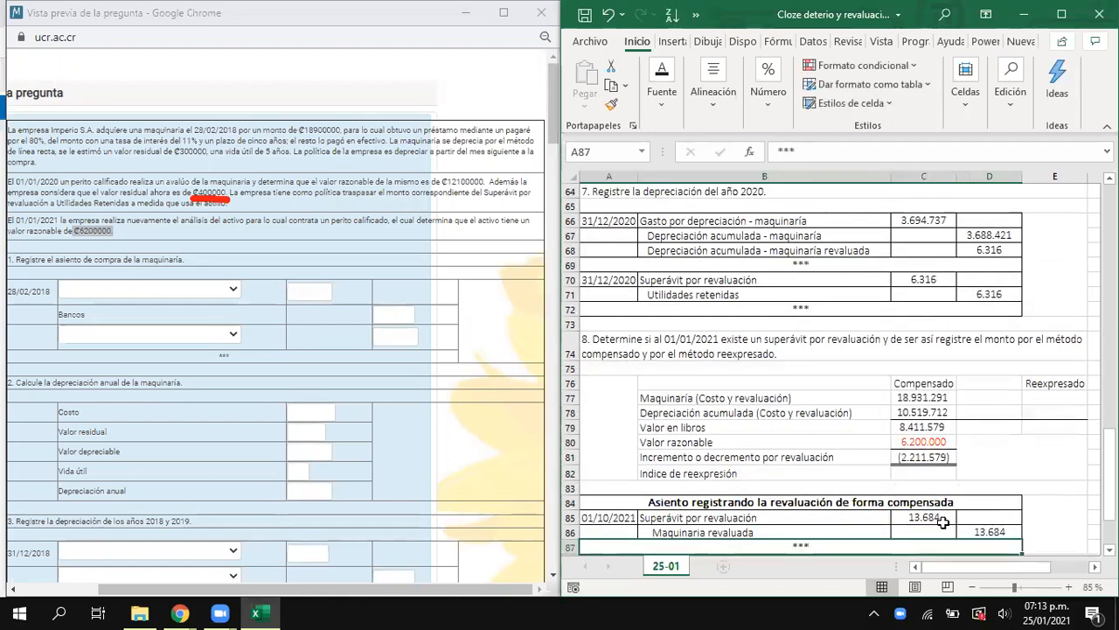
{"action": "left_click_drag", "start_coordinate": [943, 522], "coordinate": [977, 530]}
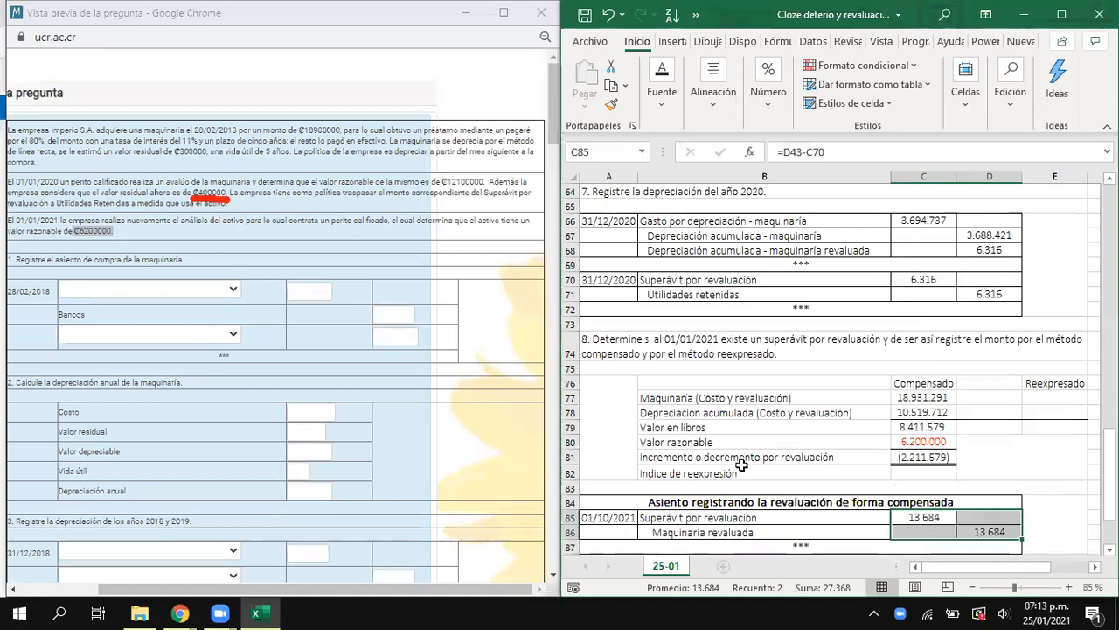
- Calculate the restatement index in C82 with =C80/C79, dividing fair value by book value
{"action": "left_click", "coordinate": [900, 456]}
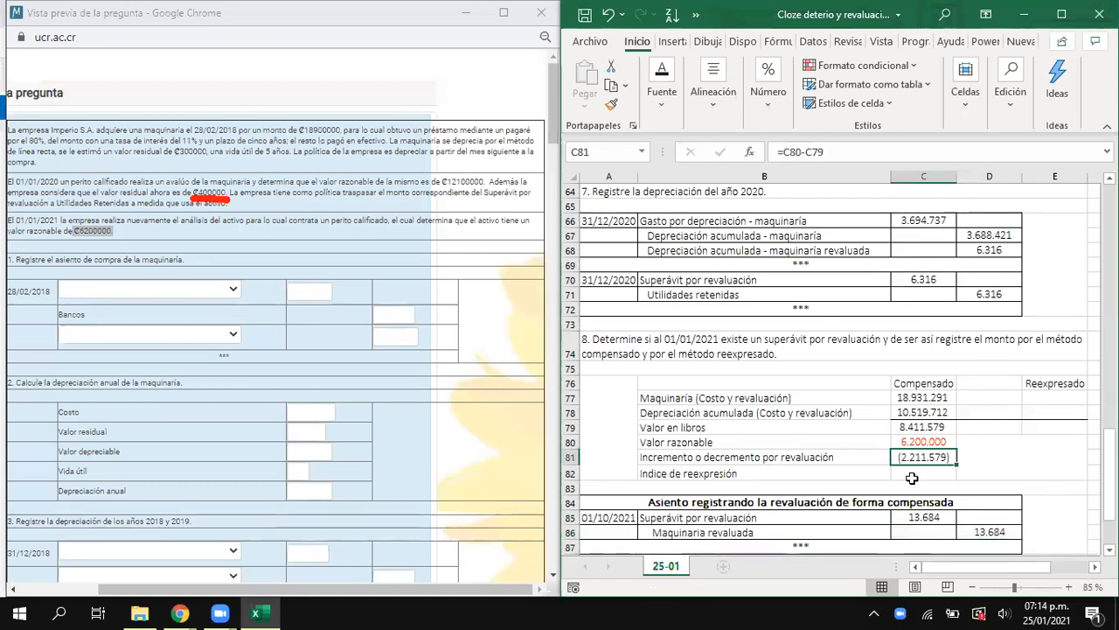
{"action": "left_click", "coordinate": [925, 472]}
{"action": "type", "text": "="}
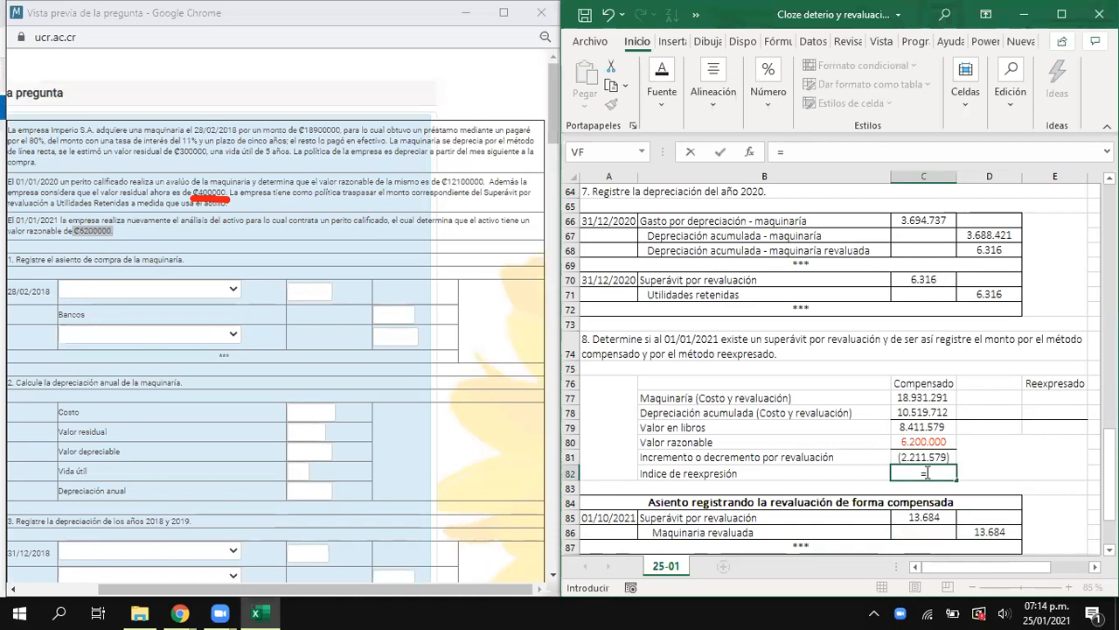
{"action": "left_click", "coordinate": [919, 442]}
{"action": "type", "text": "/"}
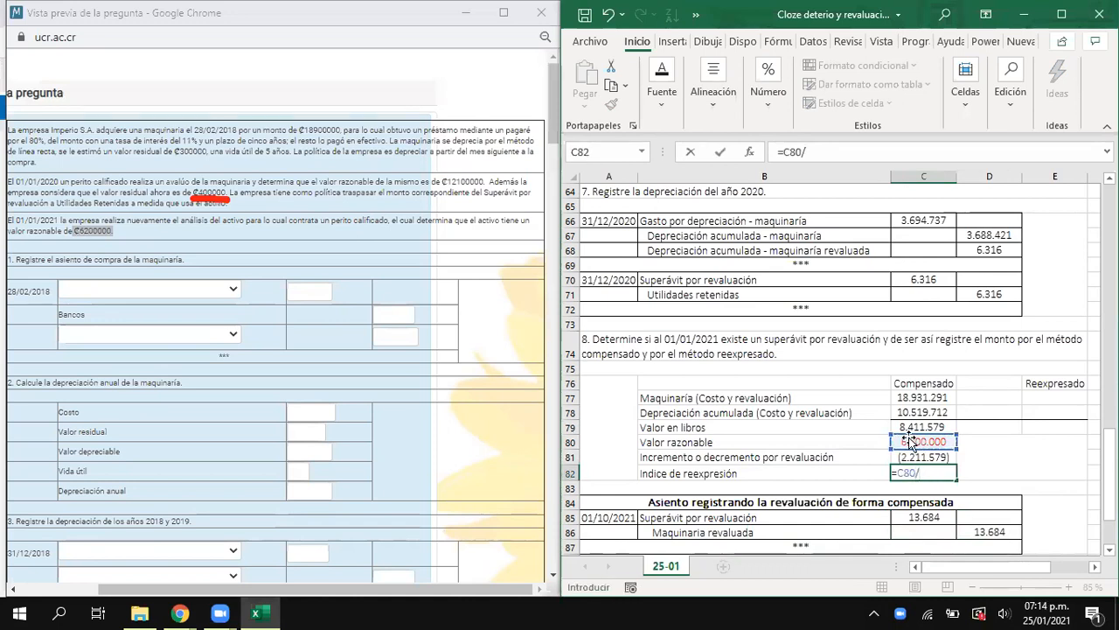
{"action": "left_click", "coordinate": [908, 426]}
{"action": "key", "text": "Return"}
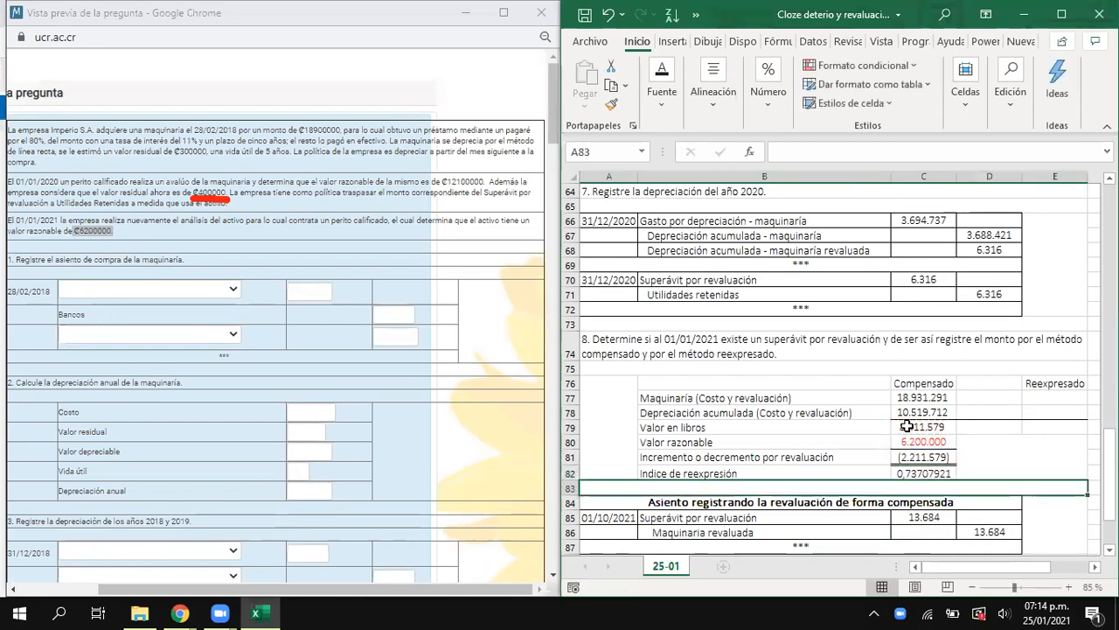
- Calculate the restated machinery cost and revaluation in D77 with =C77*C82
{"action": "left_click", "coordinate": [983, 396]}
{"action": "type", "text": "="}
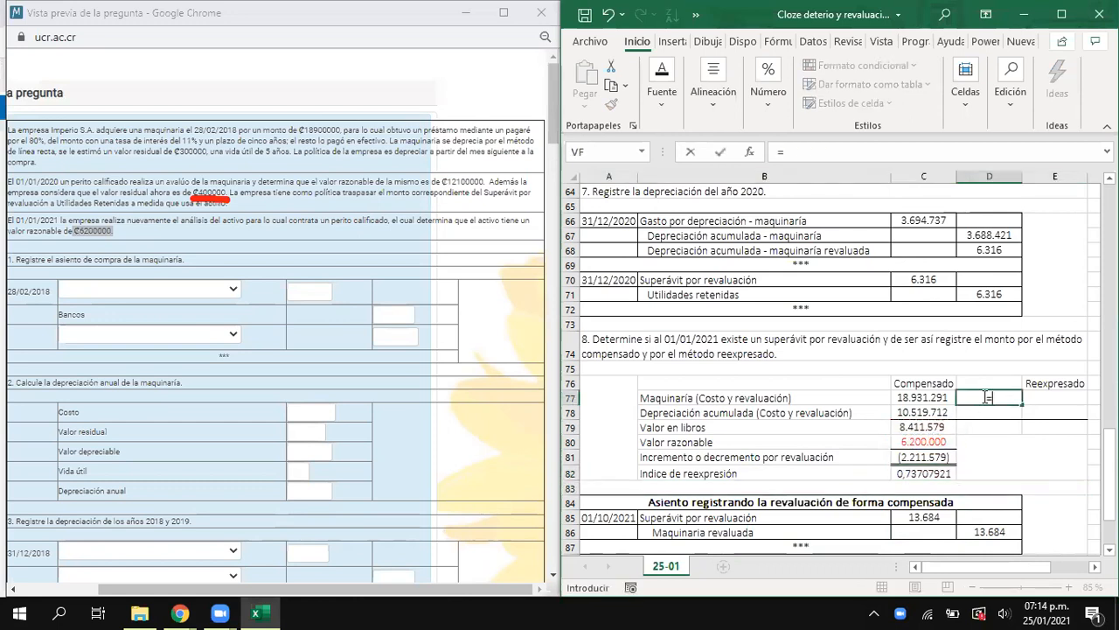
{"action": "left_click", "coordinate": [934, 397]}
{"action": "type", "text": "*"}
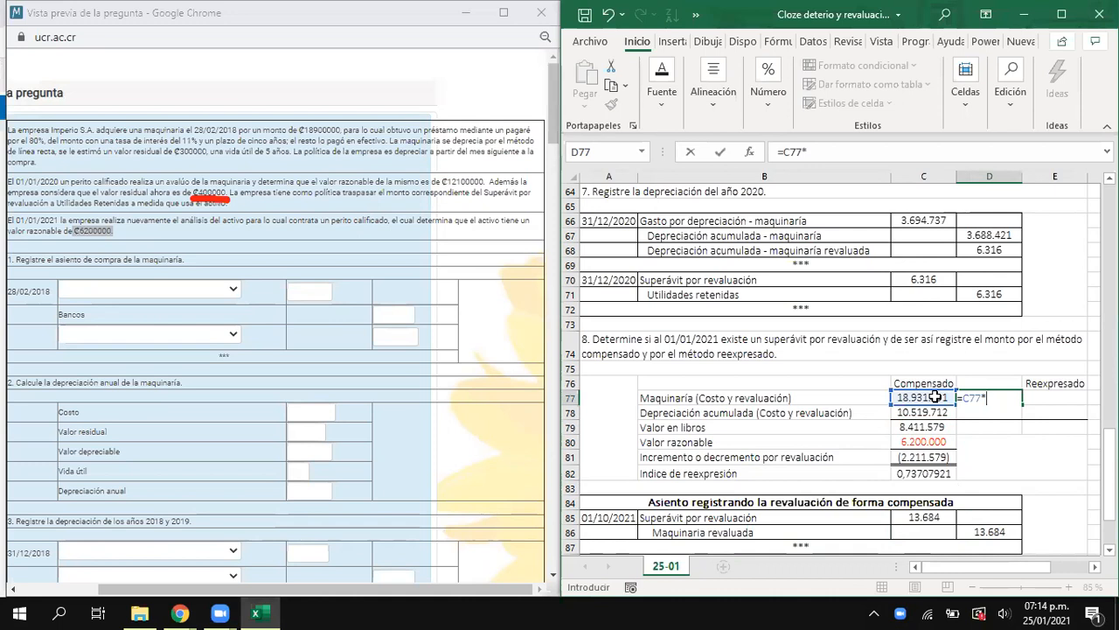
{"action": "left_click", "coordinate": [923, 471]}
{"action": "key", "text": "Return"}
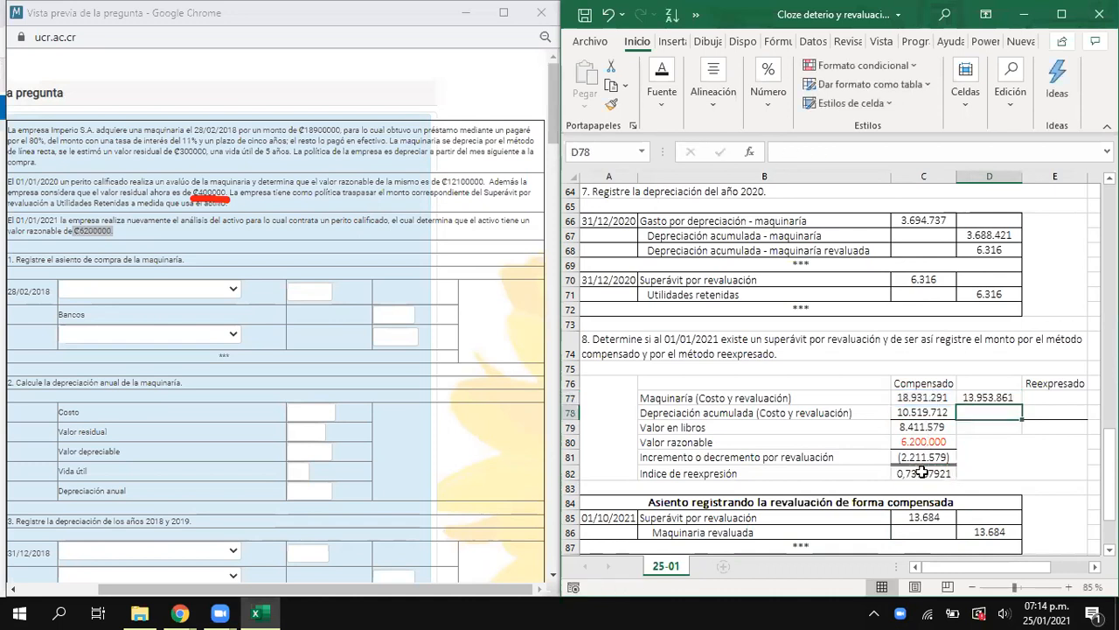
- Calculate the restated accumulated depreciation in D78 with =C78*C82
{"action": "type", "text": "="}
{"action": "key", "text": "Left"}
{"action": "type", "text": "*"}
{"action": "left_click", "coordinate": [922, 472]}
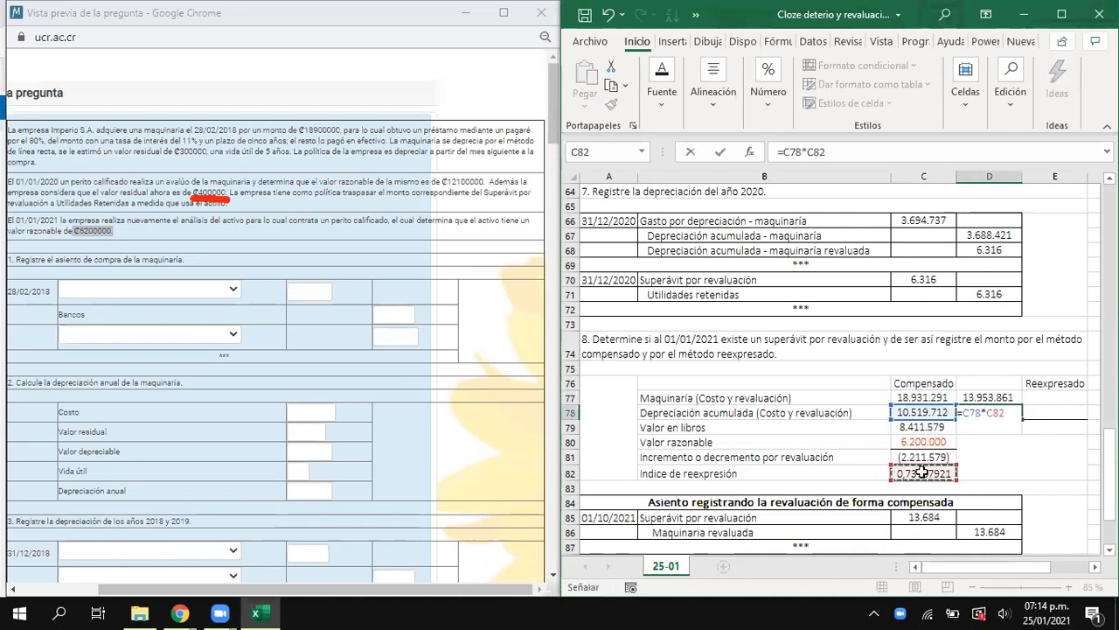
{"action": "key", "text": "Return"}
- Calculate the restated book value in D79 with =C79*C82
{"action": "type", "text": "="}
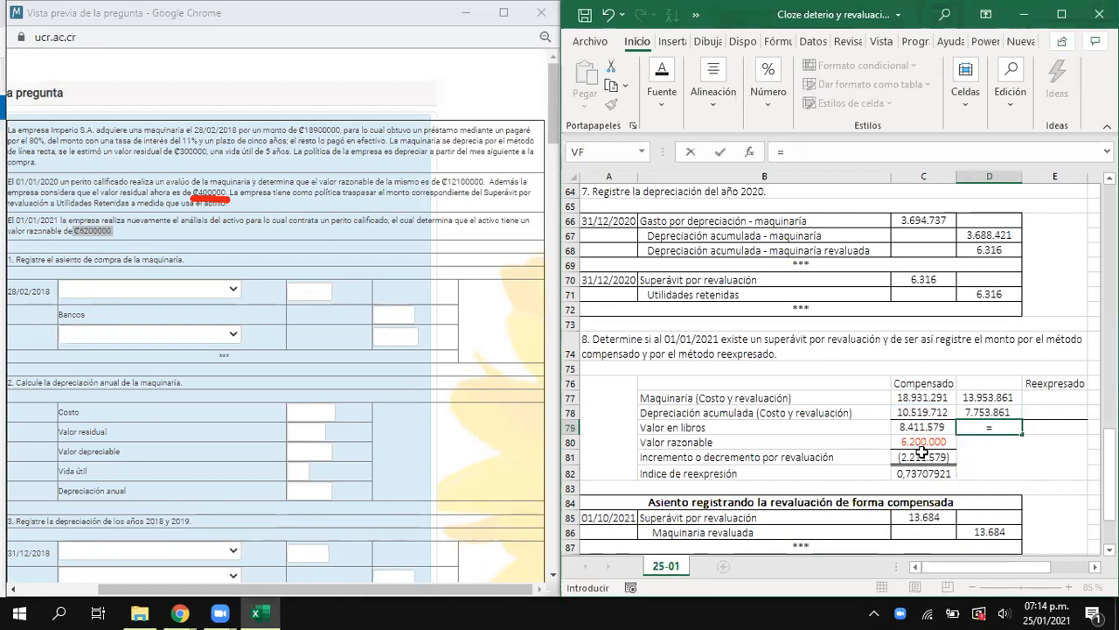
{"action": "key", "text": "Left"}
{"action": "type", "text": "*"}
{"action": "left_click", "coordinate": [937, 472]}
{"action": "key", "text": "Return"}
- Calculate the machinery's restatement adjustment in E77 of the Reexpresado column with =D77-C77
{"action": "left_click", "coordinate": [1045, 399]}
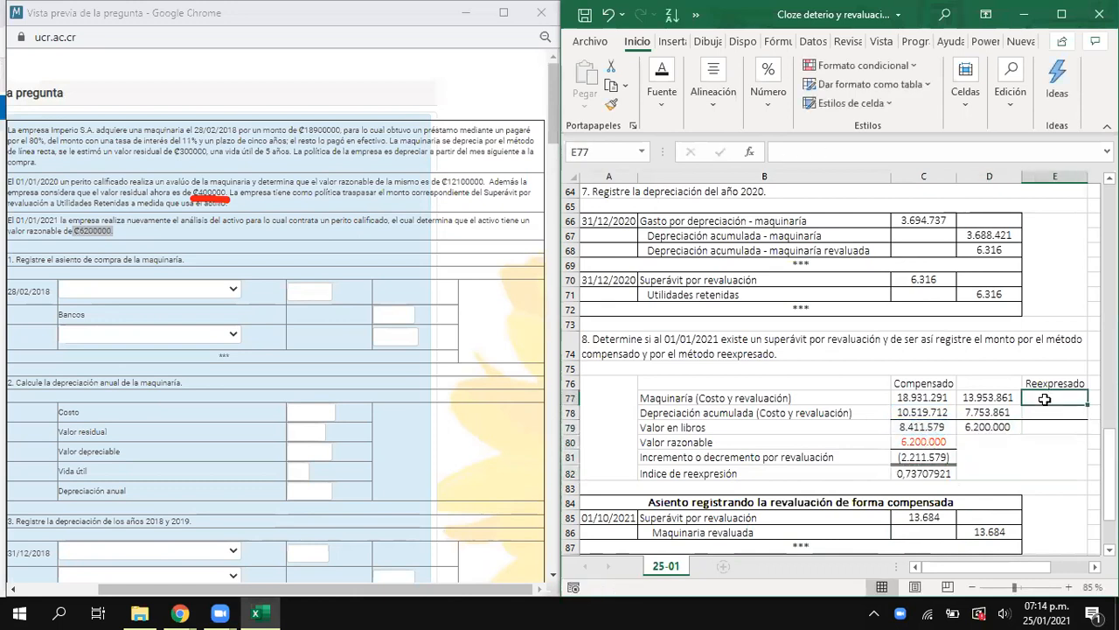
{"action": "type", "text": "="}
{"action": "key", "text": "Left"}
{"action": "type", "text": "-"}
{"action": "key", "text": "Left"}
{"action": "key", "text": "Left"}
{"action": "key", "text": "Return"}
- Calculate the accumulated depreciation's restatement adjustment in E78 with =D78-C78
{"action": "type", "text": "="}
{"action": "key", "text": "Left"}
{"action": "type", "text": "-"}
{"action": "key", "text": "Left"}
{"action": "key", "text": "Left"}
{"action": "type", "text": "-"}
{"action": "key", "text": "Return"}
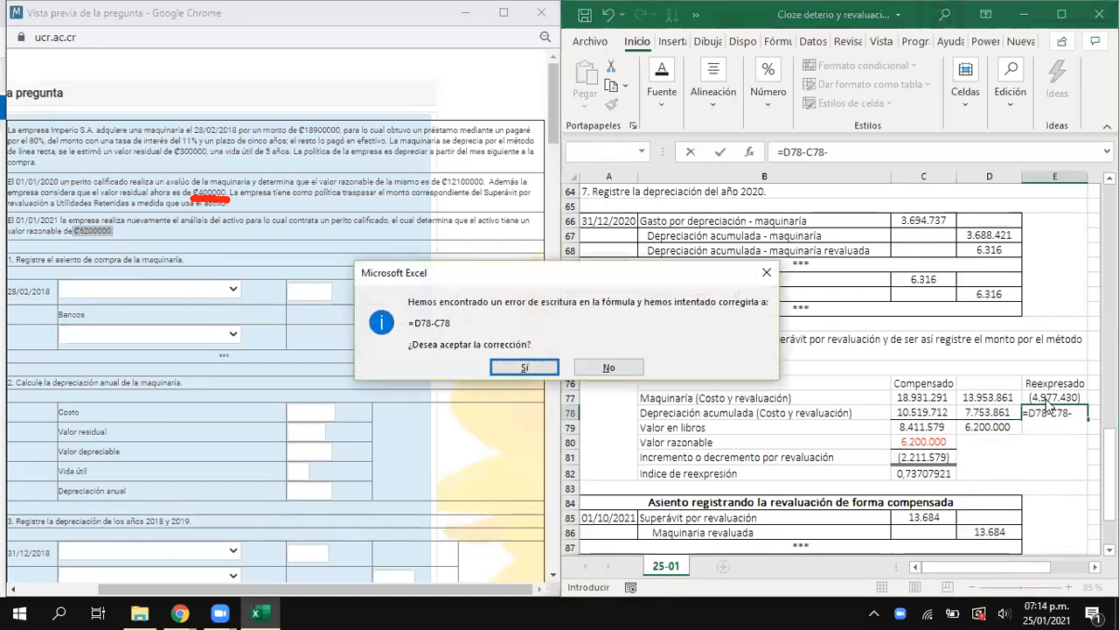
{"action": "key", "text": "Return"}
- Calculate the book value adjustment in E79 with =D79-C79 and compare it with the revaluation change in C81
{"action": "type", "text": "="}
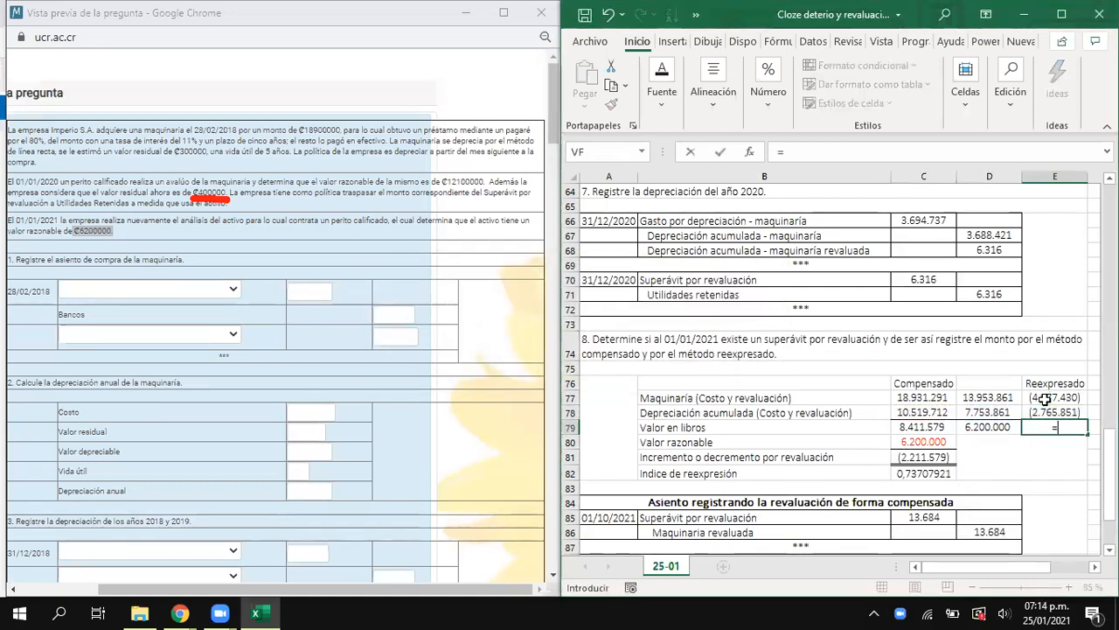
{"action": "key", "text": "Left"}
{"action": "type", "text": "-"}
{"action": "key", "text": "Left"}
{"action": "key", "text": "Left"}
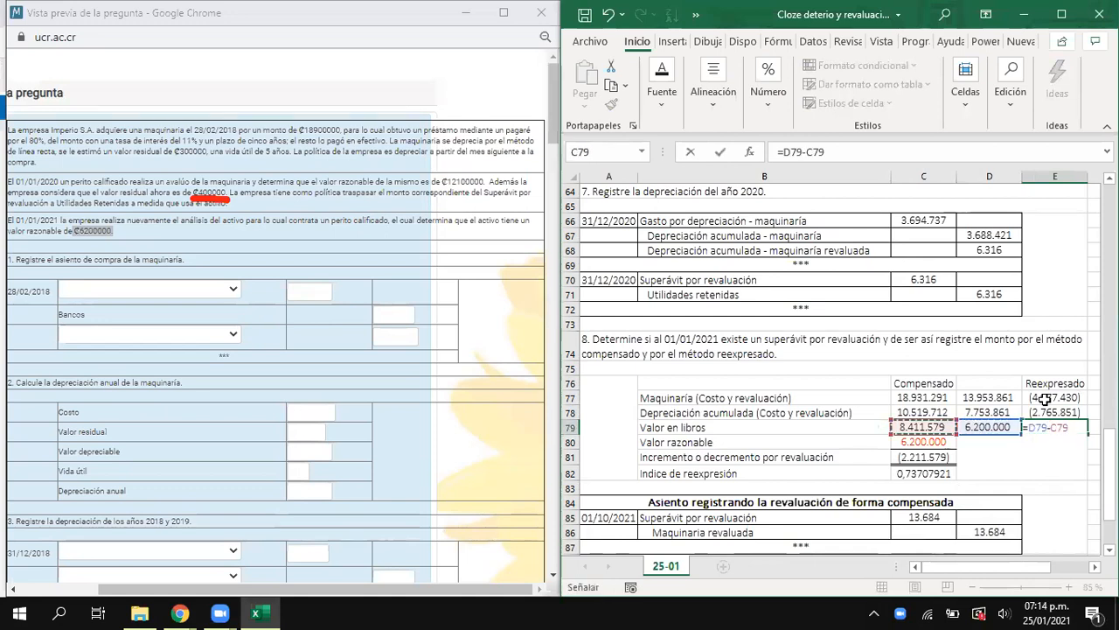
{"action": "key", "text": "Return"}
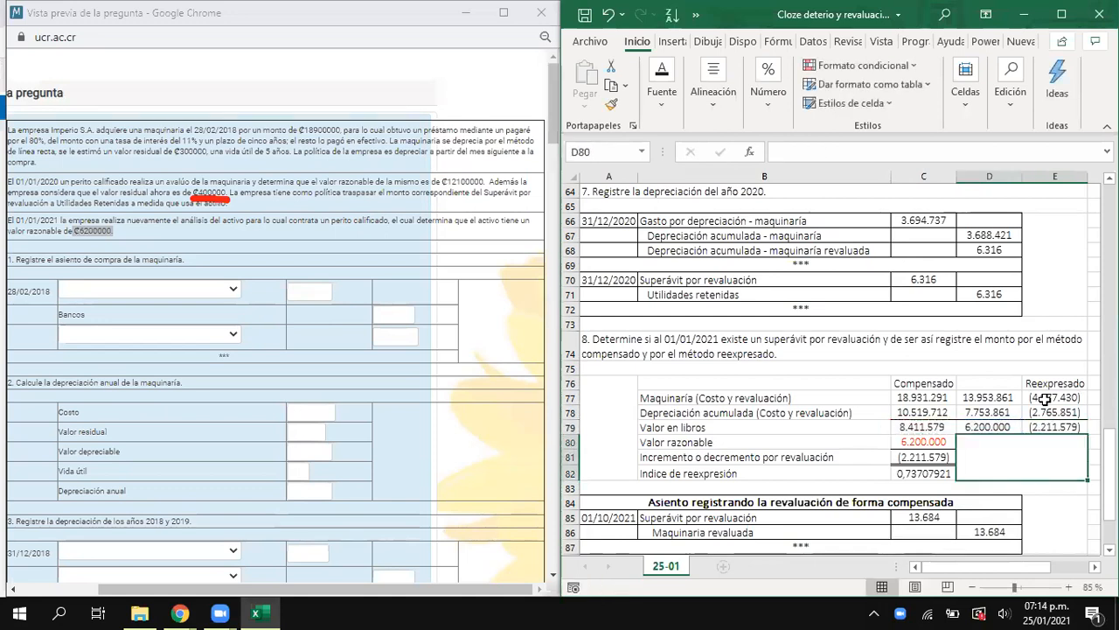
{"action": "left_click", "coordinate": [1069, 428]}
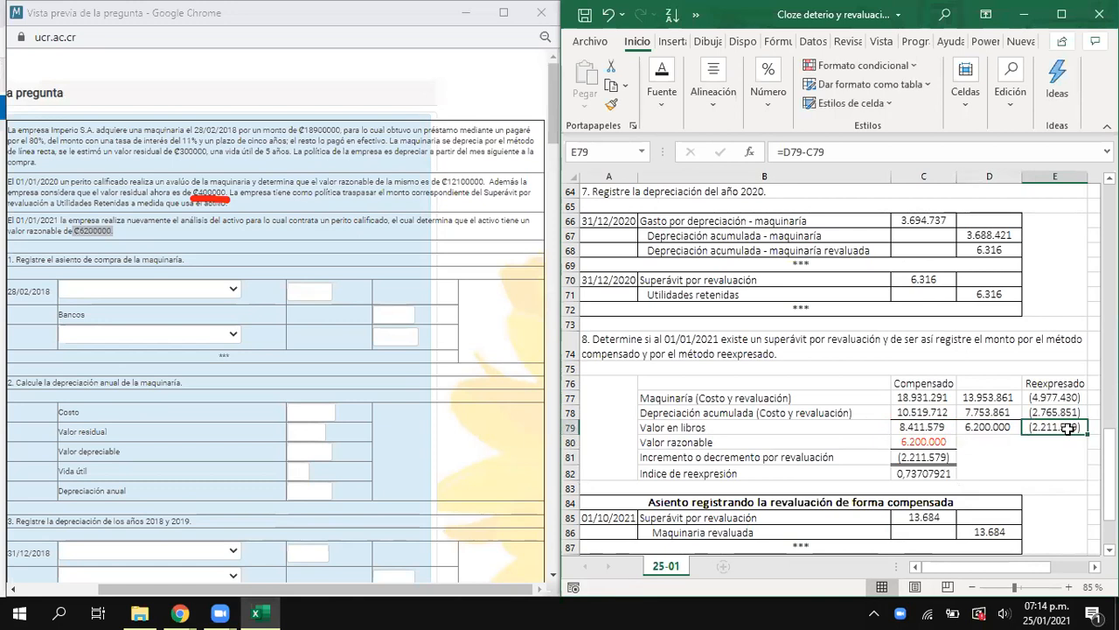
{"action": "left_click", "coordinate": [915, 461]}
{"action": "left_click", "coordinate": [1042, 427]}
{"action": "left_click", "coordinate": [939, 454]}
{"action": "left_click", "coordinate": [1045, 423]}
- Record the Superávit por revaluación debit in C90 of the 01/01/2021 forma revaluada entry with =D43-C70
{"action": "scroll", "coordinate": [942, 461], "scroll_direction": "down", "scroll_amount": 2}
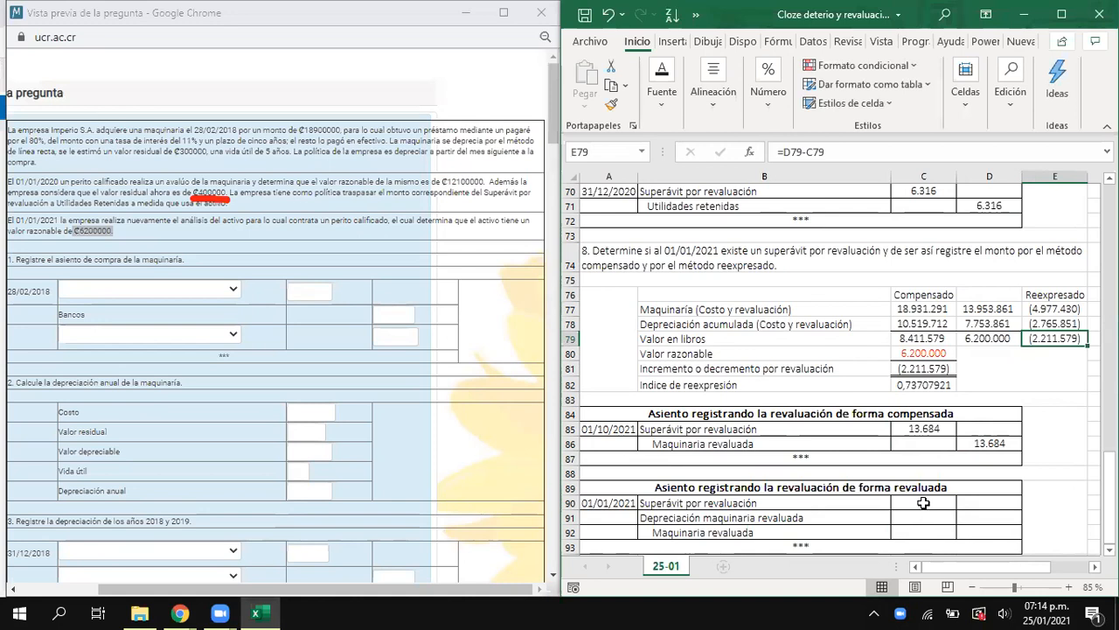
{"action": "left_click", "coordinate": [924, 503]}
{"action": "type", "text": "="}
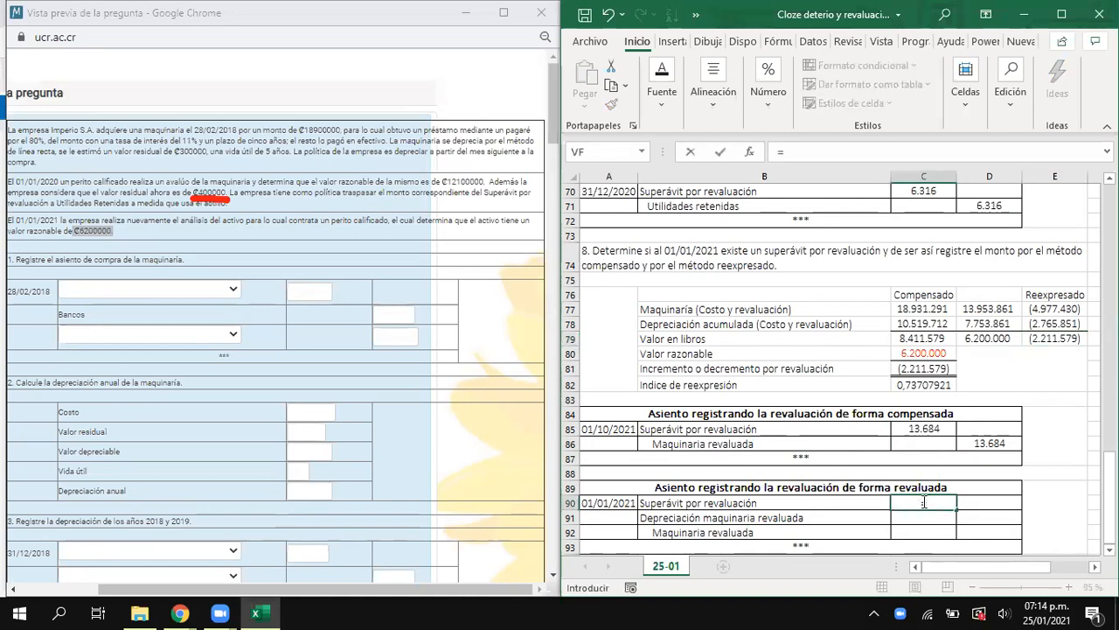
{"action": "scroll", "coordinate": [922, 501], "scroll_direction": "up", "scroll_amount": 12}
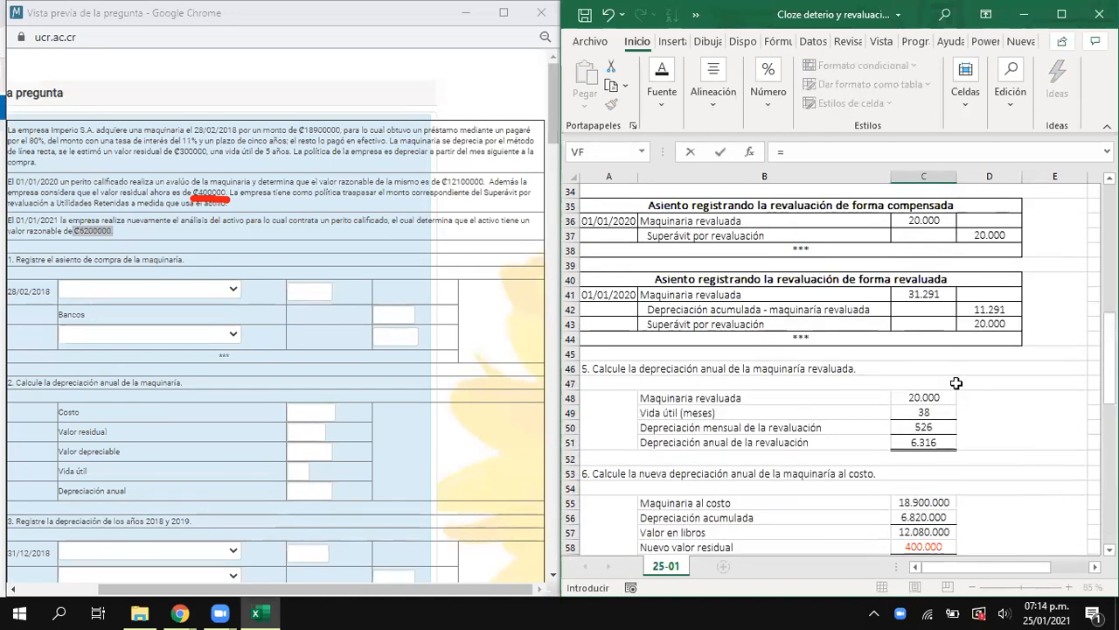
{"action": "left_click", "coordinate": [985, 328]}
{"action": "type", "text": "-"}
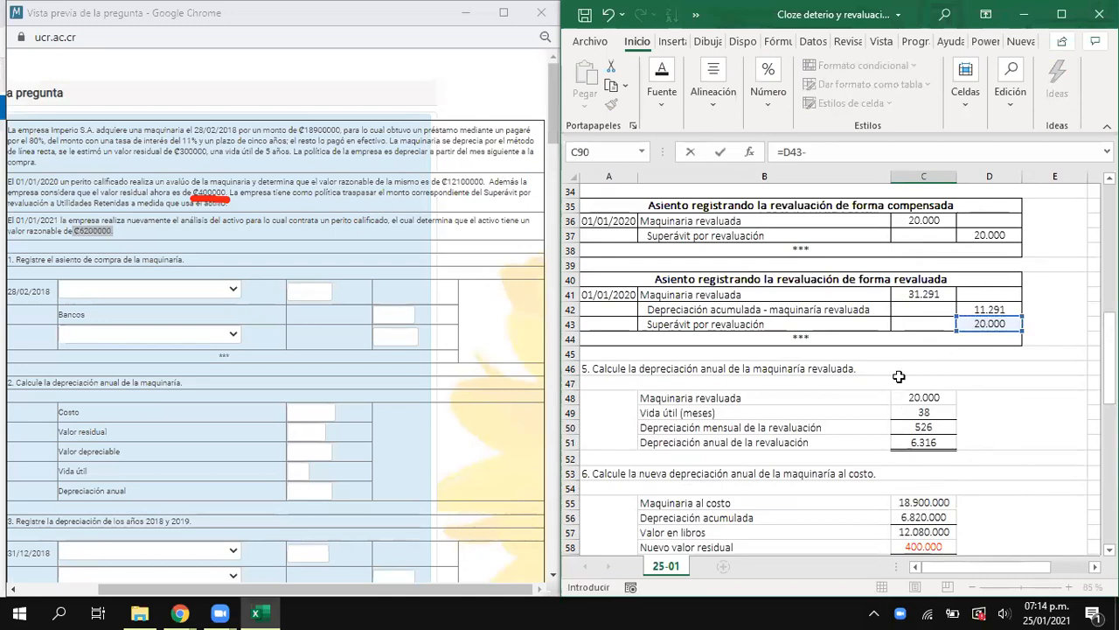
{"action": "scroll", "coordinate": [898, 376], "scroll_direction": "down", "scroll_amount": 2}
{"action": "scroll", "coordinate": [897, 376], "scroll_direction": "down", "scroll_amount": 4}
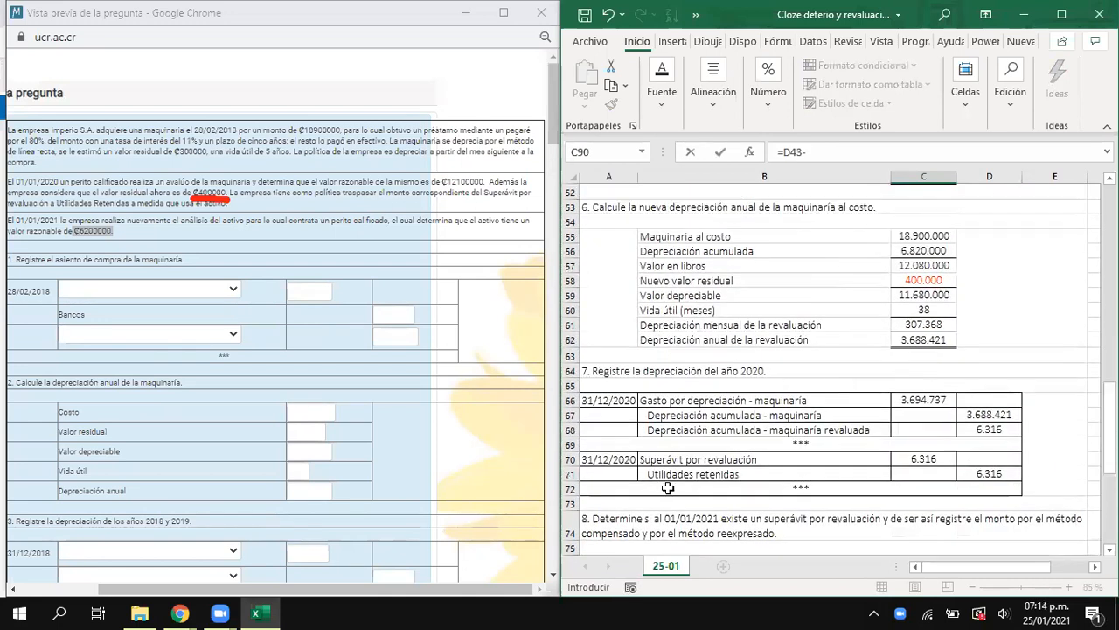
{"action": "left_click", "coordinate": [917, 459]}
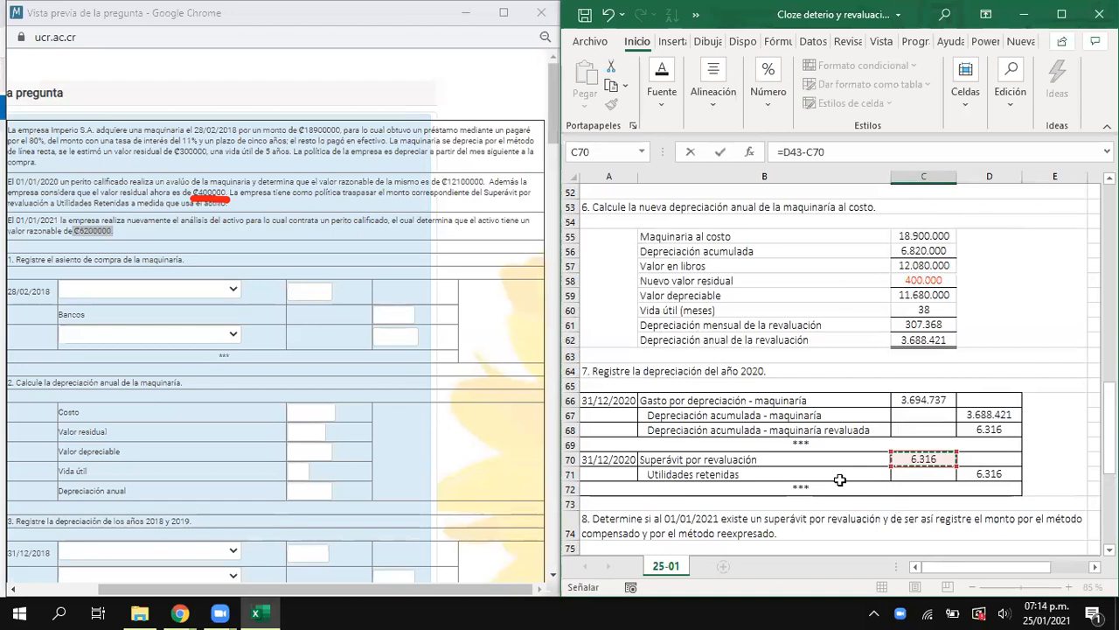
{"action": "key", "text": "Return"}
- Record the Depreciación maquinaria revaluada debit in C91 with =D42
{"action": "type", "text": "="}
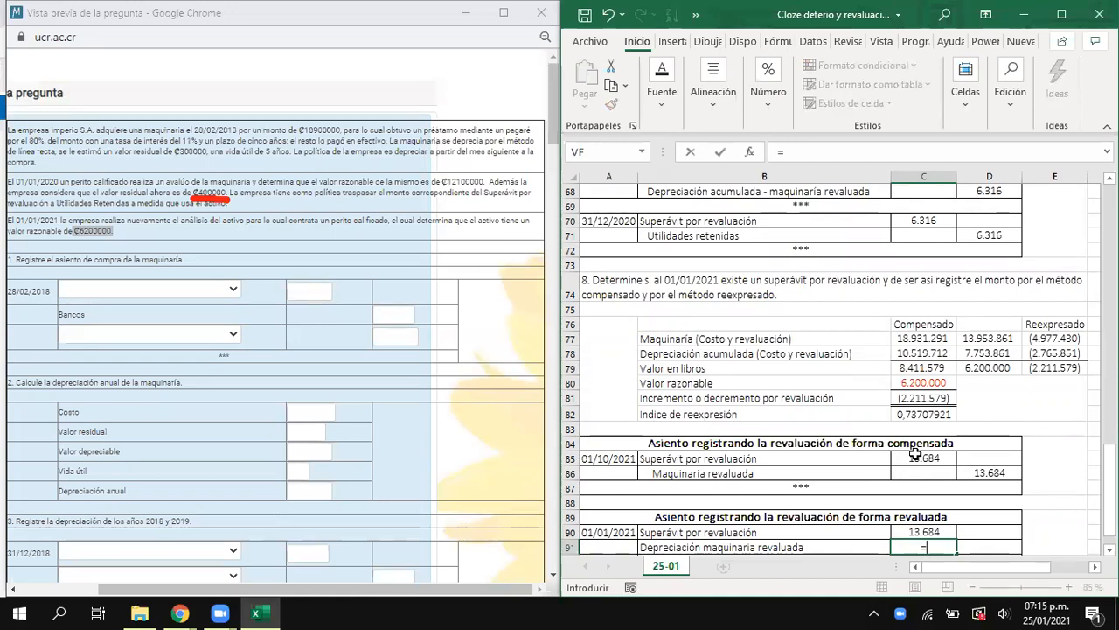
{"action": "scroll", "coordinate": [914, 454], "scroll_direction": "up", "scroll_amount": 10}
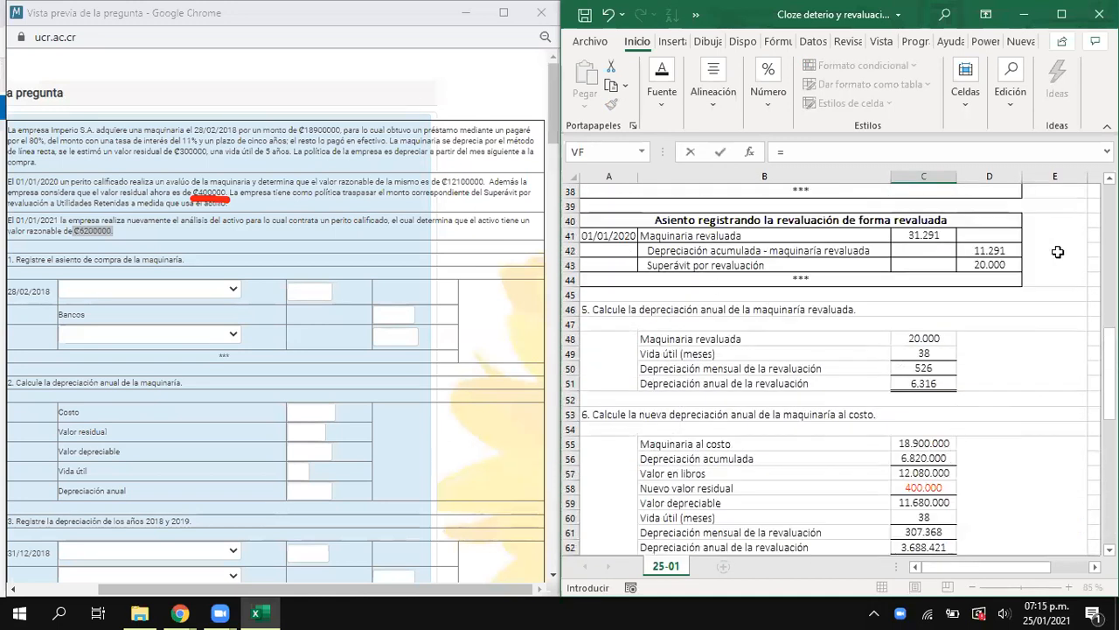
{"action": "left_click", "coordinate": [997, 251]}
{"action": "scroll", "coordinate": [787, 292], "scroll_direction": "down", "scroll_amount": 7}
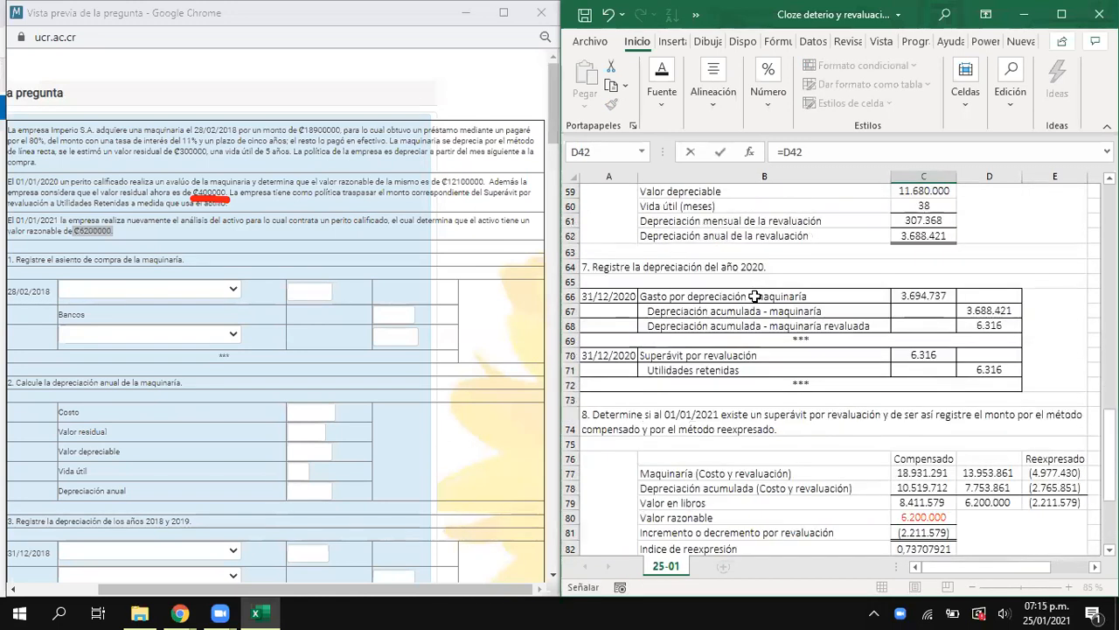
{"action": "scroll", "coordinate": [753, 295], "scroll_direction": "down", "scroll_amount": 4}
{"action": "key", "text": "Return"}
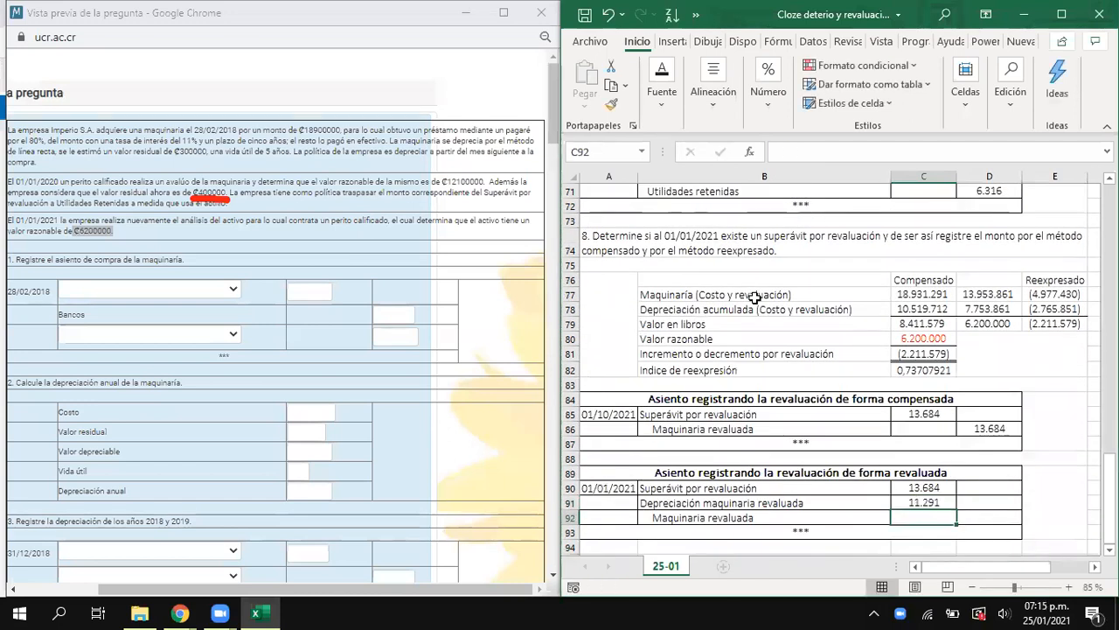
- Record the Maquinaria revaluada credit in D92 of the 01/01/2021 forma revaluada entry with =C41
{"action": "key", "text": "Right"}
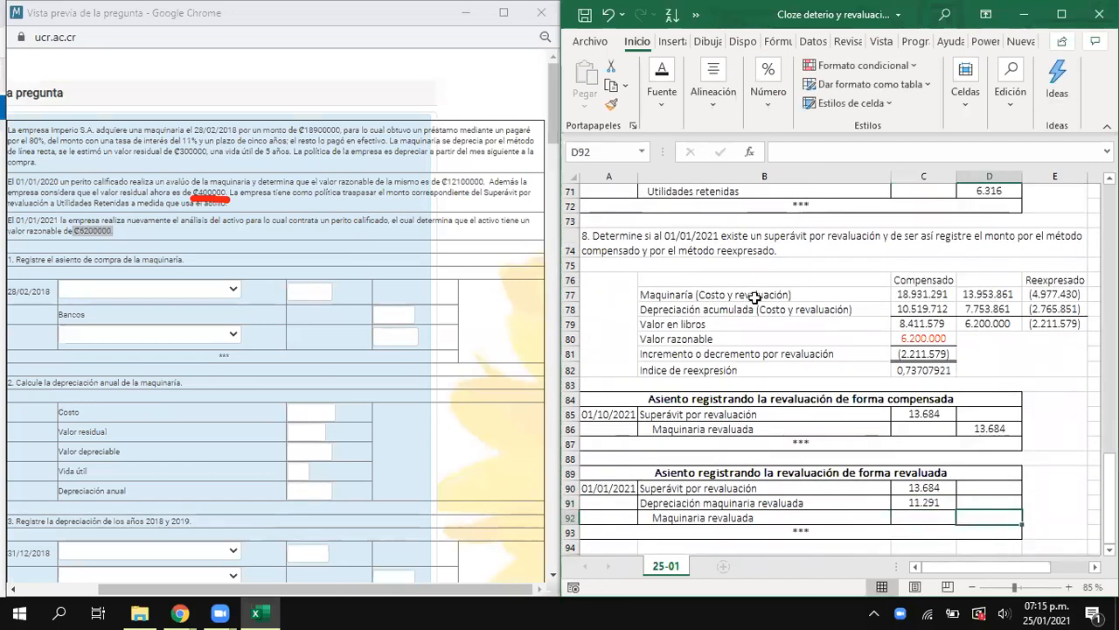
{"action": "type", "text": "="}
{"action": "key", "text": "Left"}
{"action": "key", "text": "Up"}
{"action": "key", "text": "Up"}
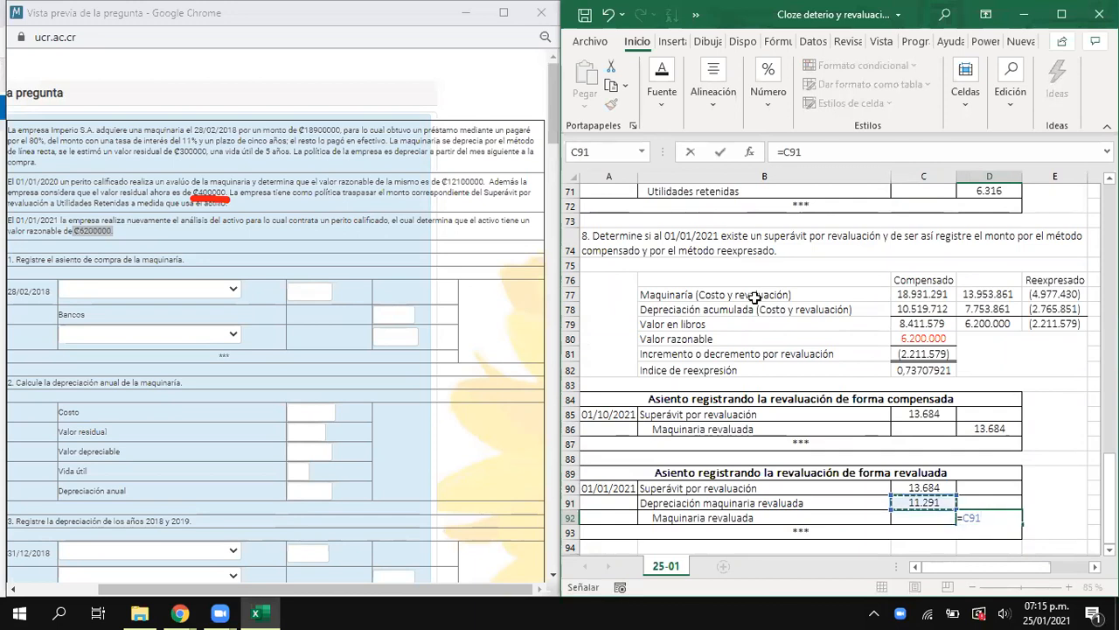
{"action": "key", "text": "BackSpace"}
{"action": "key", "text": "BackSpace"}
{"action": "key", "text": "BackSpace"}
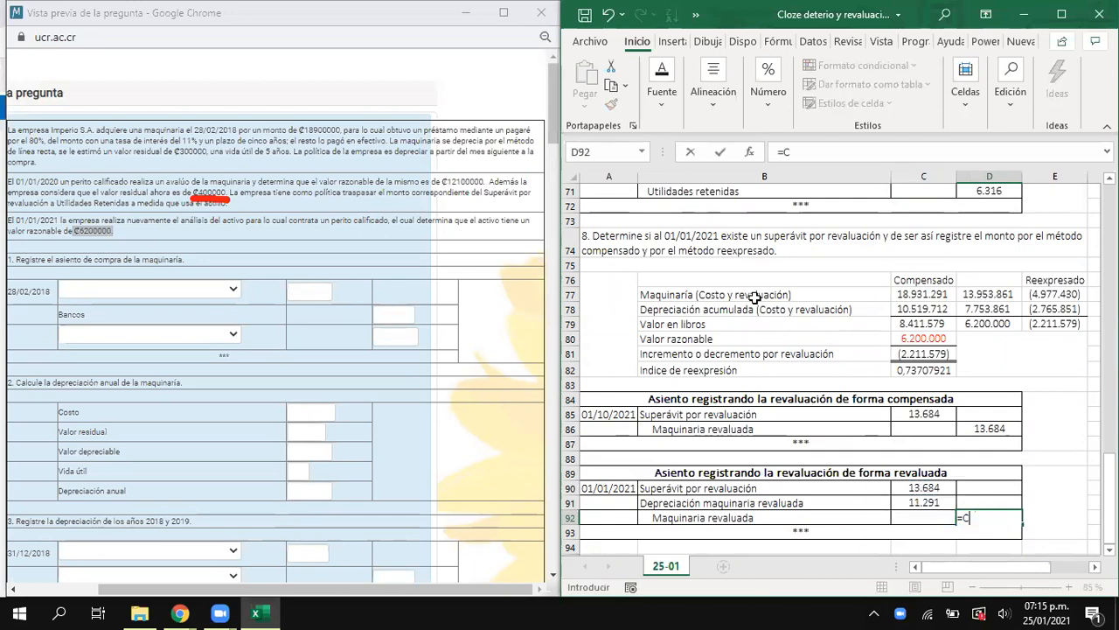
{"action": "scroll", "coordinate": [755, 297], "scroll_direction": "up", "scroll_amount": 9}
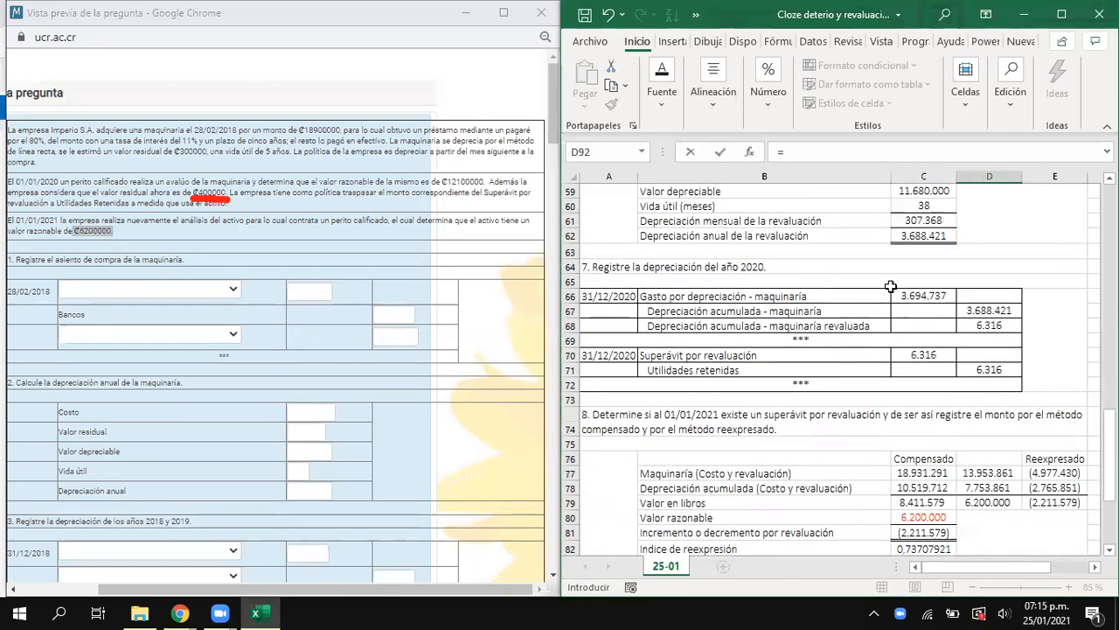
{"action": "scroll", "coordinate": [905, 326], "scroll_direction": "up", "scroll_amount": 2}
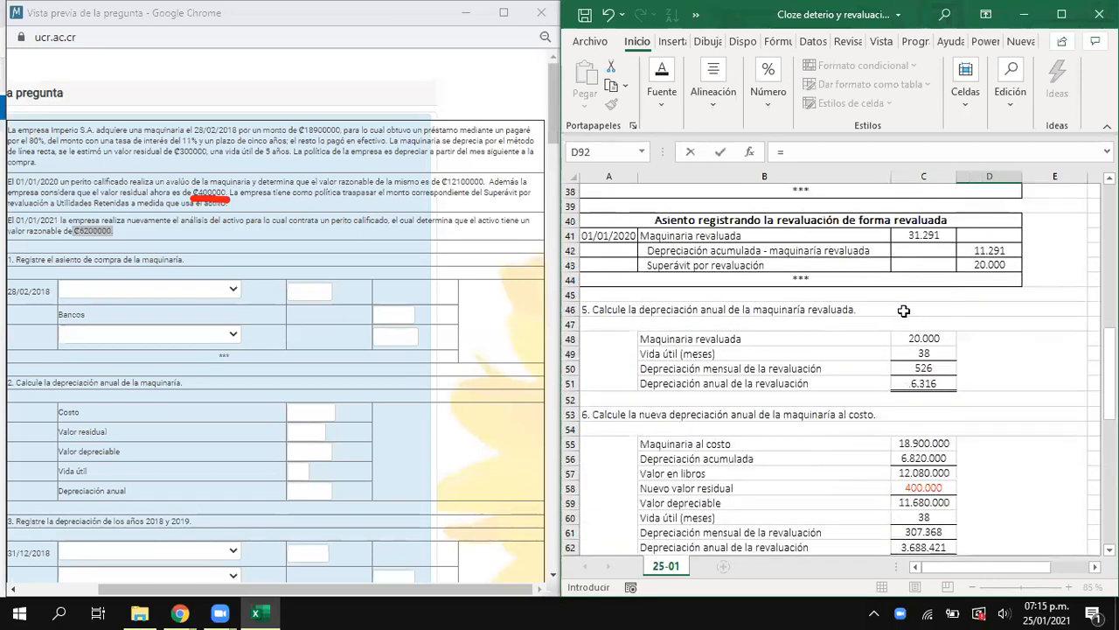
{"action": "left_click", "coordinate": [918, 234]}
{"action": "key", "text": "Return"}
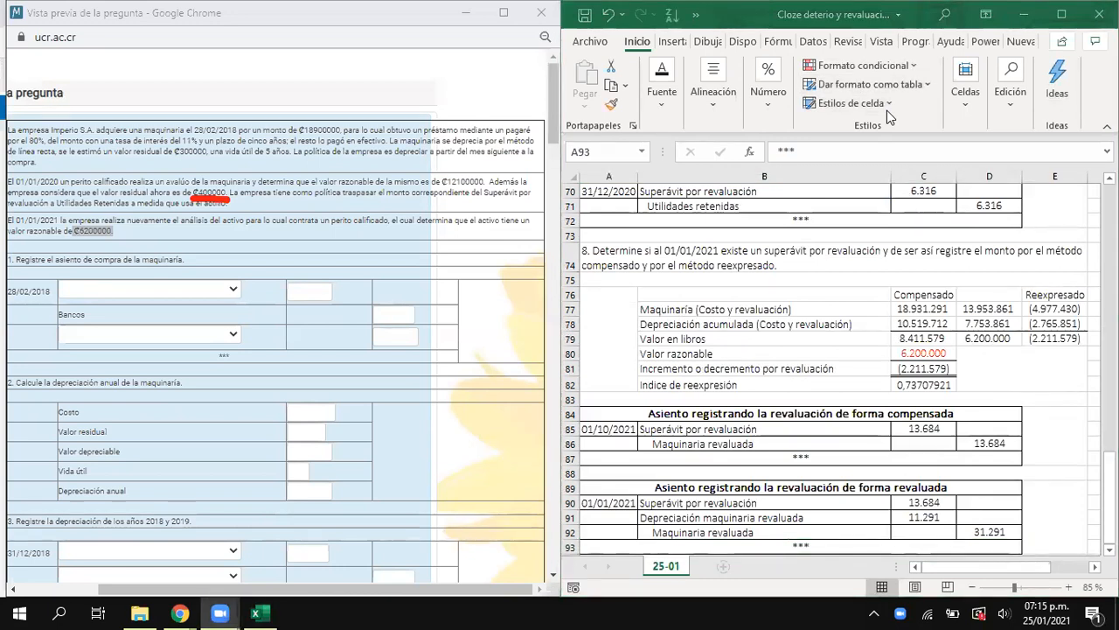
{"action": "scroll", "coordinate": [844, 338], "scroll_direction": "down", "scroll_amount": 6}
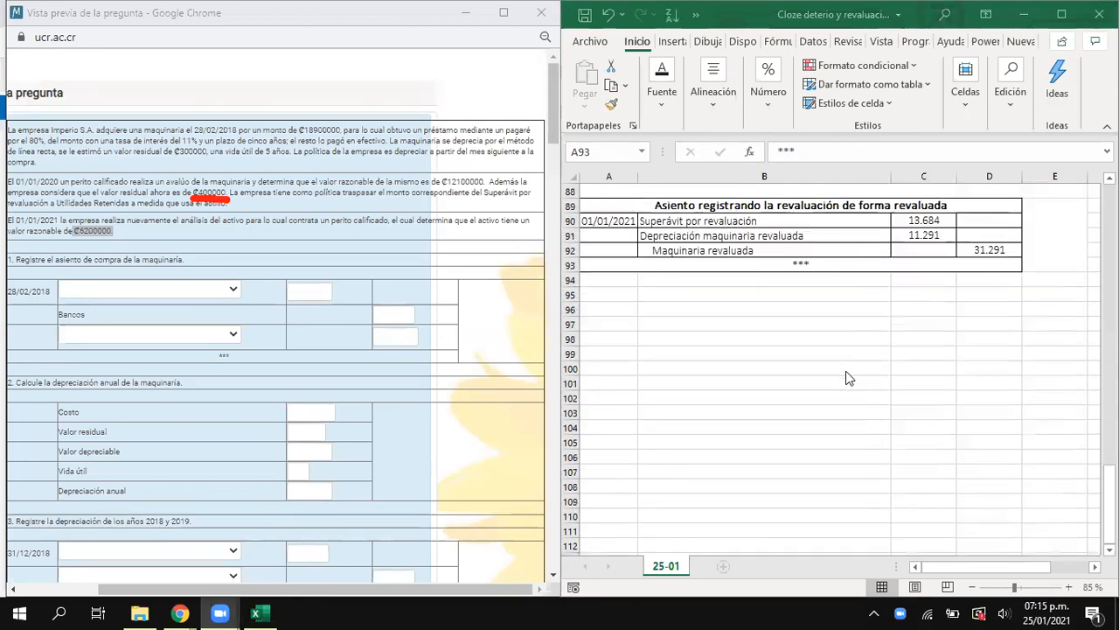
{"action": "scroll", "coordinate": [849, 374], "scroll_direction": "up", "scroll_amount": 4}
{"action": "left_click", "coordinate": [912, 417]}
{"action": "left_click", "coordinate": [820, 151]}
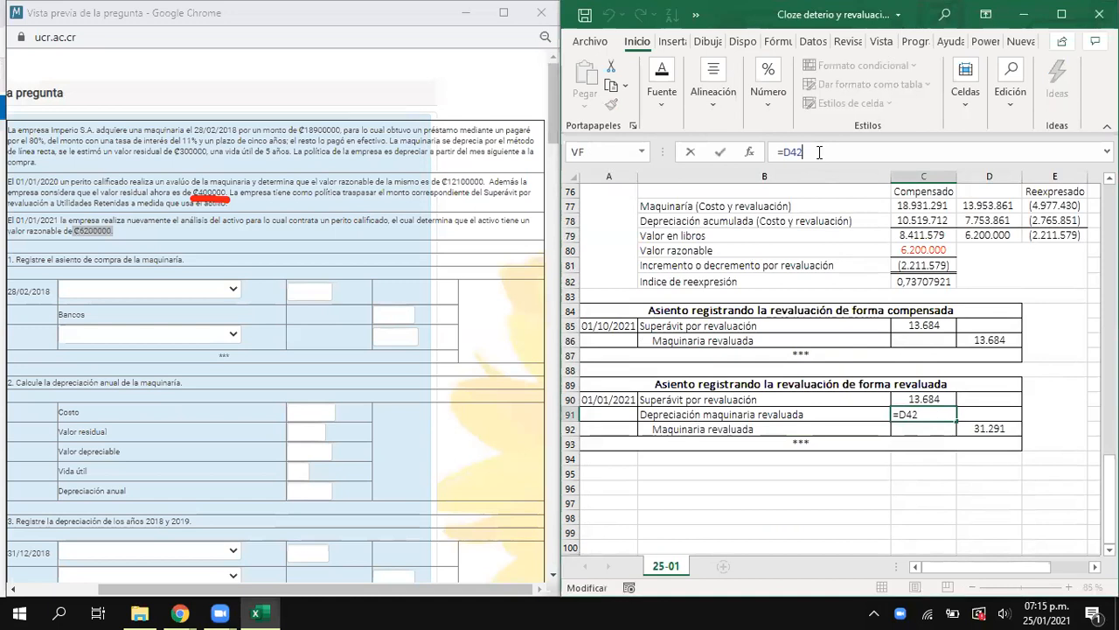
{"action": "scroll", "coordinate": [778, 435], "scroll_direction": "up", "scroll_amount": 7}
{"action": "scroll", "coordinate": [778, 435], "scroll_direction": "down", "scroll_amount": 6}
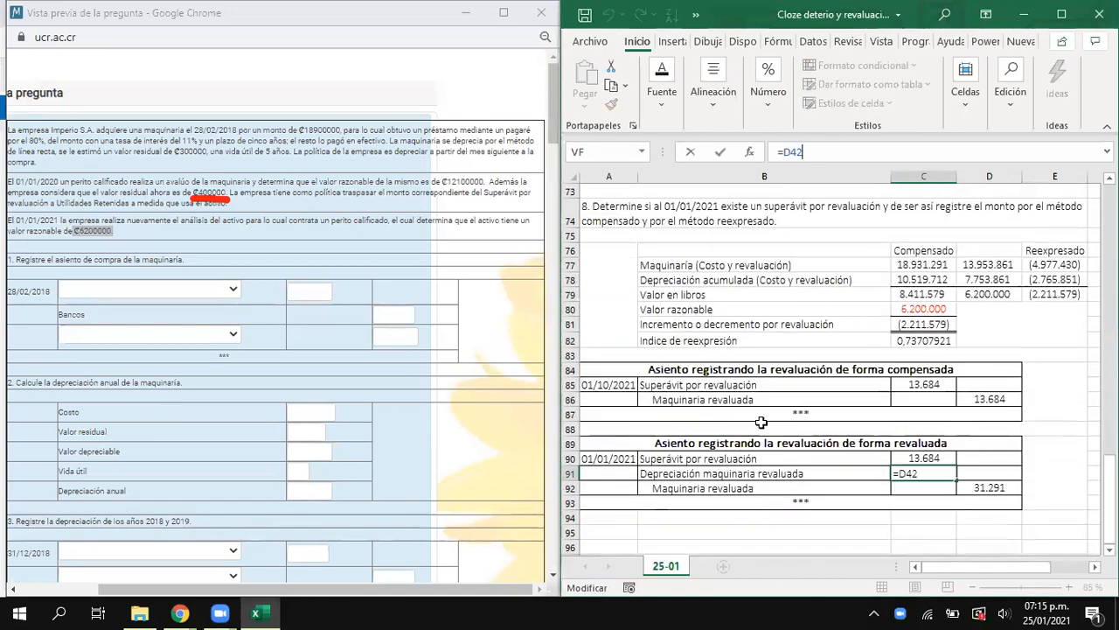
{"action": "key", "text": "Escape"}
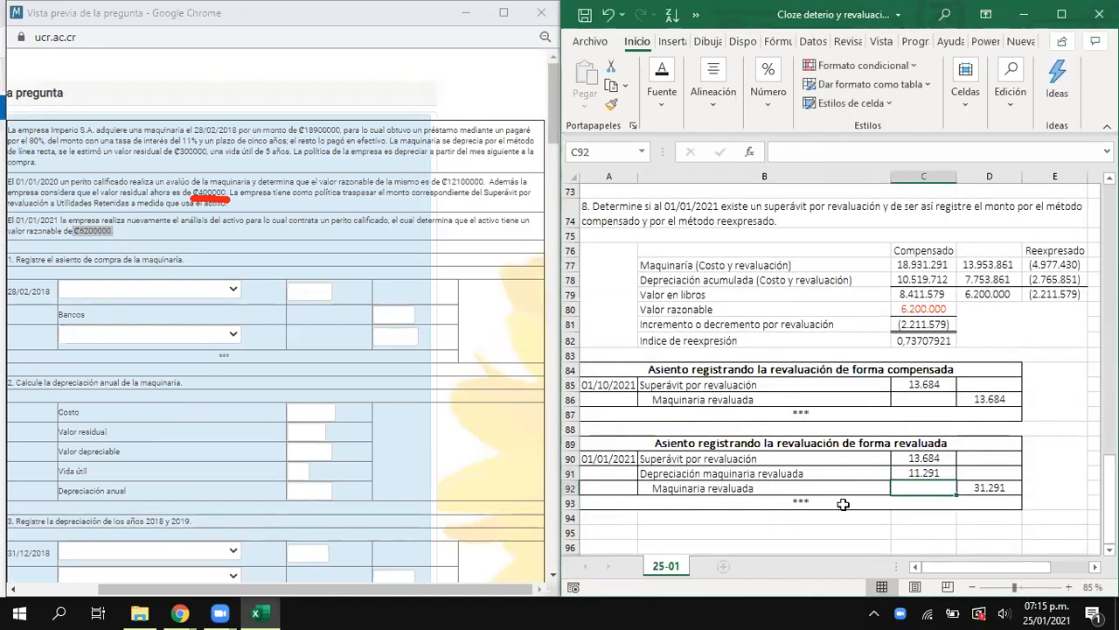
- Set the Depreciación maquinaria revaluada debit in C91 to D42 plus the 31/12/2020 revalued accumulated depreciation, and compare the debits with the credit in D92
{"action": "type", "text": "="}
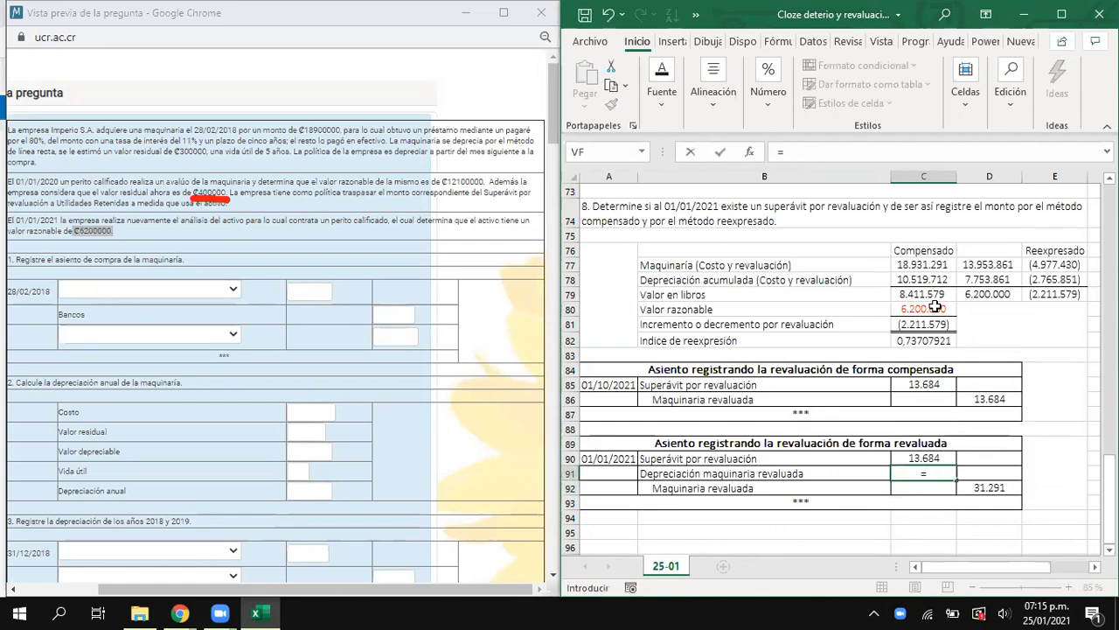
{"action": "scroll", "coordinate": [936, 306], "scroll_direction": "up", "scroll_amount": 12}
{"action": "left_click", "coordinate": [1004, 265]}
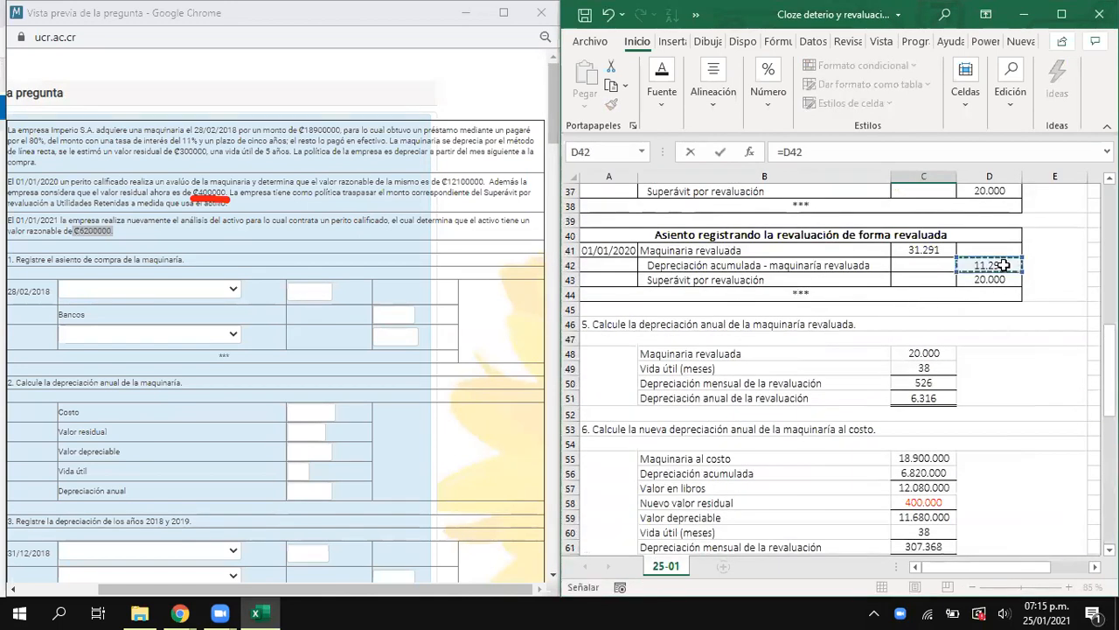
{"action": "type", "text": "+"}
{"action": "scroll", "coordinate": [825, 360], "scroll_direction": "down", "scroll_amount": 6}
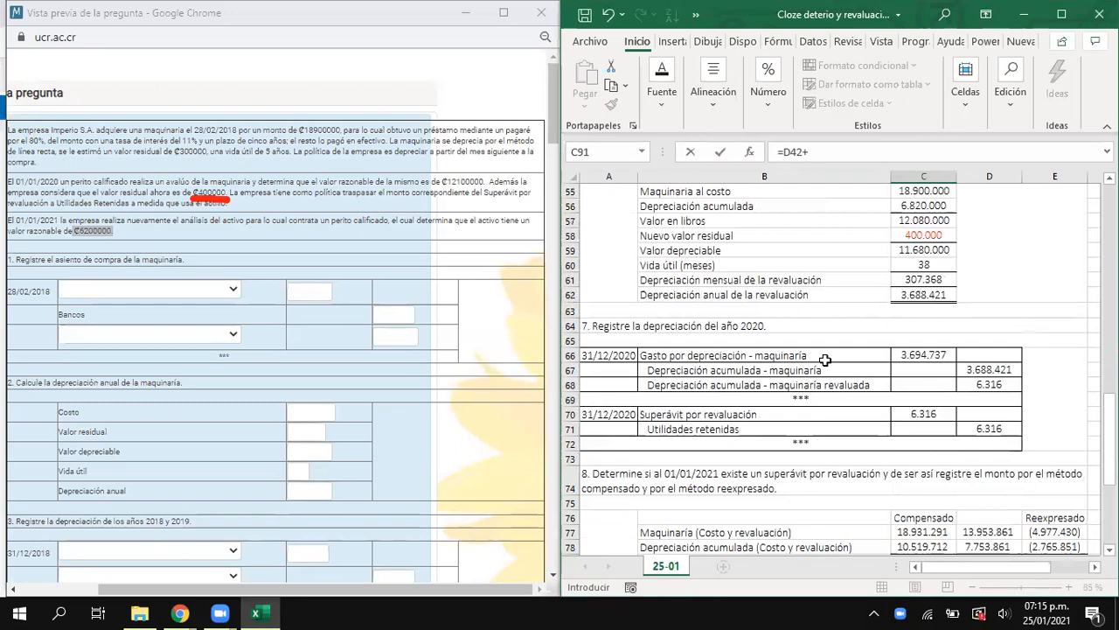
{"action": "scroll", "coordinate": [825, 359], "scroll_direction": "down", "scroll_amount": 1}
{"action": "left_click", "coordinate": [998, 340]}
{"action": "key", "text": "Return"}
{"action": "scroll", "coordinate": [961, 394], "scroll_direction": "down", "scroll_amount": 2}
{"action": "left_click_drag", "start_coordinate": [925, 415], "coordinate": [927, 430]}
{"action": "left_click", "coordinate": [987, 442]}
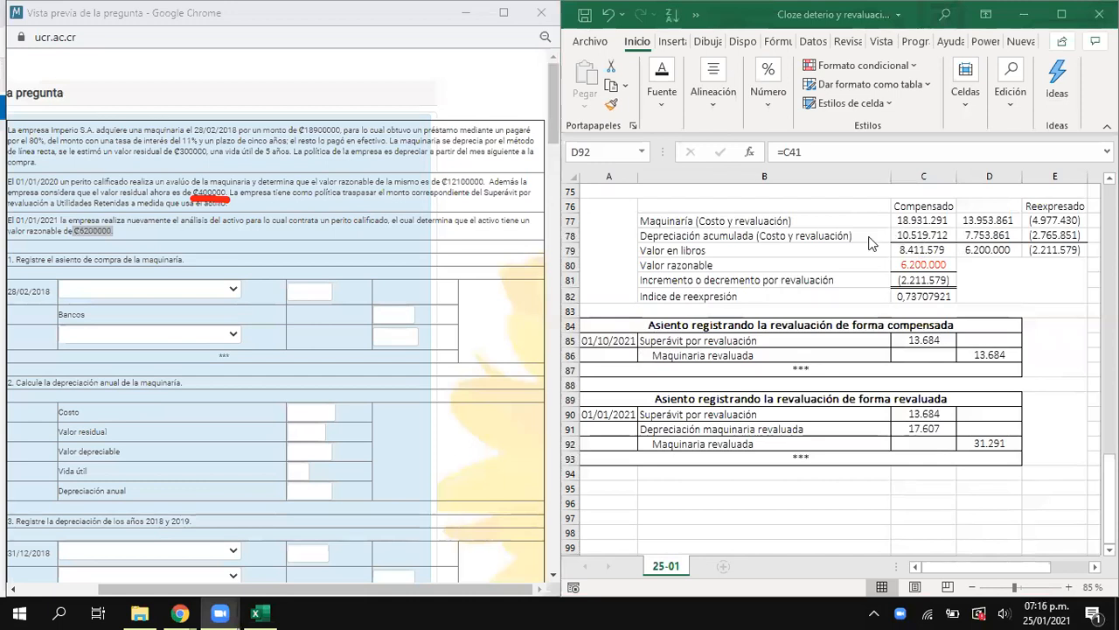
- Highlight the compensated Depreciación acumulada amount in C78 with an orange fill
{"action": "left_click", "coordinate": [923, 236]}
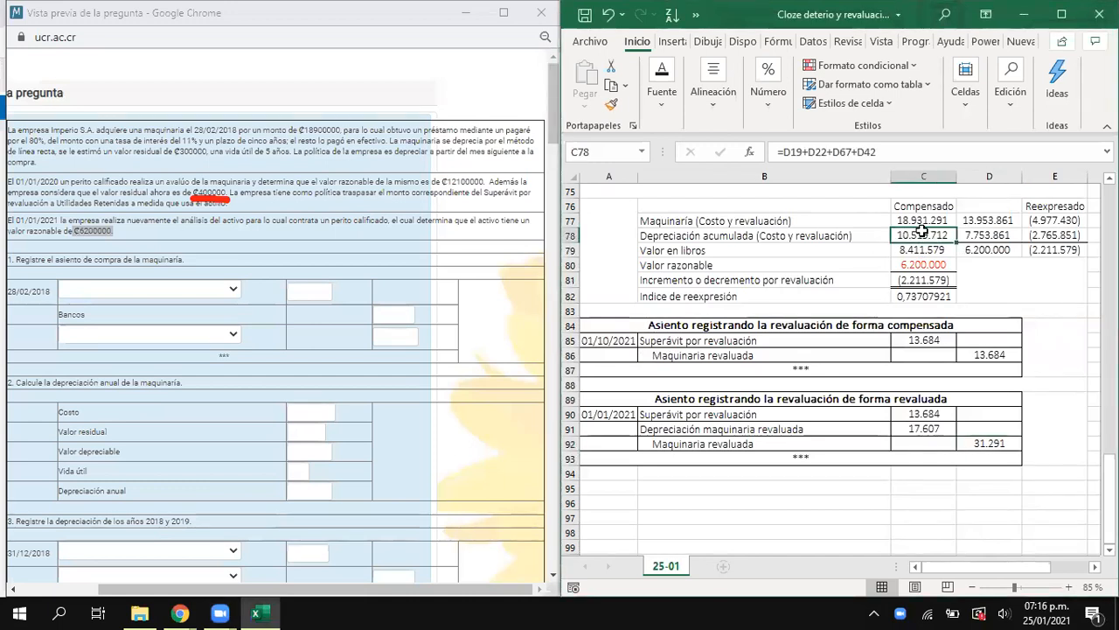
{"action": "left_click", "coordinate": [673, 103]}
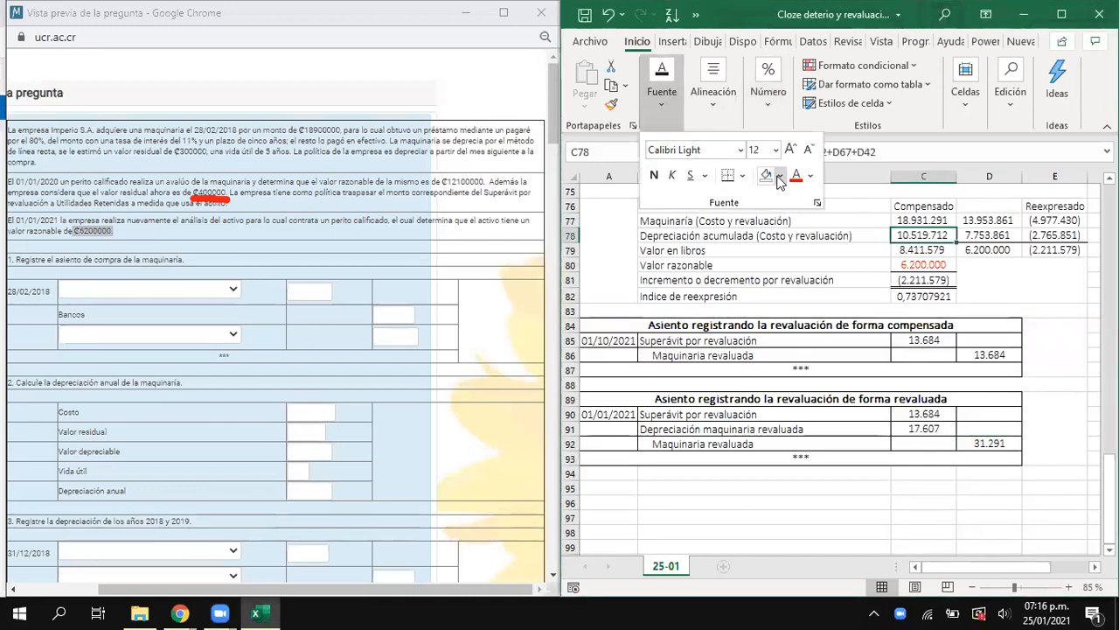
{"action": "left_click", "coordinate": [780, 174]}
{"action": "left_click", "coordinate": [863, 219]}
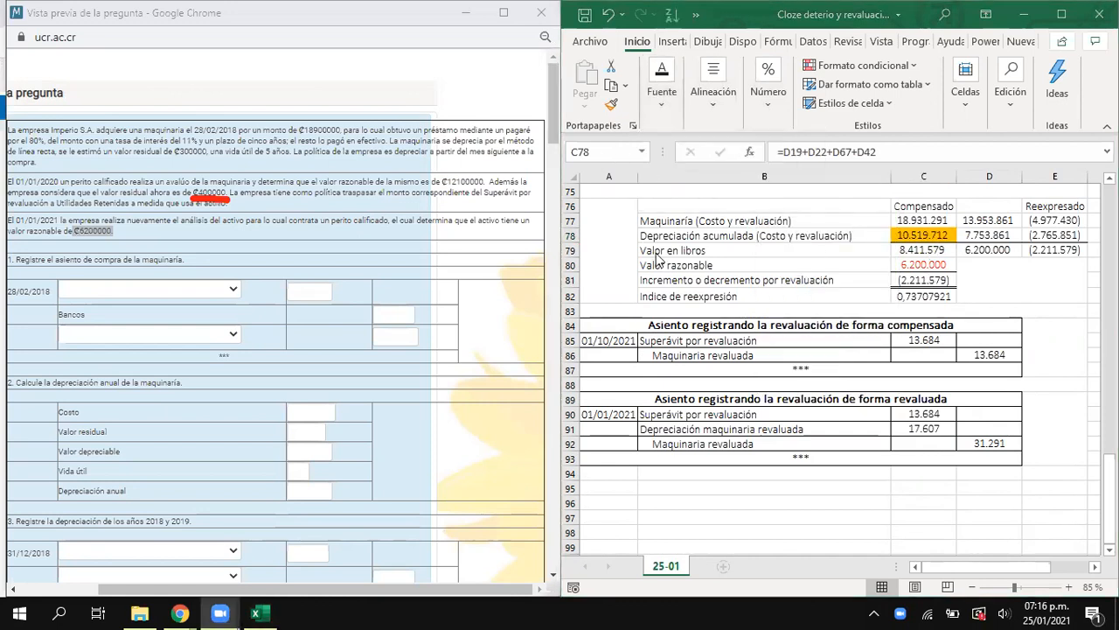
- Review the 01/01/2020 forma compensada and forma revaluada entries in section 4 against the section 8 calculation
{"action": "scroll", "coordinate": [778, 312], "scroll_direction": "up", "scroll_amount": 17}
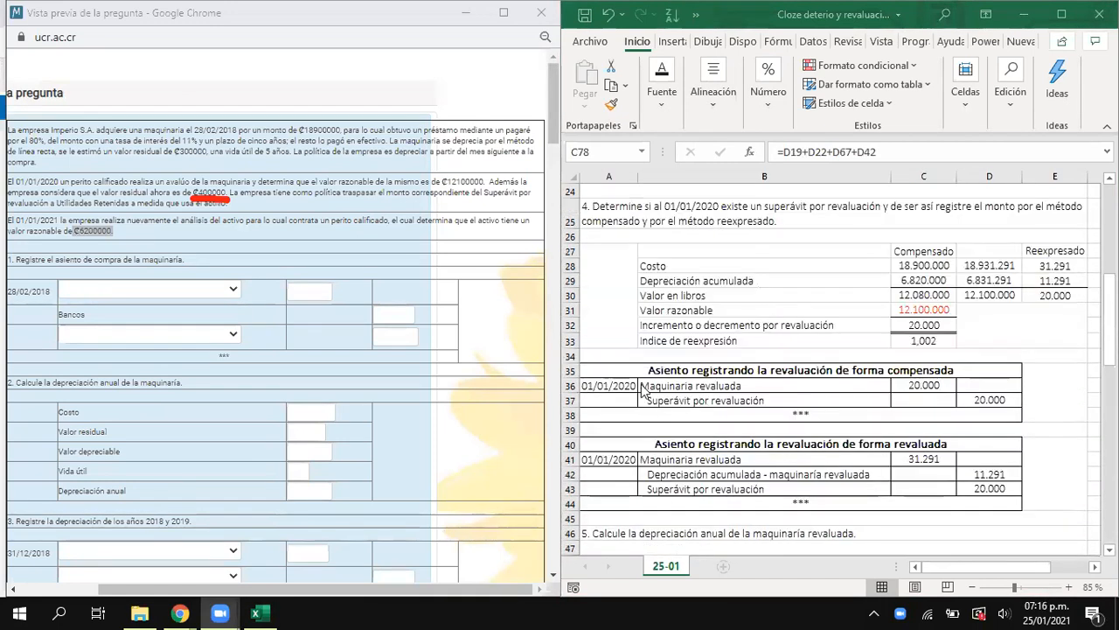
{"action": "left_click_drag", "start_coordinate": [647, 371], "coordinate": [667, 477]}
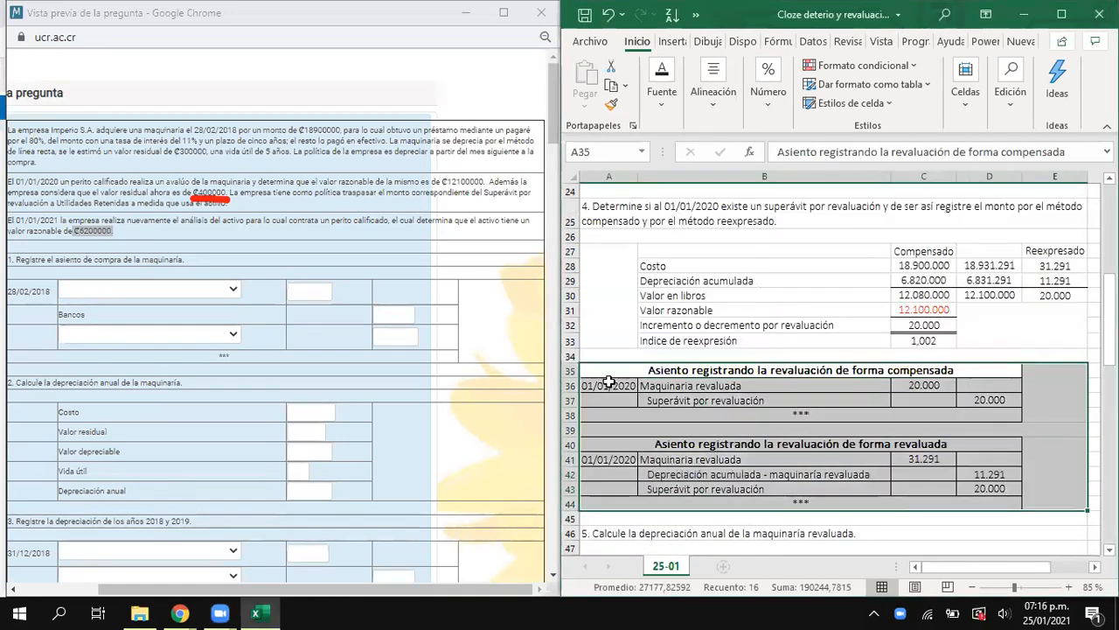
{"action": "scroll", "coordinate": [626, 392], "scroll_direction": "down", "scroll_amount": 11}
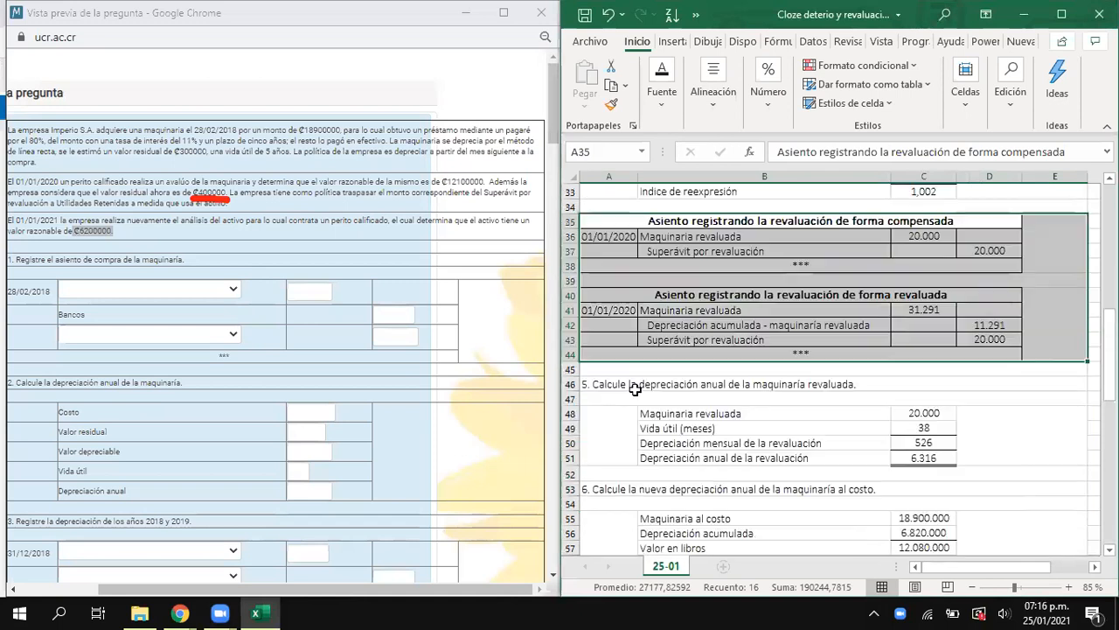
{"action": "scroll", "coordinate": [657, 390], "scroll_direction": "down", "scroll_amount": 2}
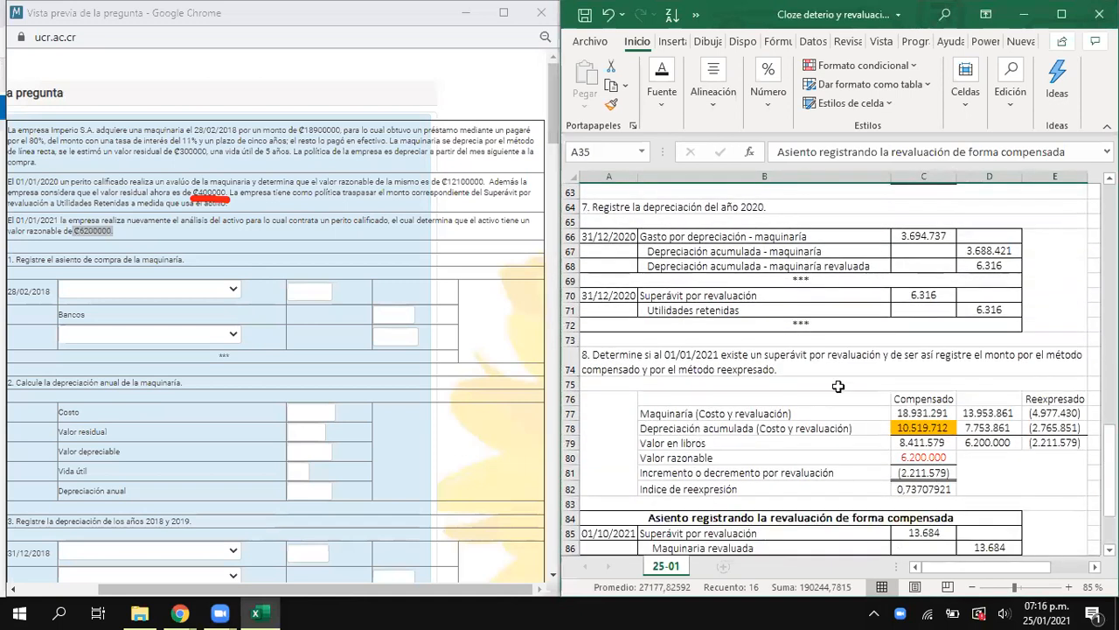
{"action": "scroll", "coordinate": [839, 383], "scroll_direction": "up", "scroll_amount": 10}
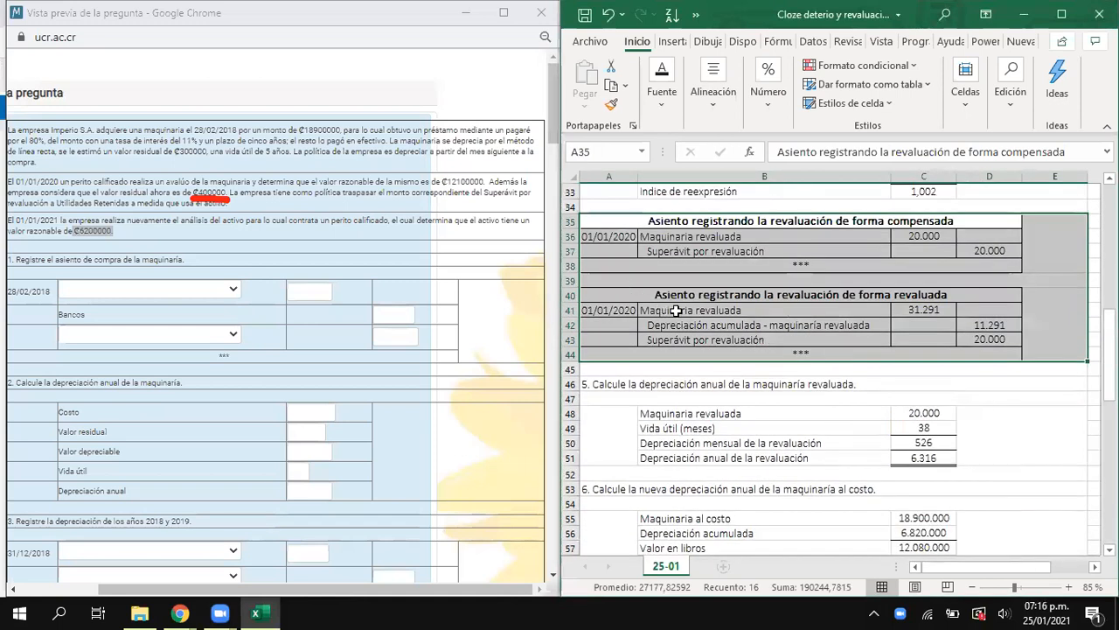
{"action": "left_click", "coordinate": [940, 296]}
{"action": "scroll", "coordinate": [941, 364], "scroll_direction": "down", "scroll_amount": 9}
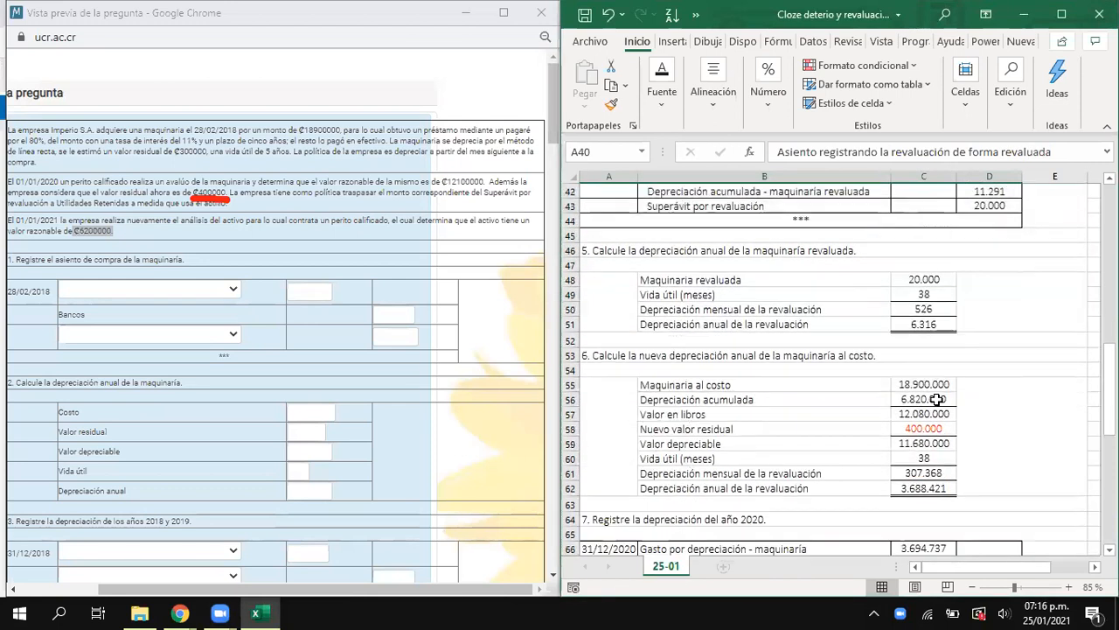
- Clear the Depreciación acumulada formula from C78 after reviewing the earlier depreciation and revaluation entries
{"action": "left_click", "coordinate": [925, 473]}
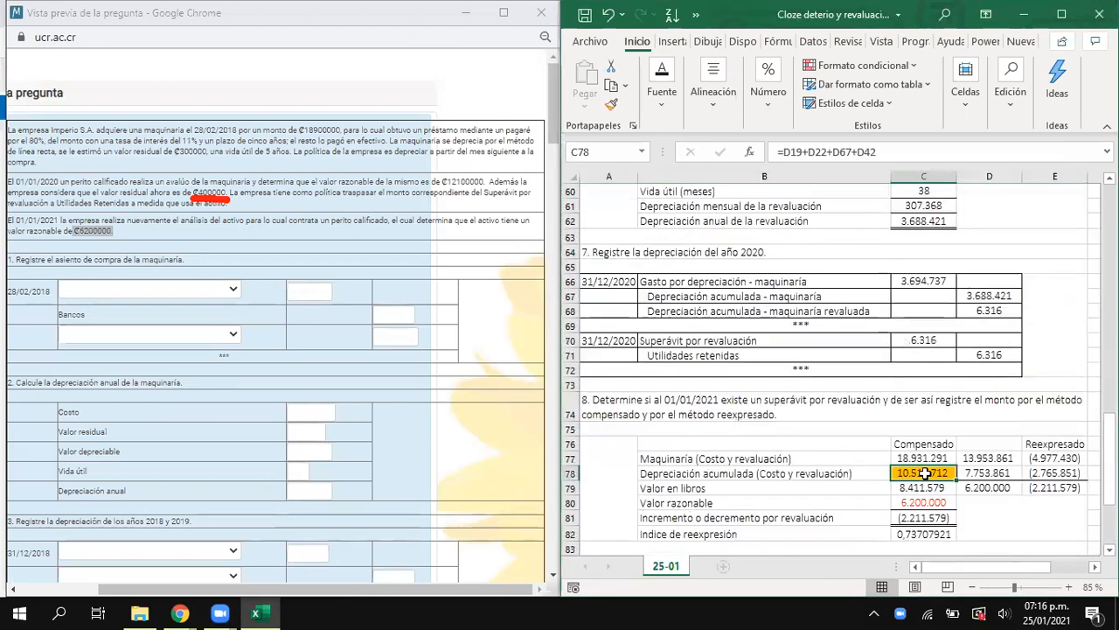
{"action": "type", "text": "="}
{"action": "scroll", "coordinate": [940, 420], "scroll_direction": "up", "scroll_amount": 13}
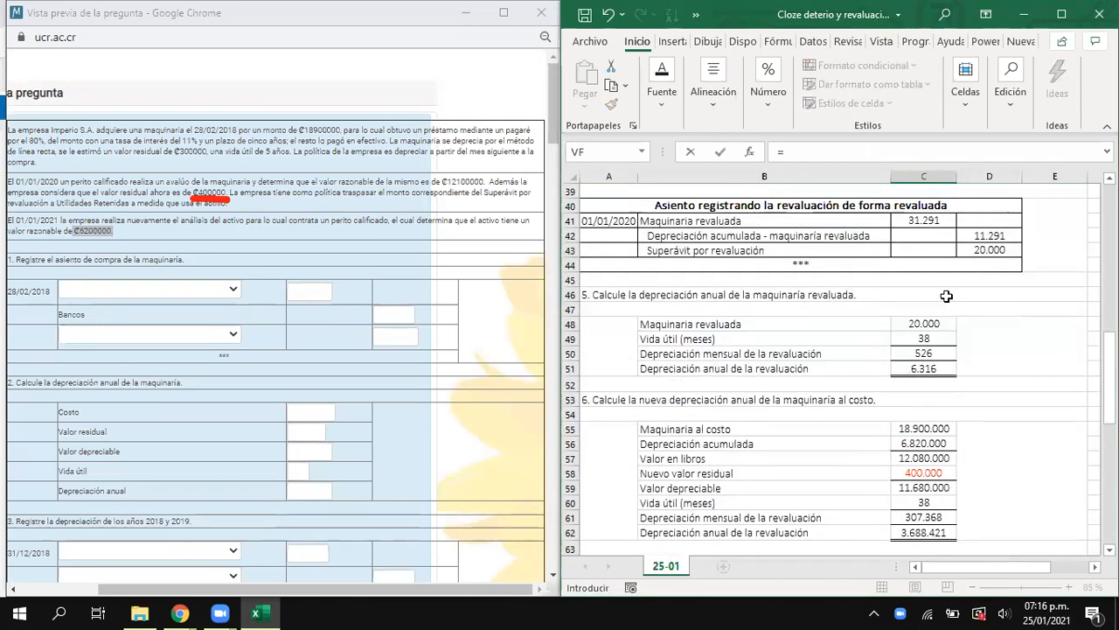
{"action": "scroll", "coordinate": [951, 380], "scroll_direction": "up", "scroll_amount": 5}
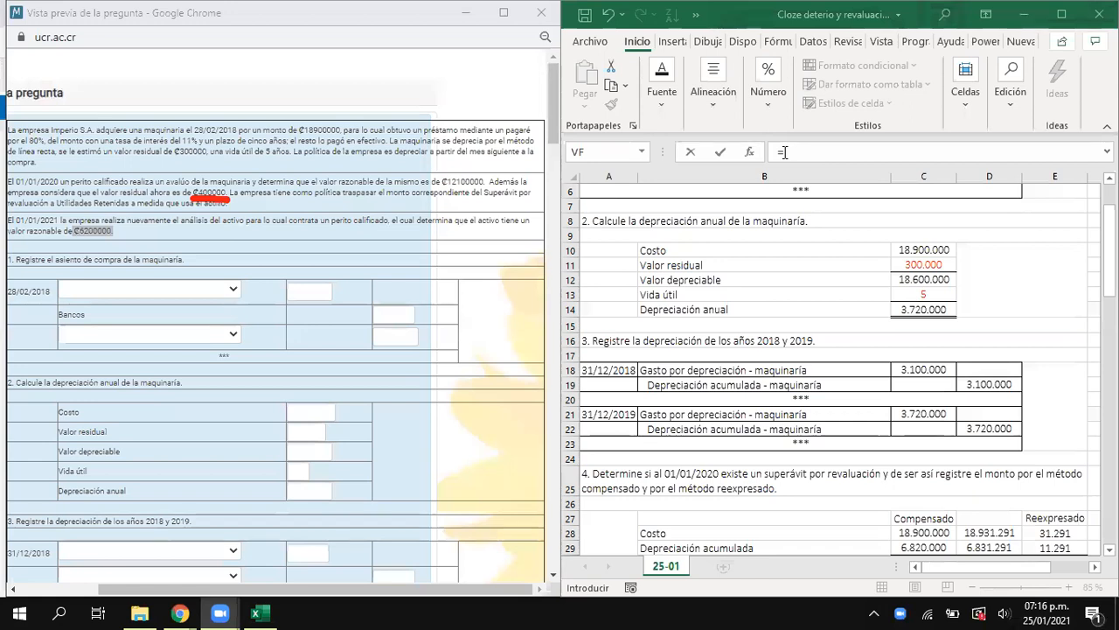
{"action": "scroll", "coordinate": [916, 449], "scroll_direction": "down", "scroll_amount": 4}
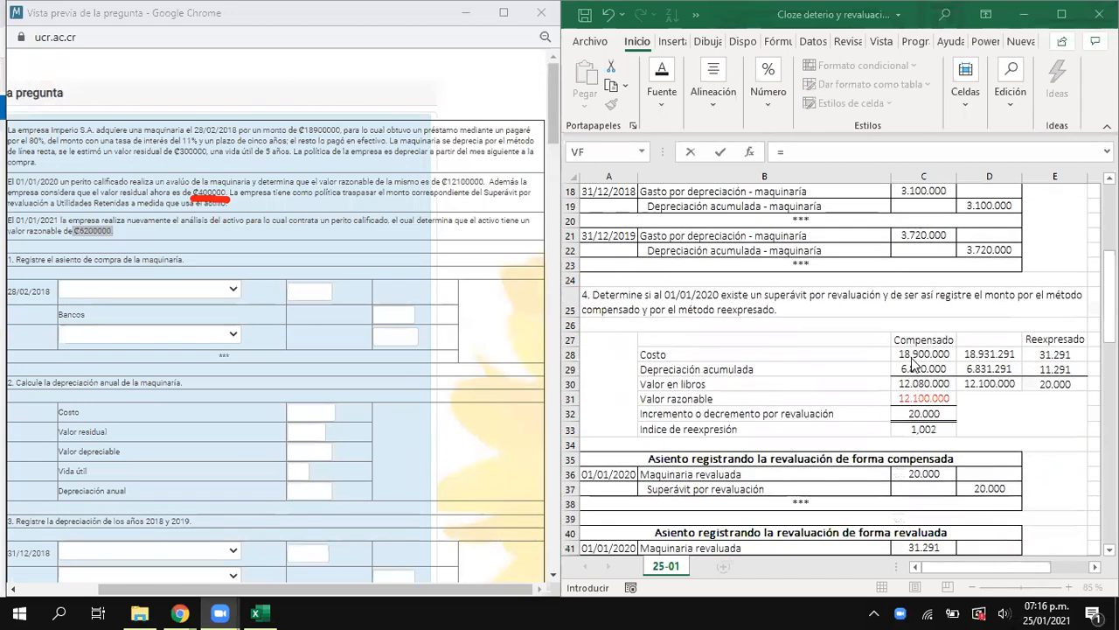
{"action": "scroll", "coordinate": [914, 363], "scroll_direction": "down", "scroll_amount": 14}
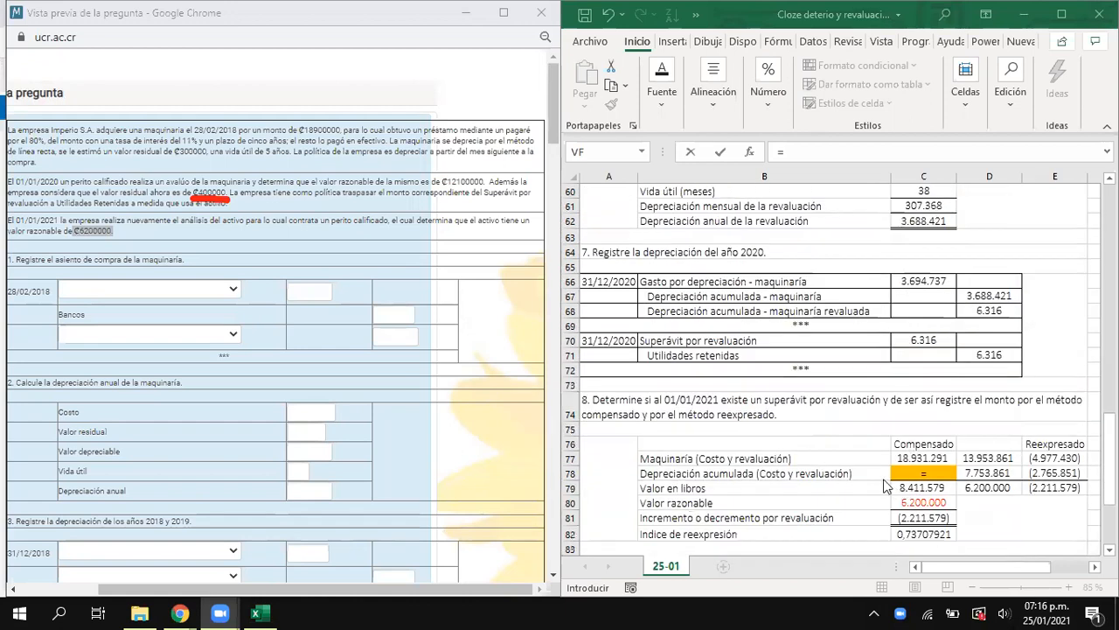
{"action": "scroll", "coordinate": [887, 486], "scroll_direction": "down", "scroll_amount": 4}
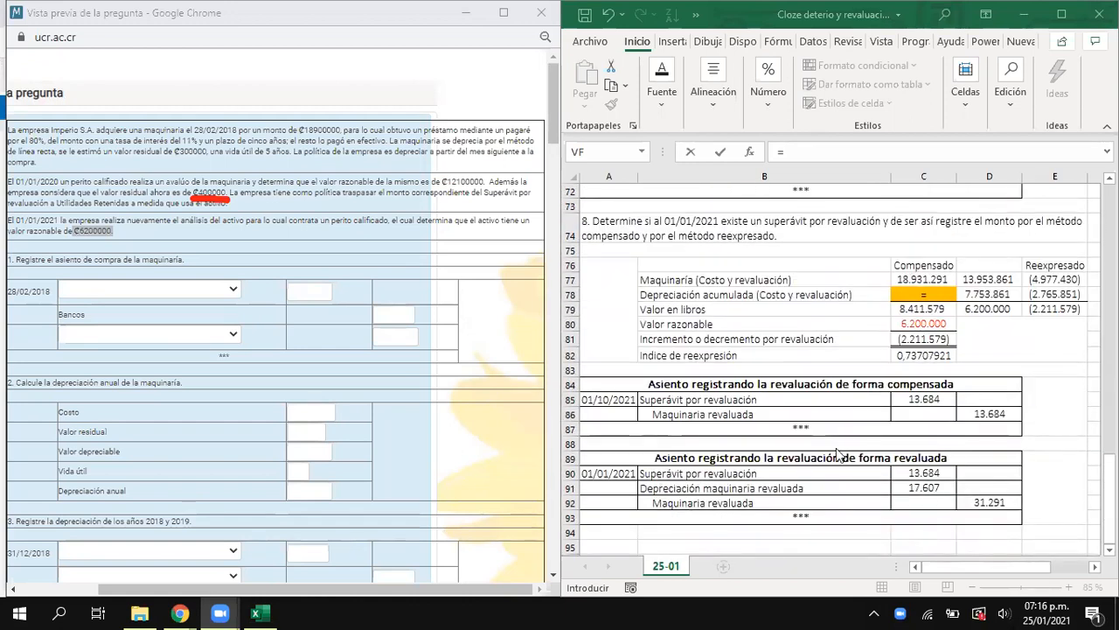
{"action": "left_click", "coordinate": [952, 386]}
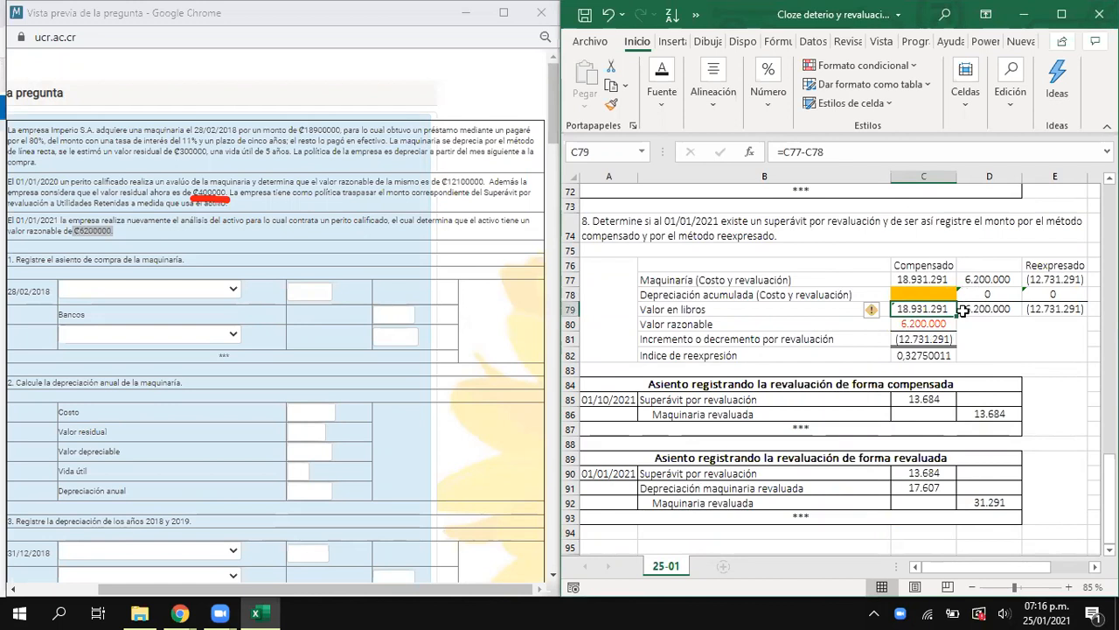
- Clear the compensated Maquinaria (Costo y revaluación) amount from C77
{"action": "left_click", "coordinate": [924, 293]}
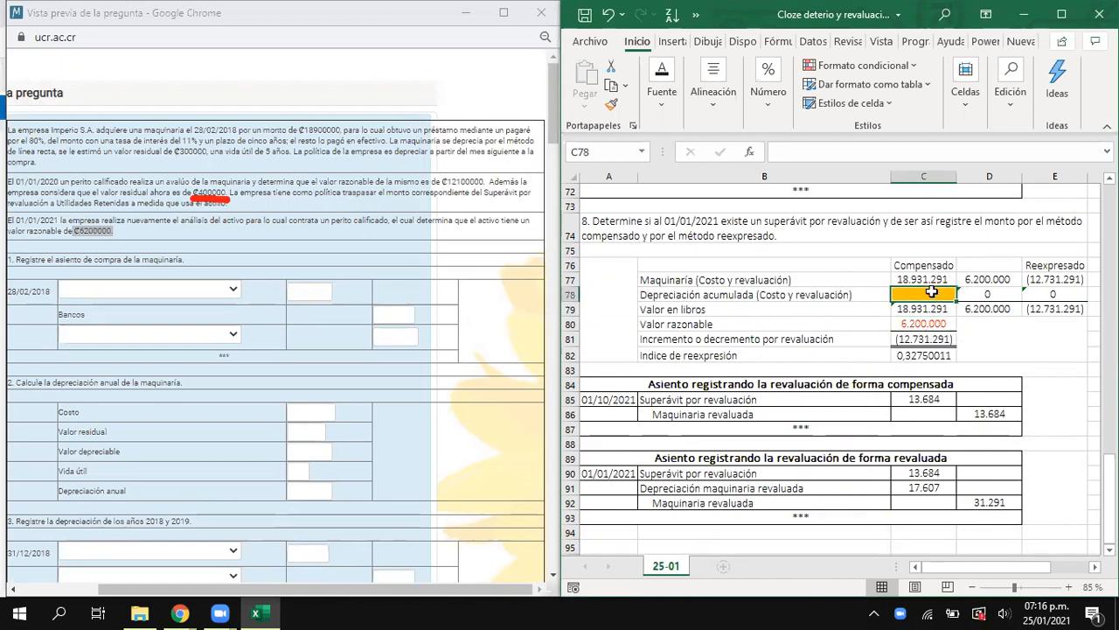
{"action": "left_click_drag", "start_coordinate": [857, 260], "coordinate": [999, 350]}
{"action": "left_click", "coordinate": [923, 278]}
{"action": "key", "text": "Delete"}
{"action": "left_click_drag", "start_coordinate": [923, 280], "coordinate": [912, 296]}
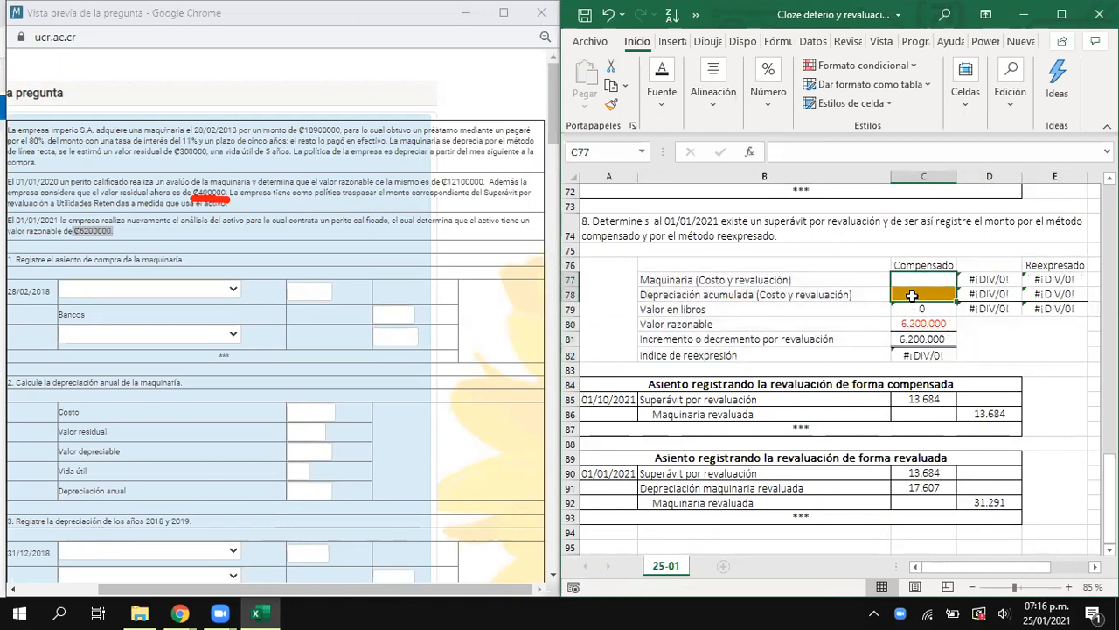
- Calculate the compensated Maquinaria (Costo y revaluación) in C77 as the compensated revaluation plus the purchase cost, =C36+C3
{"action": "left_click", "coordinate": [912, 278]}
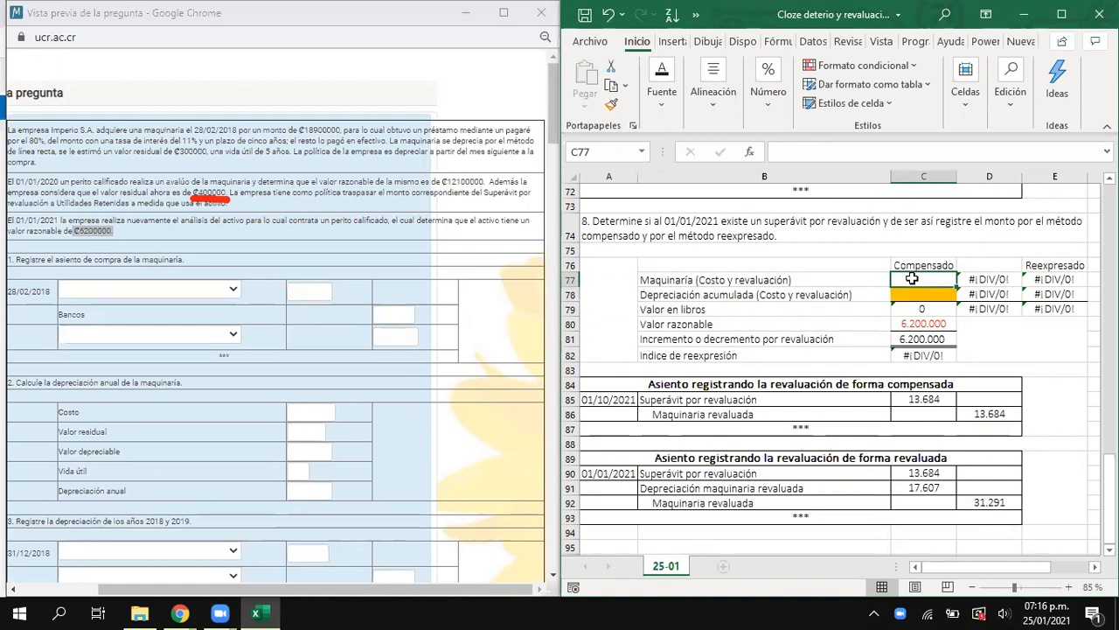
{"action": "type", "text": "="}
{"action": "scroll", "coordinate": [915, 278], "scroll_direction": "up", "scroll_amount": 12}
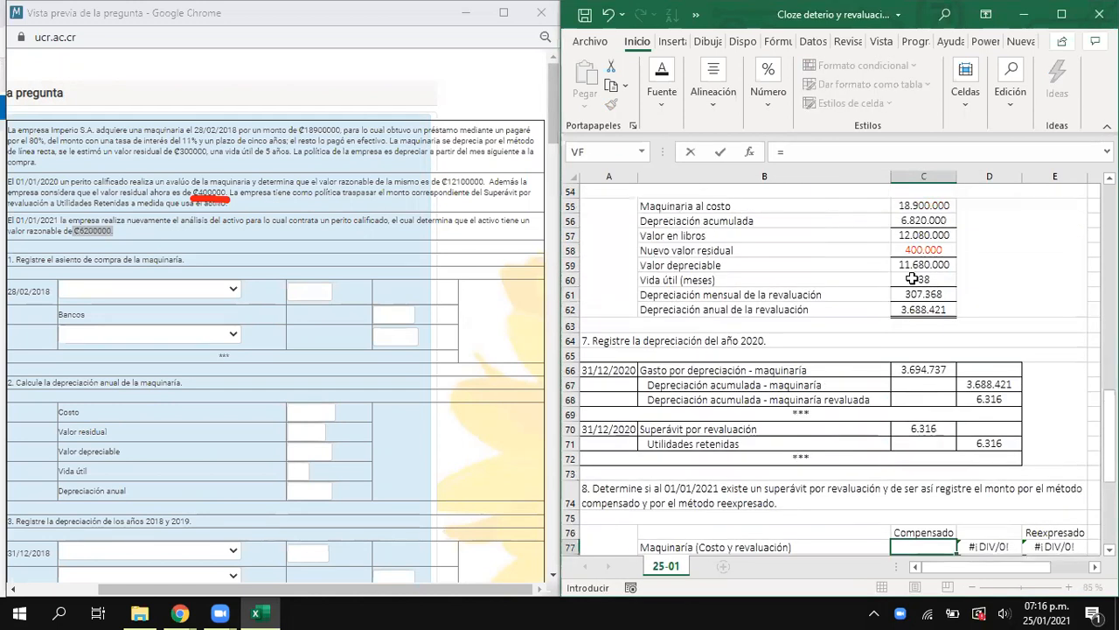
{"action": "scroll", "coordinate": [841, 460], "scroll_direction": "down", "scroll_amount": 5}
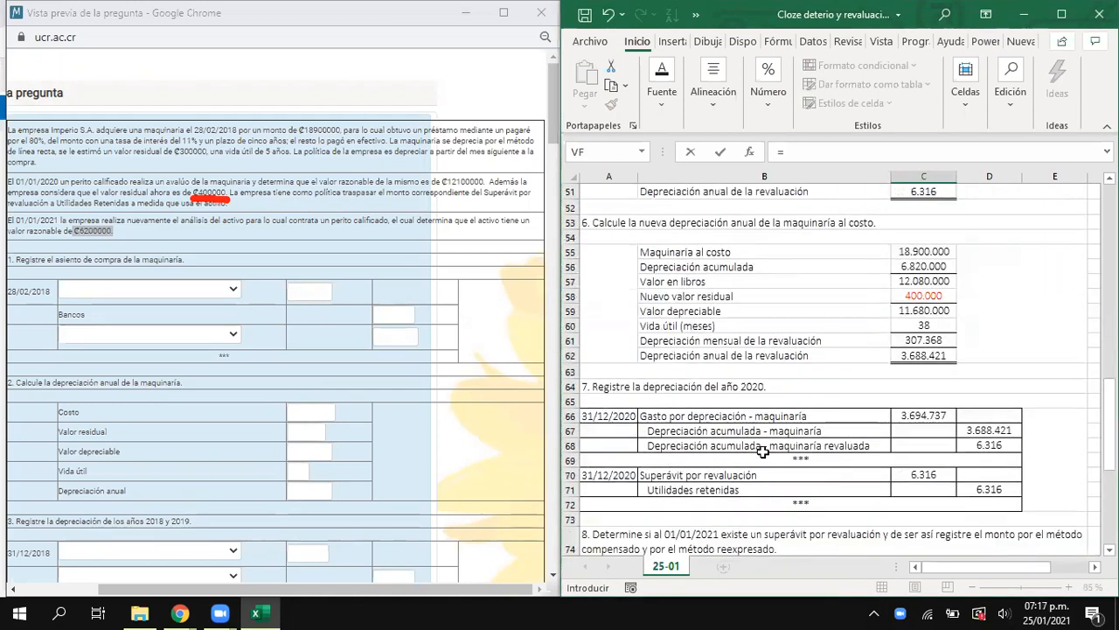
{"action": "scroll", "coordinate": [812, 429], "scroll_direction": "up", "scroll_amount": 6}
{"action": "left_click", "coordinate": [923, 237]}
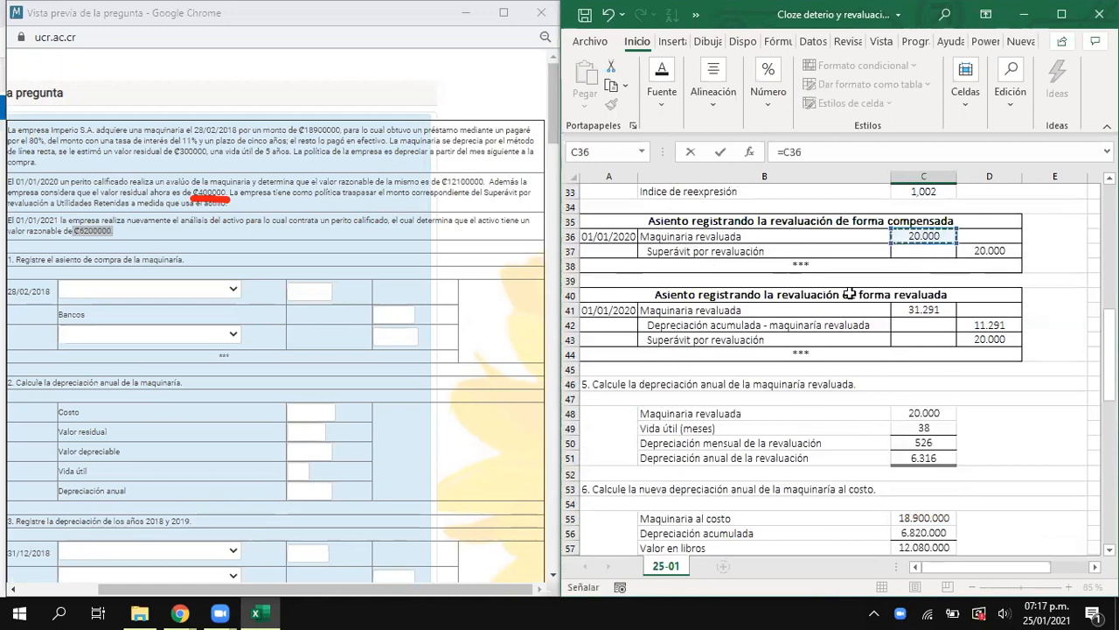
{"action": "scroll", "coordinate": [848, 324], "scroll_direction": "up", "scroll_amount": 11}
{"action": "type", "text": "+"}
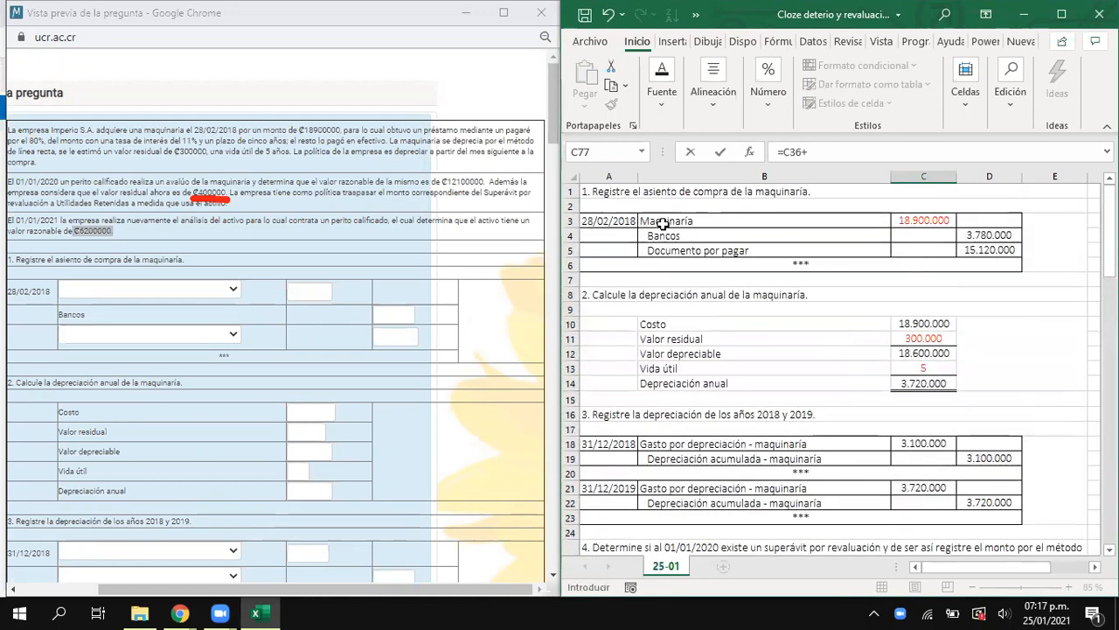
{"action": "left_click", "coordinate": [928, 222]}
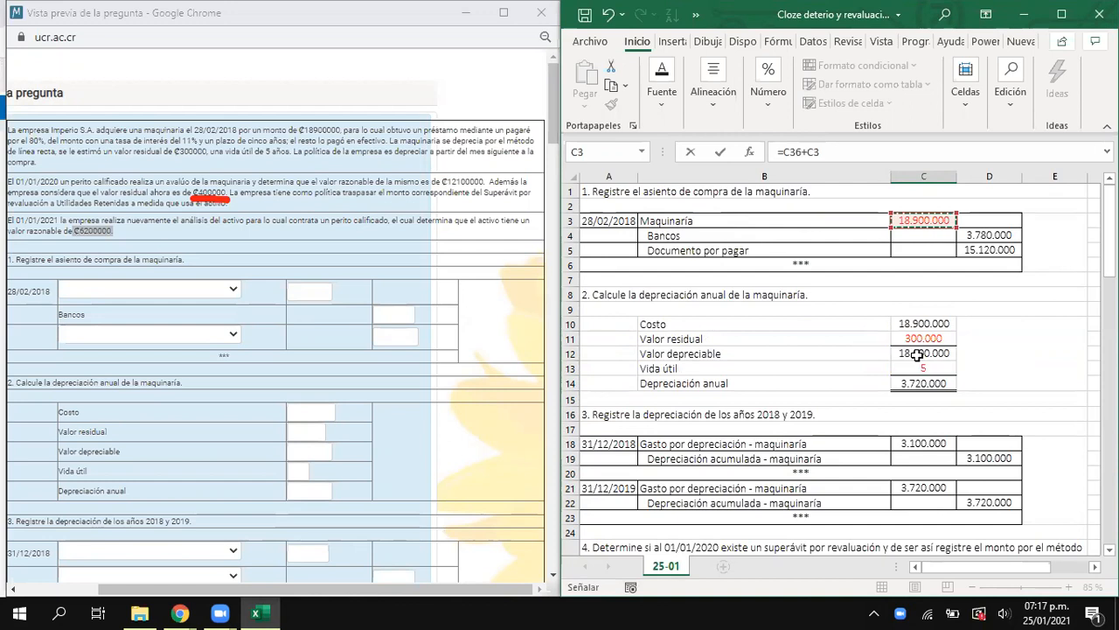
{"action": "key", "text": "Return"}
- Calculate the compensated Depreciación acumulada in C78 by adding the 2018, 2019 and 2020 depreciation credits, =D19+D22+D67+D68
{"action": "type", "text": "="}
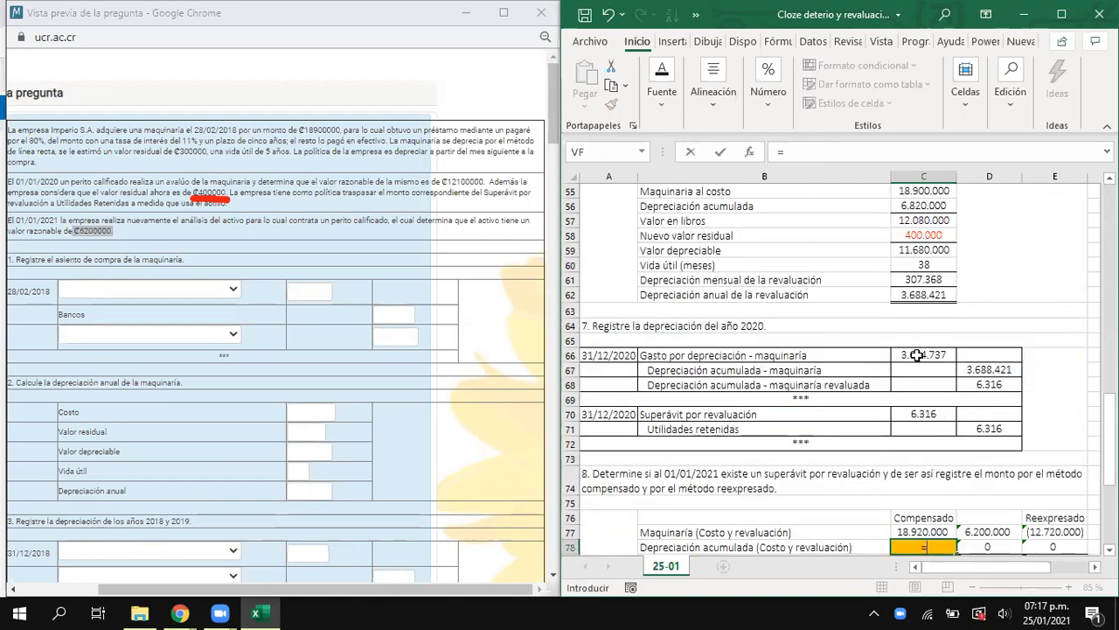
{"action": "scroll", "coordinate": [919, 408], "scroll_direction": "up", "scroll_amount": 5}
{"action": "scroll", "coordinate": [919, 407], "scroll_direction": "up", "scroll_amount": 13}
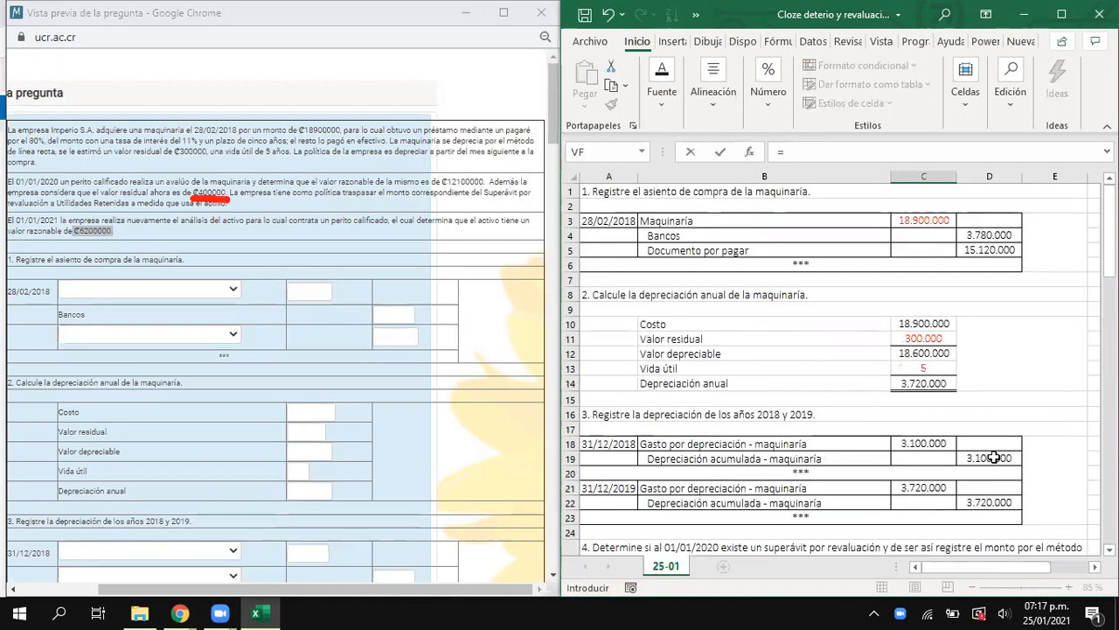
{"action": "left_click", "coordinate": [995, 463]}
{"action": "type", "text": "+"}
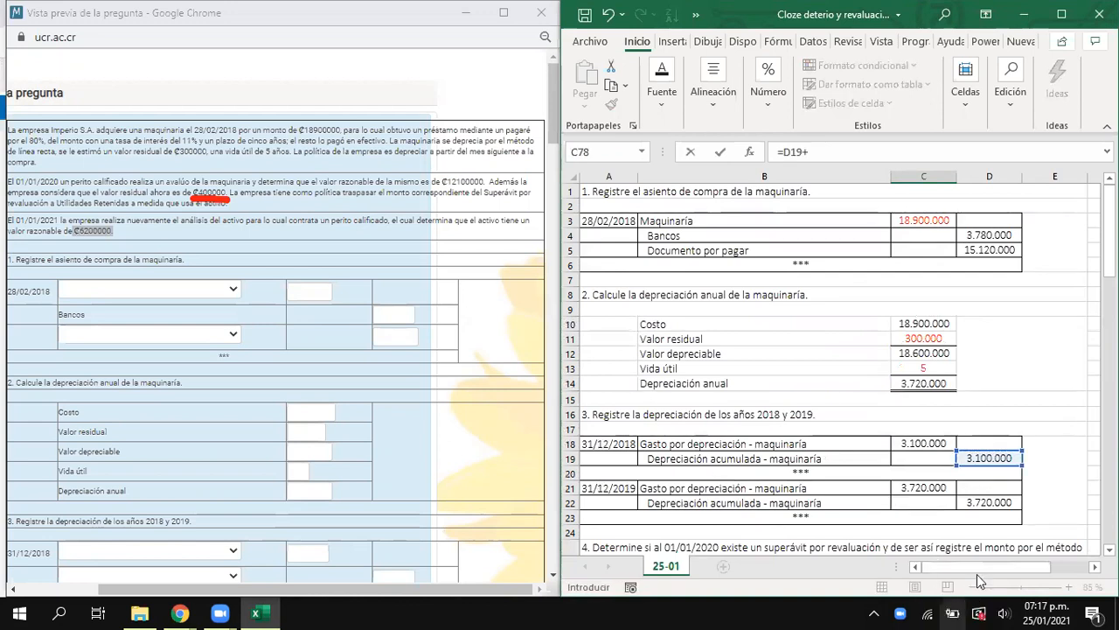
{"action": "left_click", "coordinate": [989, 502]}
{"action": "type", "text": "+"}
{"action": "scroll", "coordinate": [843, 341], "scroll_direction": "down", "scroll_amount": 7}
{"action": "scroll", "coordinate": [849, 347], "scroll_direction": "down", "scroll_amount": 3}
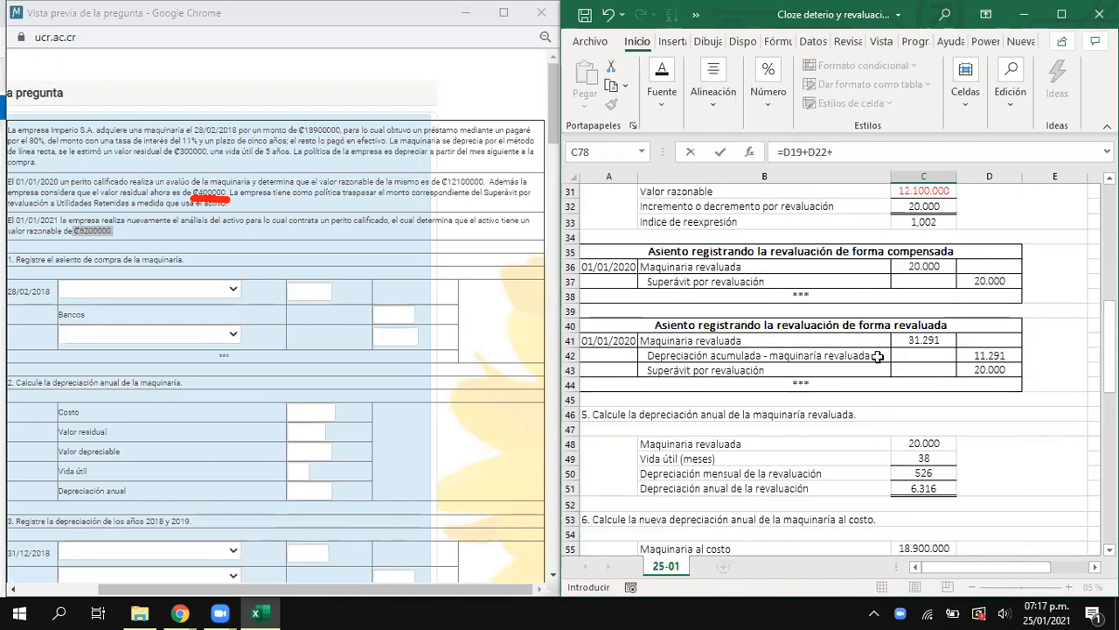
{"action": "scroll", "coordinate": [987, 415], "scroll_direction": "down", "scroll_amount": 2}
{"action": "scroll", "coordinate": [988, 428], "scroll_direction": "down", "scroll_amount": 5}
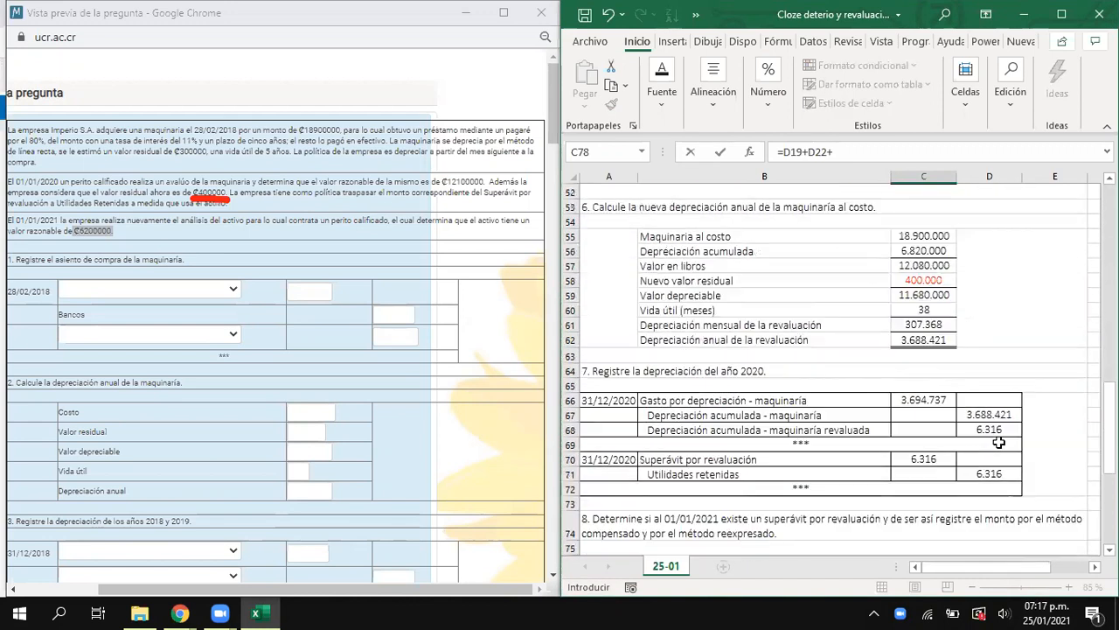
{"action": "left_click", "coordinate": [1003, 417]}
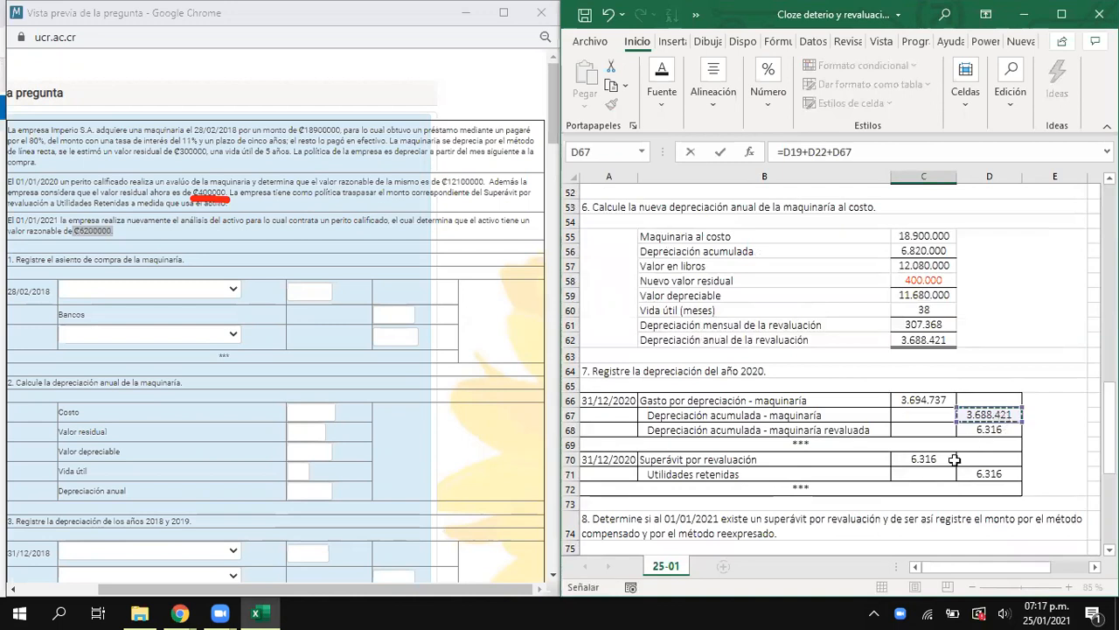
{"action": "type", "text": "+"}
{"action": "left_click", "coordinate": [997, 430]}
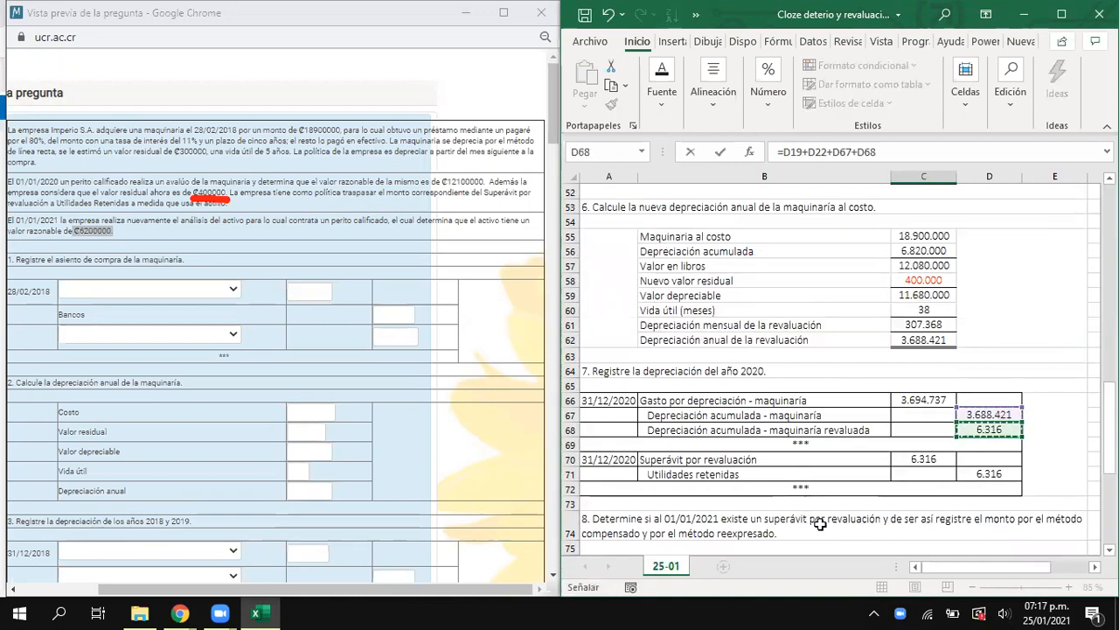
{"action": "key", "text": "Return"}
- Remove the orange fill from the compensated cost and accumulated depreciation amounts in C77:C78
{"action": "scroll", "coordinate": [835, 522], "scroll_direction": "down", "scroll_amount": 1}
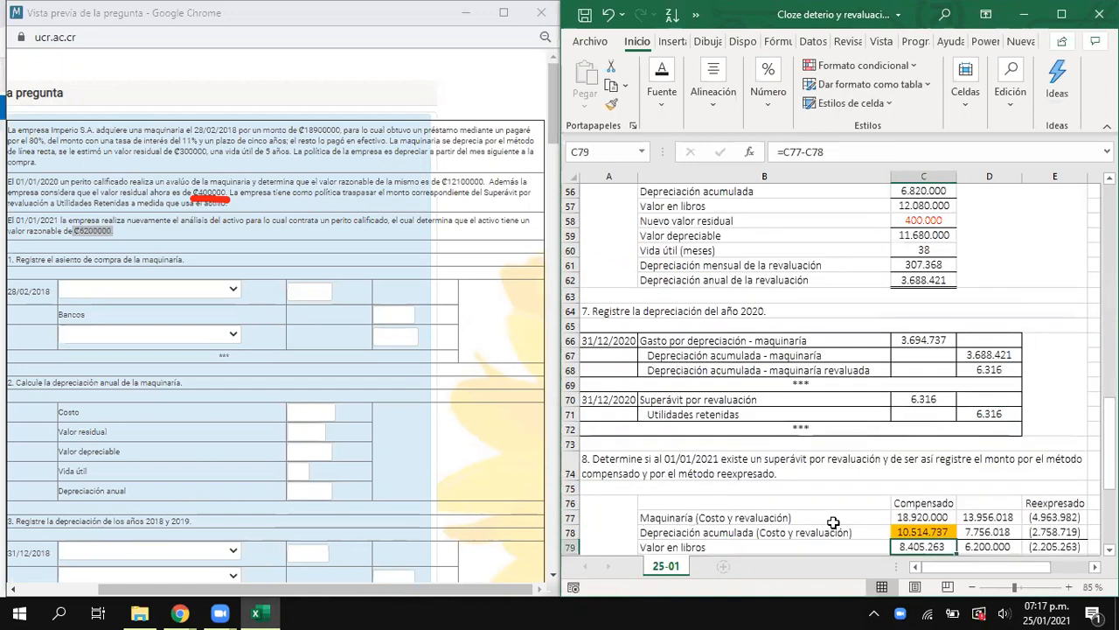
{"action": "scroll", "coordinate": [835, 522], "scroll_direction": "down", "scroll_amount": 1}
{"action": "left_click_drag", "start_coordinate": [909, 473], "coordinate": [917, 480]}
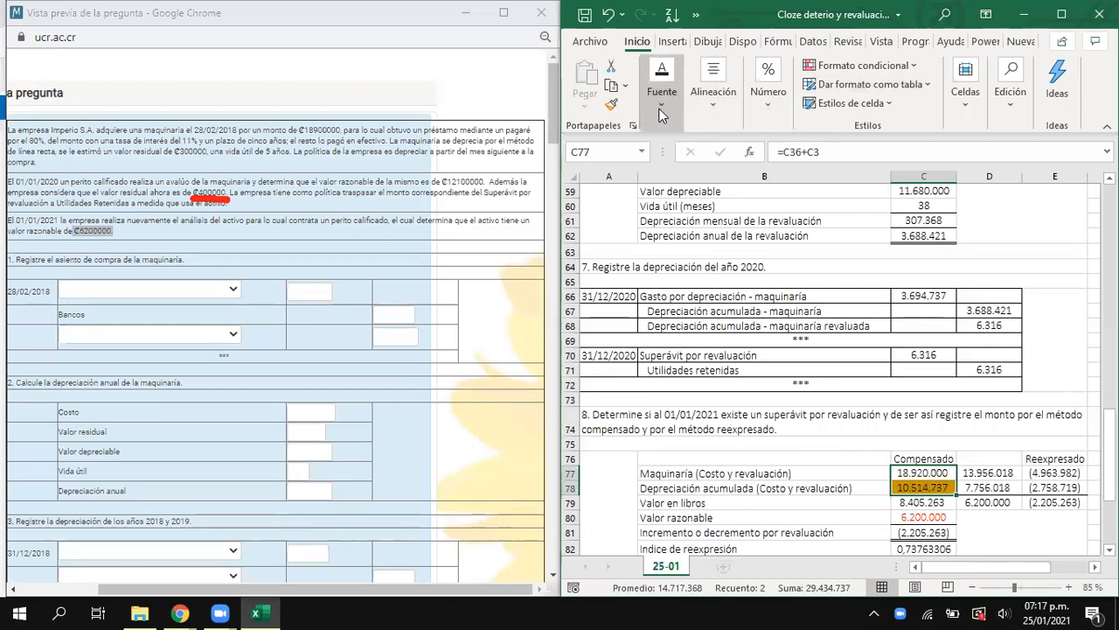
{"action": "left_click", "coordinate": [662, 87]}
{"action": "left_click", "coordinate": [780, 175]}
{"action": "left_click", "coordinate": [799, 279]}
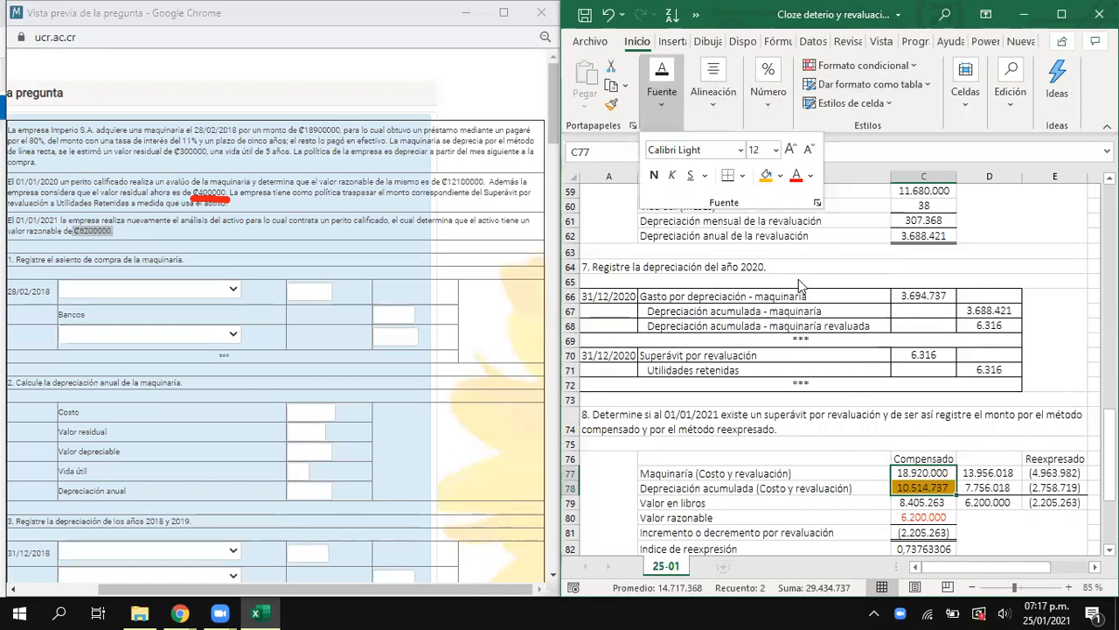
{"action": "key", "text": "Escape"}
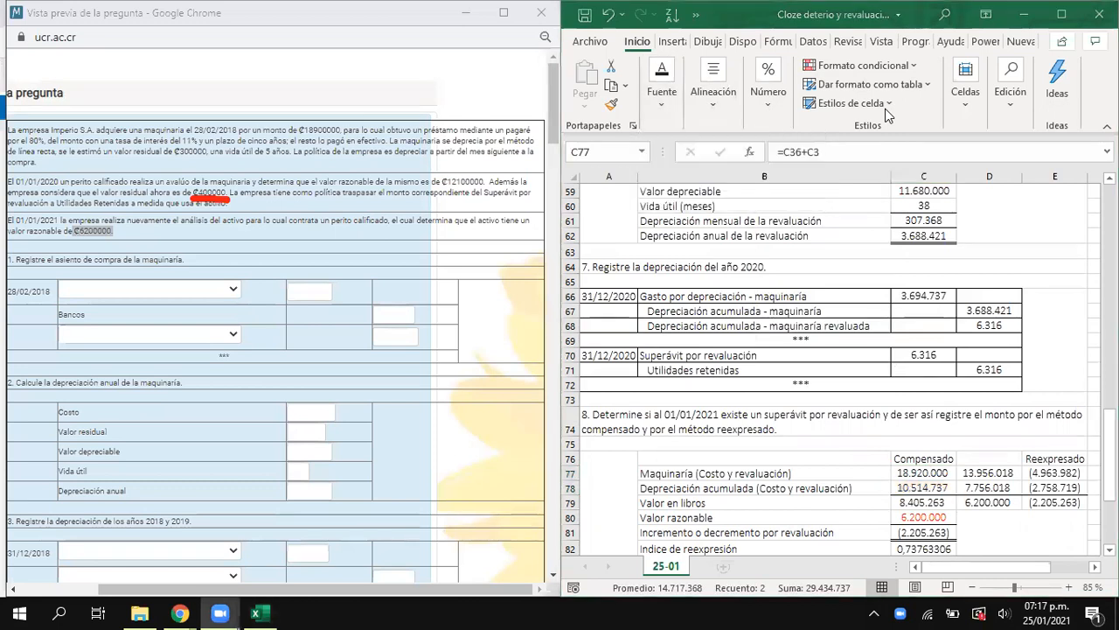
- Clear the section 8 compensated cost and accumulated depreciation formulas from C77 and C78
{"action": "scroll", "coordinate": [746, 436], "scroll_direction": "down", "scroll_amount": 1}
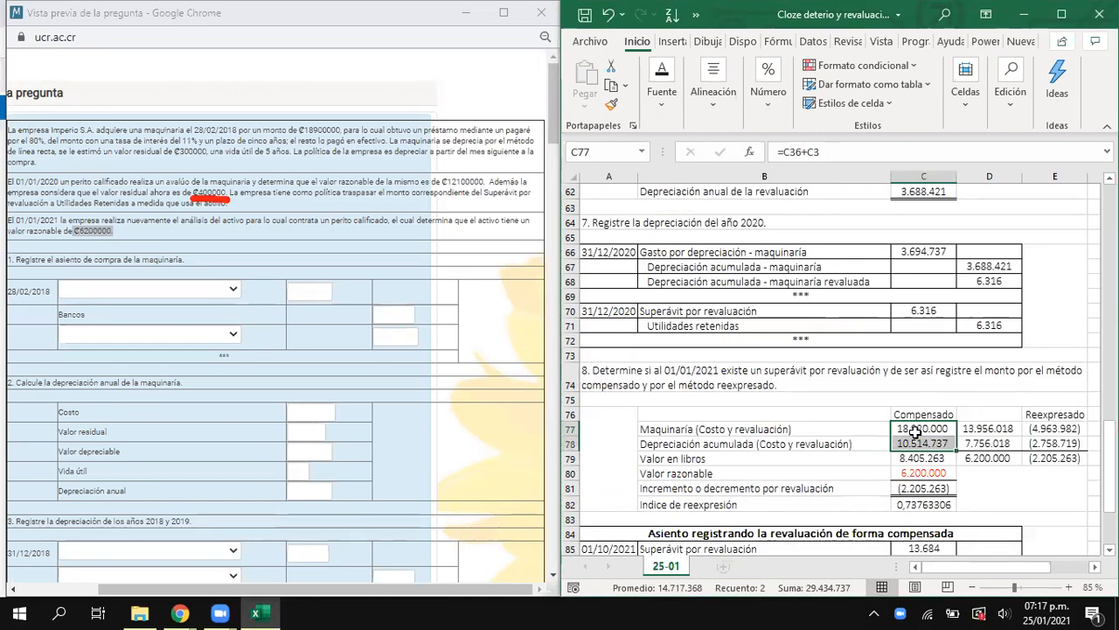
{"action": "scroll", "coordinate": [909, 437], "scroll_direction": "down", "scroll_amount": 4}
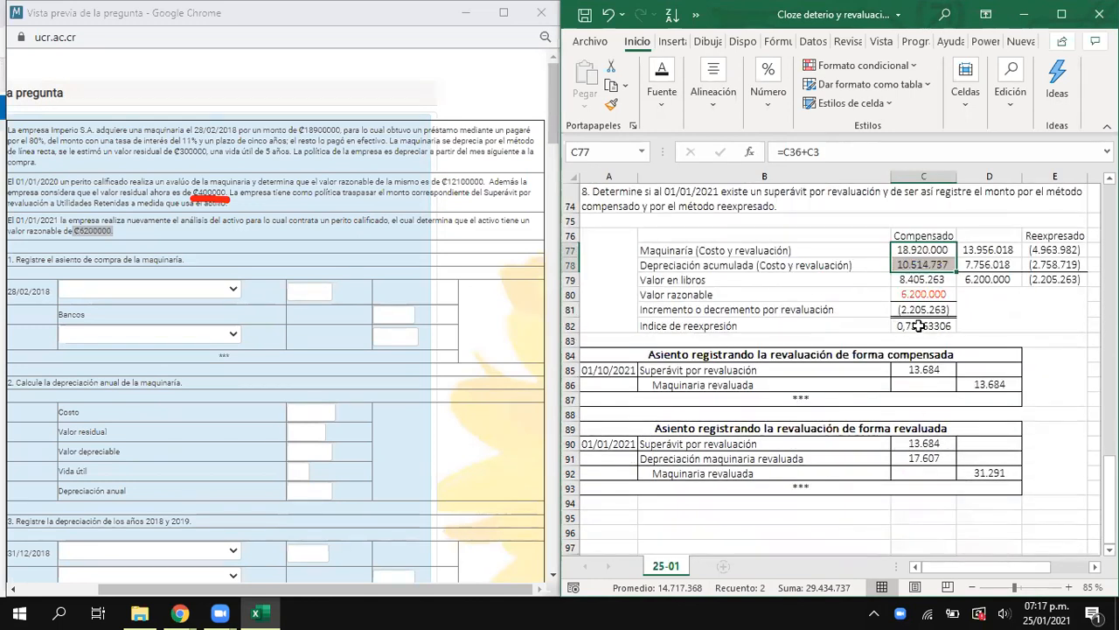
{"action": "key", "text": "Up"}
{"action": "key", "text": "Down"}
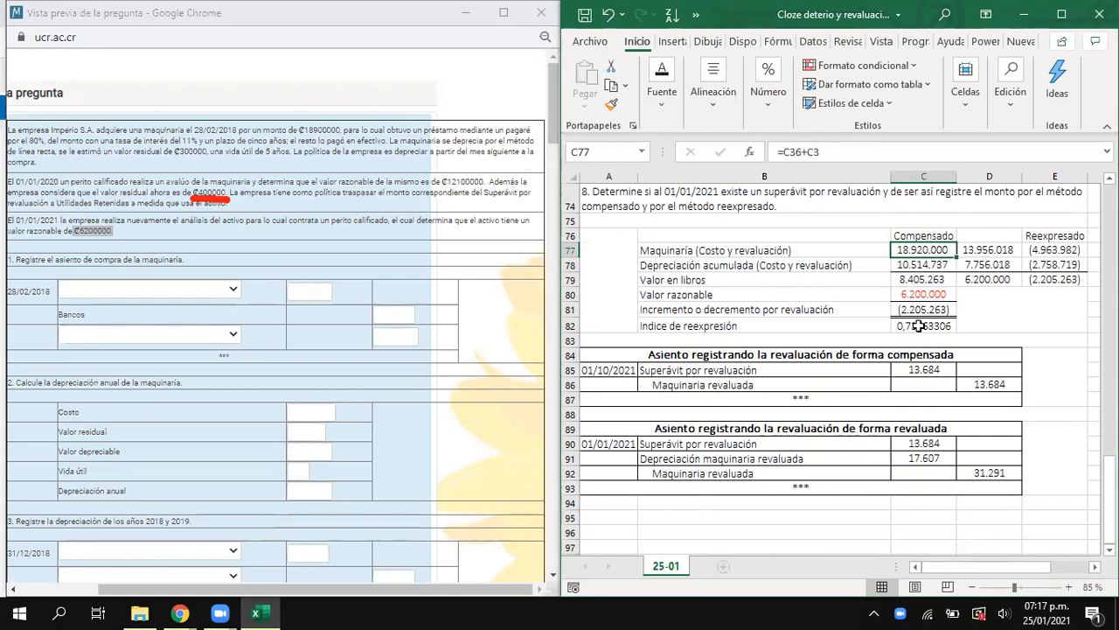
{"action": "key", "text": "Delete"}
{"action": "key", "text": "Down"}
{"action": "key", "text": "Delete"}
- Calculate Maquinaria (Costo y revaluación) in C77 as the purchase cost plus the forma revaluada machinery amount, =C3+C41
{"action": "key", "text": "Up"}
{"action": "type", "text": "="}
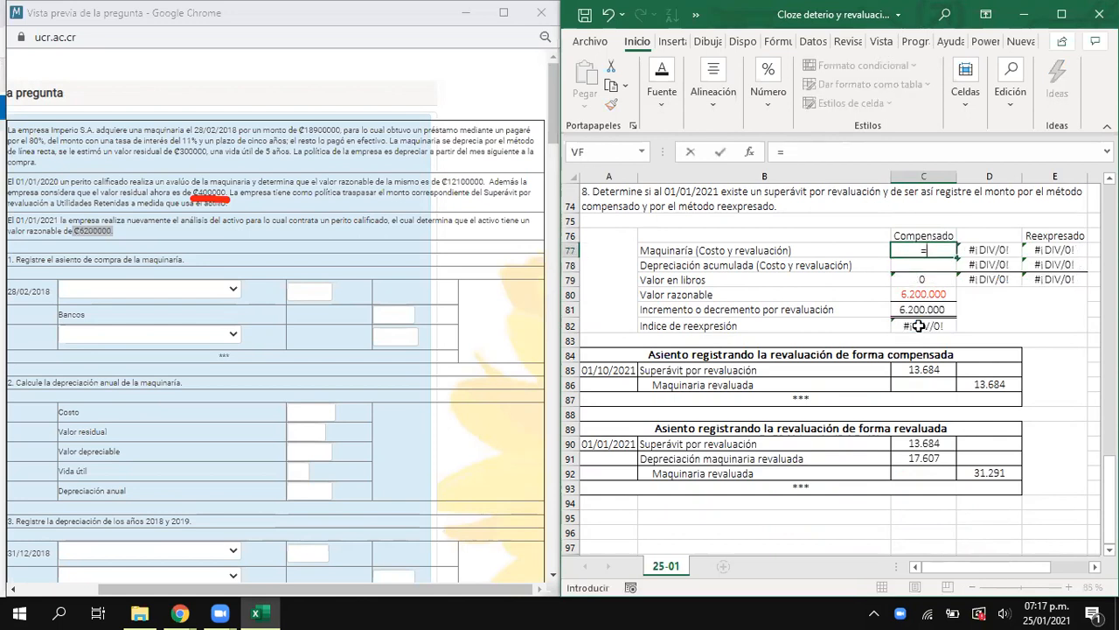
{"action": "scroll", "coordinate": [919, 325], "scroll_direction": "up", "scroll_amount": 20}
{"action": "left_click", "coordinate": [934, 226]}
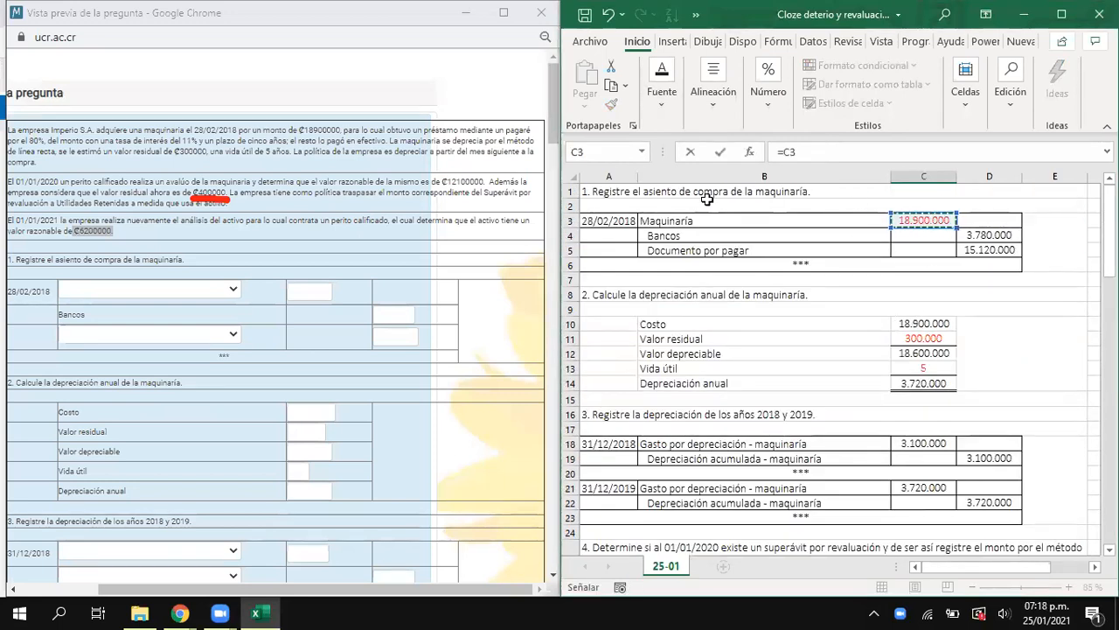
{"action": "type", "text": "+"}
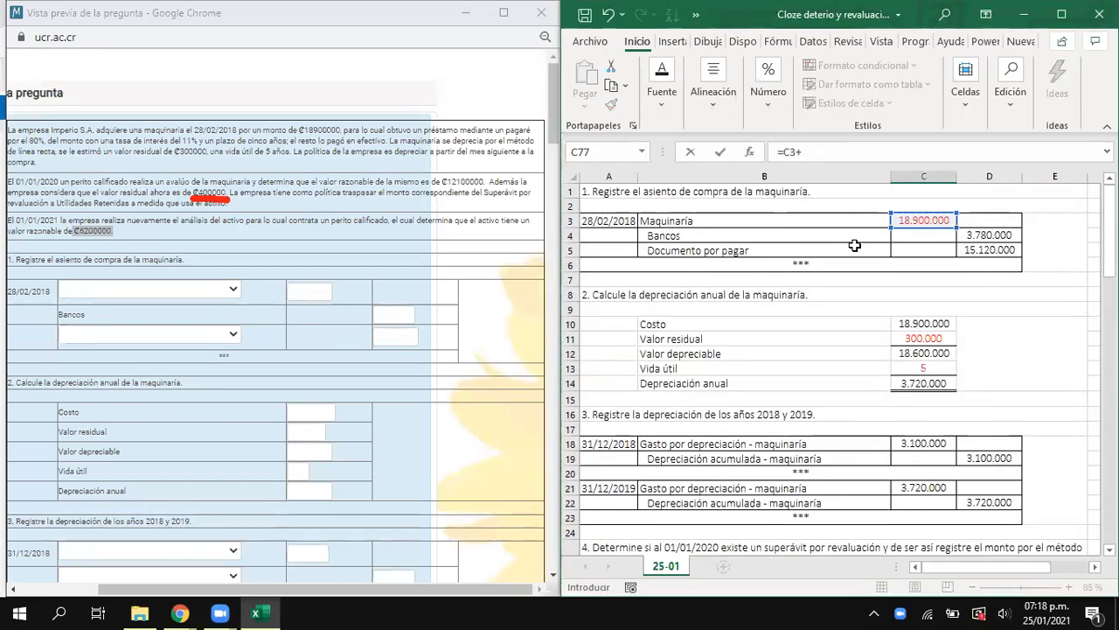
{"action": "scroll", "coordinate": [854, 245], "scroll_direction": "down", "scroll_amount": 9}
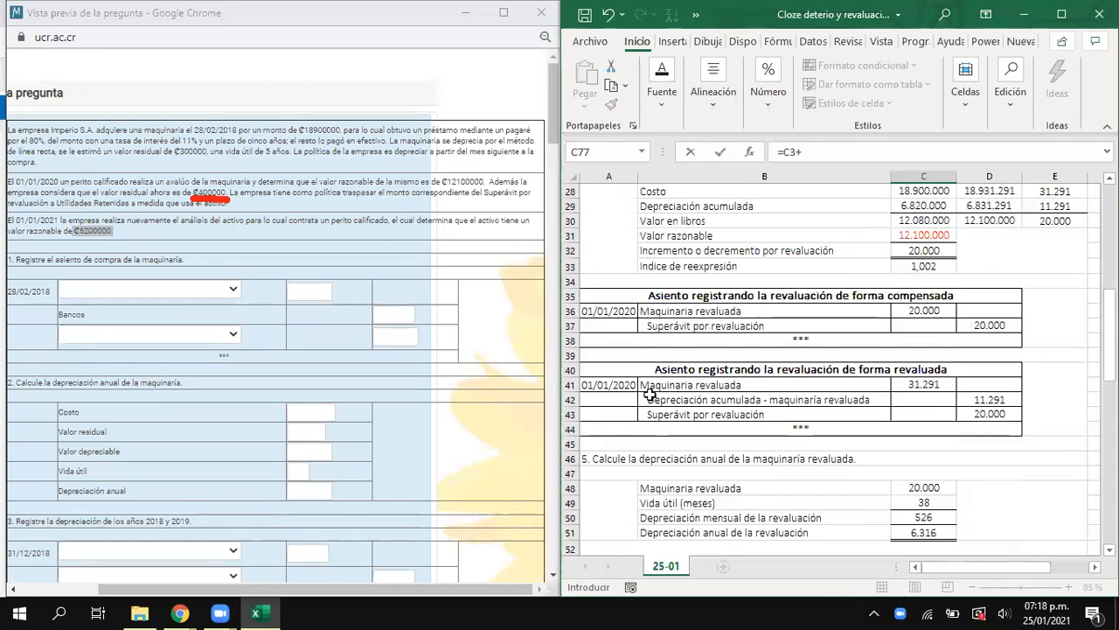
{"action": "left_click", "coordinate": [927, 385]}
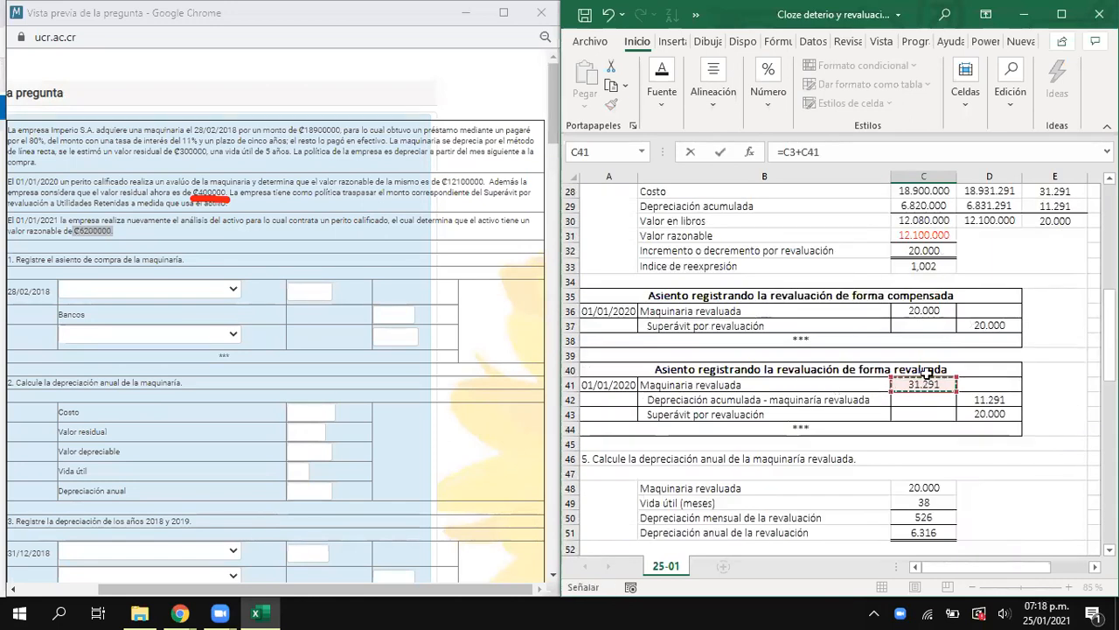
{"action": "scroll", "coordinate": [920, 392], "scroll_direction": "down", "scroll_amount": 7}
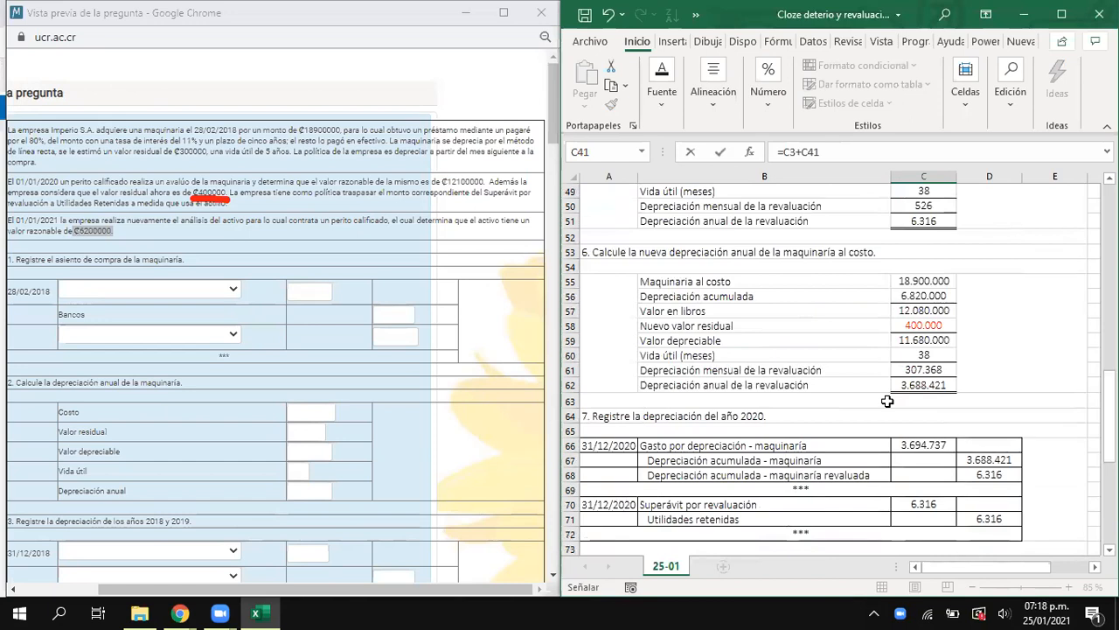
{"action": "key", "text": "Escape"}
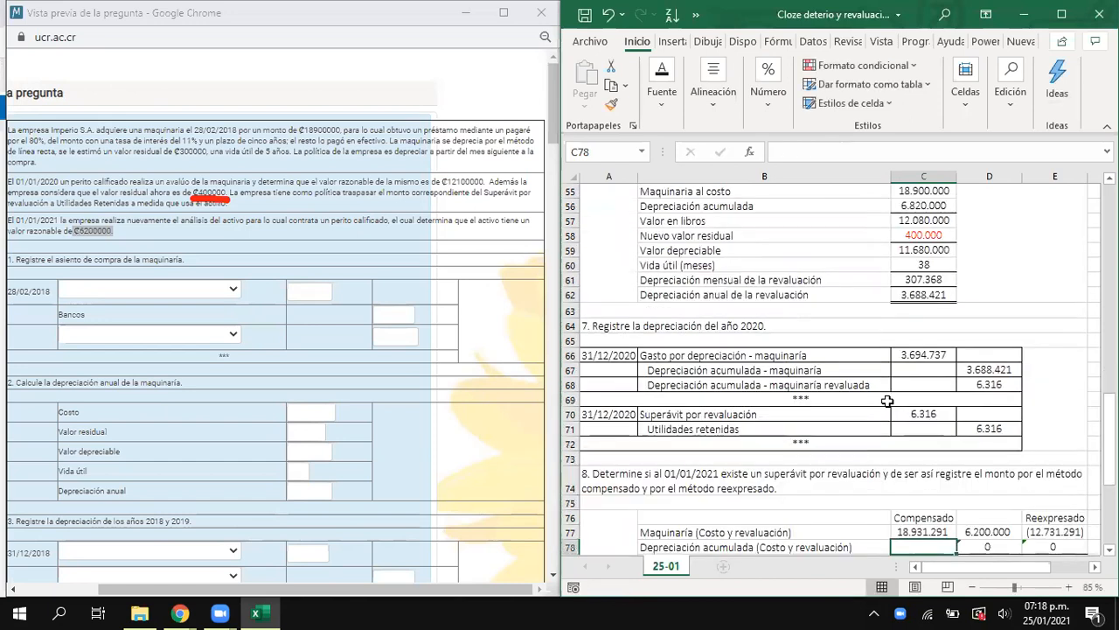
- Calculate Depreciación acumulada in C78 from the forma revaluada credit and the 2018, 2019 and 2020 depreciation credits, =D42+D19+D22+D67+D68
{"action": "type", "text": "="}
{"action": "scroll", "coordinate": [985, 402], "scroll_direction": "up", "scroll_amount": 8}
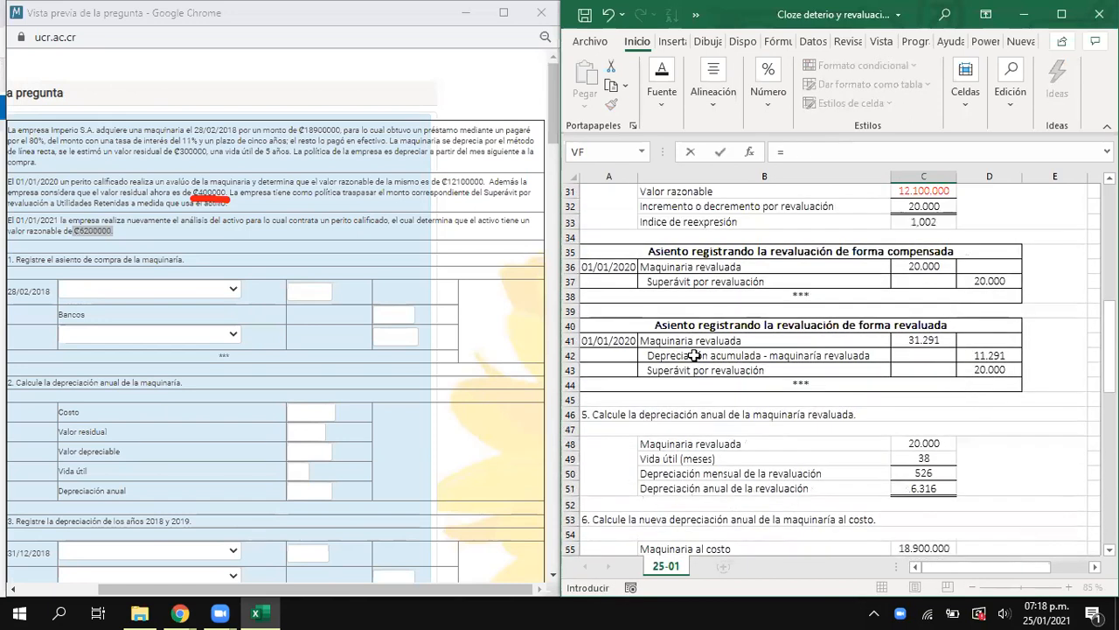
{"action": "left_click", "coordinate": [979, 355]}
{"action": "type", "text": "+"}
{"action": "scroll", "coordinate": [925, 255], "scroll_direction": "up", "scroll_amount": 9}
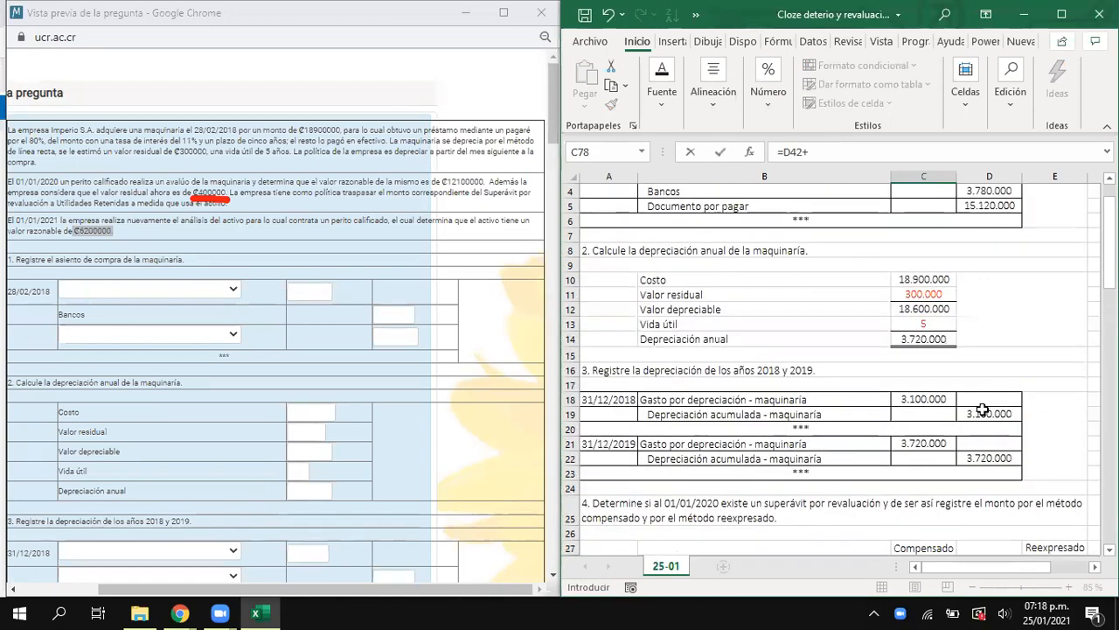
{"action": "left_click", "coordinate": [983, 412]}
{"action": "type", "text": "+"}
{"action": "left_click", "coordinate": [986, 459]}
{"action": "scroll", "coordinate": [918, 437], "scroll_direction": "down", "scroll_amount": 17}
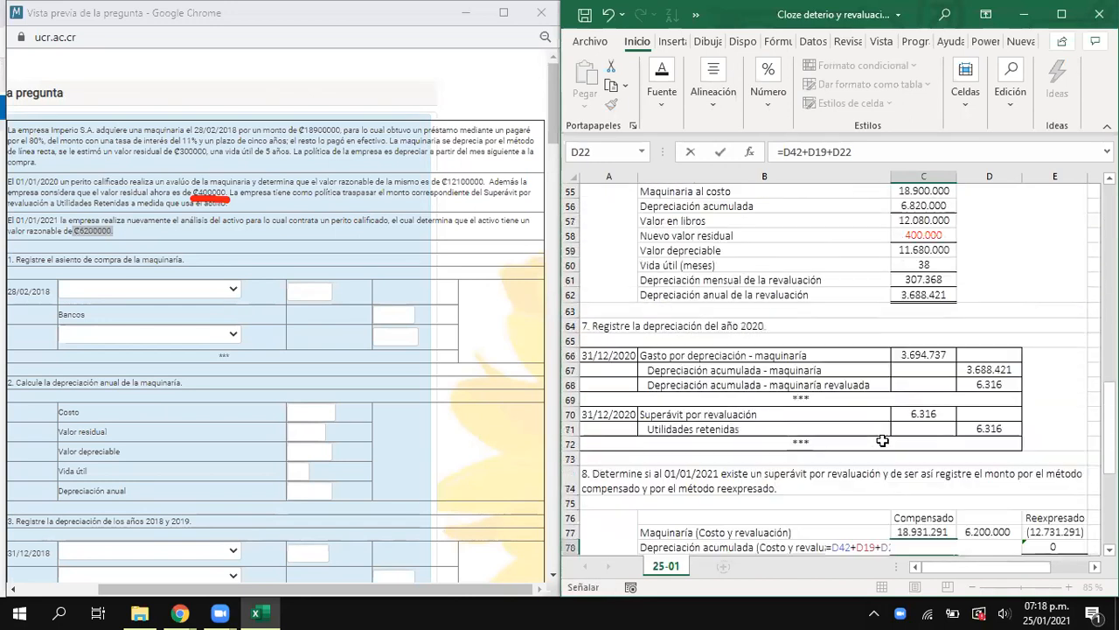
{"action": "scroll", "coordinate": [882, 441], "scroll_direction": "down", "scroll_amount": 1}
{"action": "type", "text": "+"}
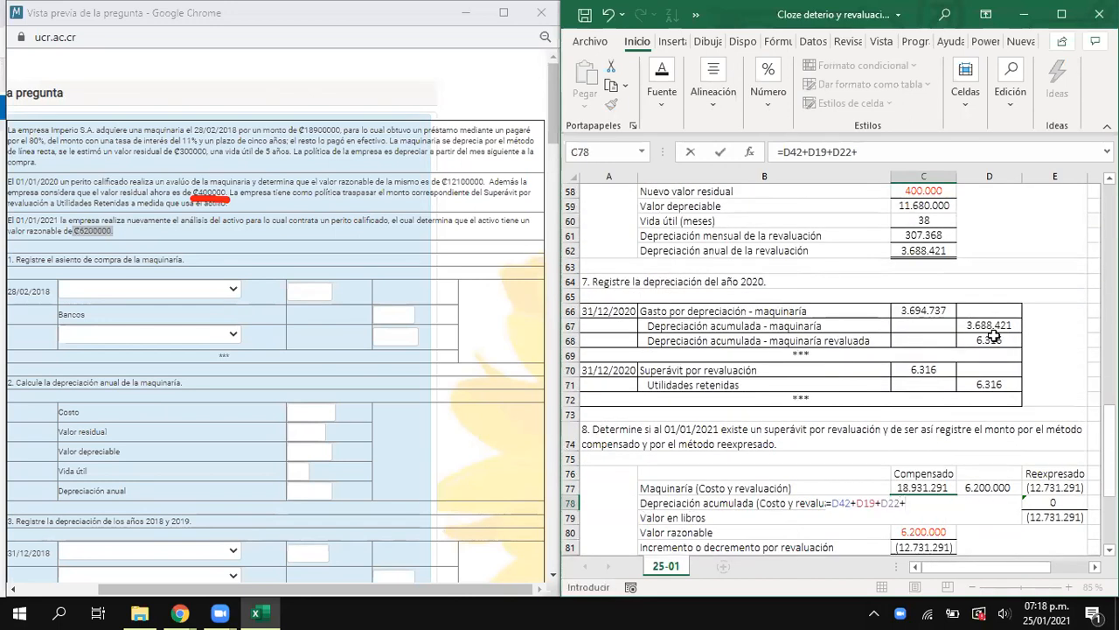
{"action": "left_click", "coordinate": [997, 326]}
{"action": "type", "text": "+"}
{"action": "left_click", "coordinate": [994, 342]}
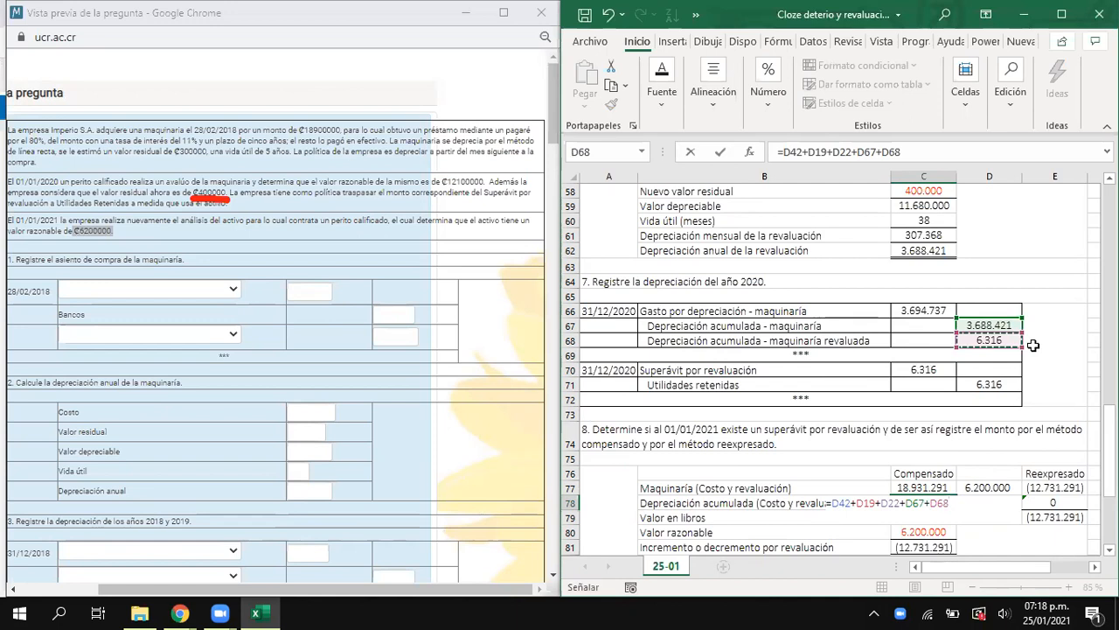
{"action": "key", "text": "Return"}
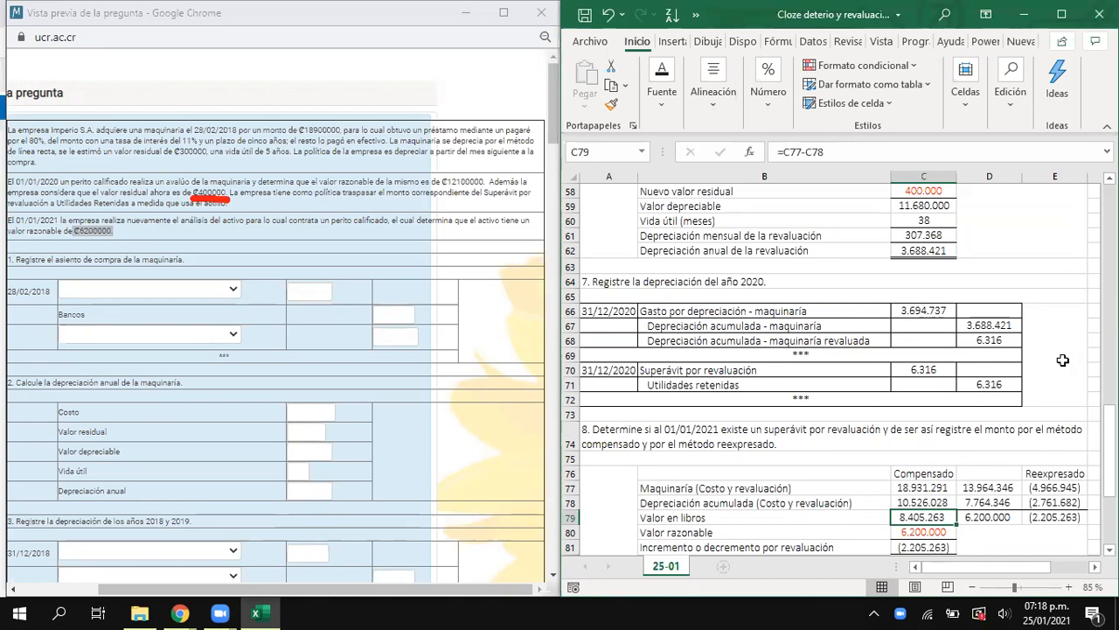
{"action": "scroll", "coordinate": [1062, 359], "scroll_direction": "down", "scroll_amount": 2}
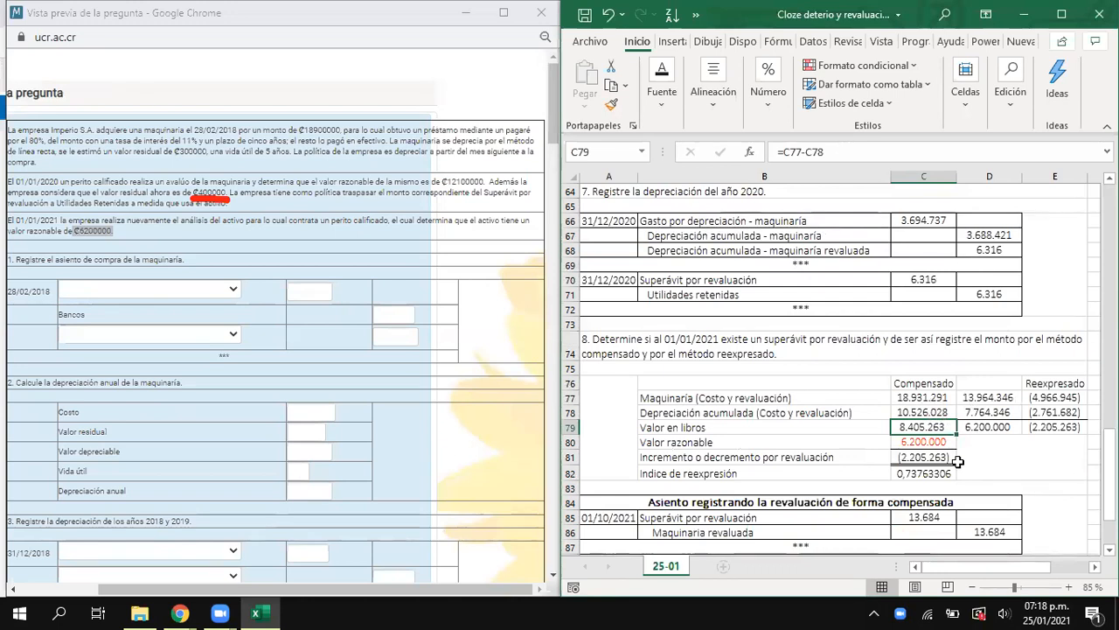
{"action": "scroll", "coordinate": [656, 427], "scroll_direction": "down", "scroll_amount": 4}
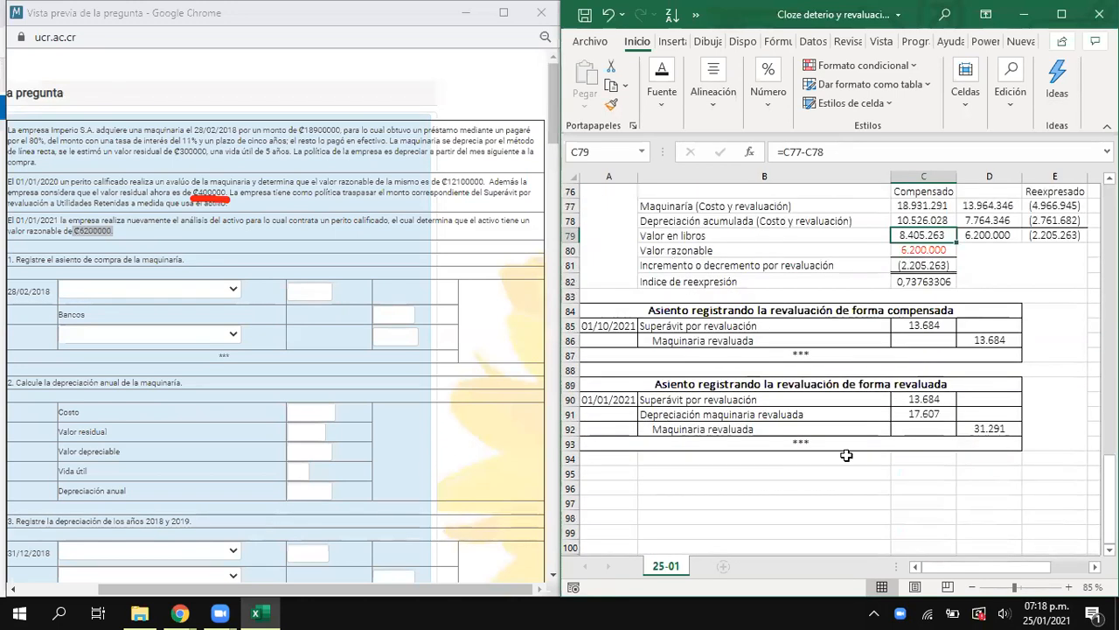
- Compare the section 8 decrement formula in C81 with the Superávit por revaluación debit formula in C85
{"action": "scroll", "coordinate": [846, 454], "scroll_direction": "up", "scroll_amount": 2}
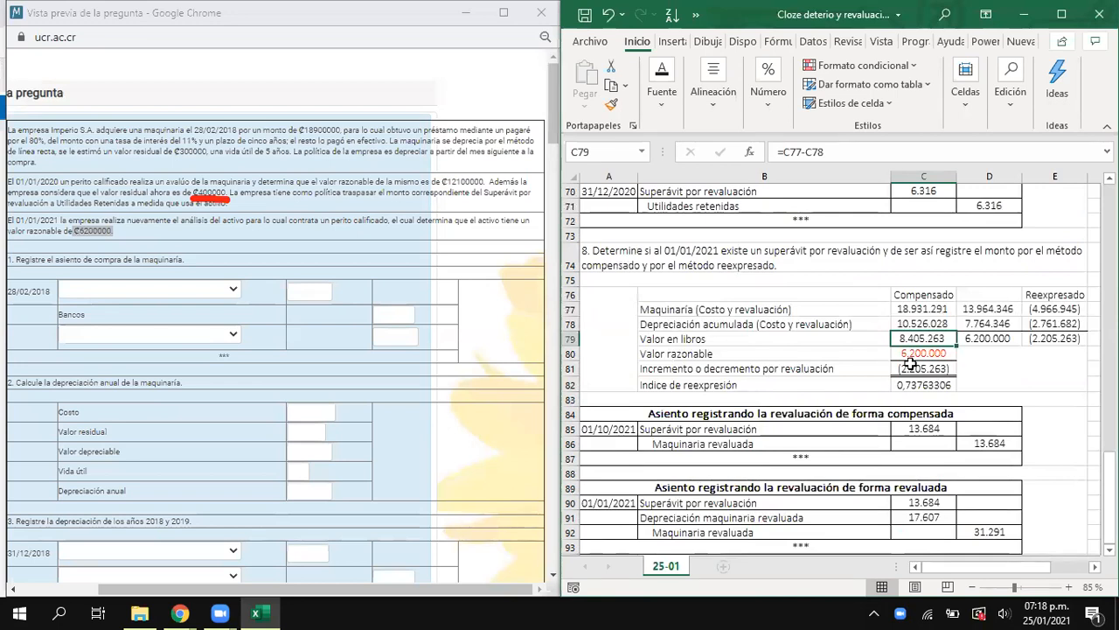
{"action": "left_click", "coordinate": [923, 367]}
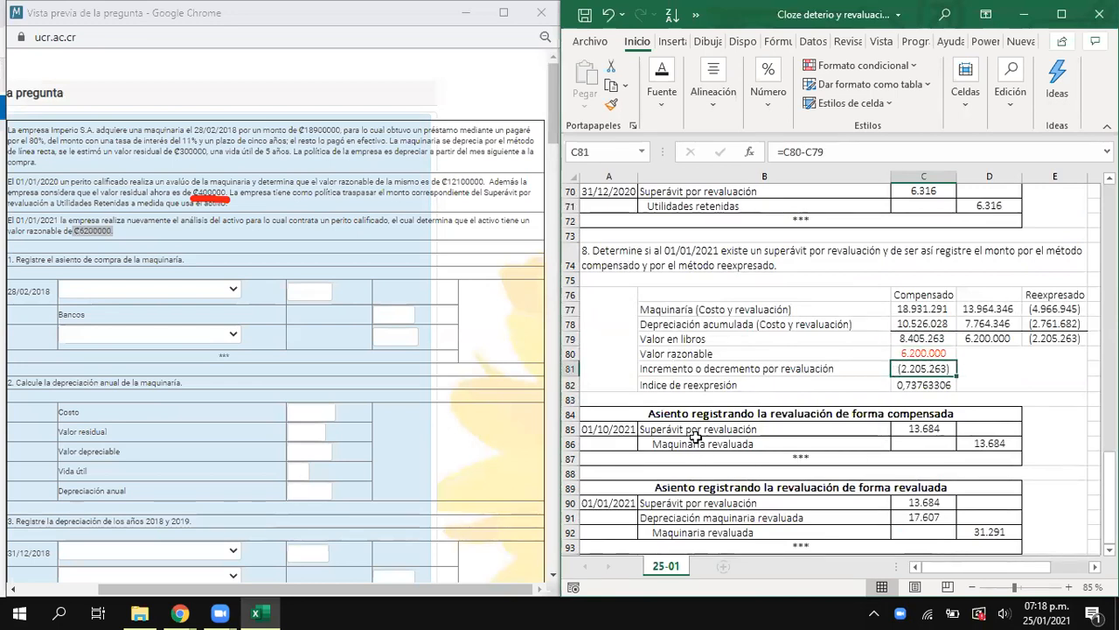
{"action": "left_click", "coordinate": [892, 433]}
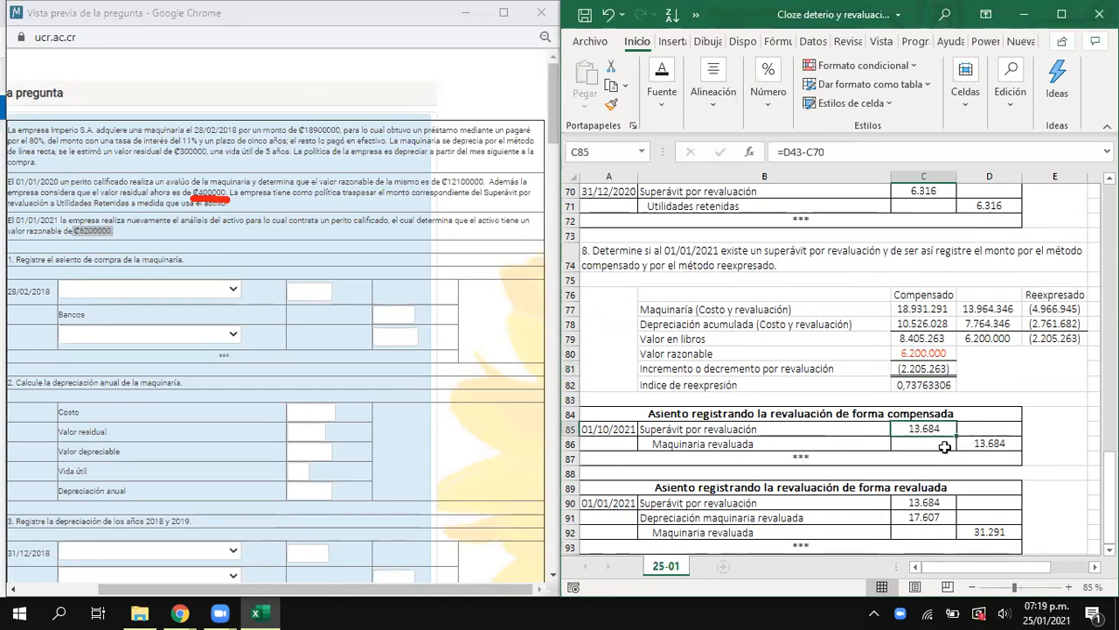
{"action": "left_click", "coordinate": [941, 368]}
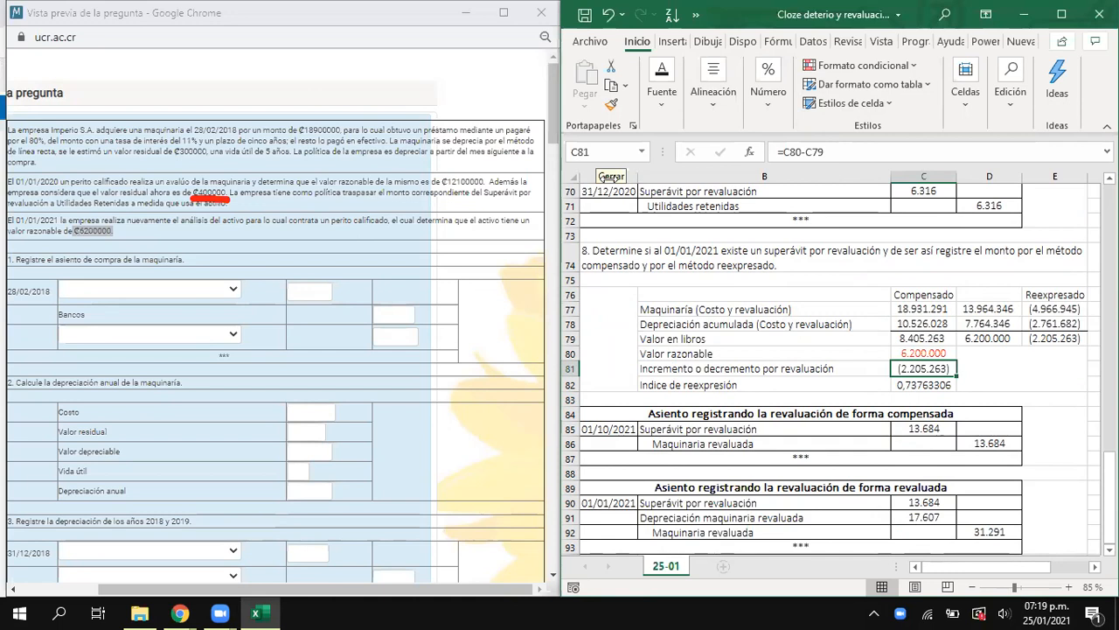
- Clear the red annotation underlining the ₡400000 residual value in the question preview
{"action": "left_click", "coordinate": [609, 179]}
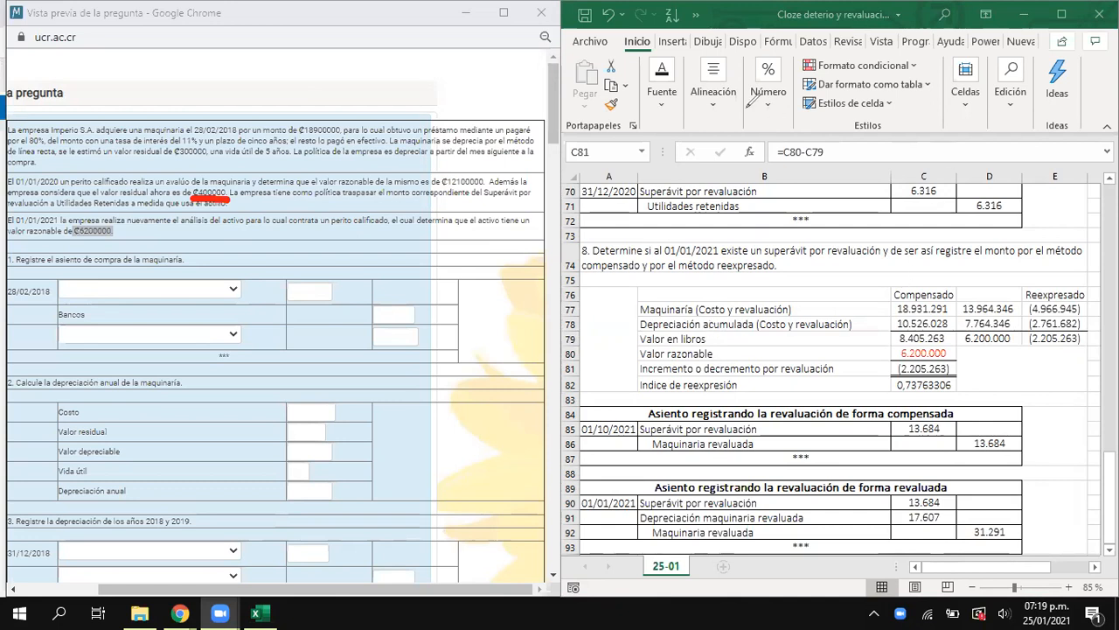
{"action": "left_click", "coordinate": [791, 116]}
- Review the 01/01/2021 forma revaluada entry in rows 90 to 92 and the compensated cost and accumulated depreciation in C77:C78
{"action": "scroll", "coordinate": [905, 344], "scroll_direction": "down", "scroll_amount": 2}
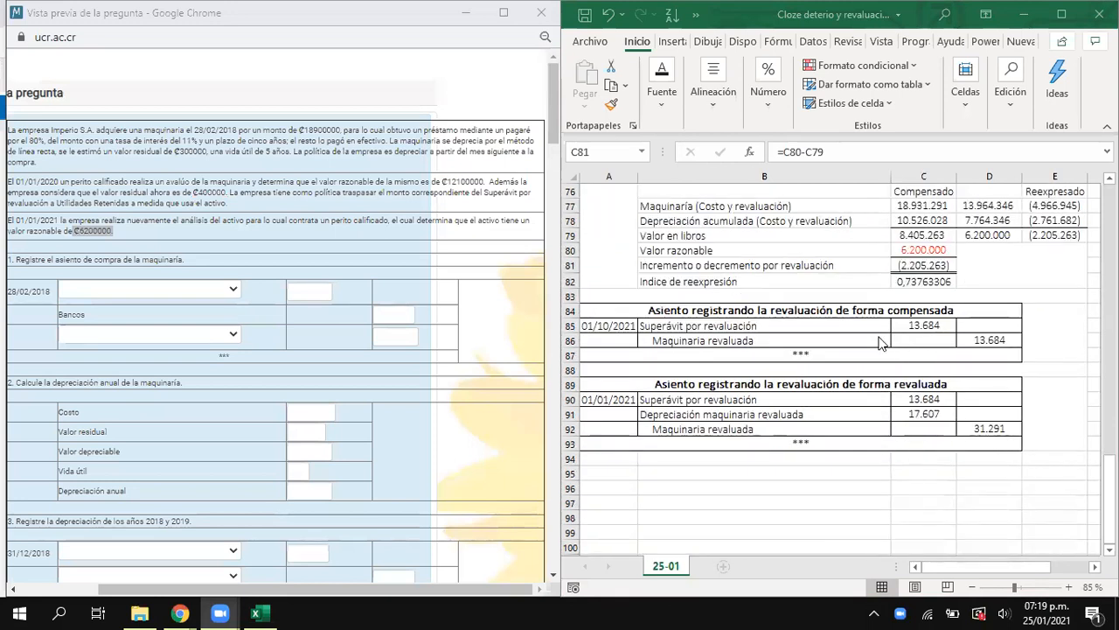
{"action": "left_click", "coordinate": [740, 412]}
{"action": "left_click_drag", "start_coordinate": [965, 429], "coordinate": [797, 399]}
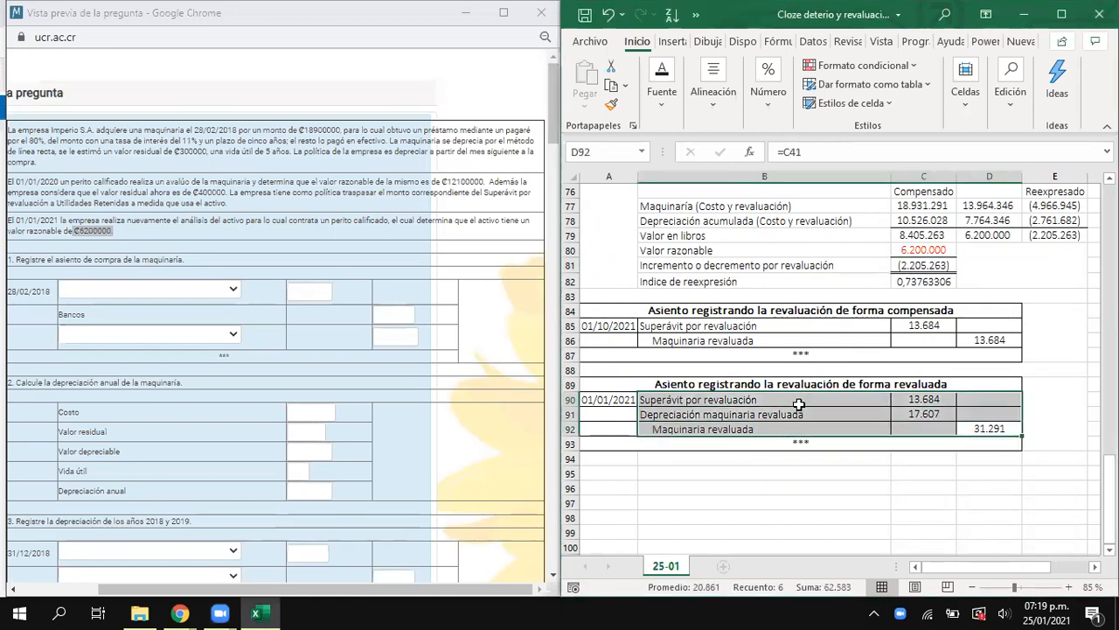
{"action": "scroll", "coordinate": [826, 419], "scroll_direction": "up", "scroll_amount": 2}
{"action": "scroll", "coordinate": [826, 419], "scroll_direction": "up", "scroll_amount": 2}
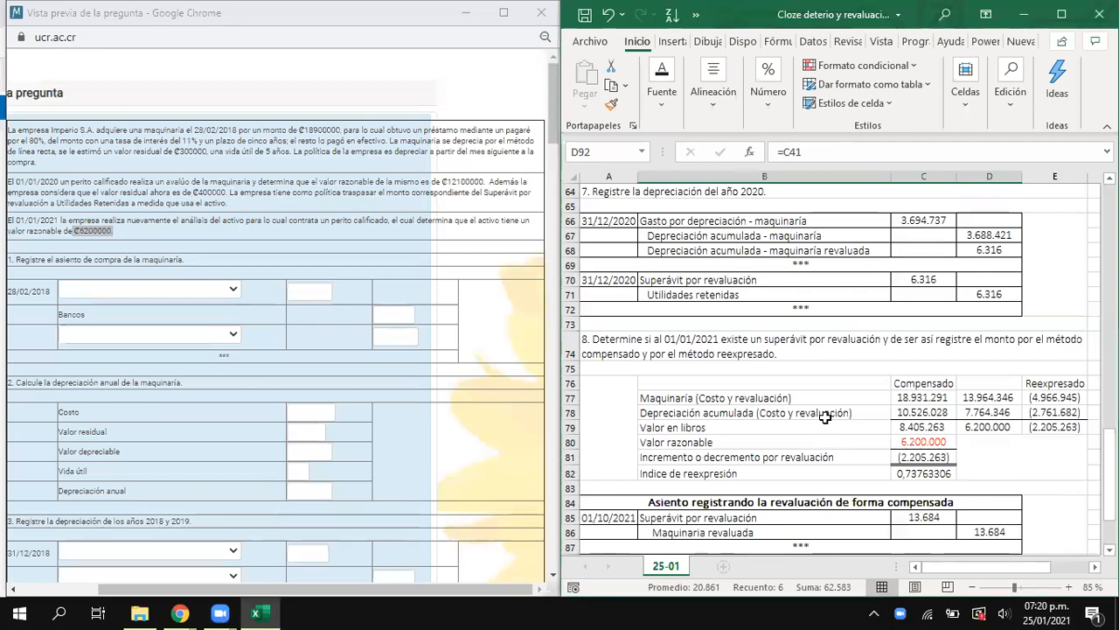
{"action": "left_click_drag", "start_coordinate": [689, 398], "coordinate": [881, 407]}
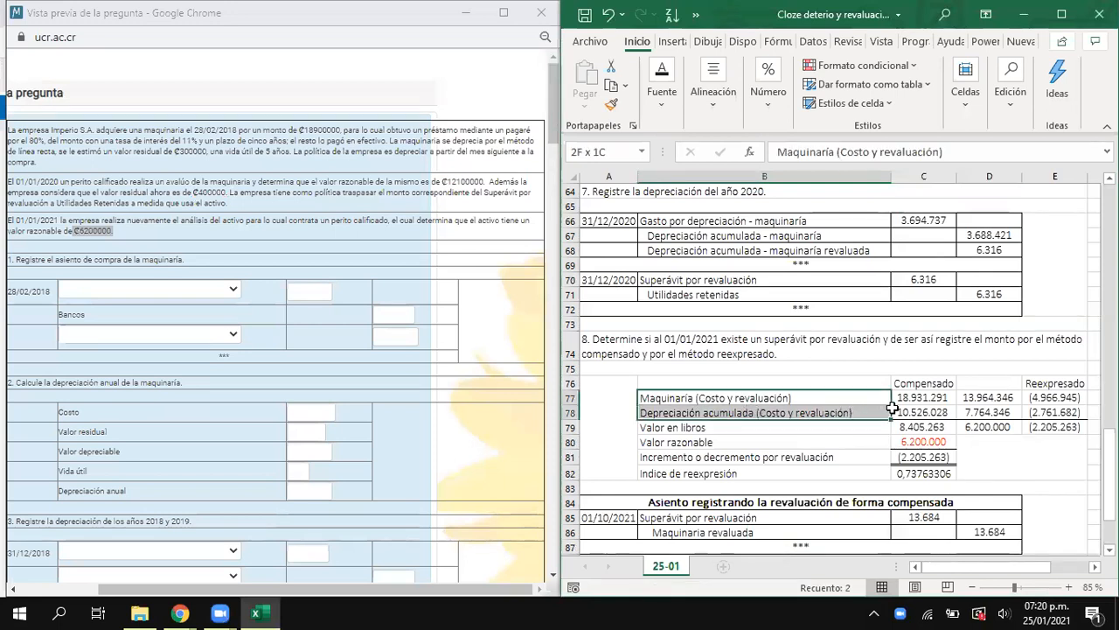
{"action": "left_click", "coordinate": [918, 402]}
{"action": "left_click_drag", "start_coordinate": [916, 402], "coordinate": [910, 411]}
- Review the 01/01/2020 compensada and revaluada entries and the section 5 depreciation calculation for the revalued machinery in rows 48 to 51
{"action": "scroll", "coordinate": [863, 396], "scroll_direction": "up", "scroll_amount": 5}
{"action": "scroll", "coordinate": [862, 397], "scroll_direction": "up", "scroll_amount": 5}
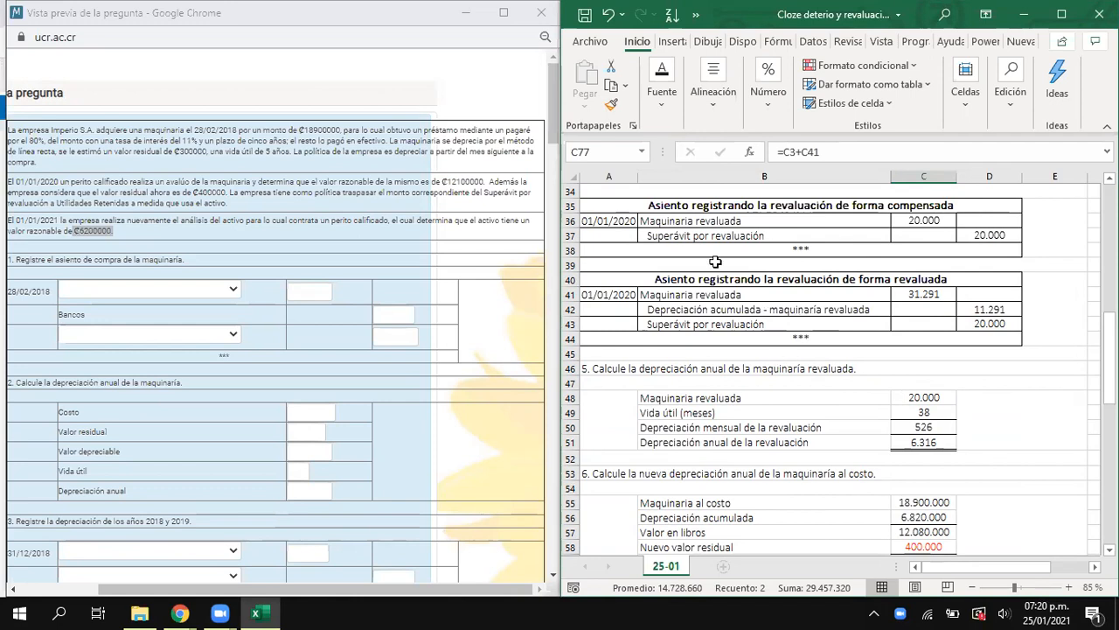
{"action": "left_click_drag", "start_coordinate": [674, 221], "coordinate": [916, 225]}
{"action": "left_click_drag", "start_coordinate": [785, 295], "coordinate": [915, 285]}
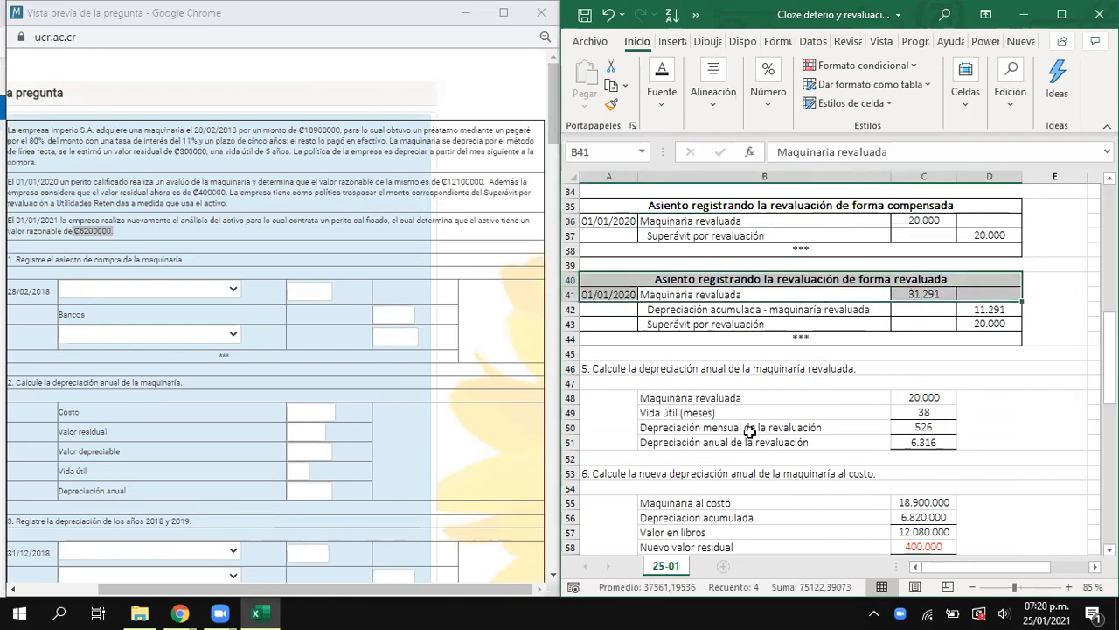
{"action": "left_click_drag", "start_coordinate": [925, 401], "coordinate": [813, 447]}
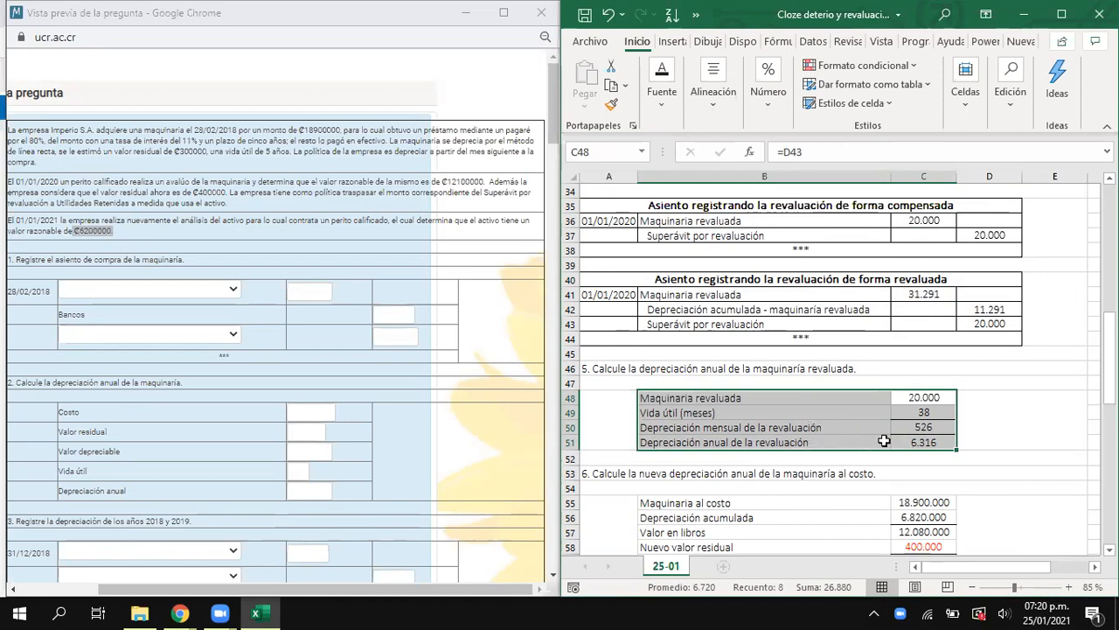
{"action": "left_click_drag", "start_coordinate": [754, 233], "coordinate": [946, 248]}
{"action": "left_click_drag", "start_coordinate": [861, 323], "coordinate": [976, 322]}
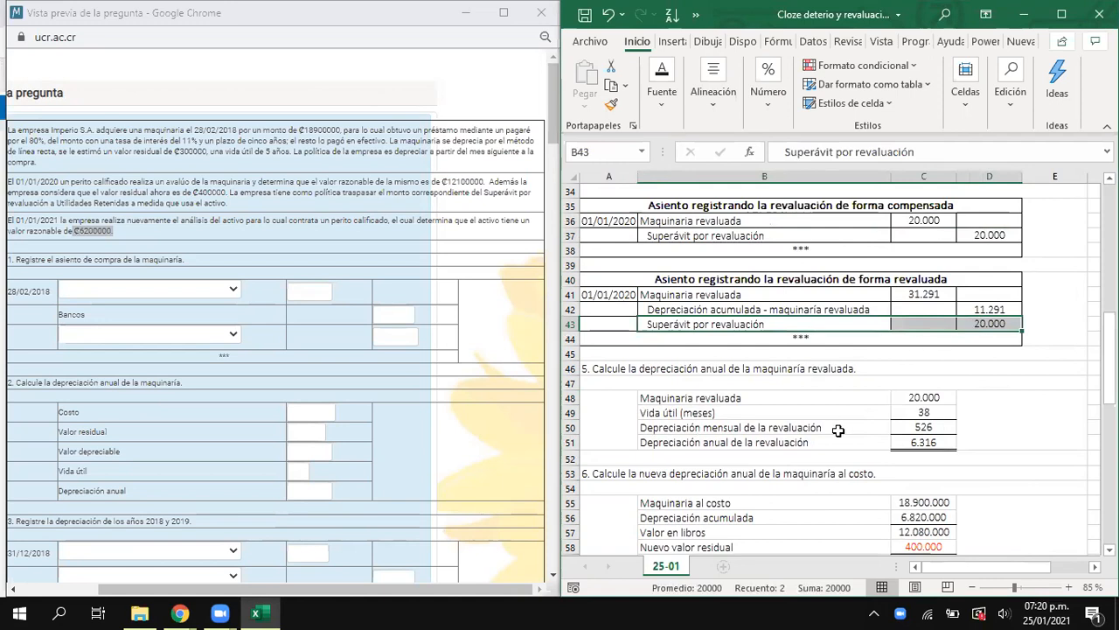